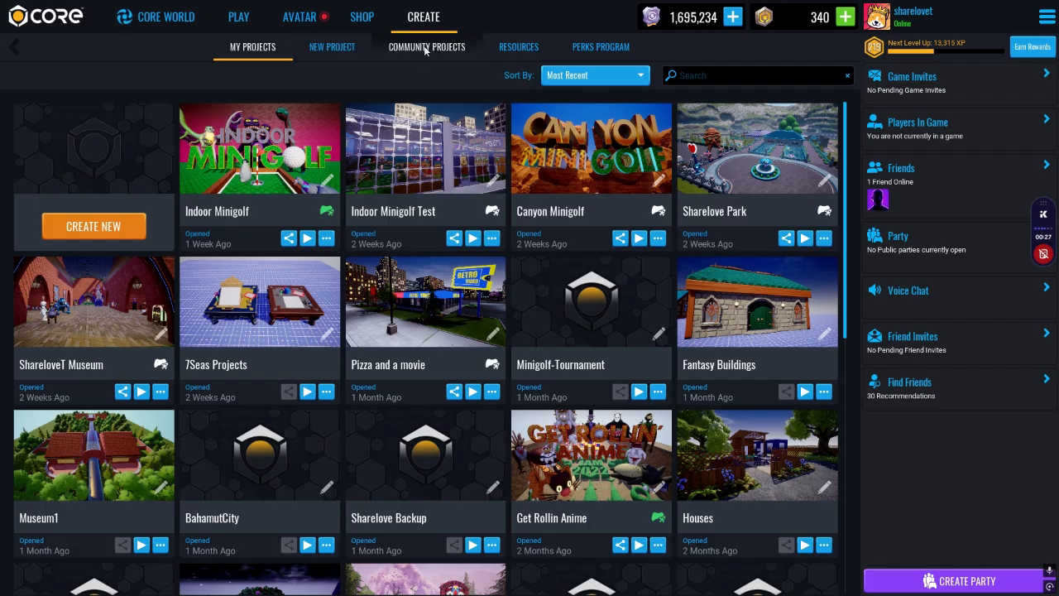
- Search the community projects for "minigolf"
left_click(426, 49)
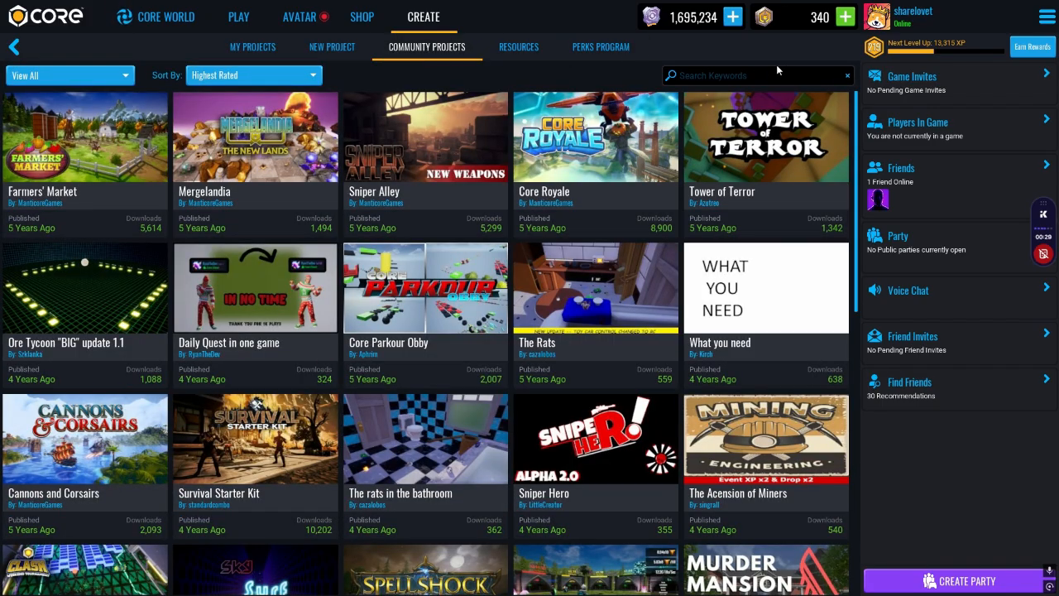
left_click(744, 71)
type("m")
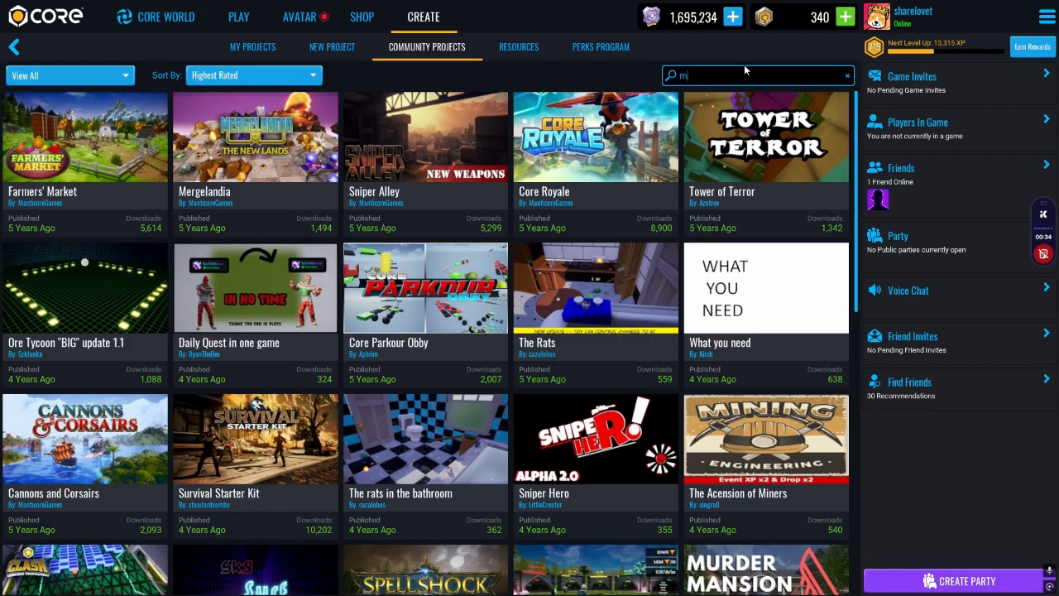
type("inigolf")
key("Return")
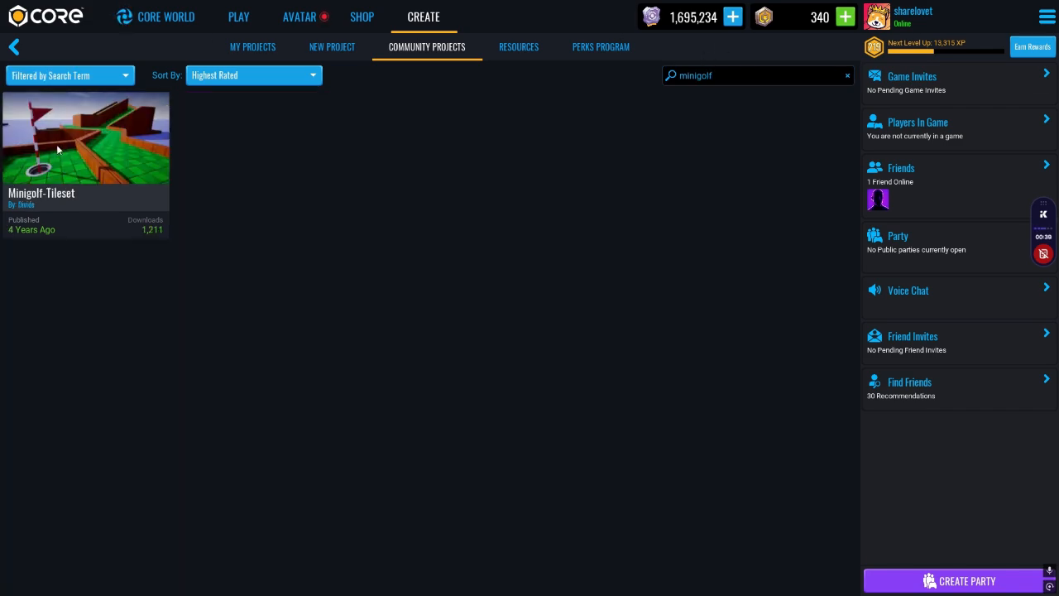
- Download the Minigolf-Tileset community project as a new project named MinigolfTestCourse
left_click(124, 156)
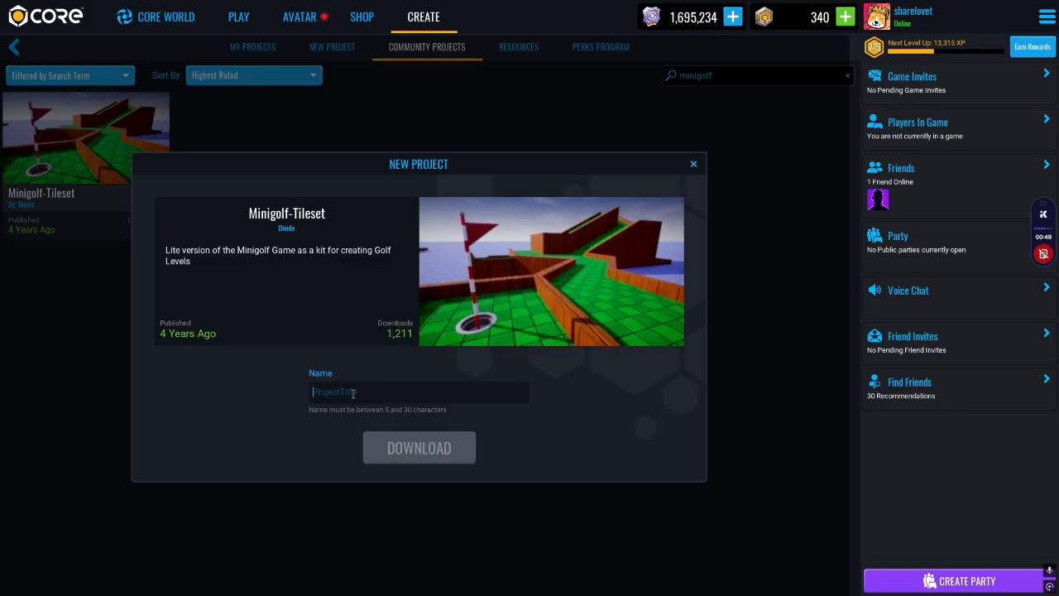
type("MinigolfTestCourse")
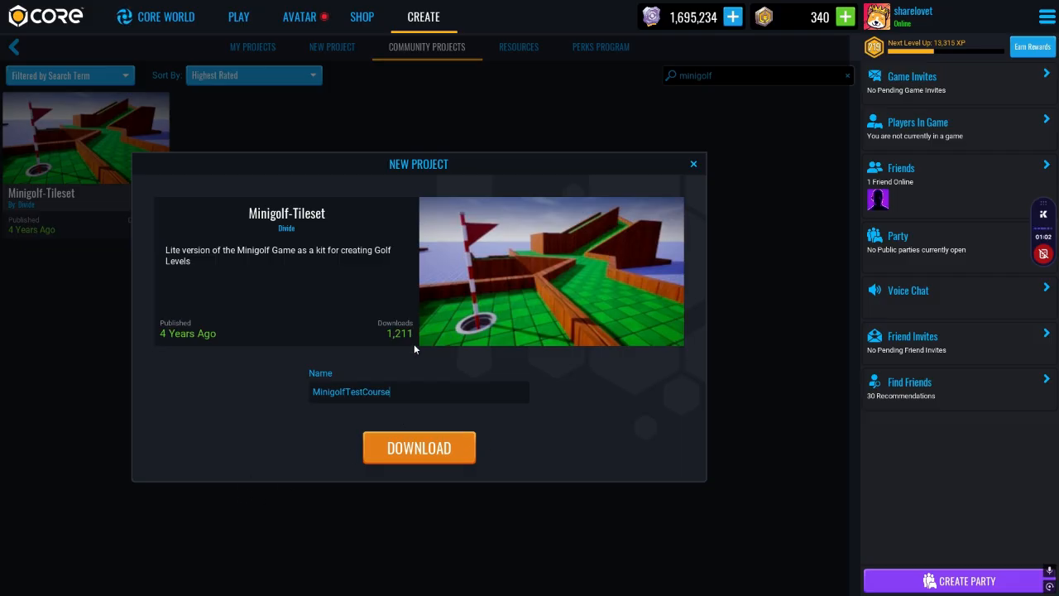
left_click(446, 448)
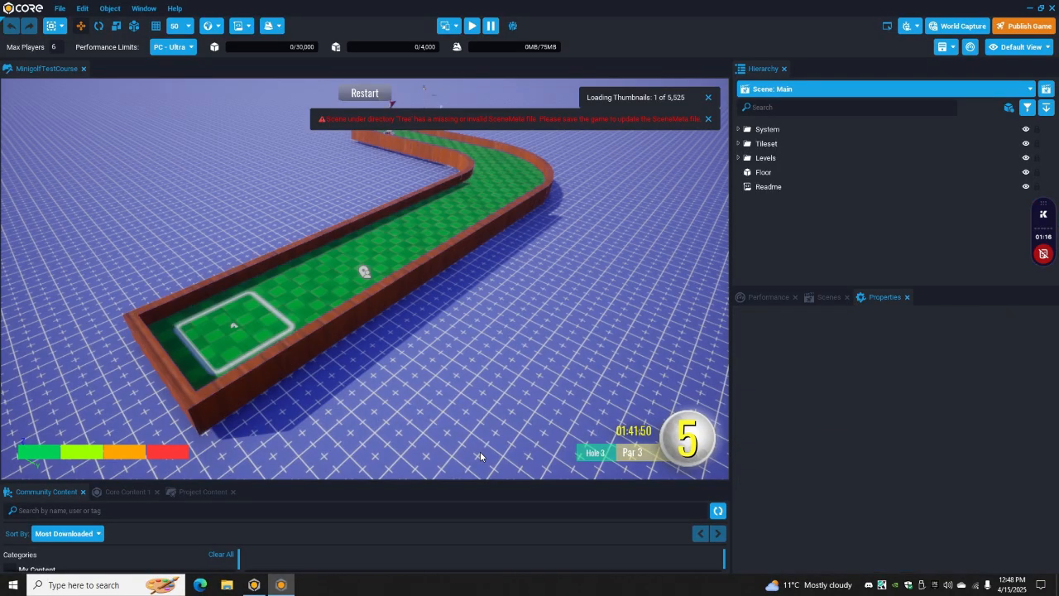
- Examine the Tileset folder's subfolders and locate its pieces in the scene
right_click_drag(277, 365, 398, 199)
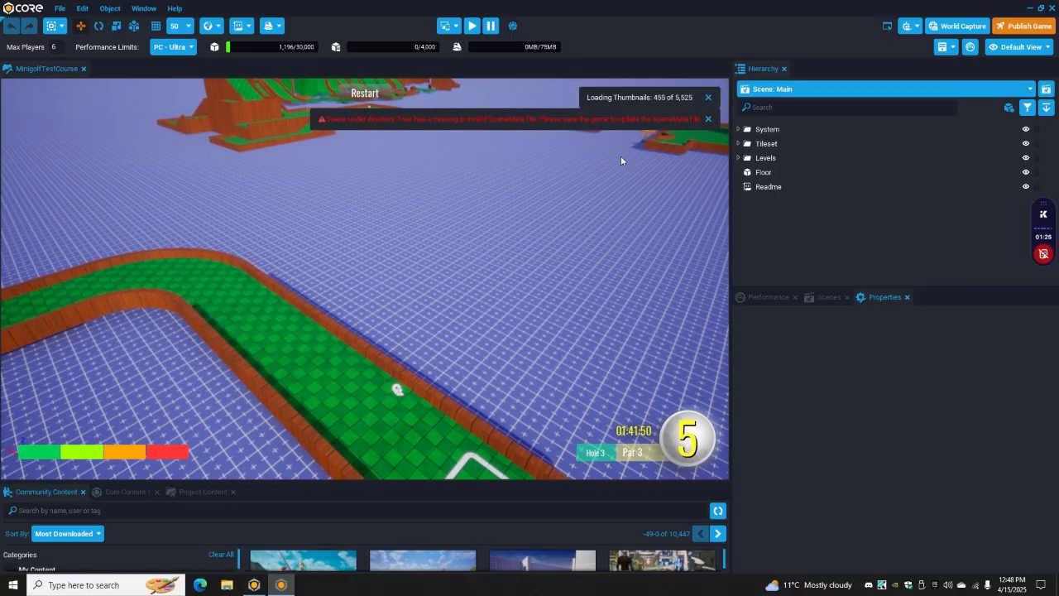
left_click(741, 145)
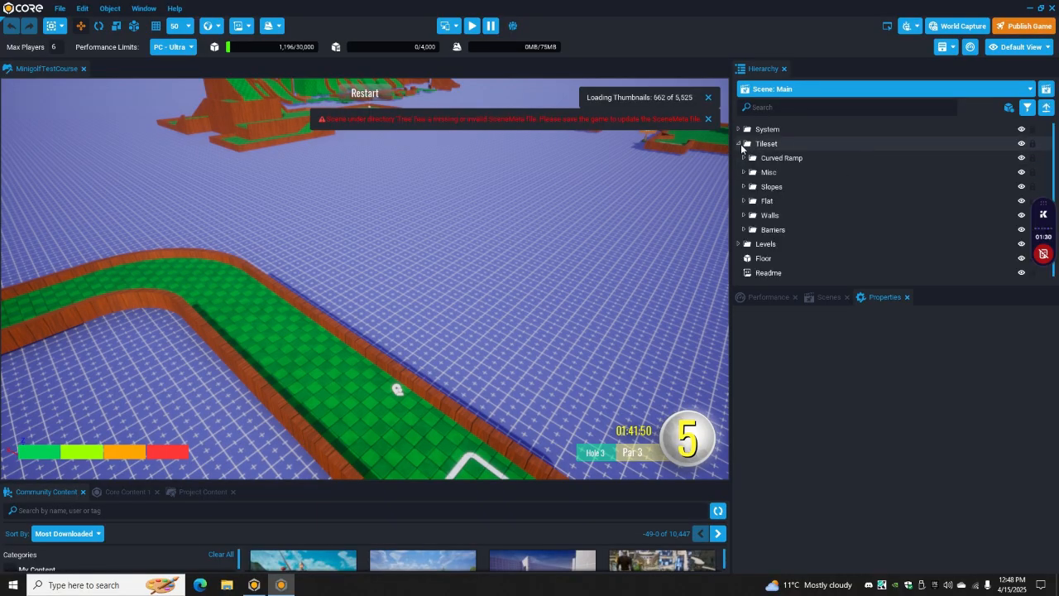
left_click(757, 144)
key("f")
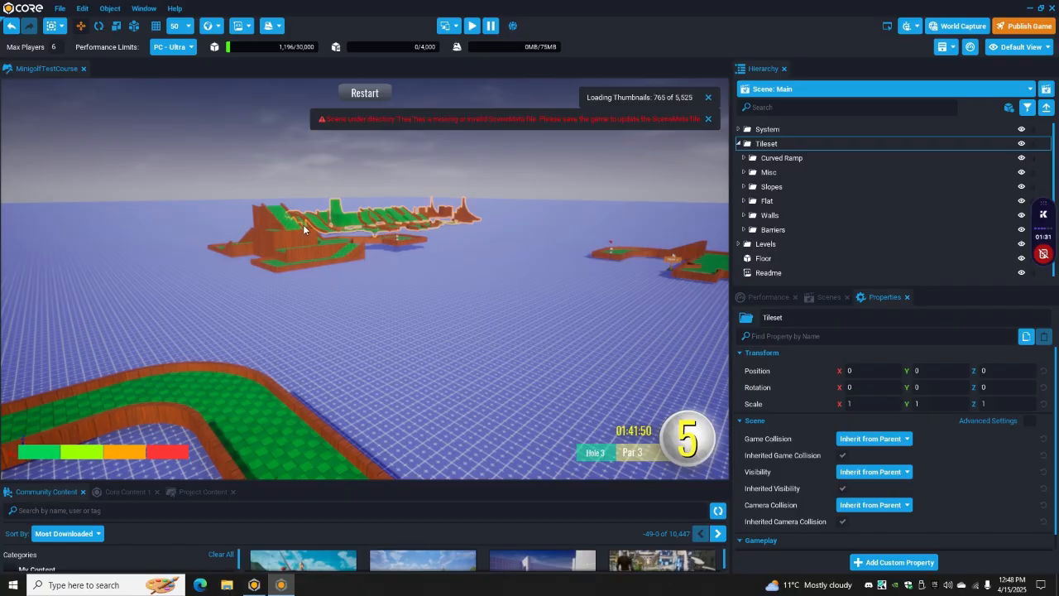
right_click_drag(537, 384, 555, 395)
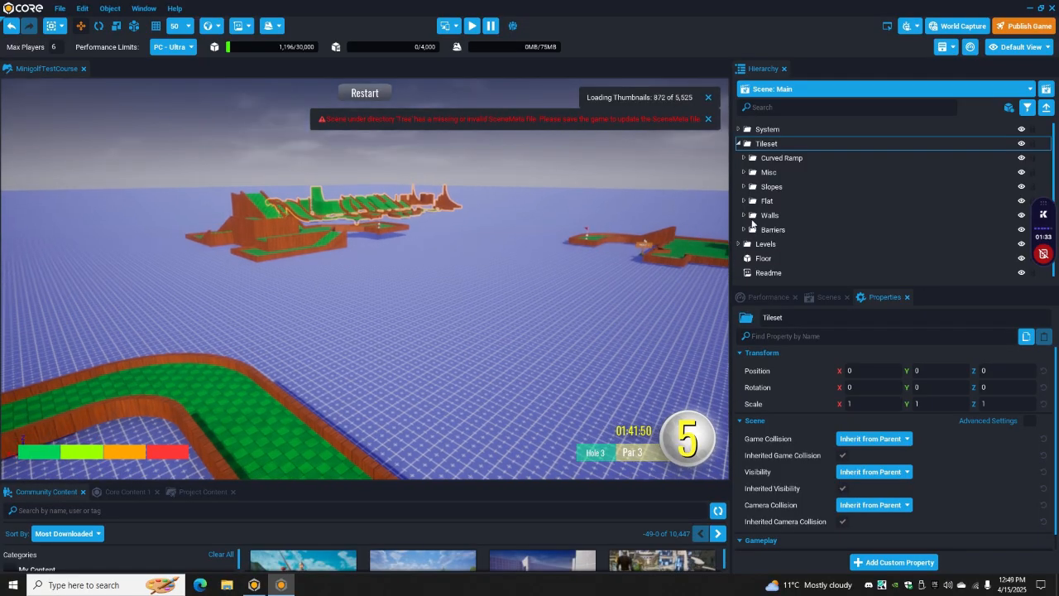
left_click(738, 143)
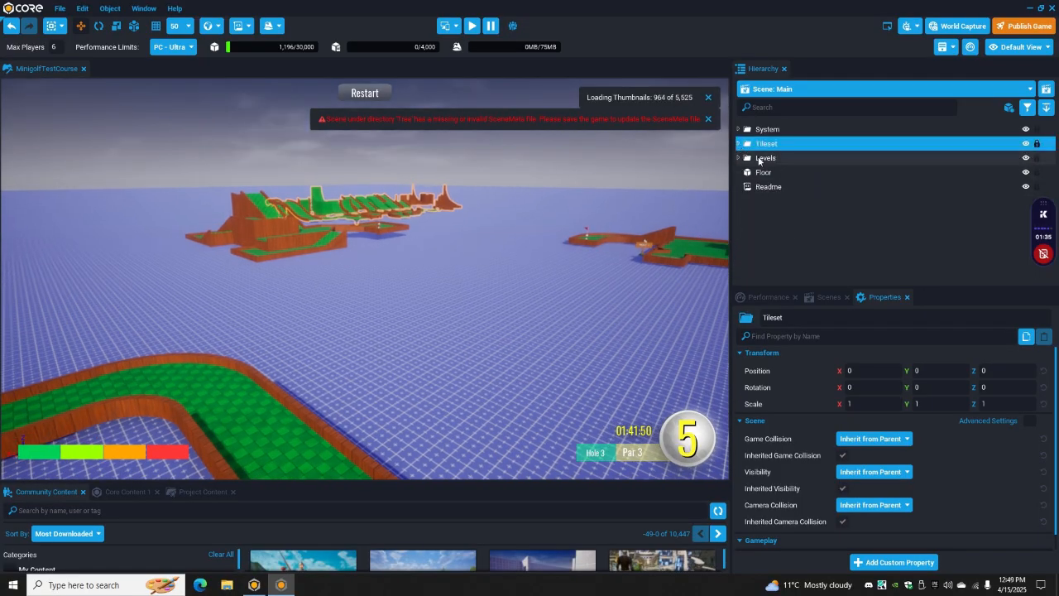
- Examine the Levels folder and identify Simple Level, Complex Level and Level 5 in the scene
left_click(767, 162)
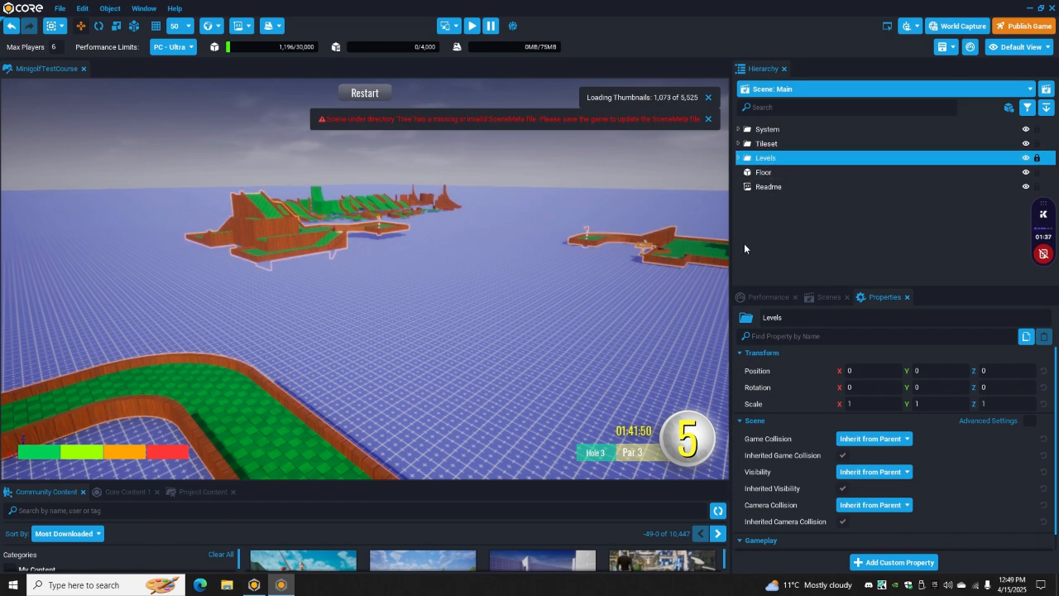
left_click(739, 158)
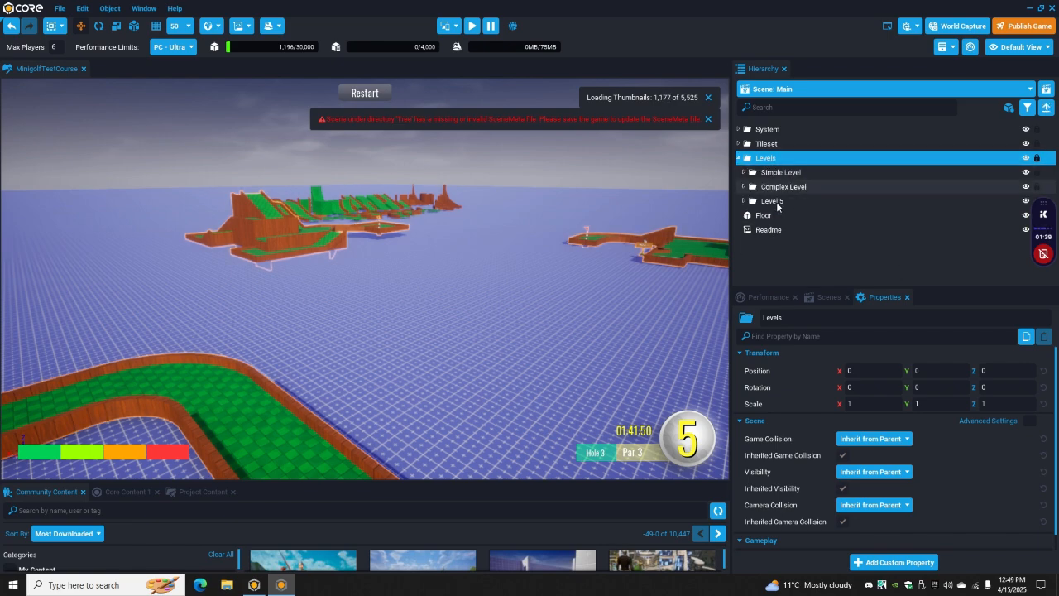
left_click(786, 173)
left_click(782, 186)
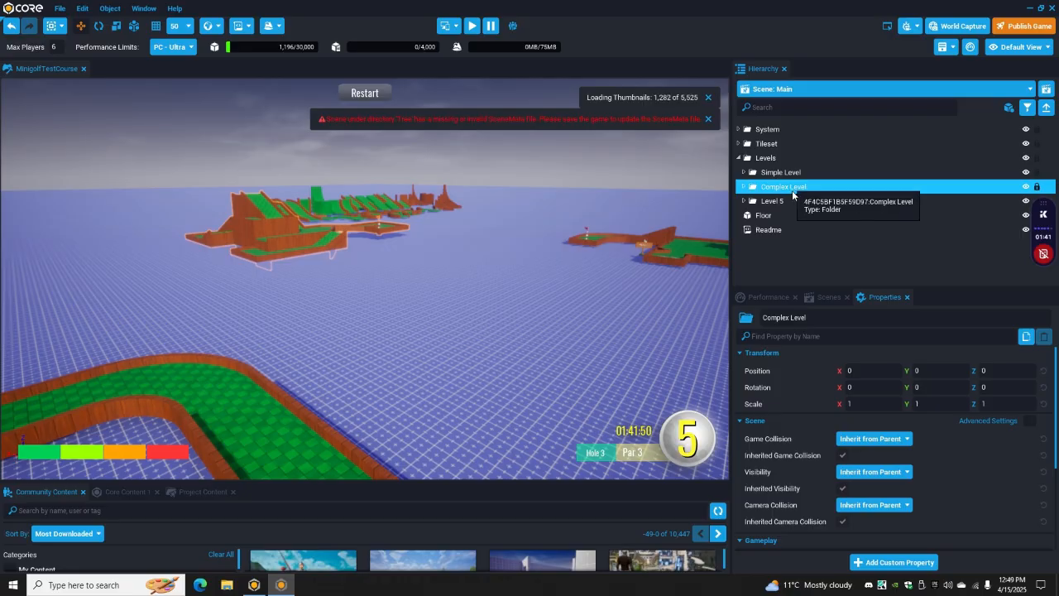
left_click(786, 201)
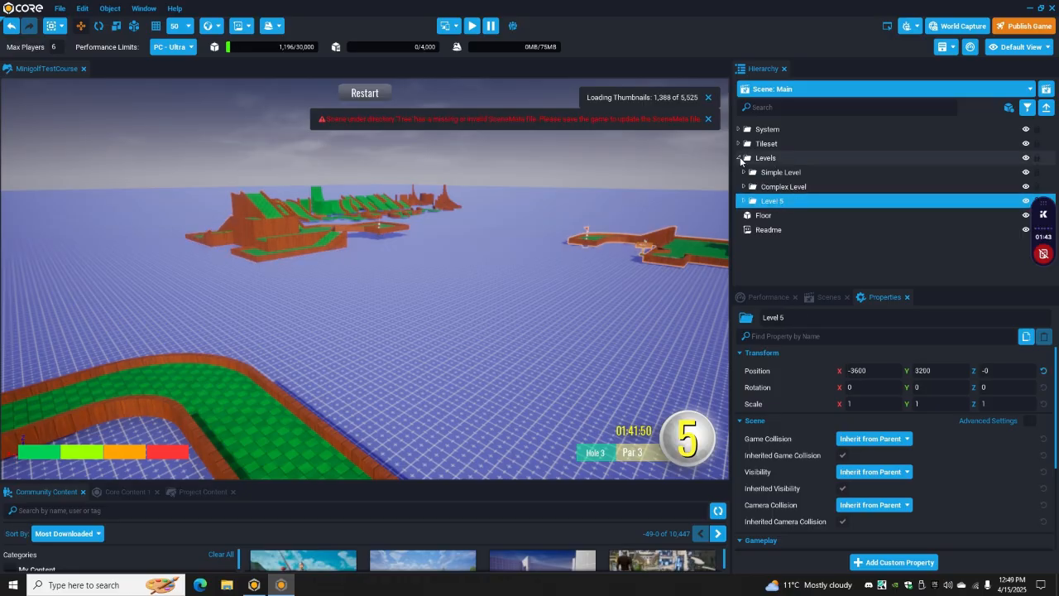
left_click(738, 158)
left_click(737, 158)
left_click(738, 158)
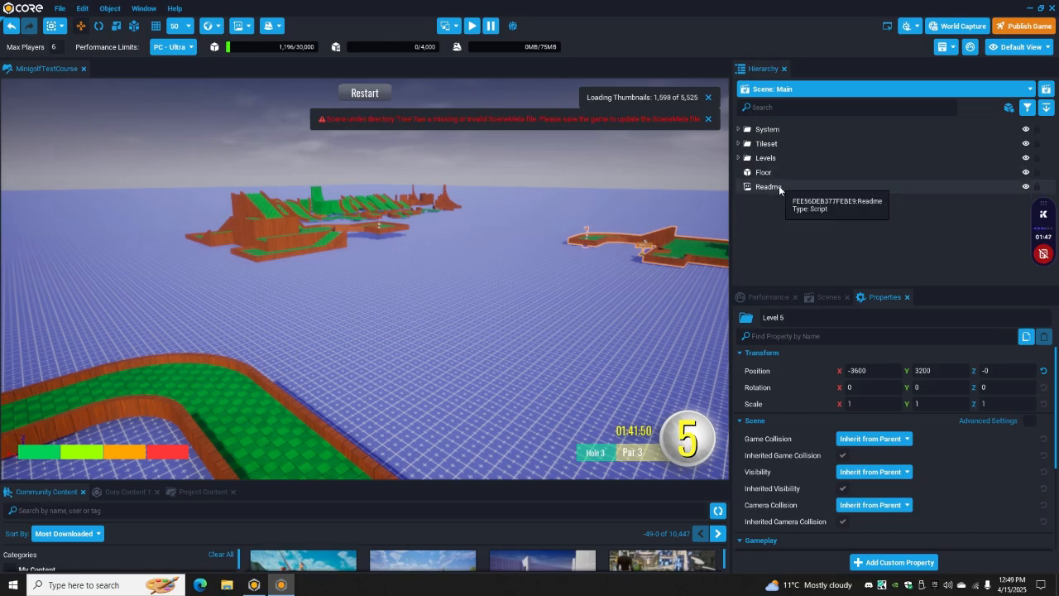
- Read the tips for building golf levels in the Readme script and close it
double_click(779, 185)
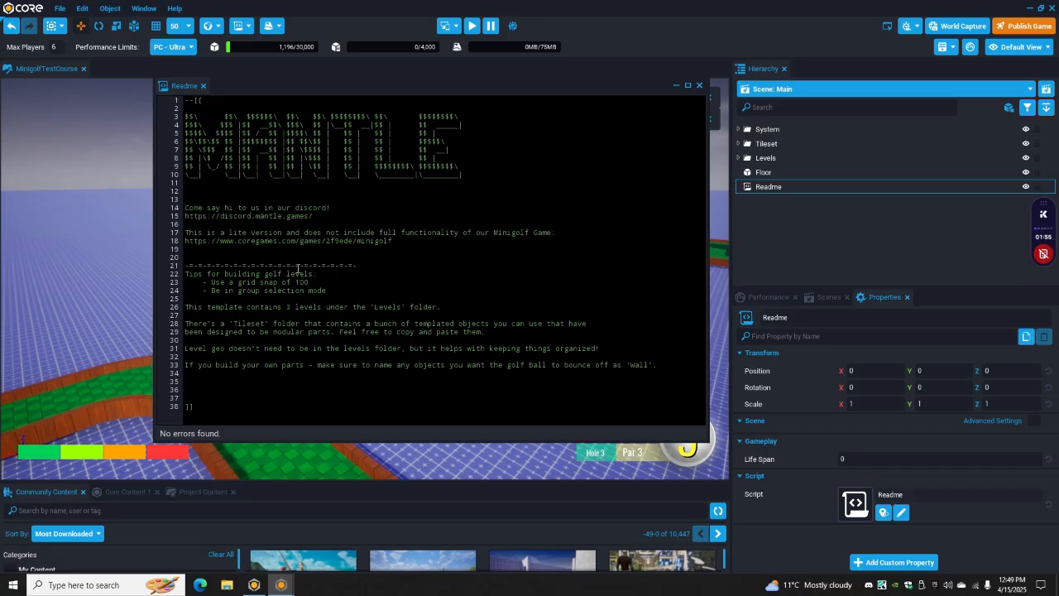
left_click(701, 86)
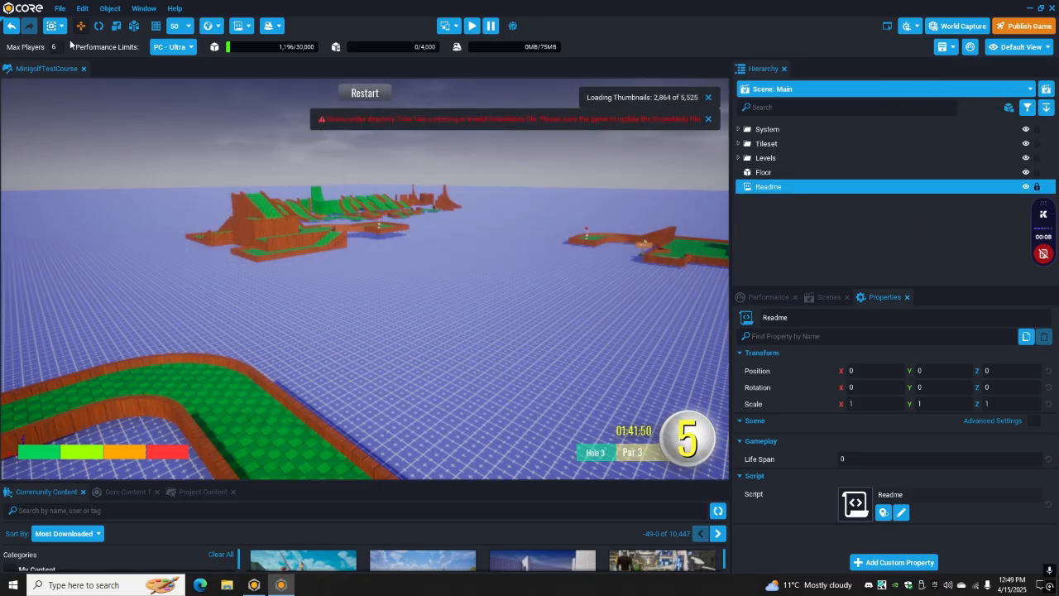
- Set the grid snap size to 100 and turn on grid snapping
left_click(179, 27)
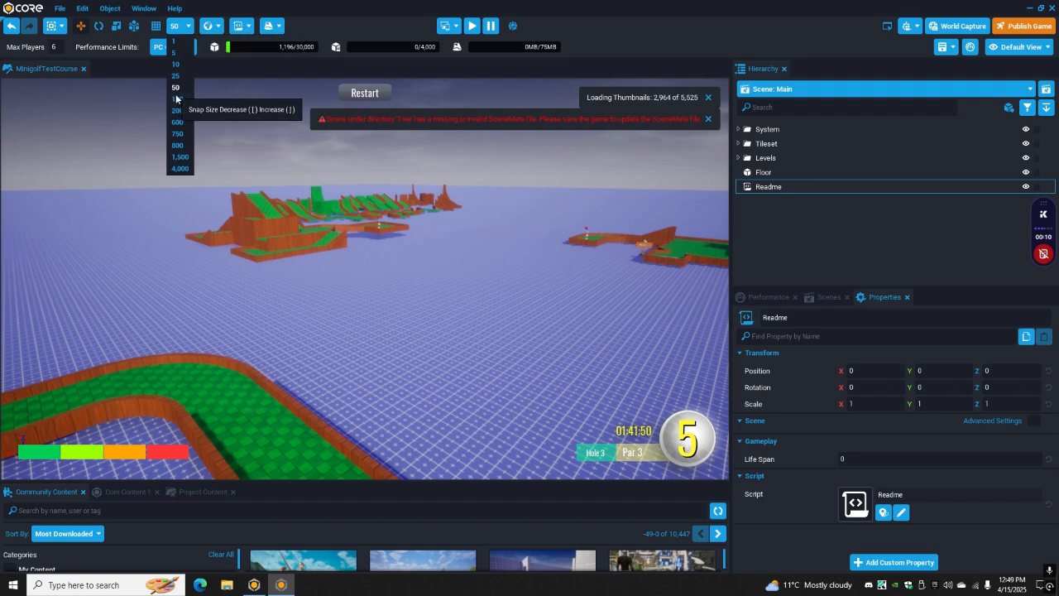
left_click(178, 99)
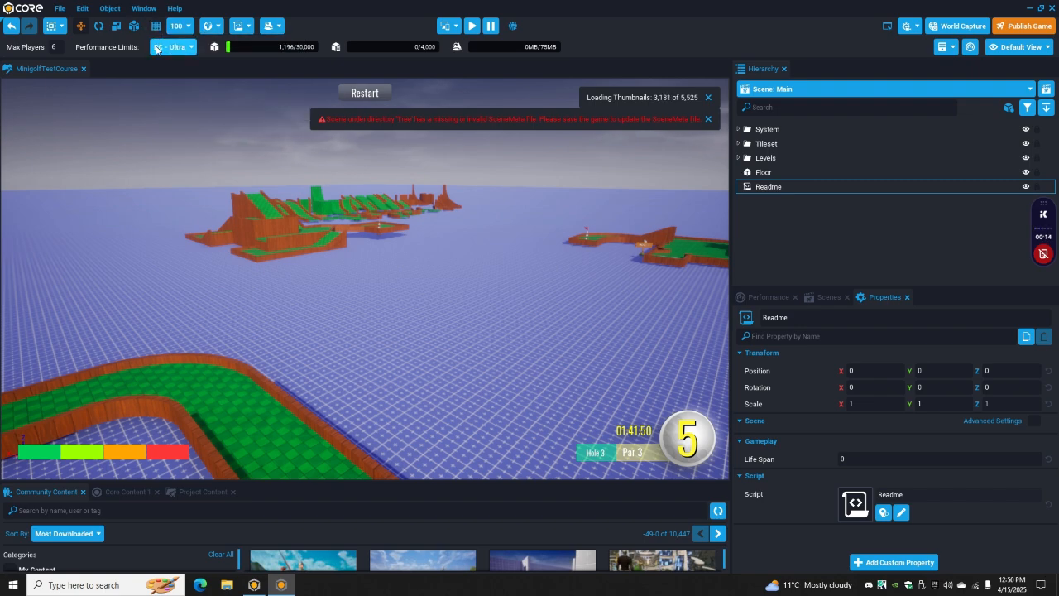
- Examine Simple Level inside the Levels folder, both its course in the scene and the tiles it contains
right_click_drag(369, 276, 206, 321)
key("s")
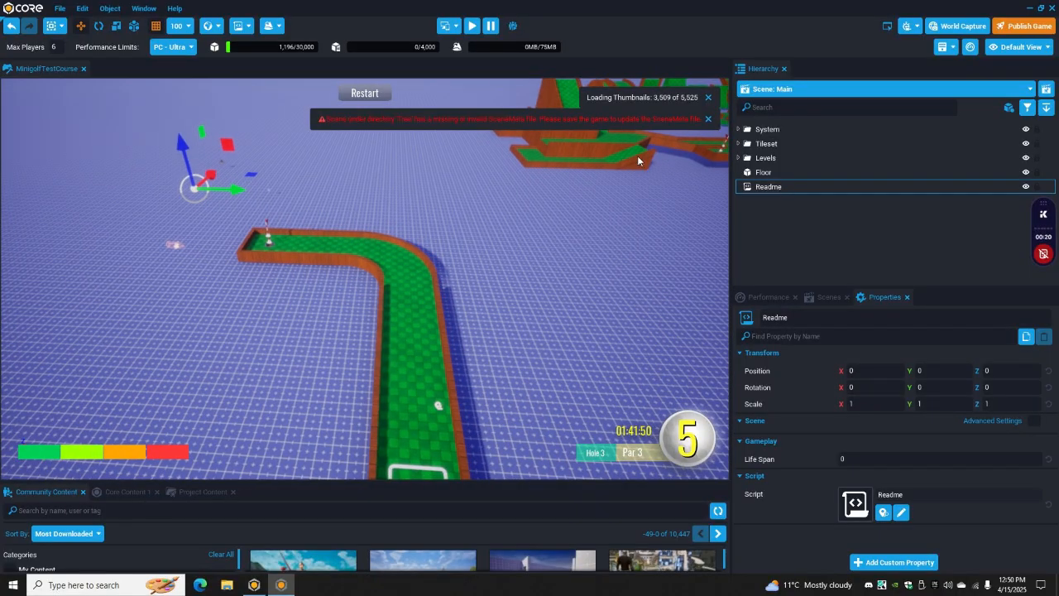
left_click(738, 157)
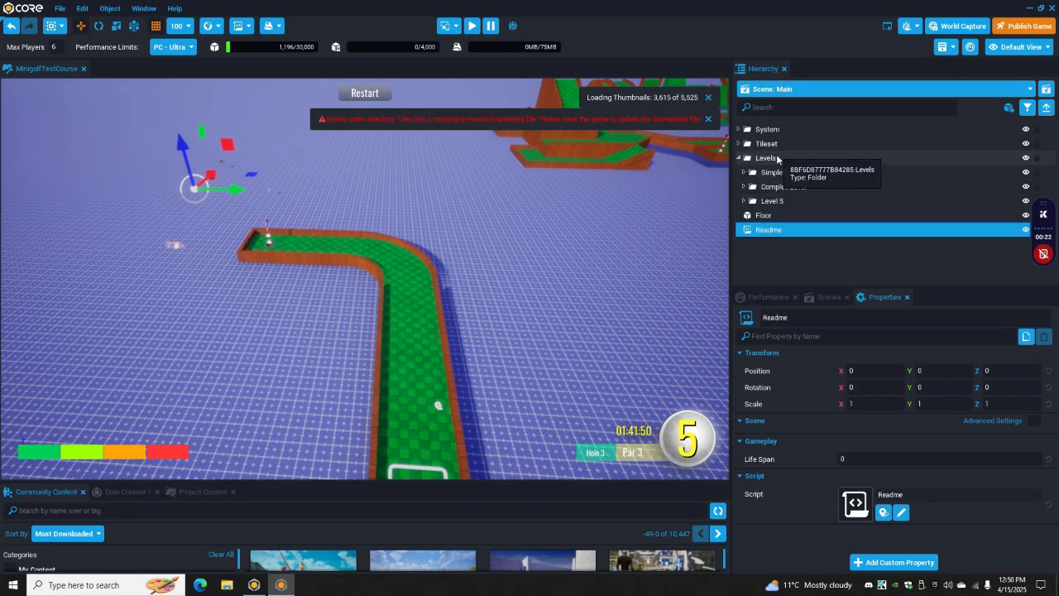
left_click(770, 161)
left_click(782, 172)
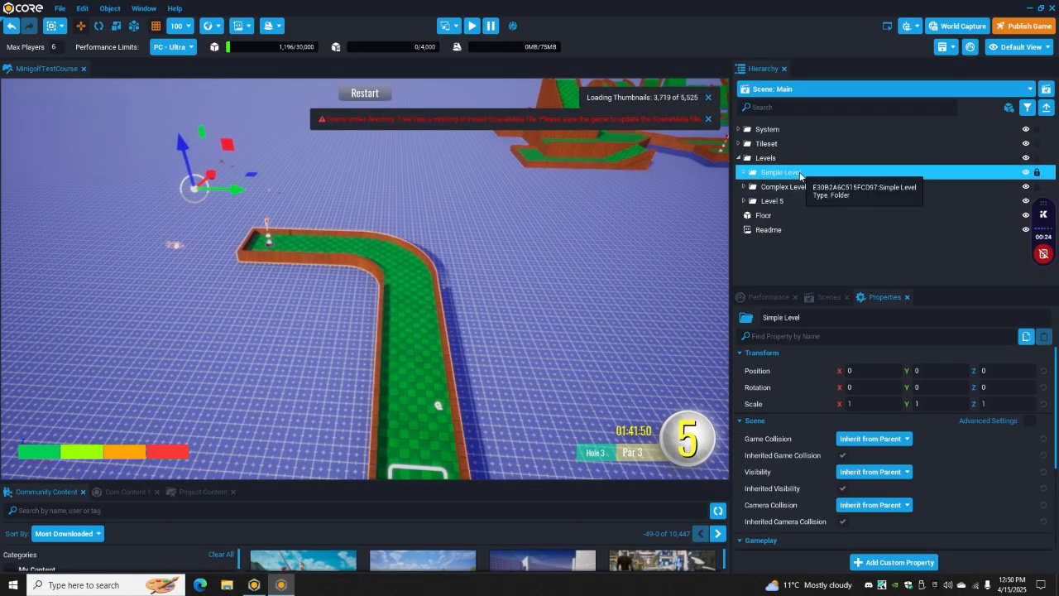
key("f")
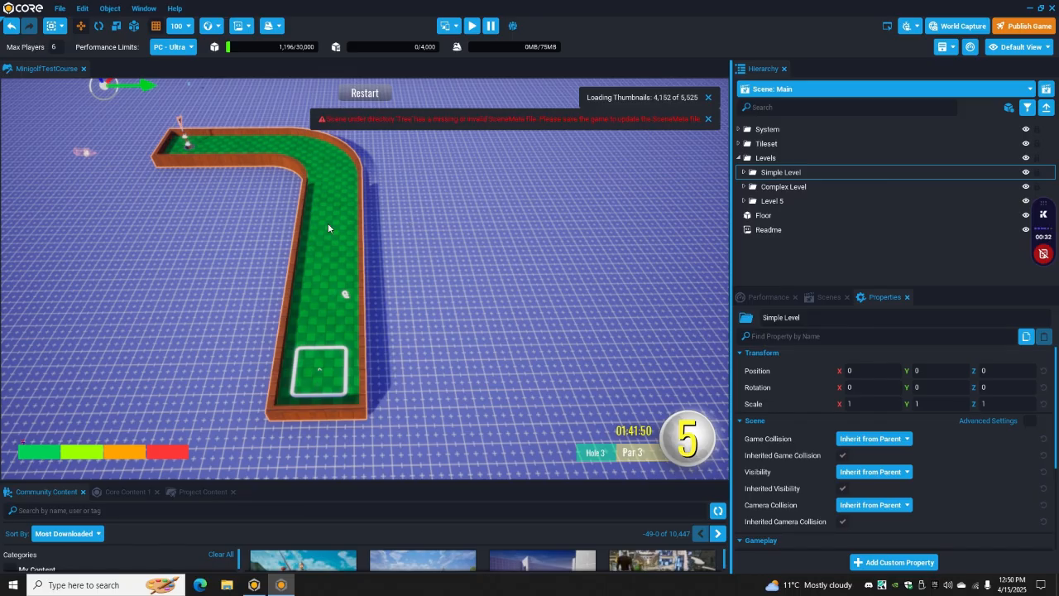
left_click(745, 173)
scroll(861, 198, "down", 1)
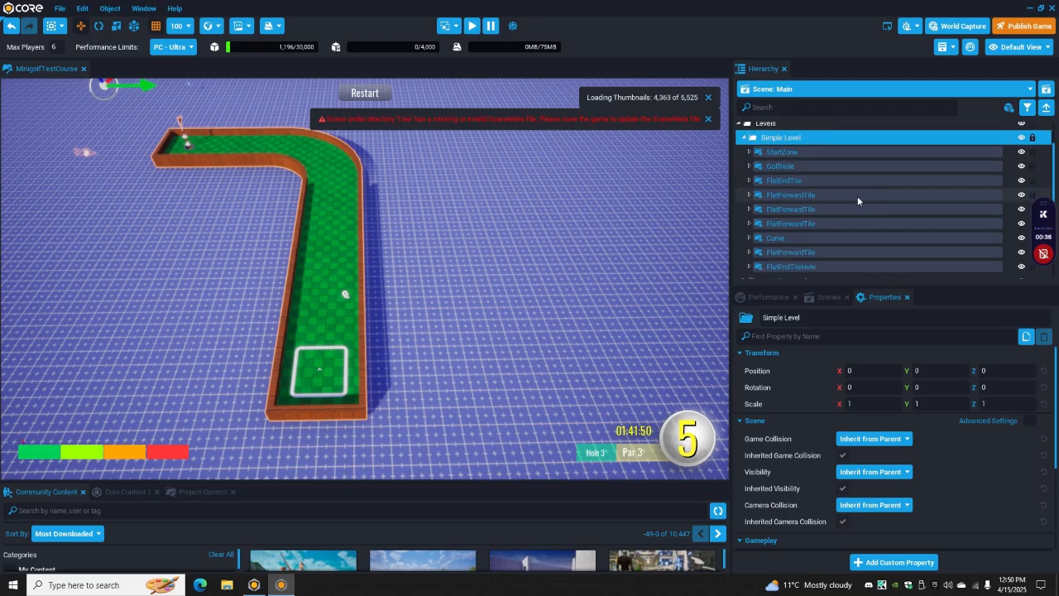
scroll(851, 197, "down", 1)
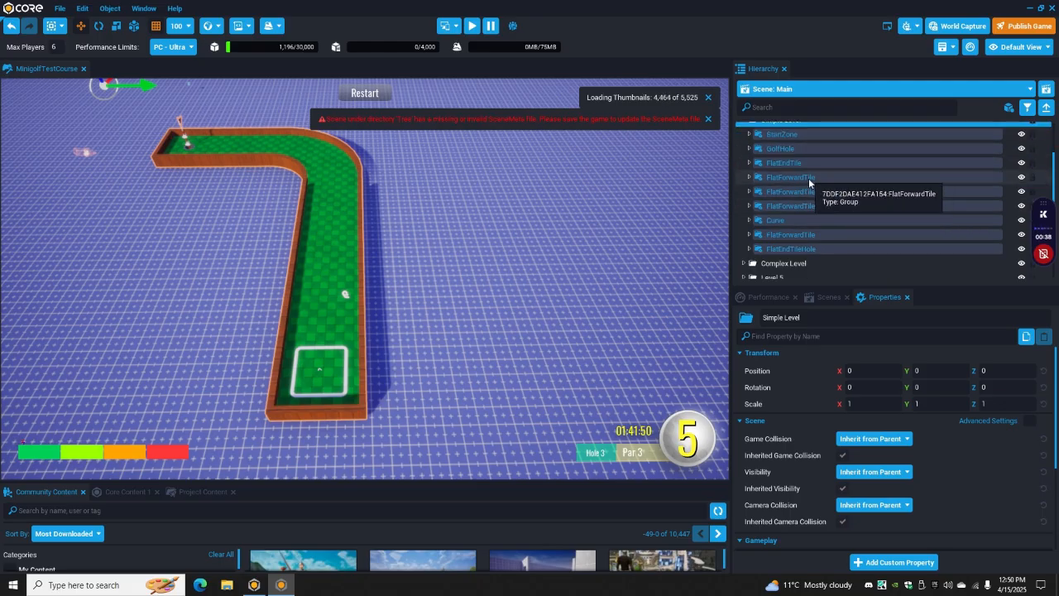
- Select Simple Level's first FlatForwardTile, pick one of its side walls in the scene, and reselect the whole tile
left_click(809, 179)
right_click_drag(580, 196, 398, 298)
key("d")
key("w")
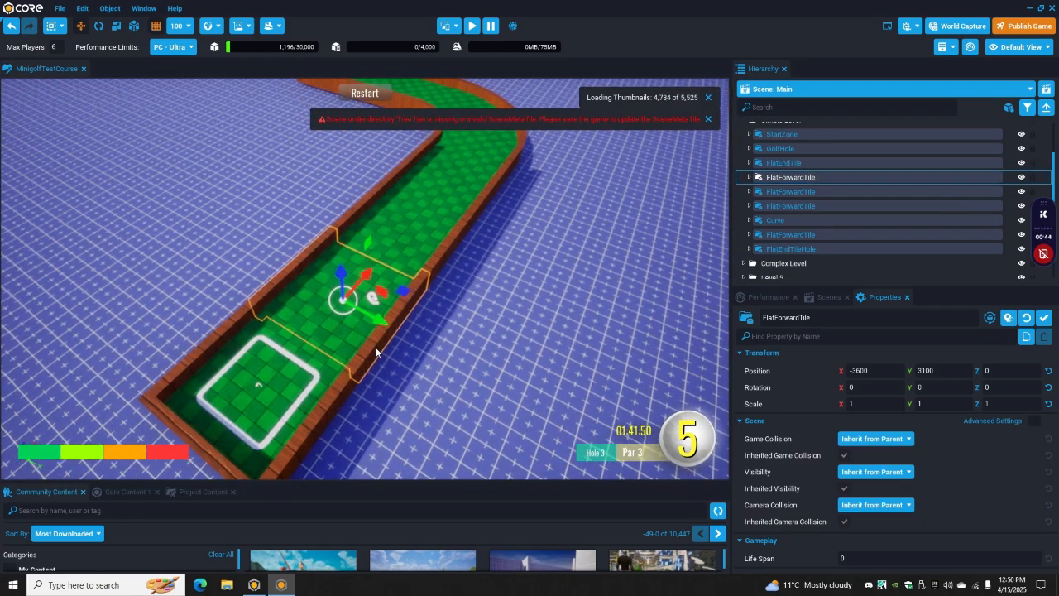
left_click(376, 350)
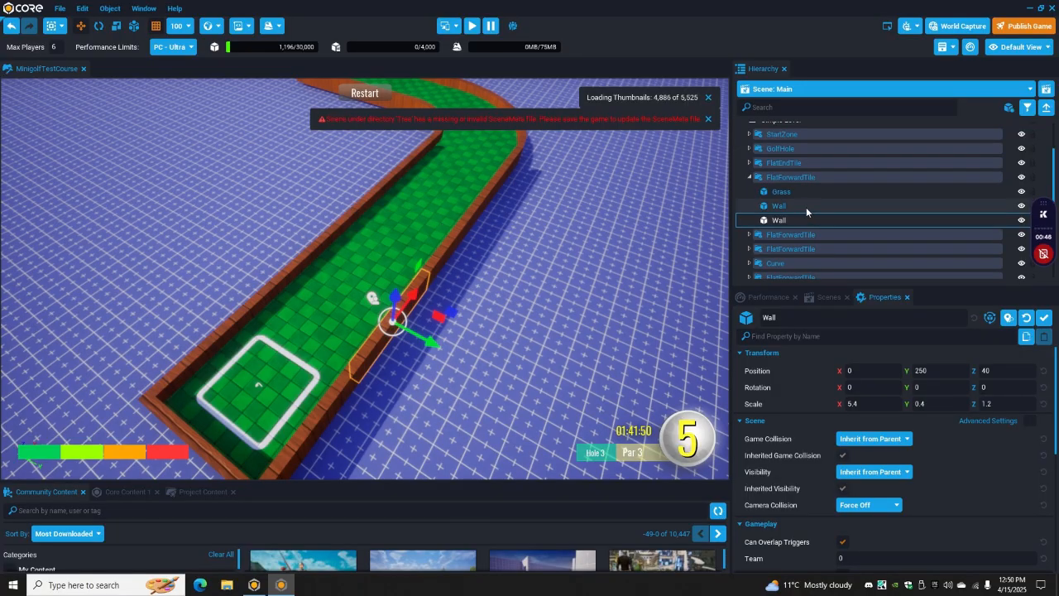
left_click(800, 177)
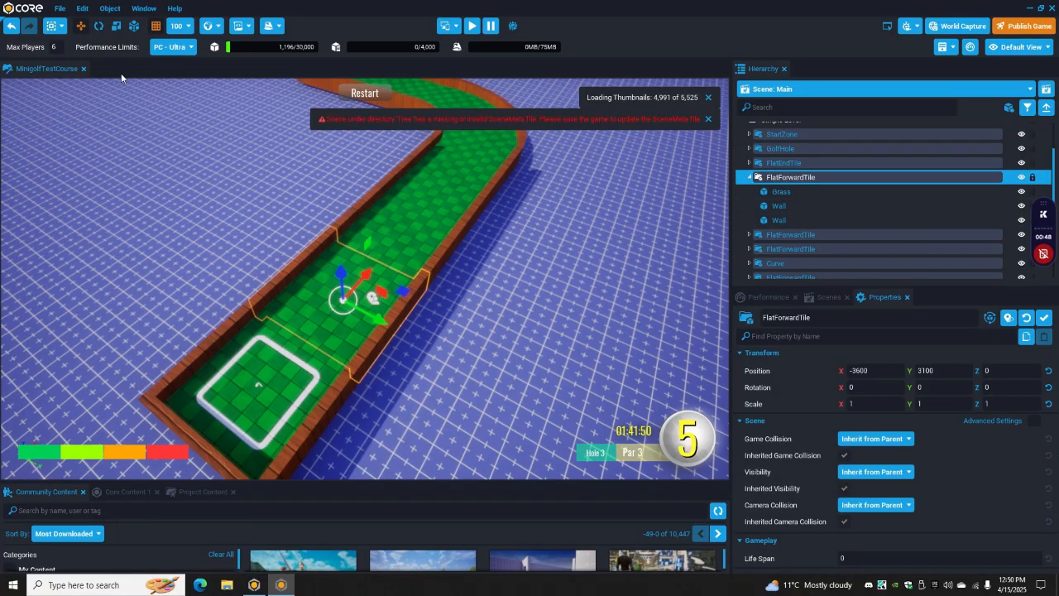
- Switch the selection mode to Group and select the second FlatForwardTile as a whole in the scene
left_click(60, 28)
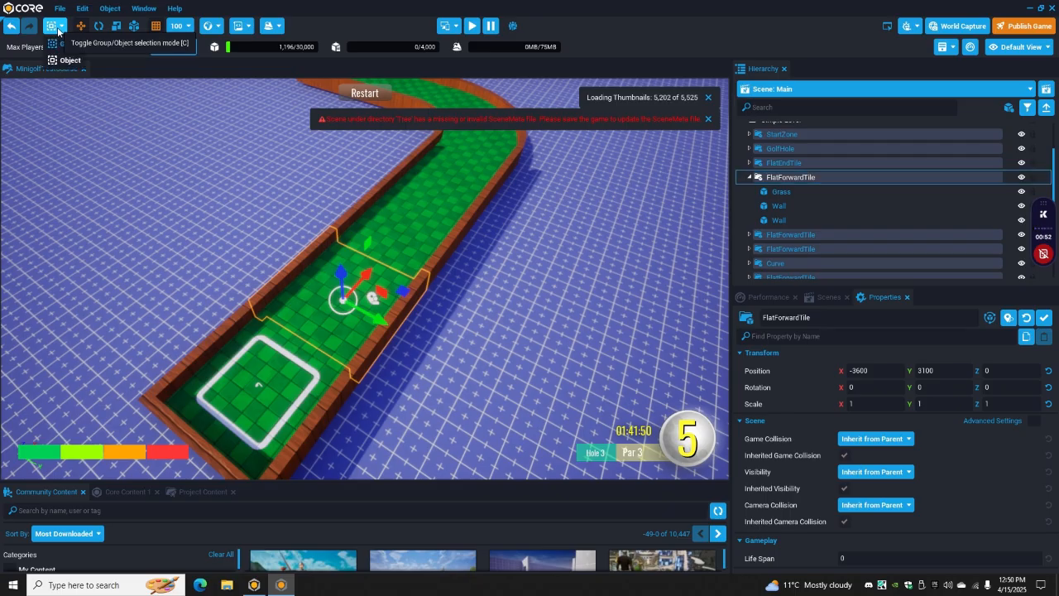
left_click(73, 48)
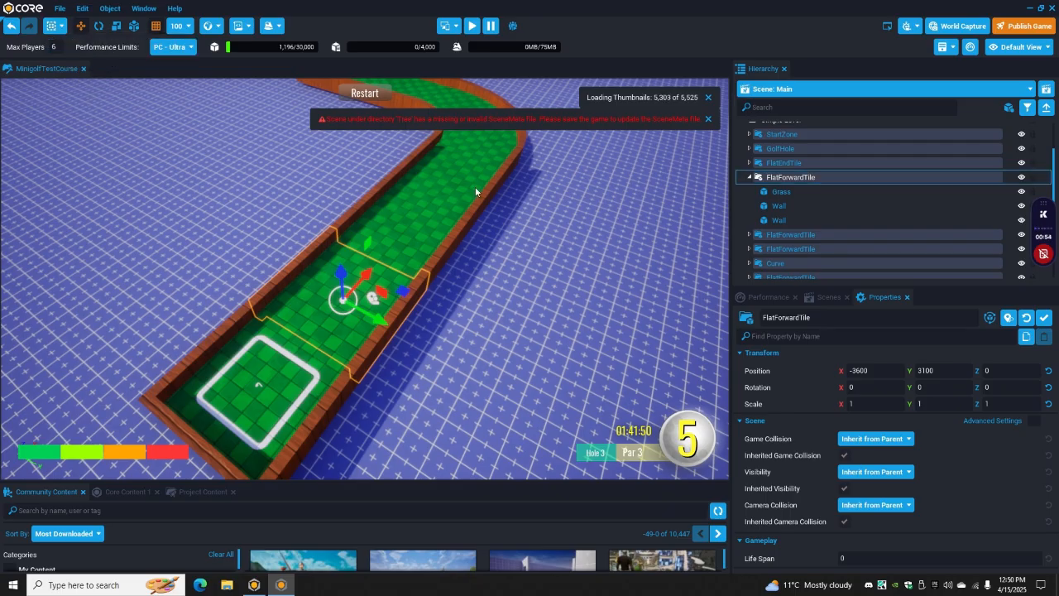
left_click(424, 217)
left_click(369, 313)
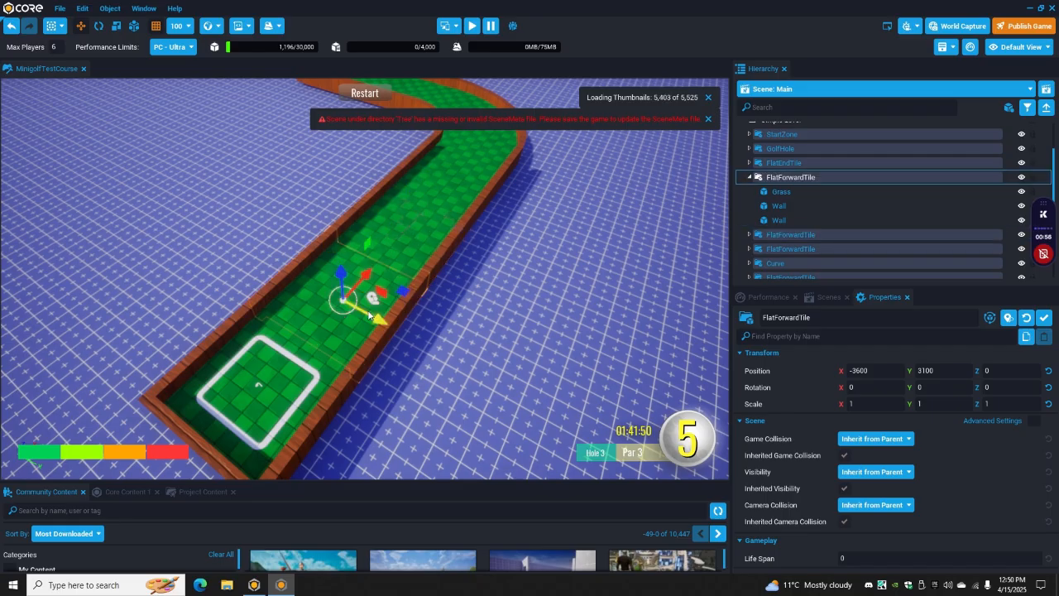
left_click(454, 182)
left_click(406, 239)
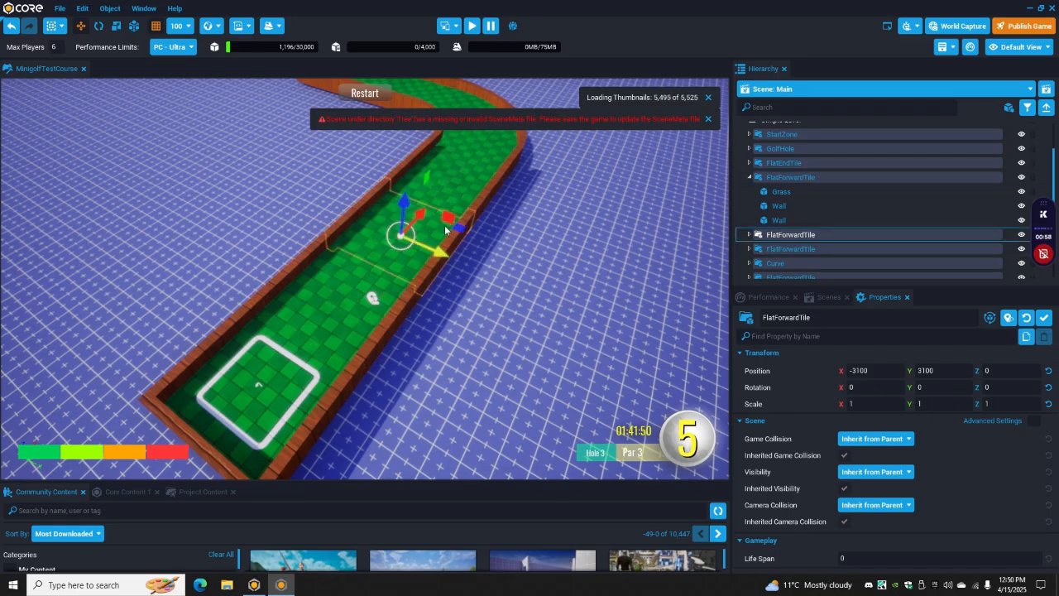
- View the Simple Level course from the side and collapse the first FlatForwardTile group in the hierarchy
right_click_drag(678, 196, 409, 179)
key("d")
key("s")
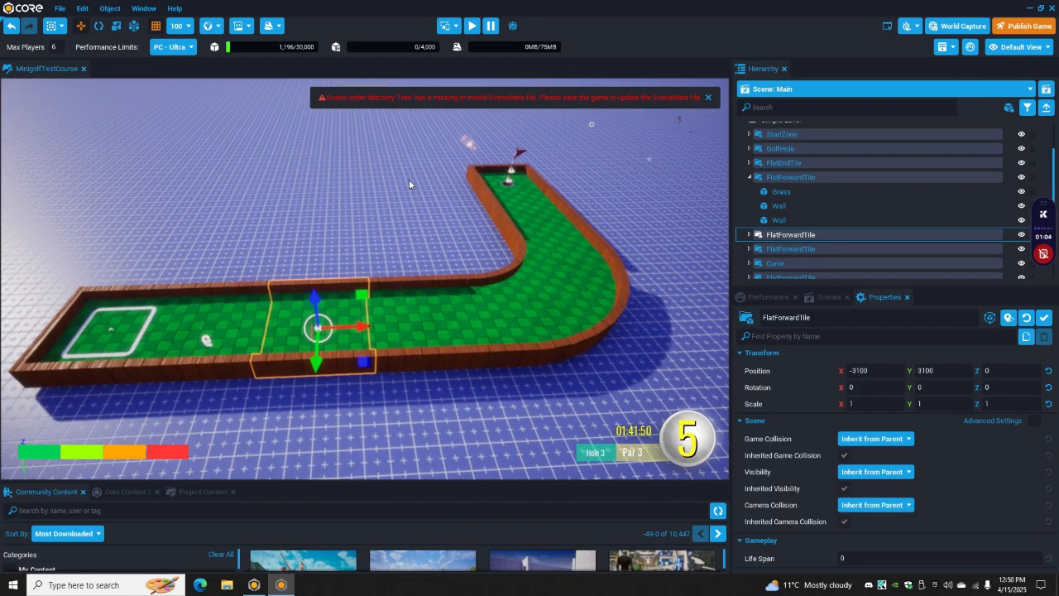
left_click(749, 177)
scroll(749, 166, "up", 2)
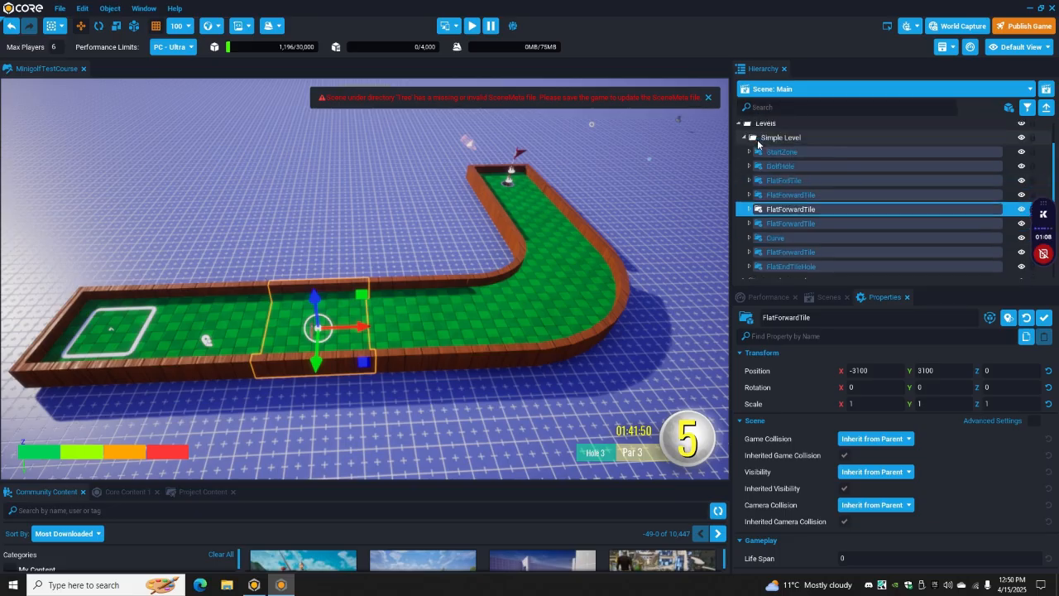
- Collapse the Simple Level folder, select the Level 5 folder and frame its course in the scene
left_click(745, 158)
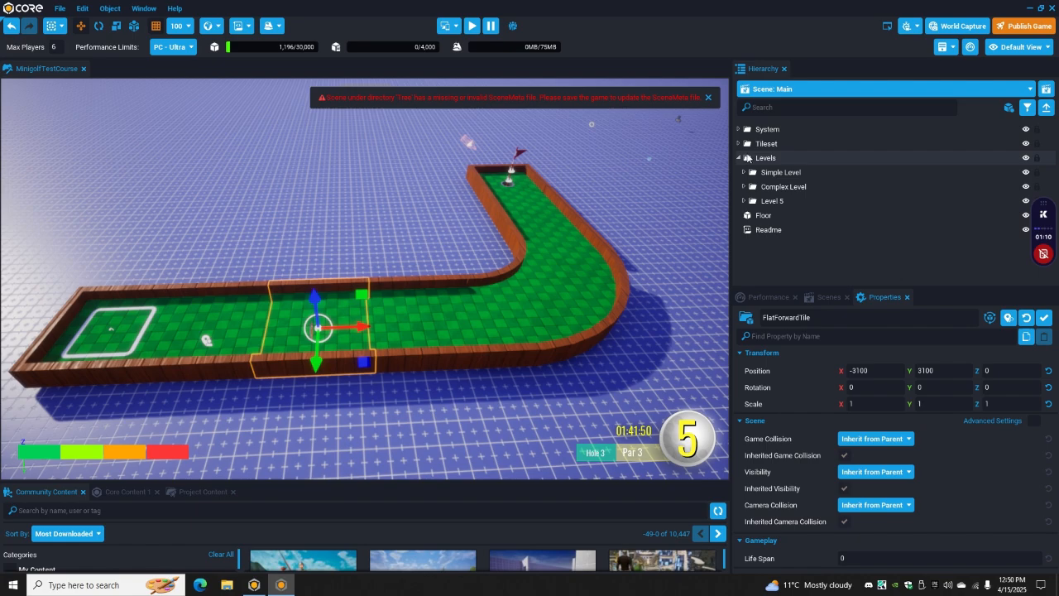
left_click(770, 172)
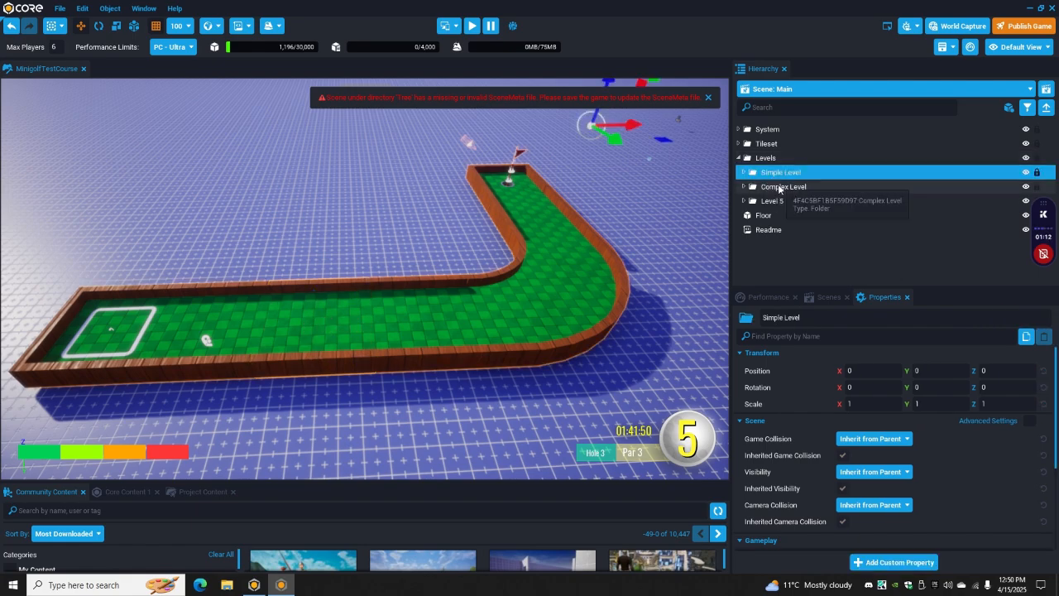
left_click(778, 203)
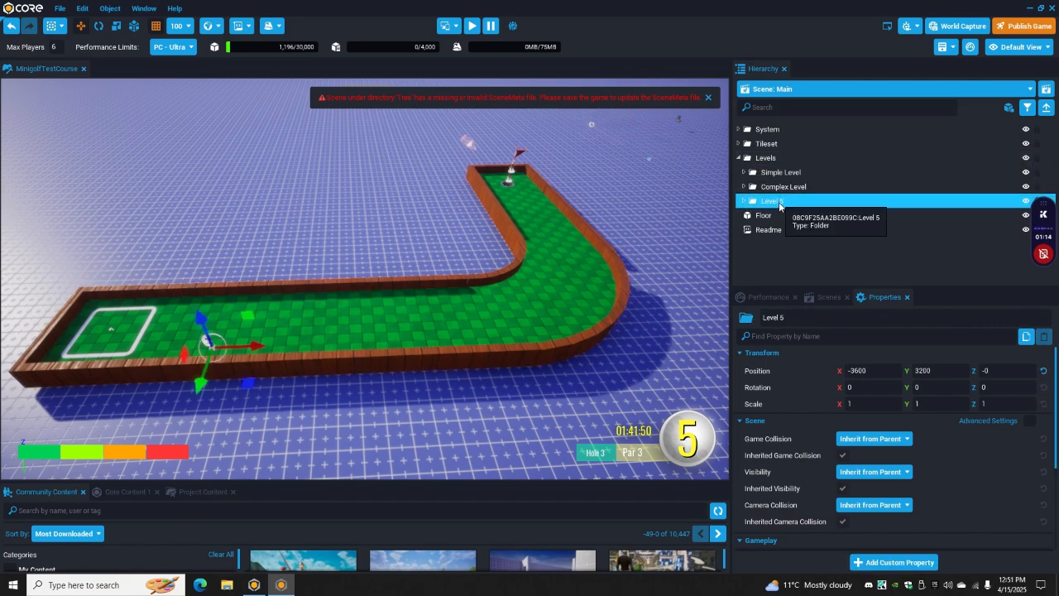
right_click_drag(446, 205, 440, 168)
key("f")
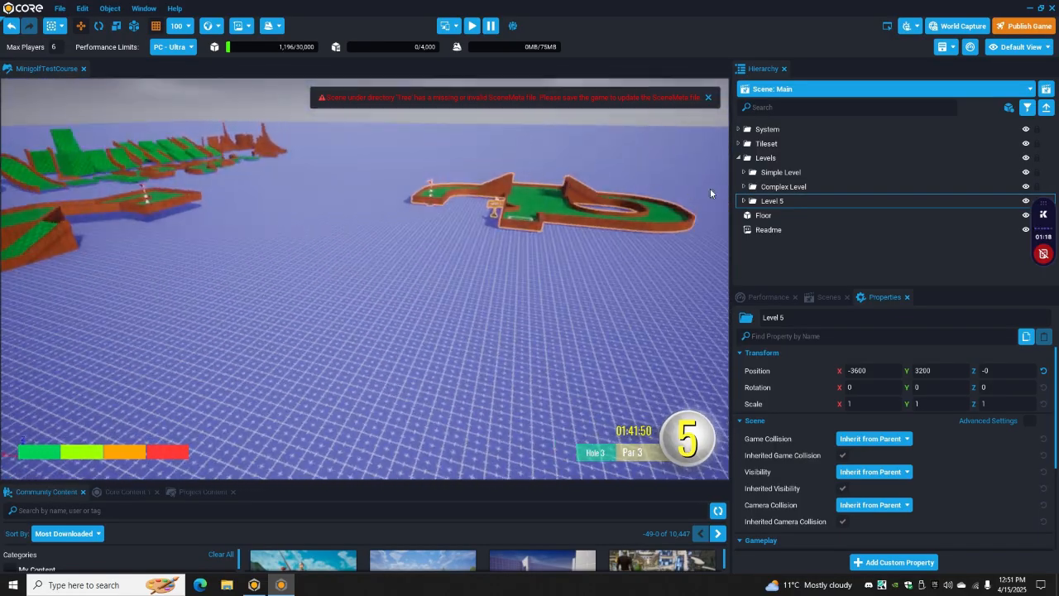
- Duplicate the Level 5 folder and move the duplicate folder's pivot beside the Simple Level course, to about Y -100
left_click(782, 201)
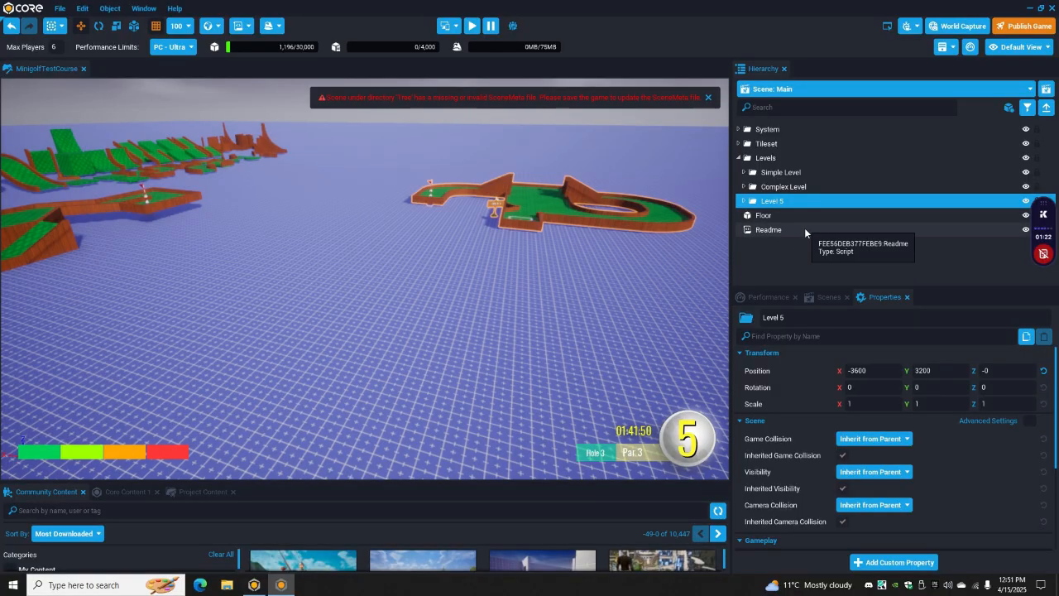
key("ctrl+w")
right_click_drag(580, 250, 626, 247)
right_click_drag(387, 166, 296, 248)
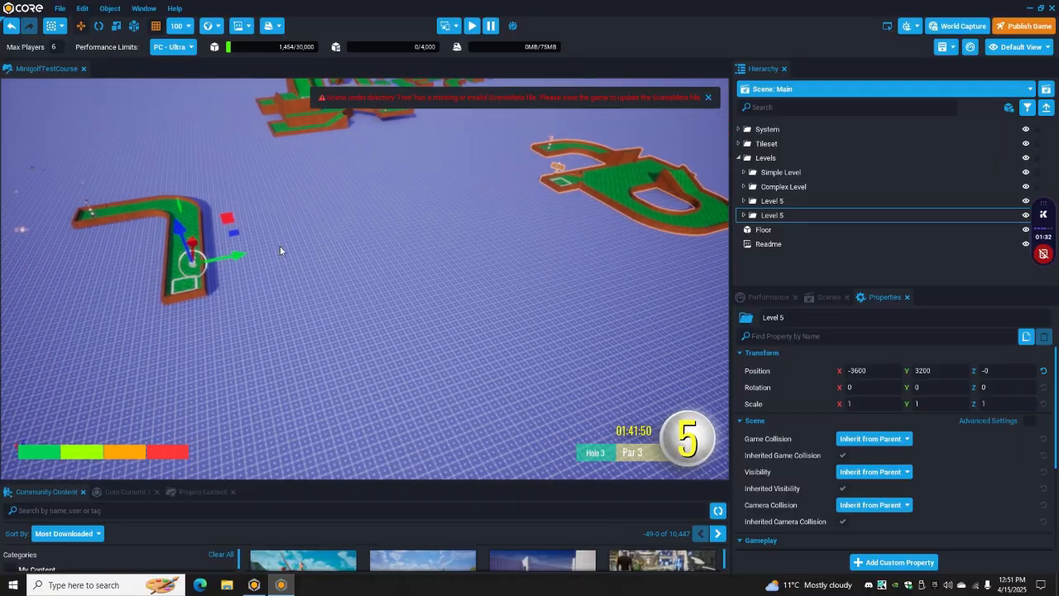
left_click_drag(247, 251, 2, 346)
right_click_drag(447, 270, 205, 209)
left_click_drag(206, 217, 212, 220)
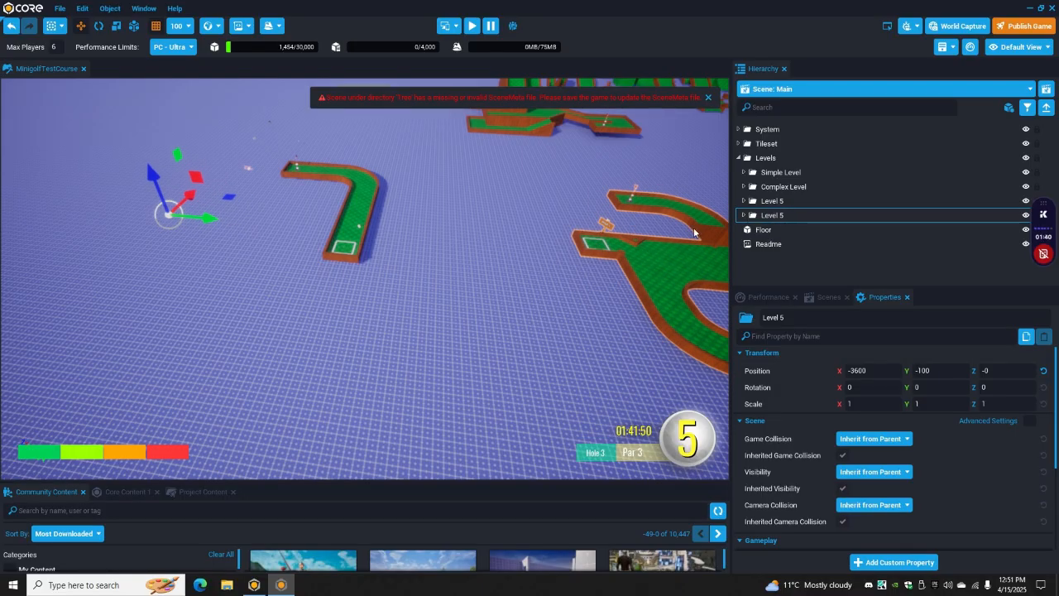
- Select everything inside the duplicate Level 5 folder, from StartZone to HoleSign, and move it along Y to the folder's pivot
left_click(747, 215)
scroll(769, 217, "down", 1)
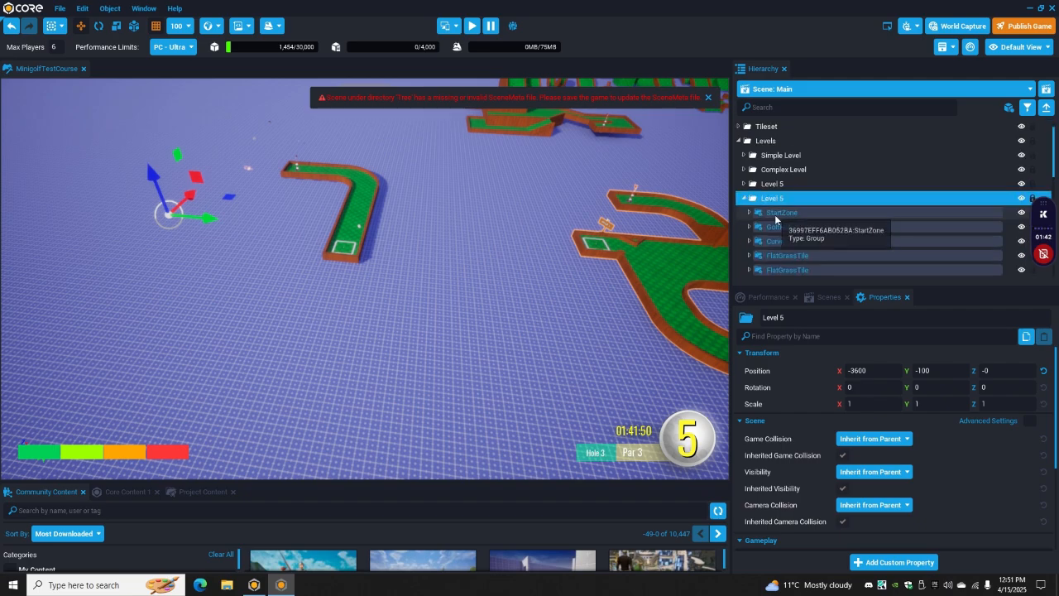
left_click(776, 215)
scroll(778, 217, "down", 2)
scroll(779, 218, "down", 8)
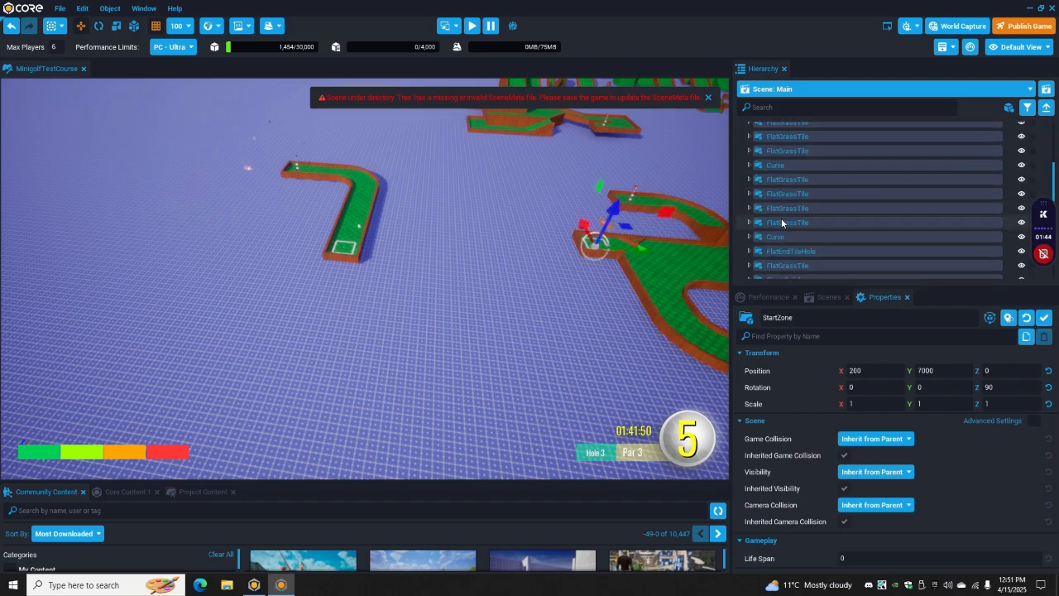
scroll(781, 221, "down", 5)
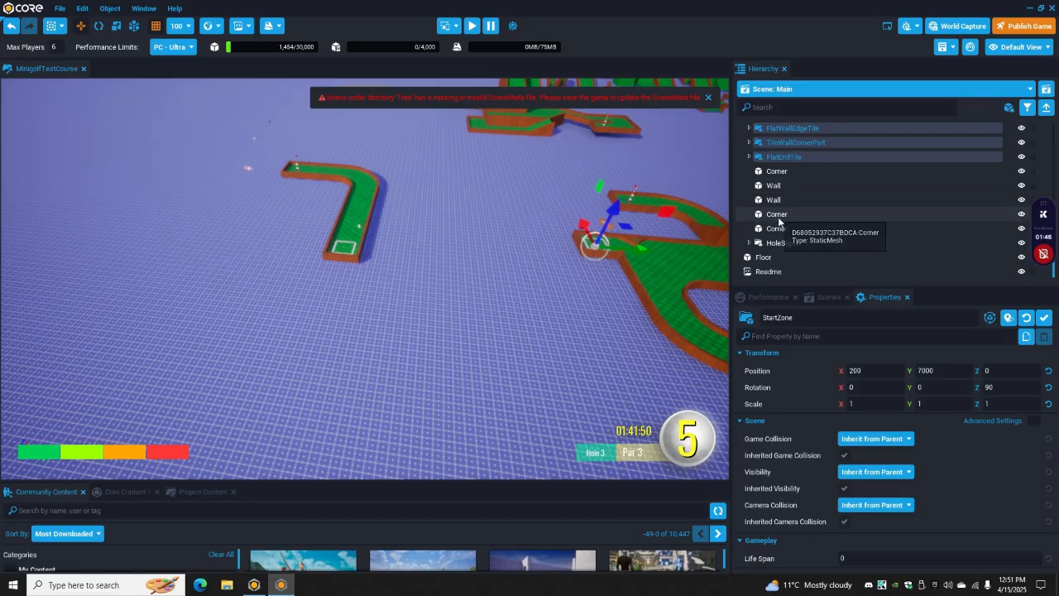
left_click(782, 243, "ctrl")
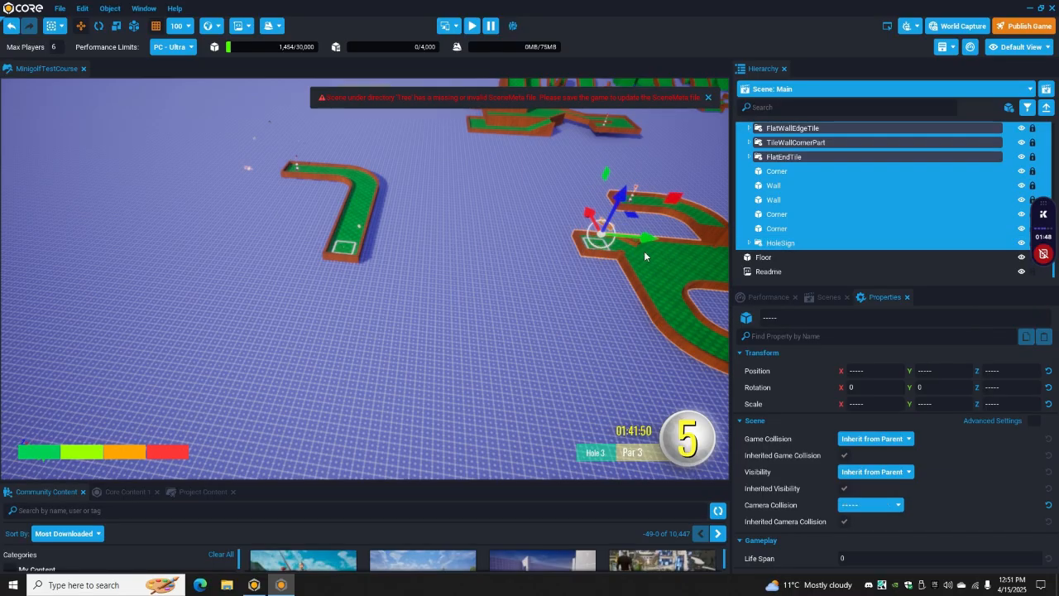
left_click_drag(650, 238, 254, 240)
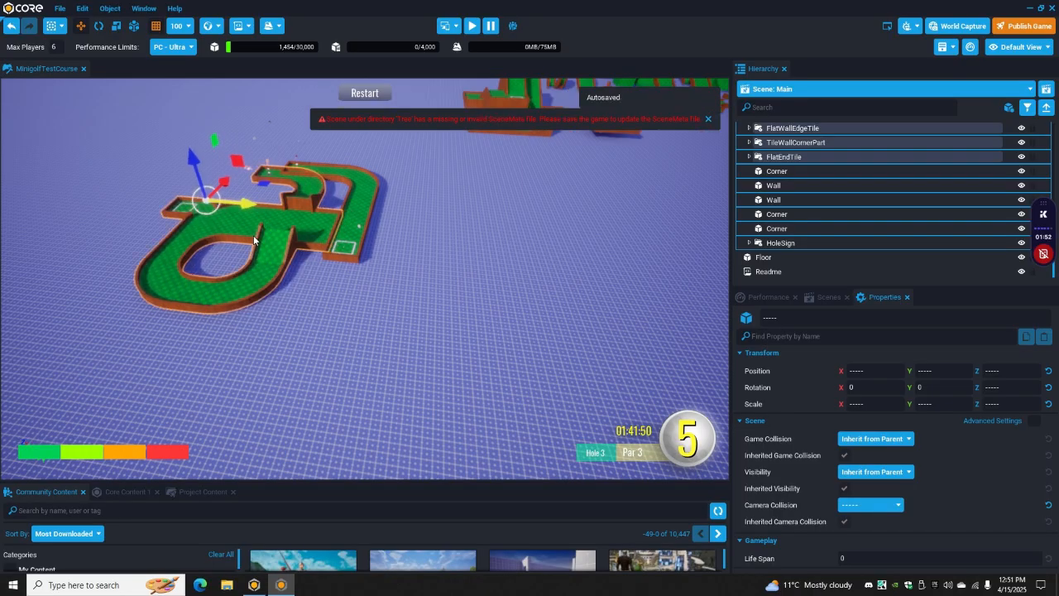
- Select the duplicate Level 5 folder and move it with its course along Y to about 5800, between Simple Level and the original Level 5
scroll(811, 207, "up", 10)
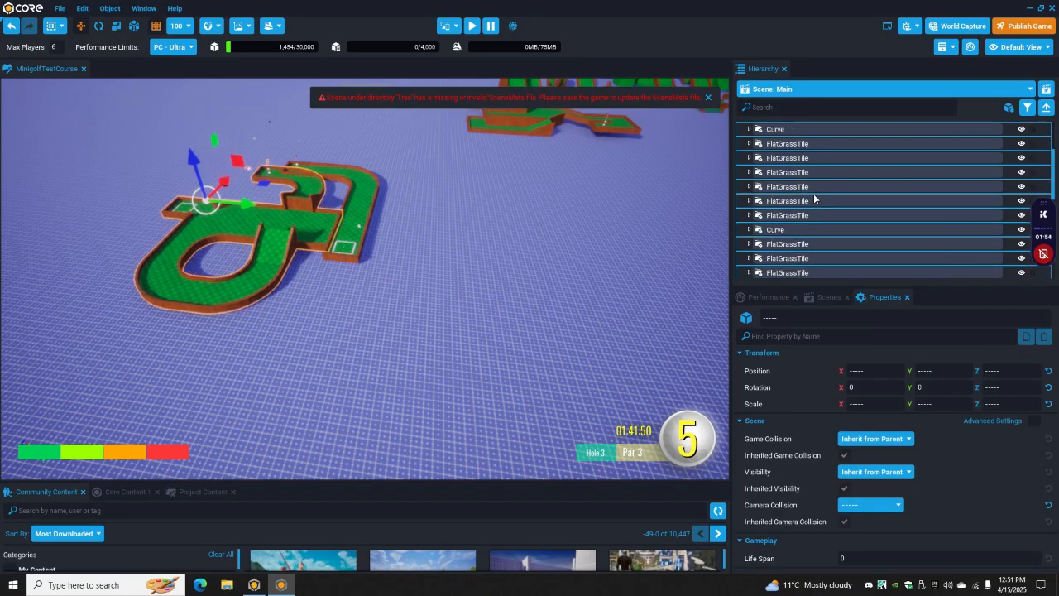
scroll(802, 203, "up", 2)
left_click(791, 214)
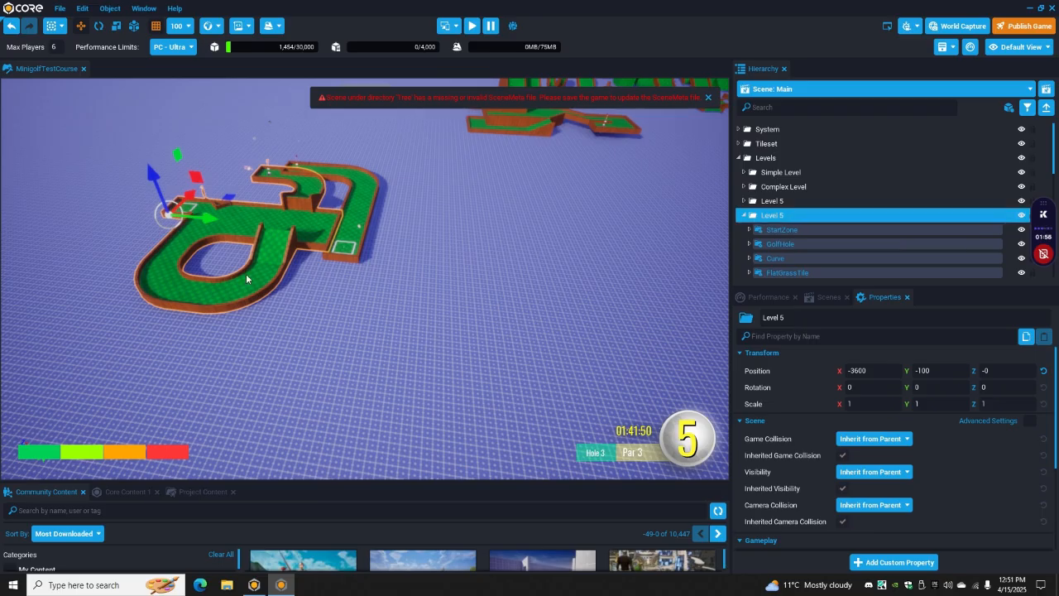
left_click_drag(208, 219, 577, 240)
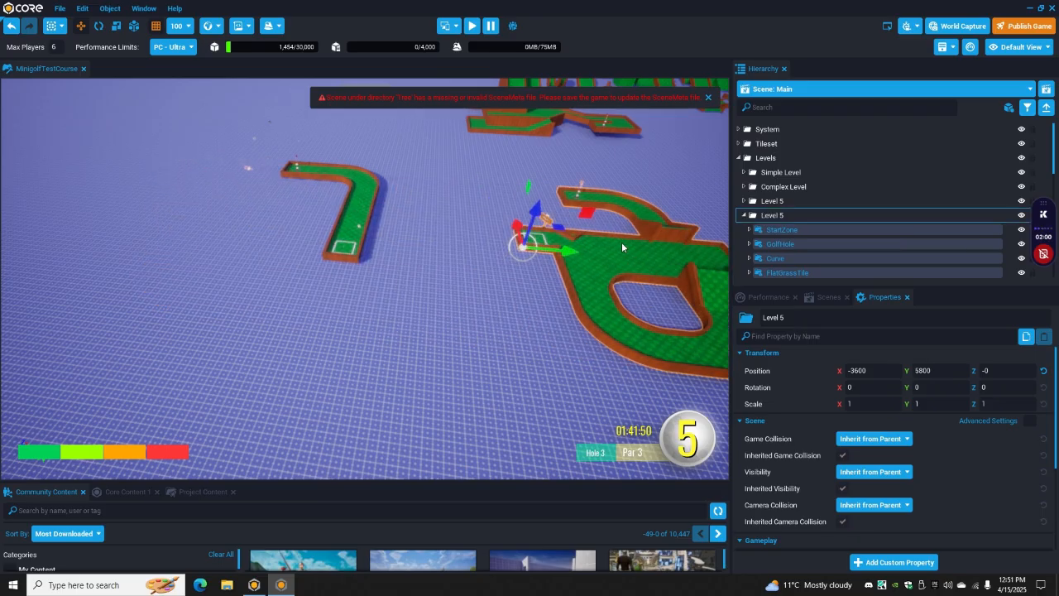
- Look over the duplicated Level 5 course from several angles and collapse its folder in the hierarchy
right_click_drag(573, 213, 476, 241)
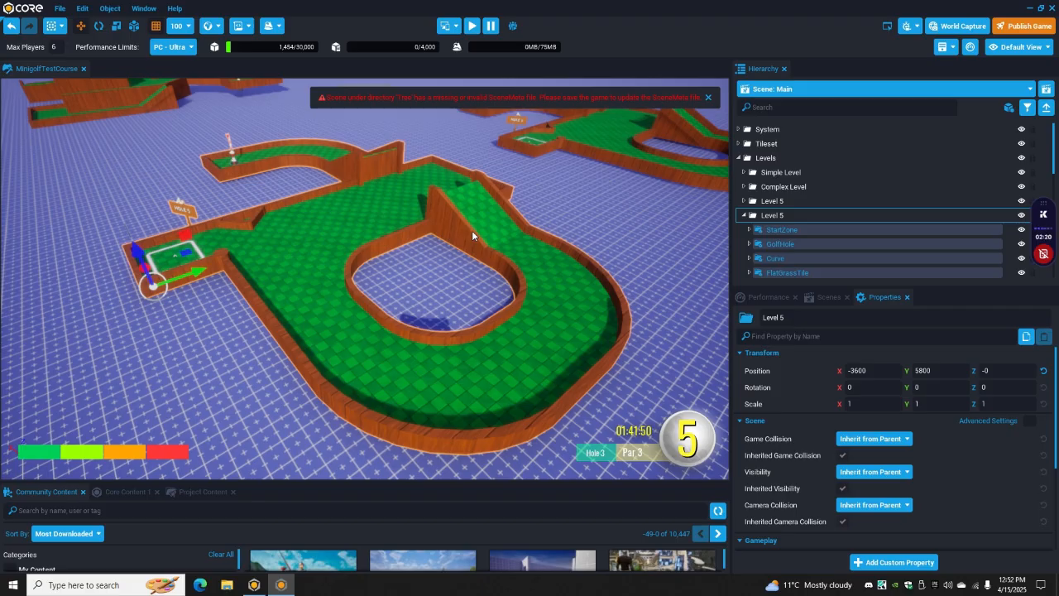
right_click_drag(481, 285, 362, 225)
right_click_drag(401, 326, 253, 246)
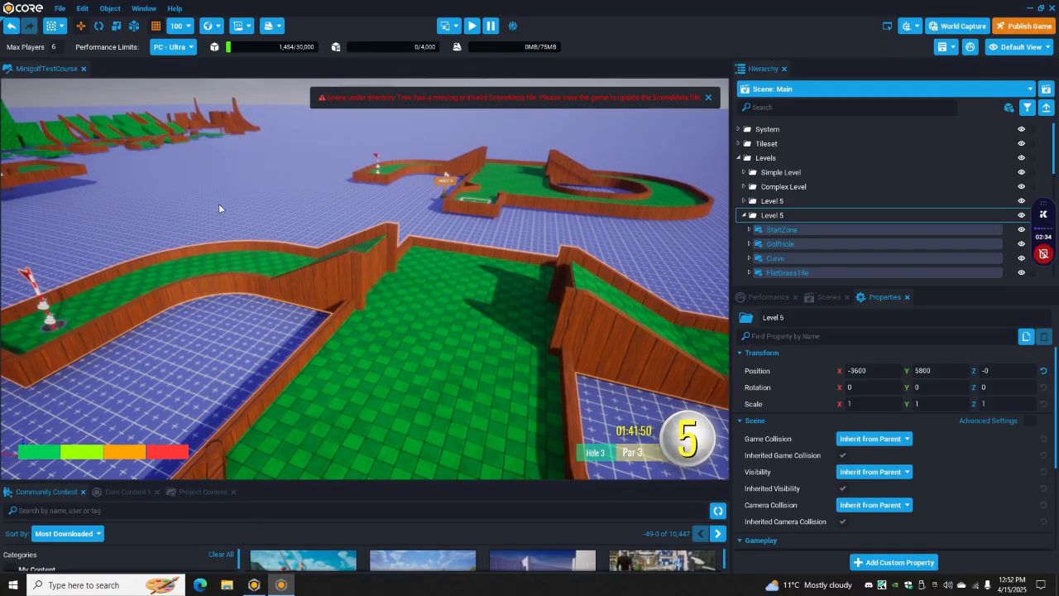
right_click_drag(182, 240, 312, 253)
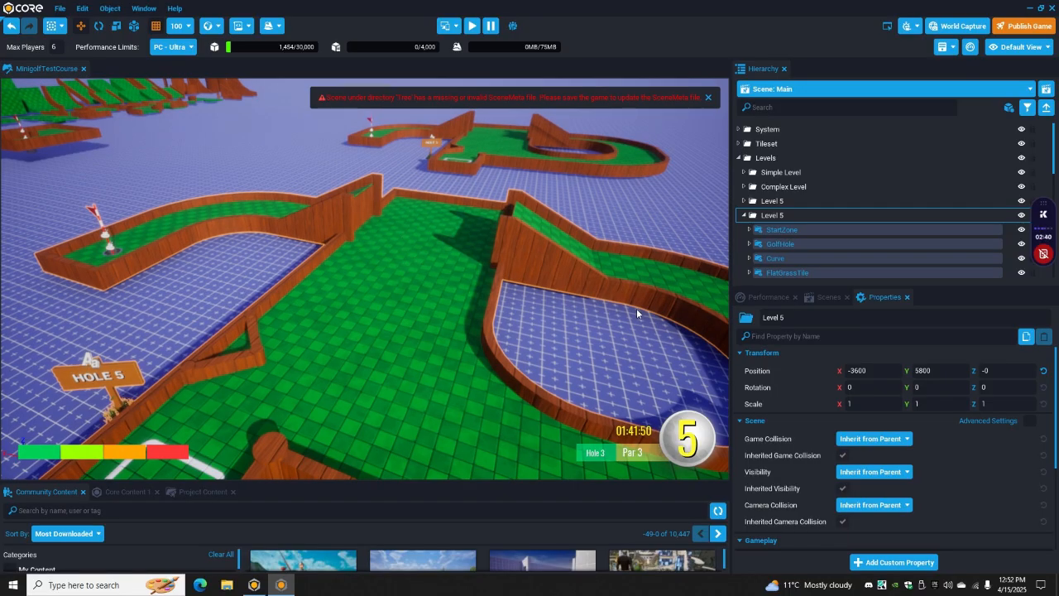
right_click_drag(341, 268, 596, 222)
left_click(744, 215)
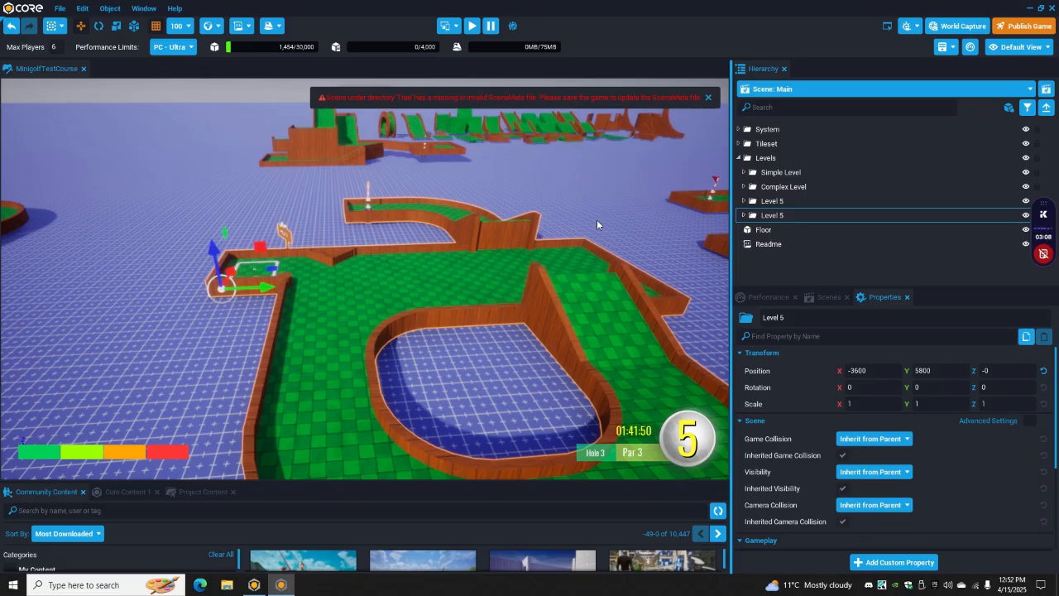
- Dismiss the SceneMeta file warning shown over the scene
left_click_drag(406, 285, 471, 284, "alt")
right_click_drag(471, 284, 305, 295)
key("s")
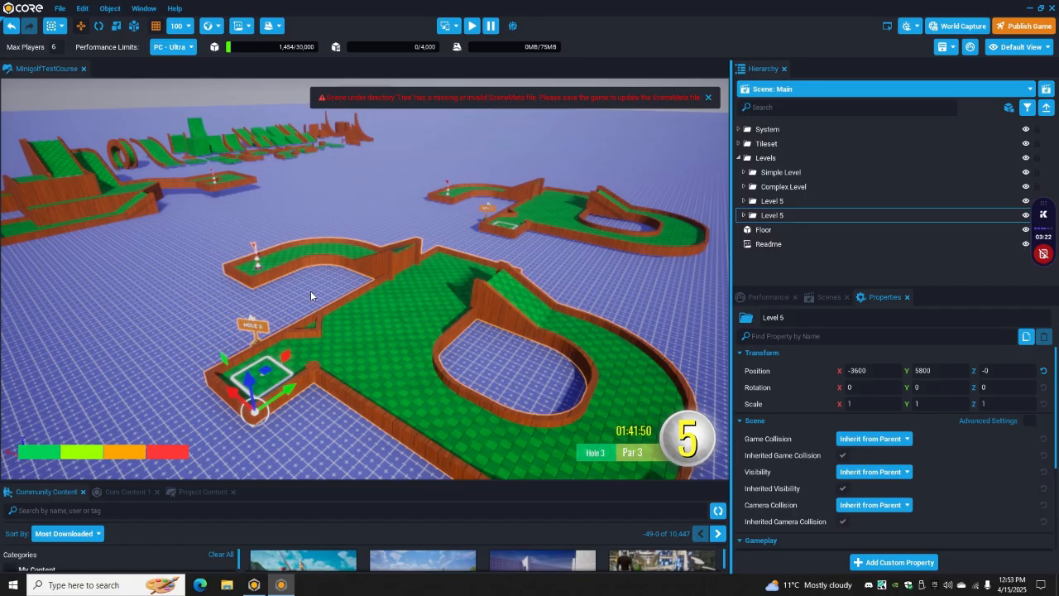
left_click(708, 99)
- Examine the duplicated course's start area, ramp, curved section and hole from above and from the side
key("s")
right_click_drag(343, 219, 425, 222)
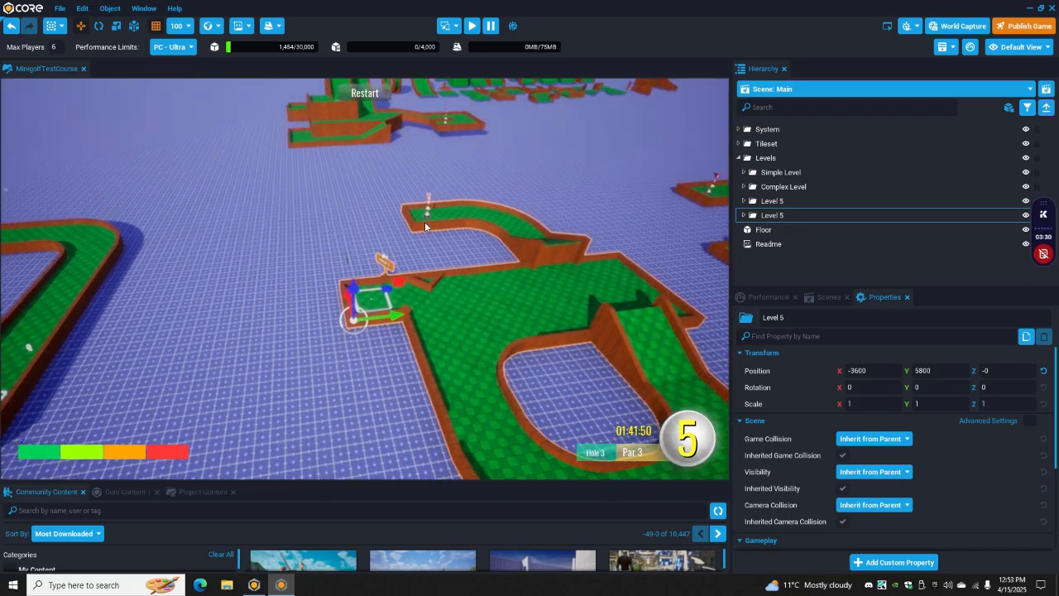
key("d")
key("s")
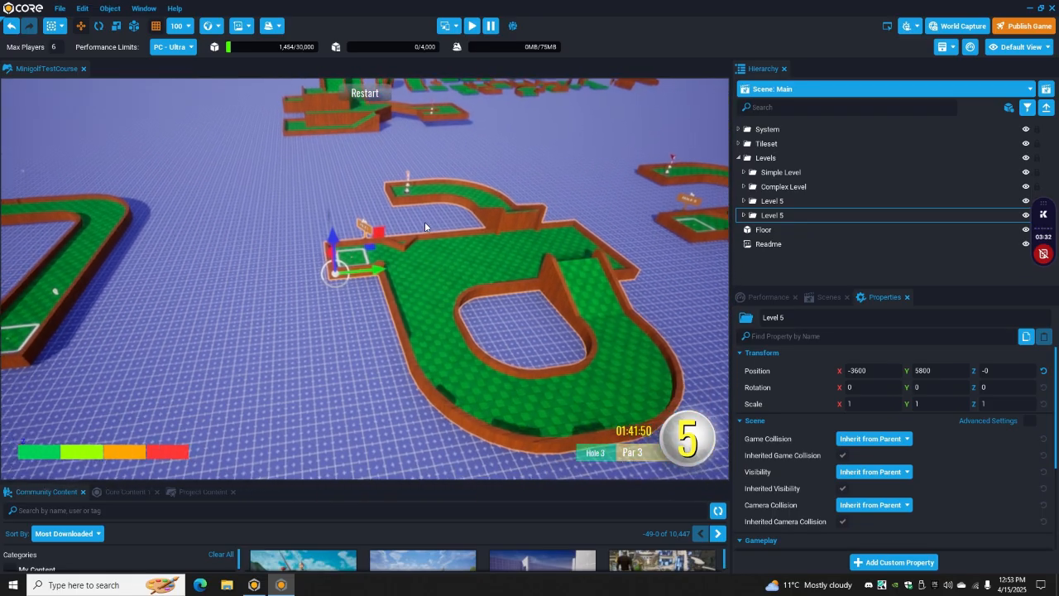
key("d")
right_click_drag(425, 222, 468, 217)
key("s")
key("d")
key("d")
key("w")
key("d")
key("s")
key("w")
key("a")
key("w")
- Expand the duplicate Level 5 folder, select StartZone, GolfHole and the first Curve in turn, and frame the Curve in the scene
left_click(743, 215)
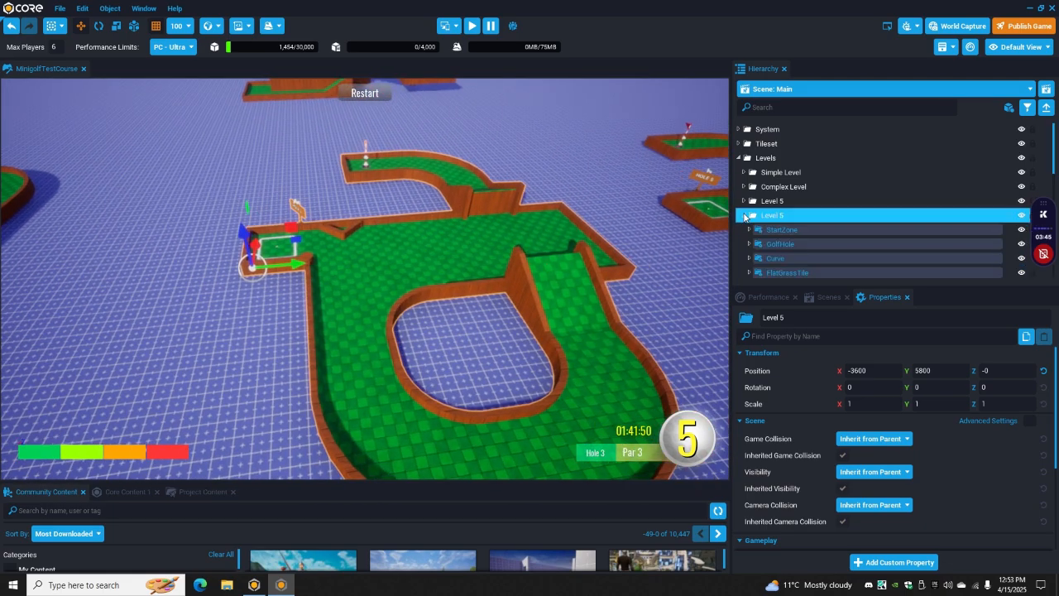
left_click(787, 233)
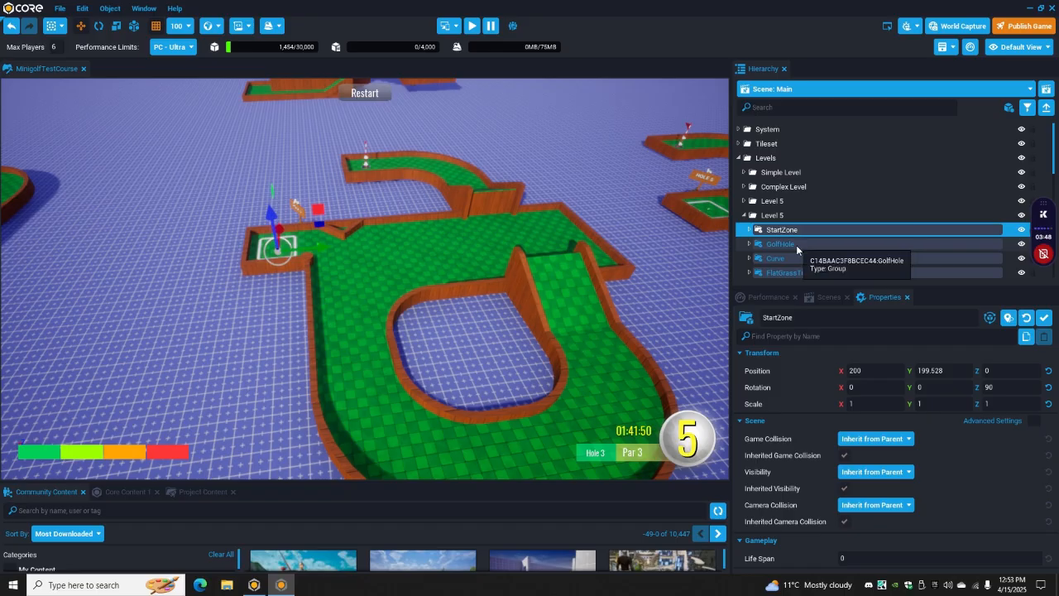
left_click(796, 245)
scroll(796, 245, "down", 2)
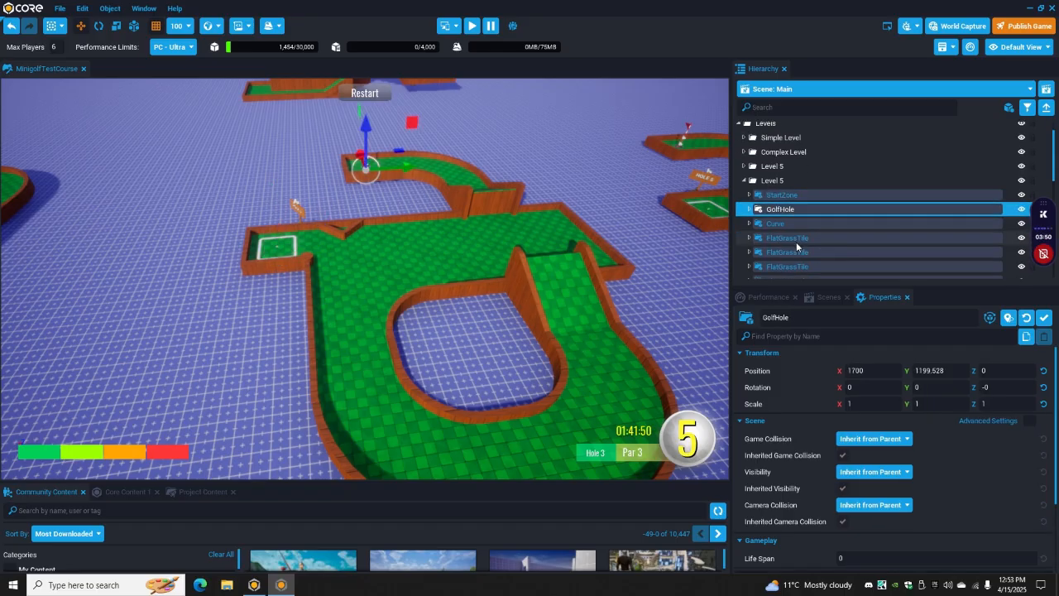
scroll(805, 219, "down", 1)
left_click(791, 207)
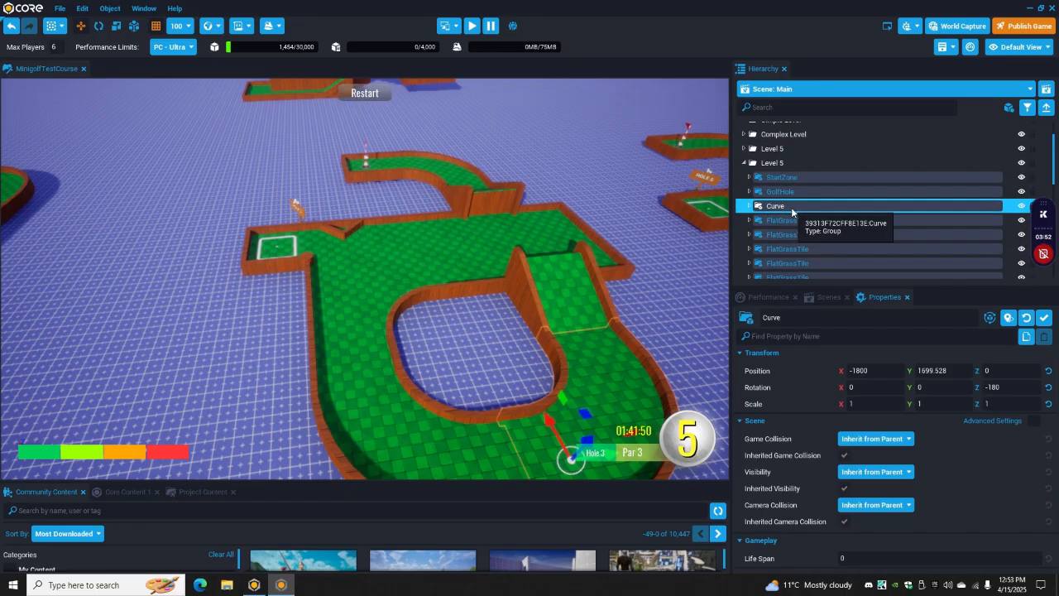
key("f")
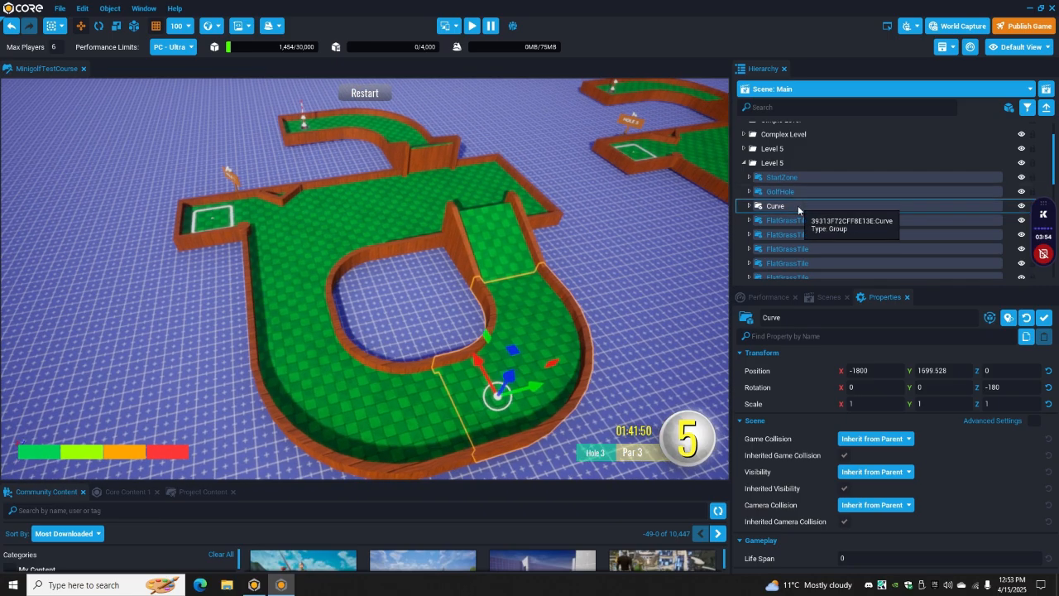
- Delete the Curve and FlatGrassTile groups between GolfHole and FlatEndTileHole in the duplicate Level 5
left_click(798, 207)
key("shift+Down")
key("shift+Down")
key("shift+Down")
key("shift+Down")
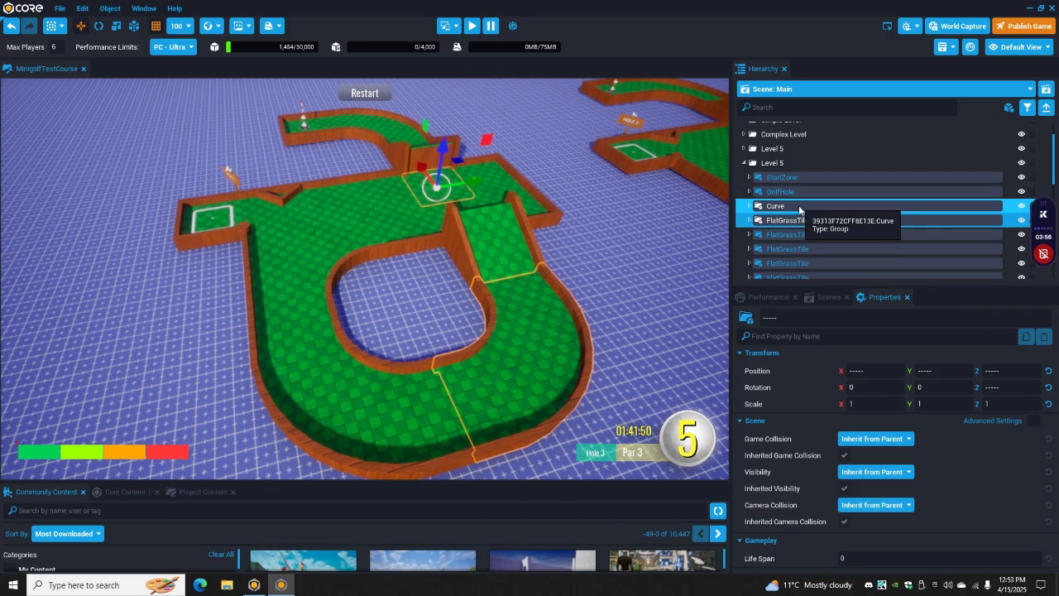
key("shift+Down")
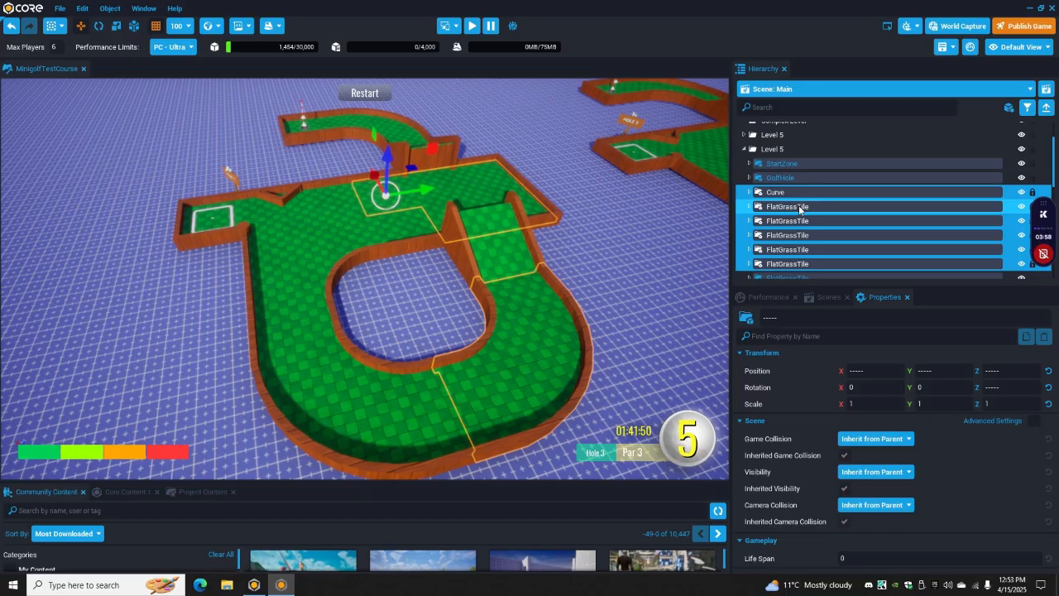
key("shift+Down")
key("shift+Down")
key("shift+Down")
key("shift+Down")
key("shift+Down")
key("shift+Down")
key("shift+Down")
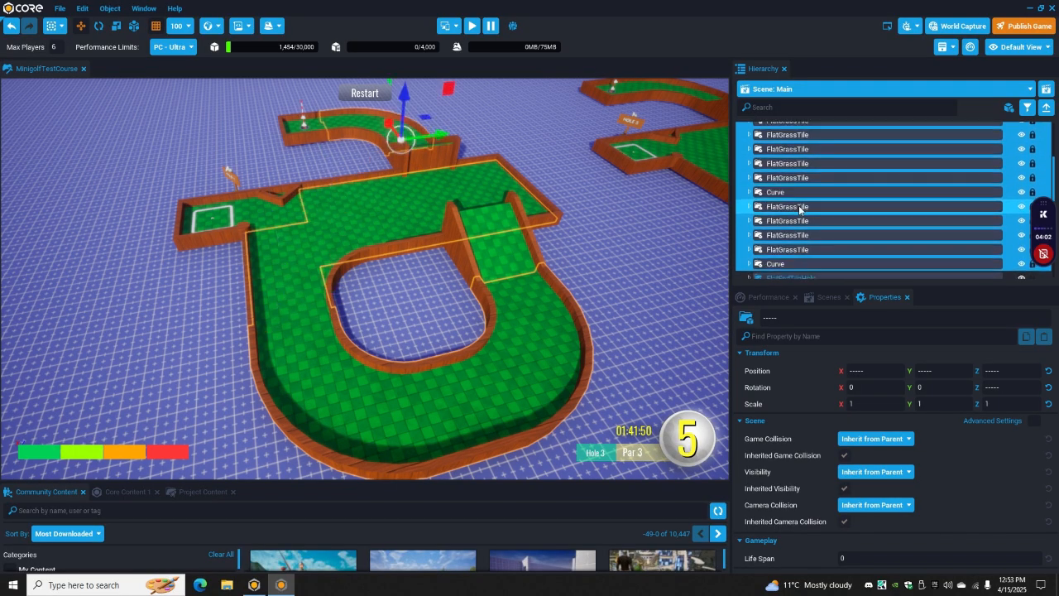
key("shift+Down")
key("shift+Up")
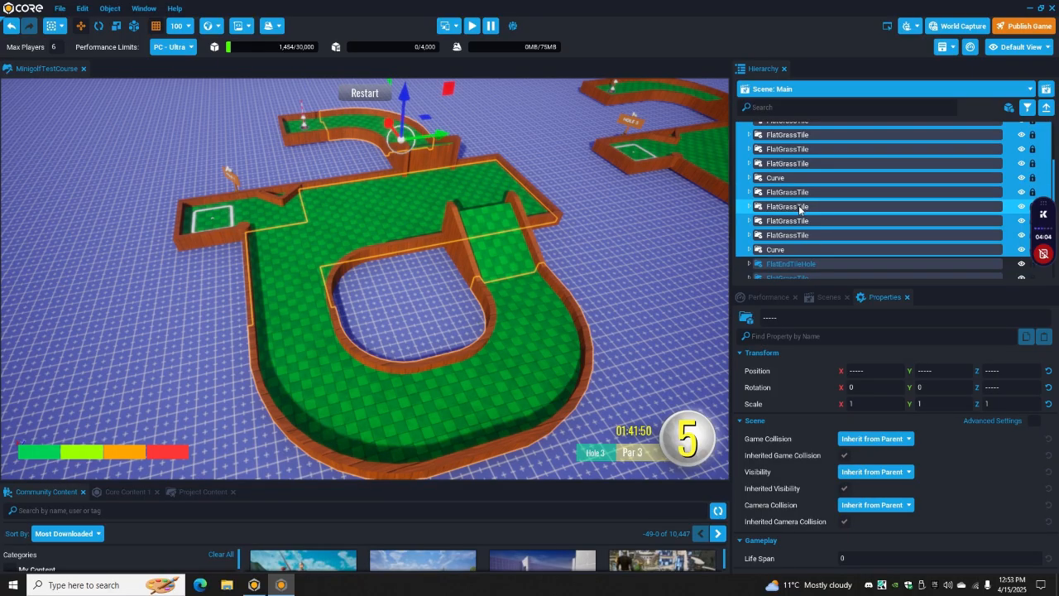
key("Delete")
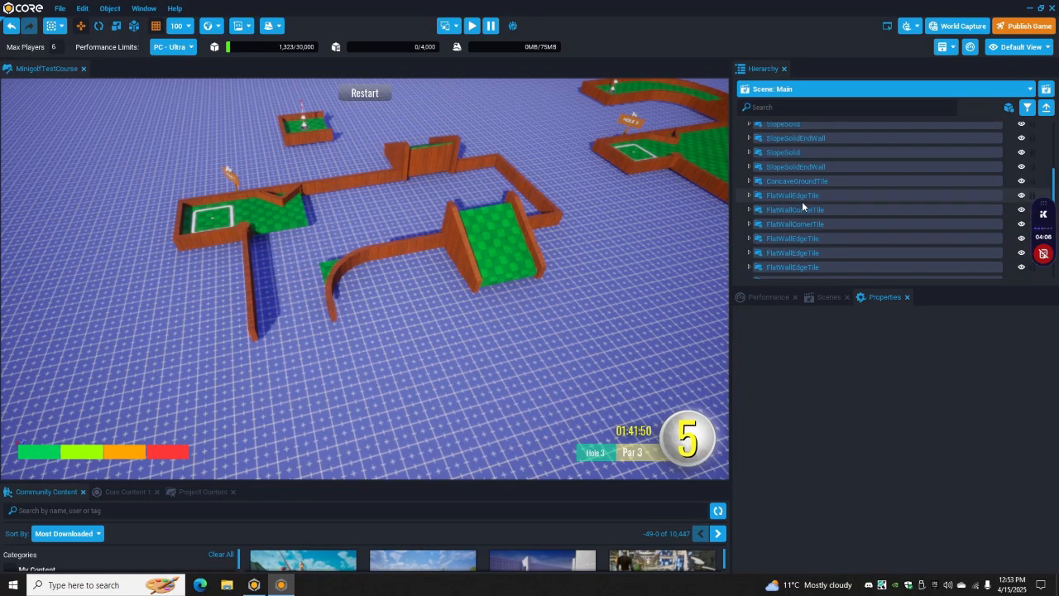
- Delete the slope, ground and wall groups from FlatGrassTile through TileWallCornerPart in the duplicate Level 5
scroll(802, 205, "up", 1)
left_click(803, 201)
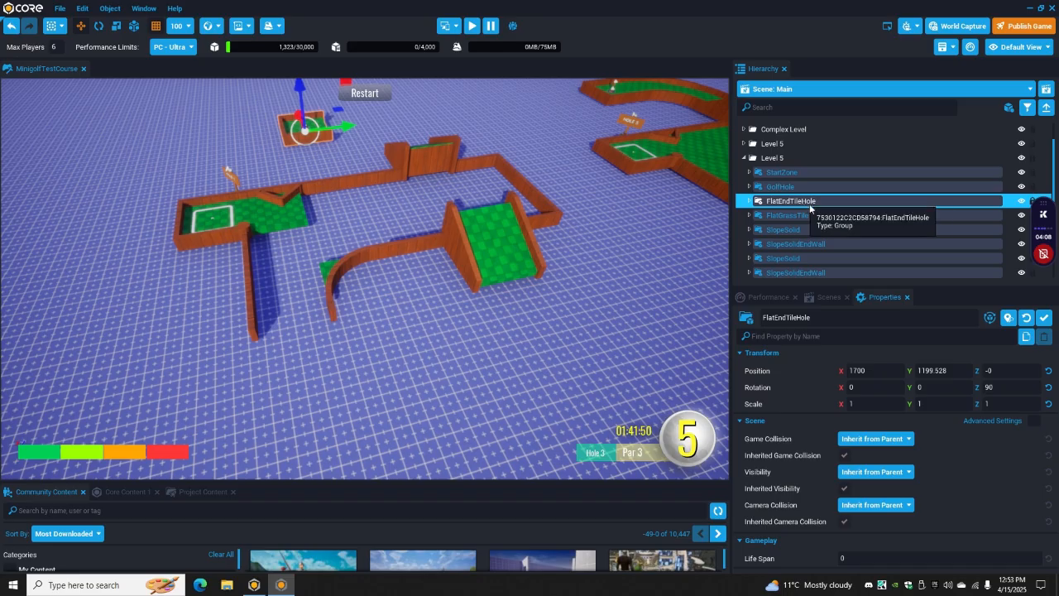
left_click(793, 216)
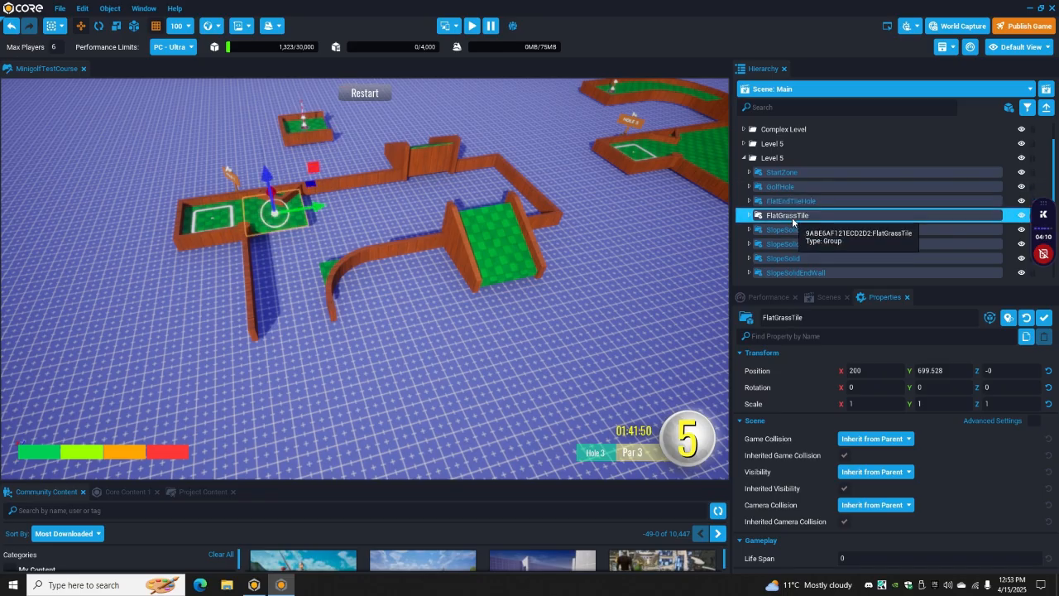
key("shift+Down")
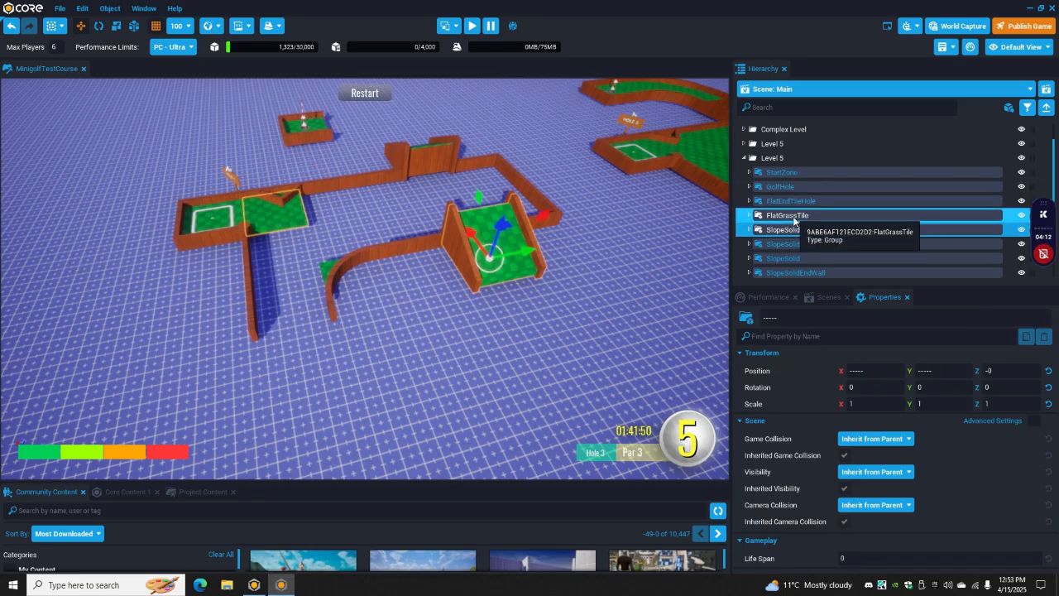
key("shift+Down")
key("shift+Down")
key("shift+Down")
key("shift+Down")
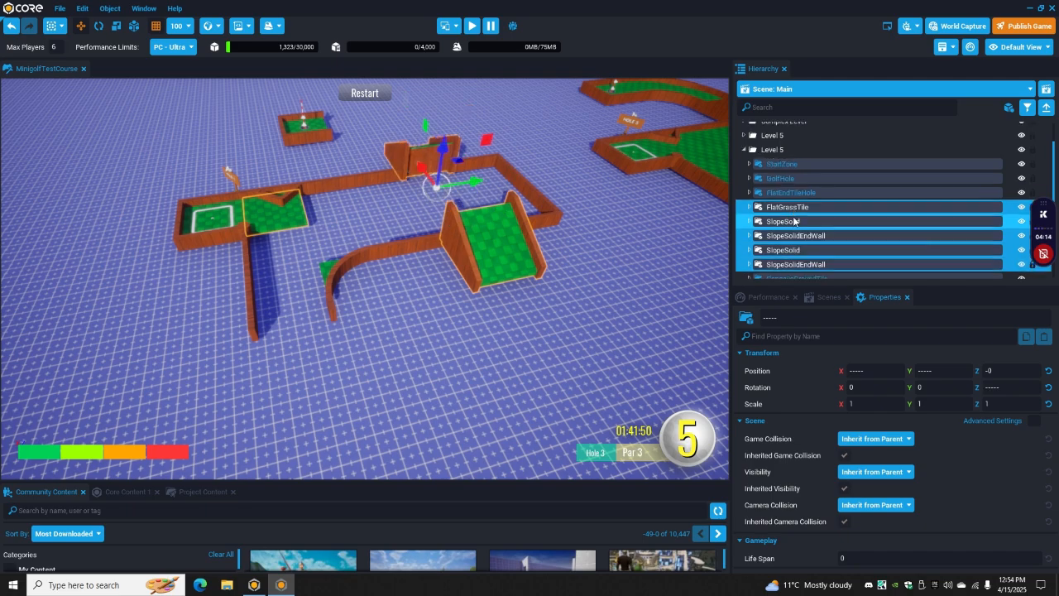
key("shift+Down")
key("shift+Down")
key("shift+Down")
key("shift+Down")
key("shift+Down")
key("shift+Down")
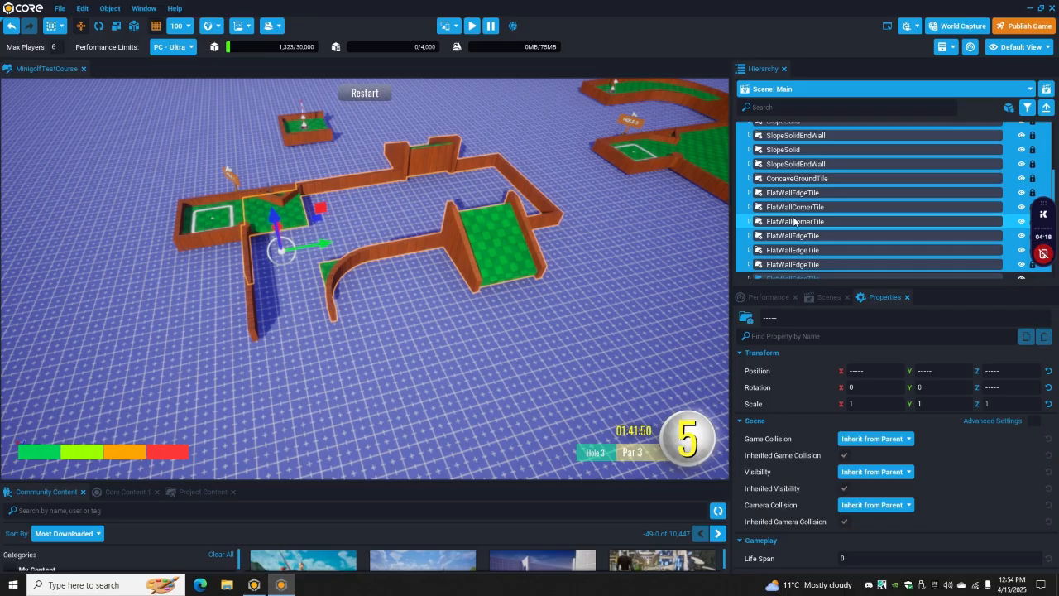
key("shift+Down")
key("shift+Down")
key("shift+Down")
key("shift+Down")
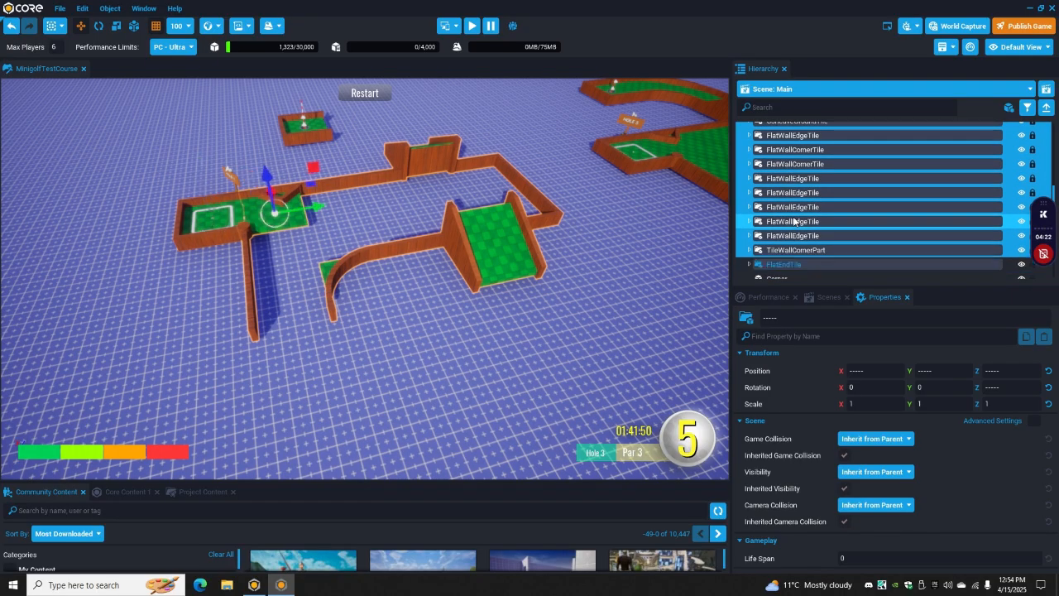
key("Delete")
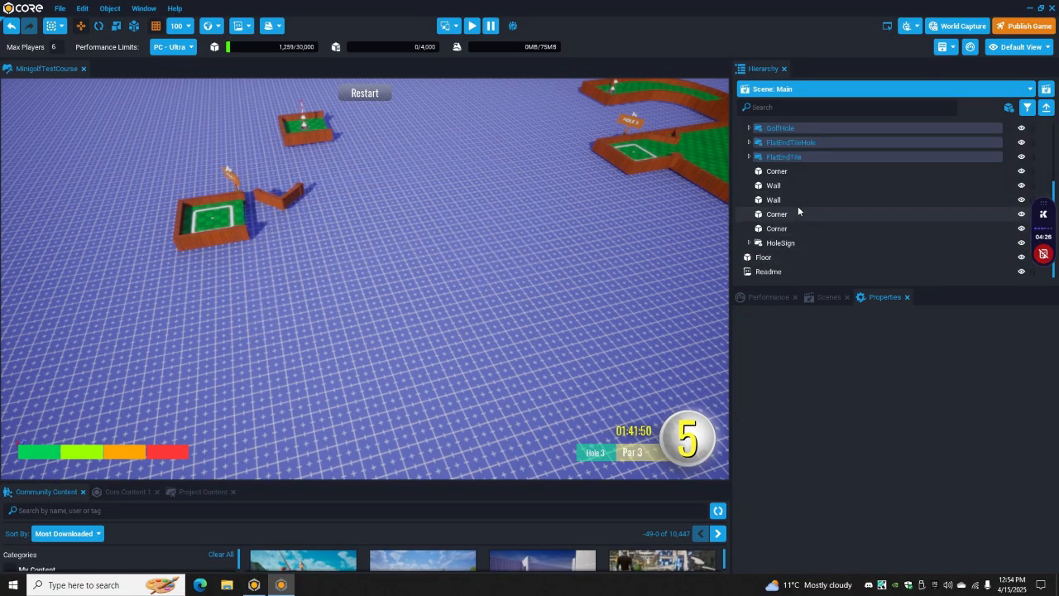
- Delete the three Corner and two Wall meshes listed below FlatEndTile in the duplicate Level 5
left_click(798, 172)
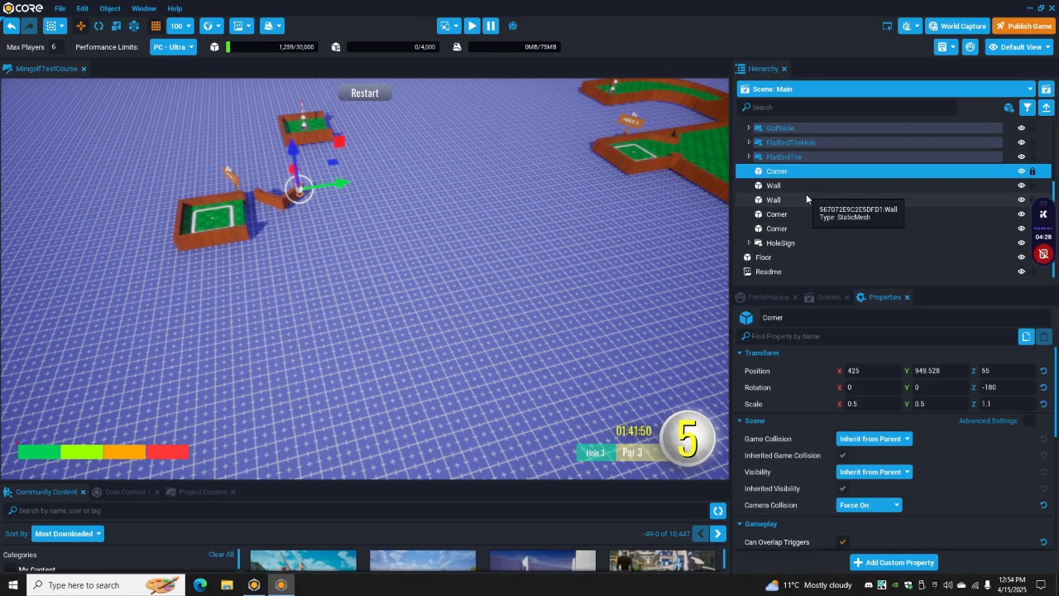
key("shift+Down")
key("shift+Down")
key("shift+Down")
key("shift+Down")
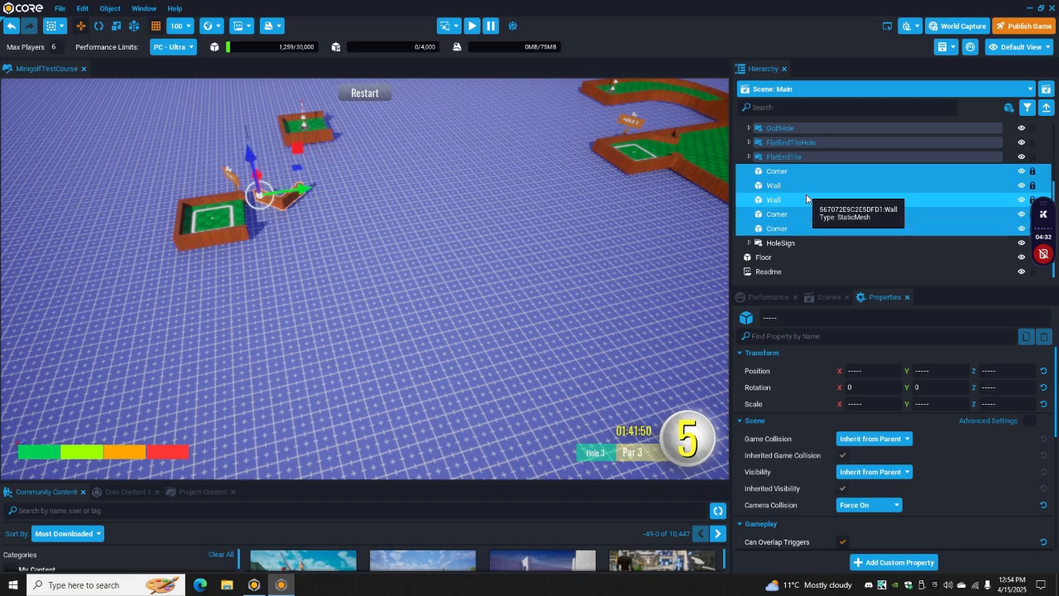
key("Delete")
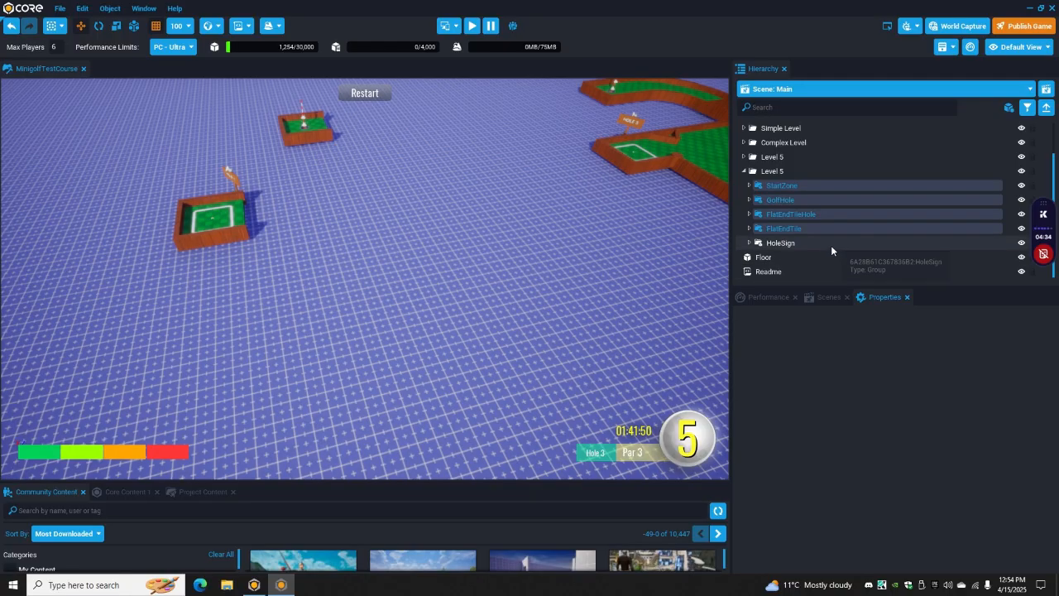
- Inspect the HOLE 5 sign beside the duplicate's start tile and delete its HoleSign group
left_click(830, 244)
right_click_drag(540, 202, 570, 157)
key("w")
key("a")
right_click_drag(377, 214, 570, 213)
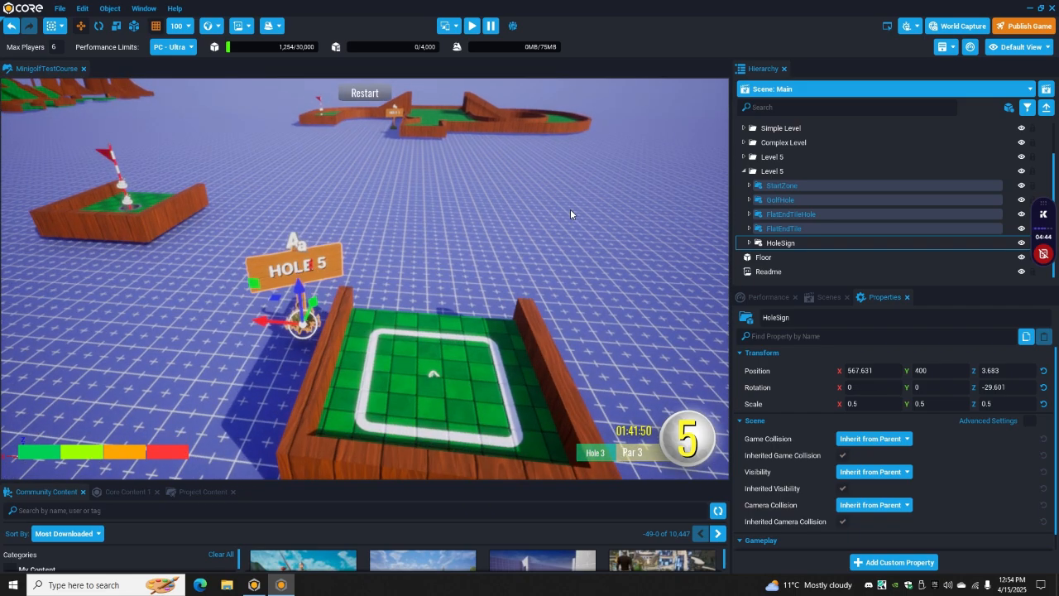
key("e")
key("s")
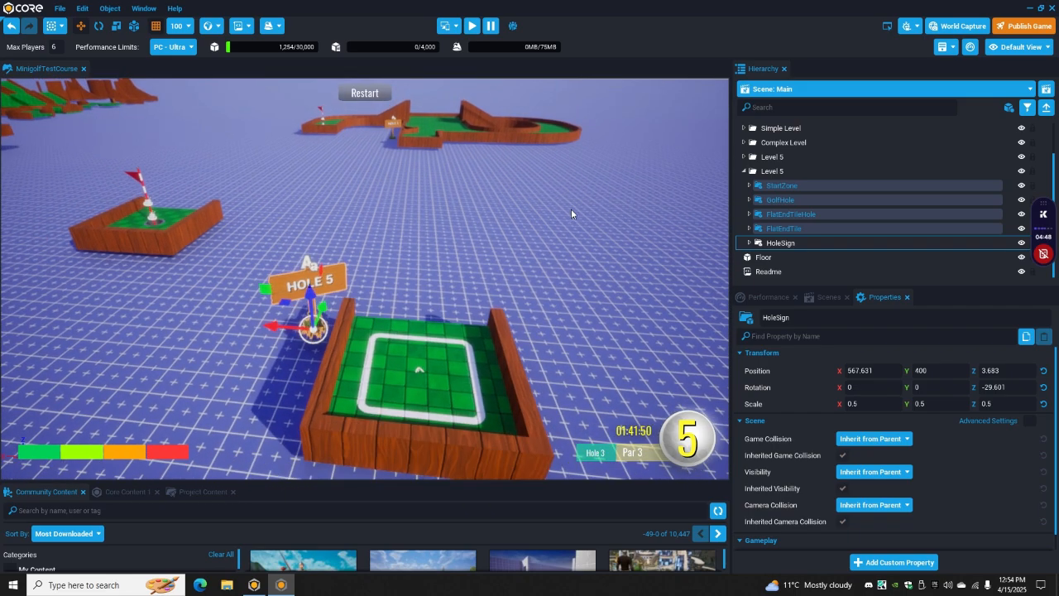
key("q")
right_click_drag(501, 209, 443, 225)
key("w")
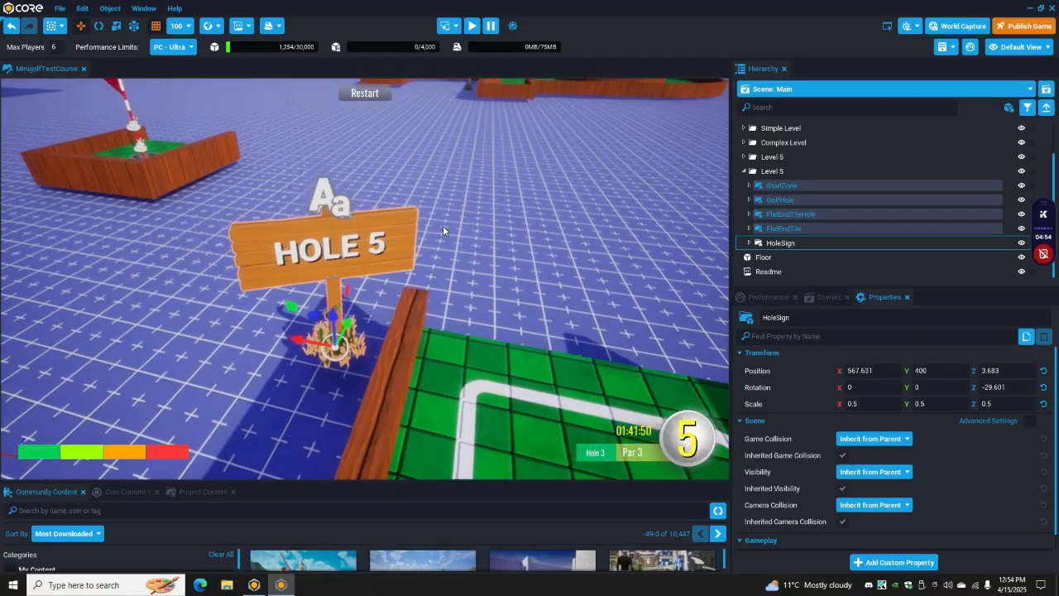
left_click(810, 244)
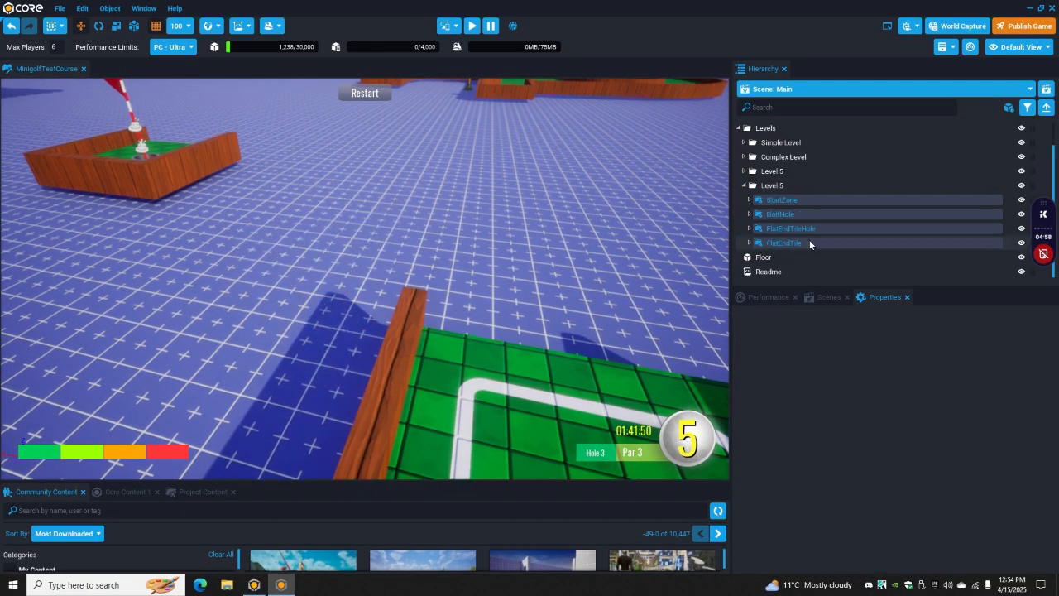
- Identify the duplicate's remaining tile groups and move FlatEndTile directly below StartZone in the object order
left_click(806, 228)
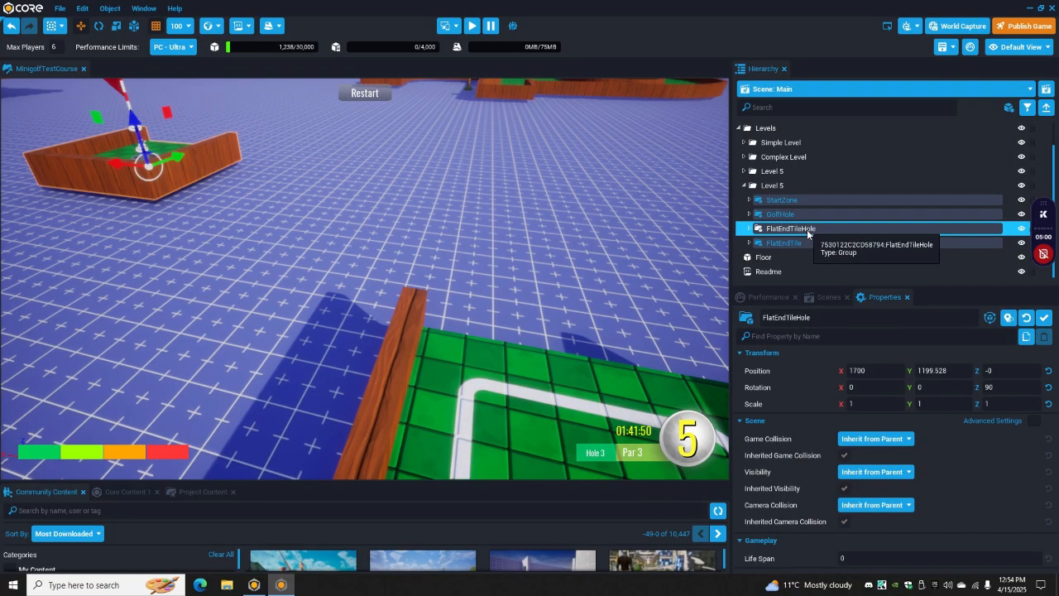
left_click(807, 217)
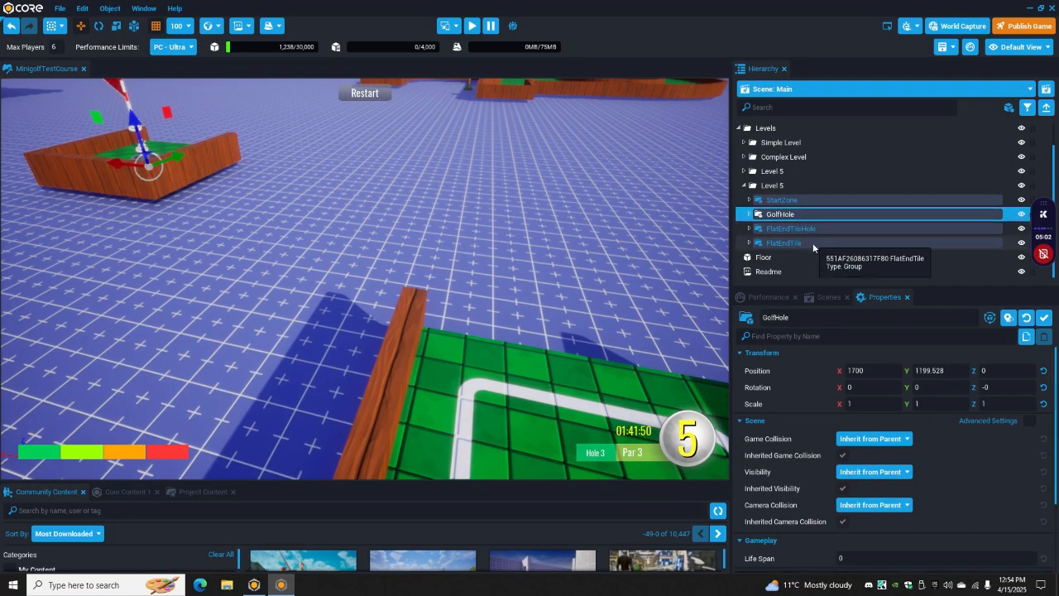
double_click(813, 243)
left_click_drag(802, 241, 793, 205)
left_click(799, 226)
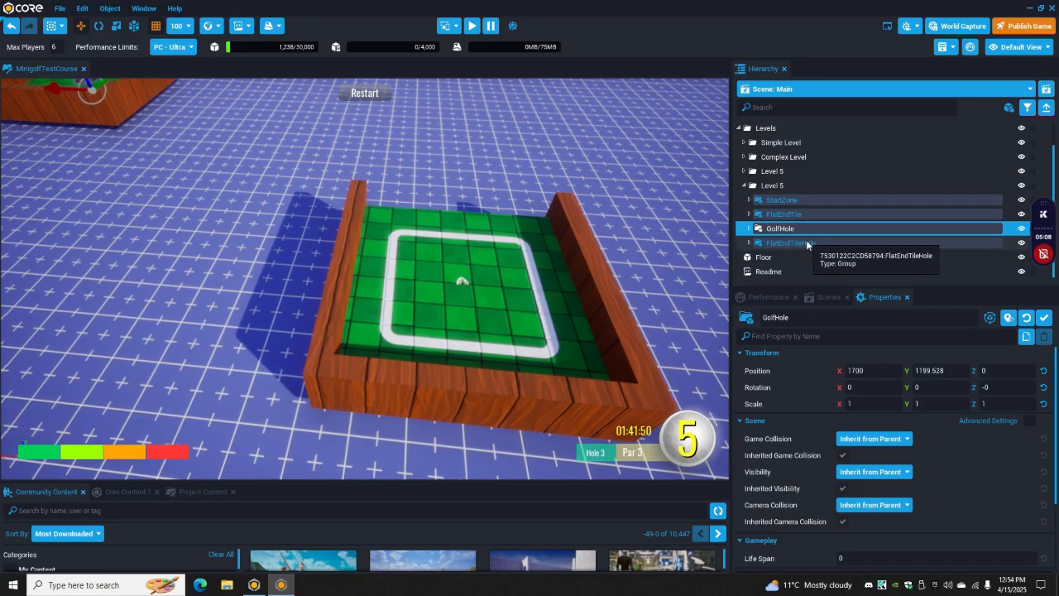
- Combine GolfHole and FlatEndTileHole of the duplicate Level 5 into a new group
double_click(804, 241)
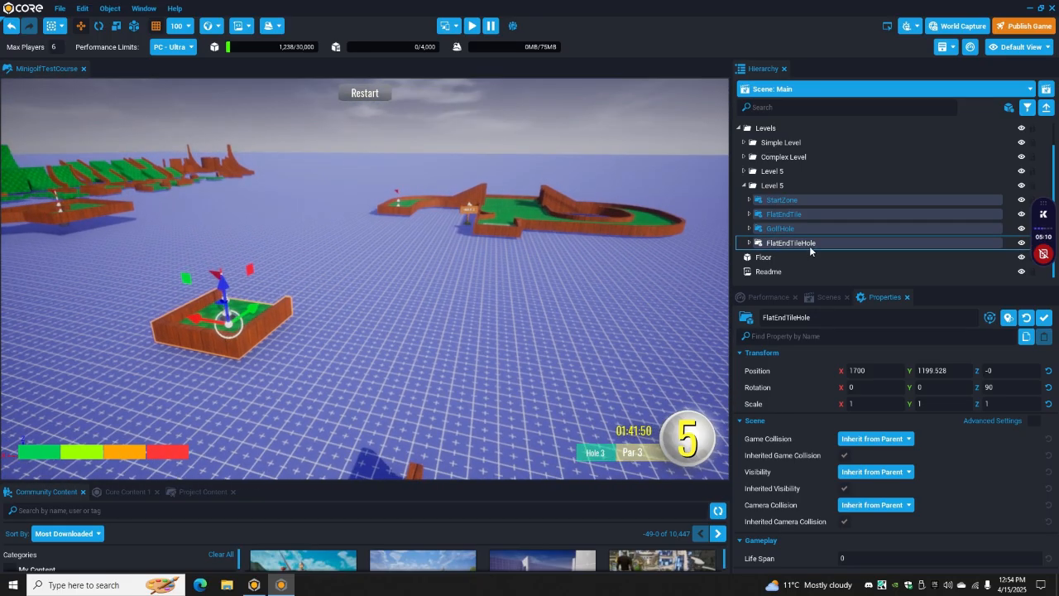
left_click(811, 229)
left_click(811, 241, "shift")
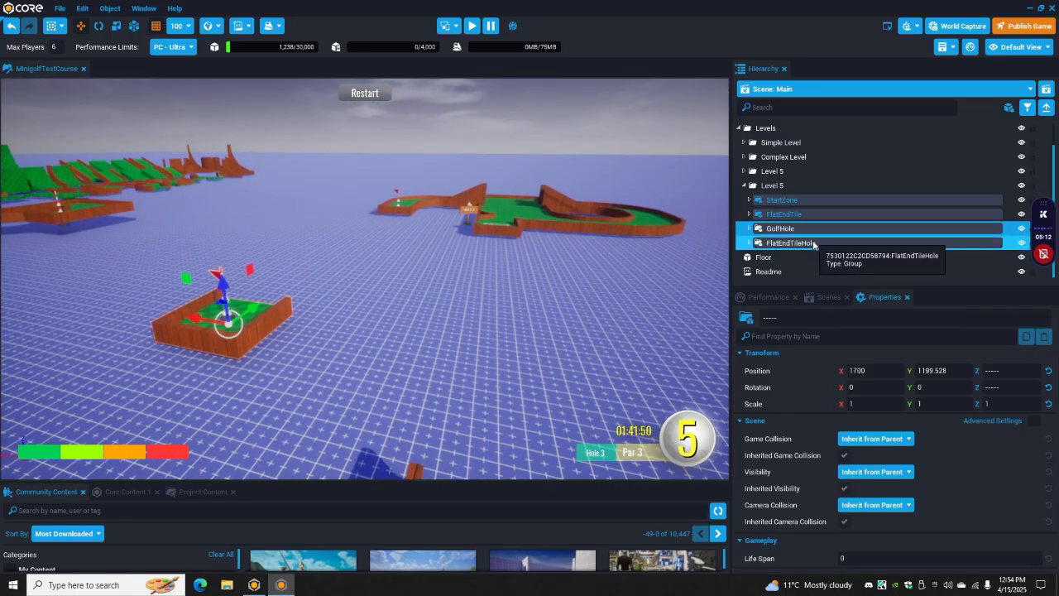
right_click_drag(565, 281, 627, 320)
key("s")
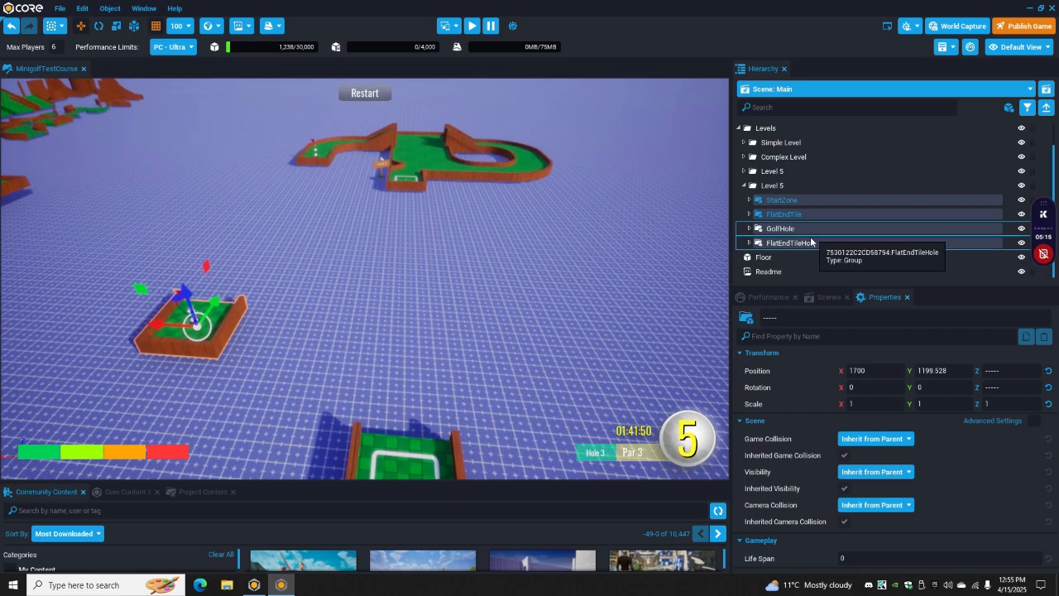
right_click(809, 241)
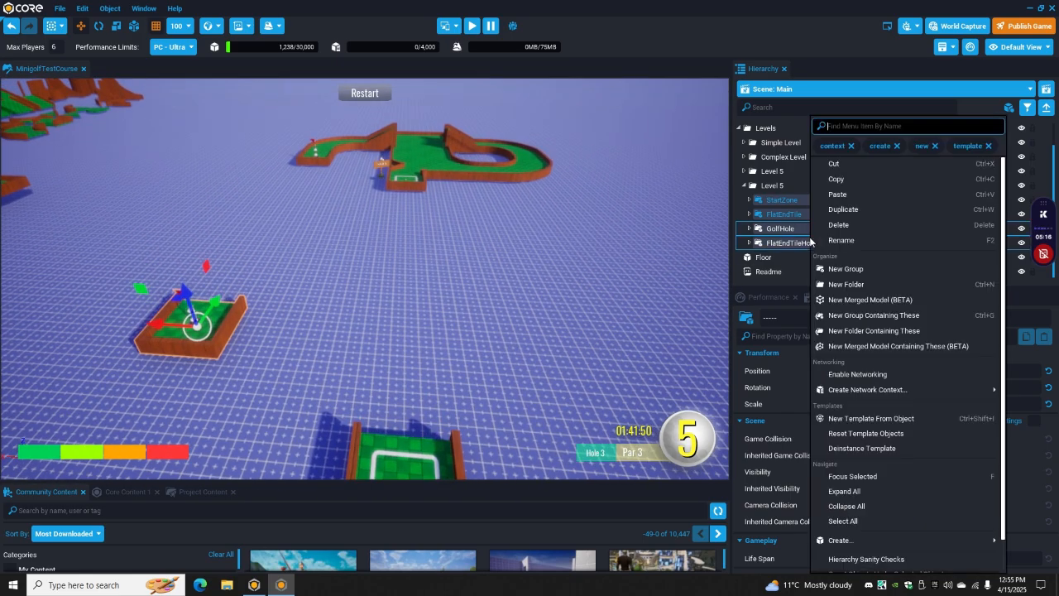
left_click(869, 316)
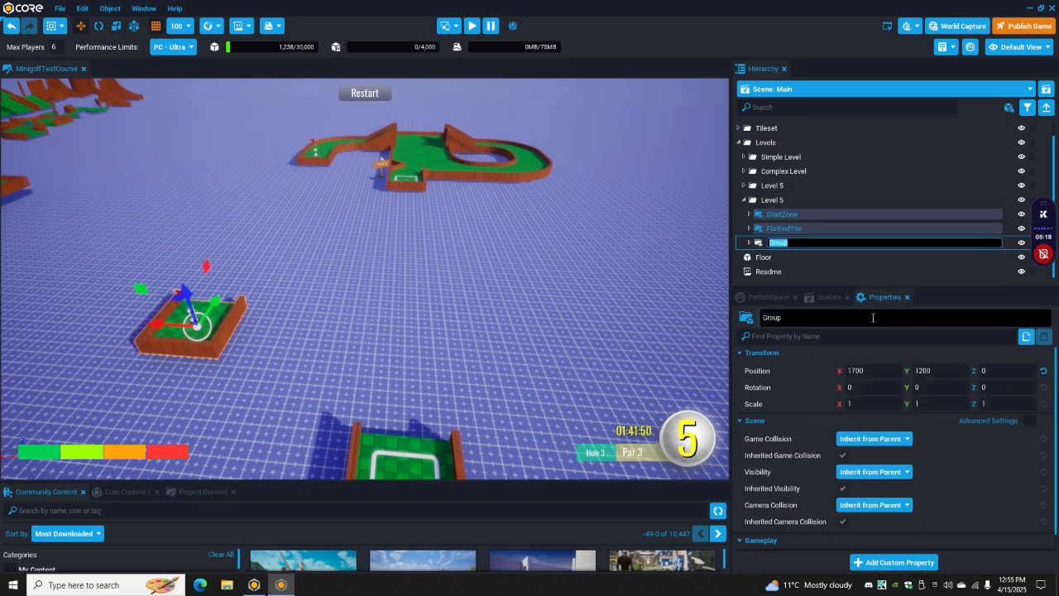
- Set the new hole group's Z rotation to 180 and move it to X 200, Y 3000
left_click(992, 386)
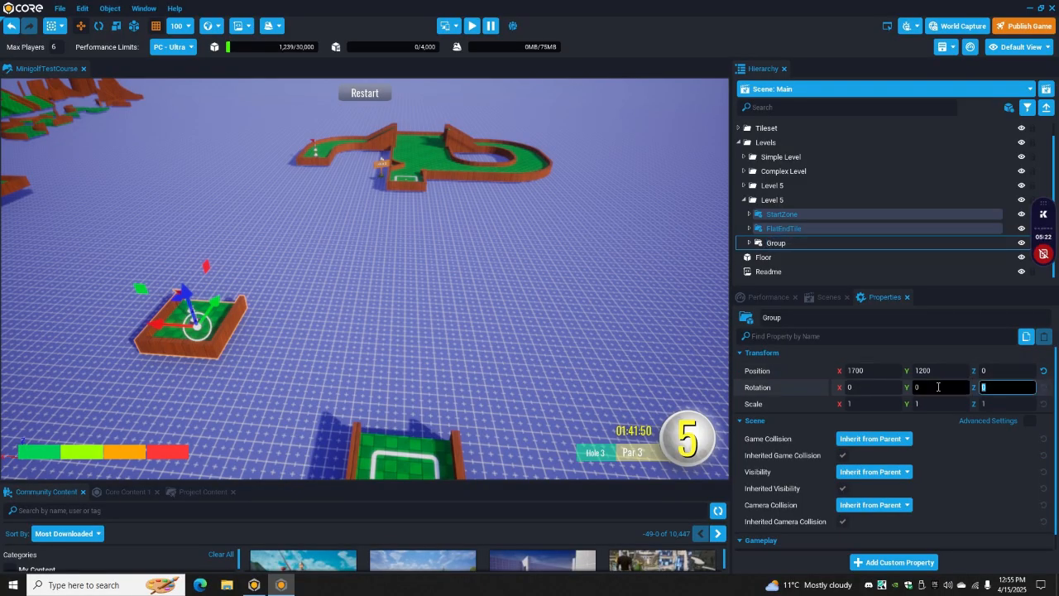
type("18")
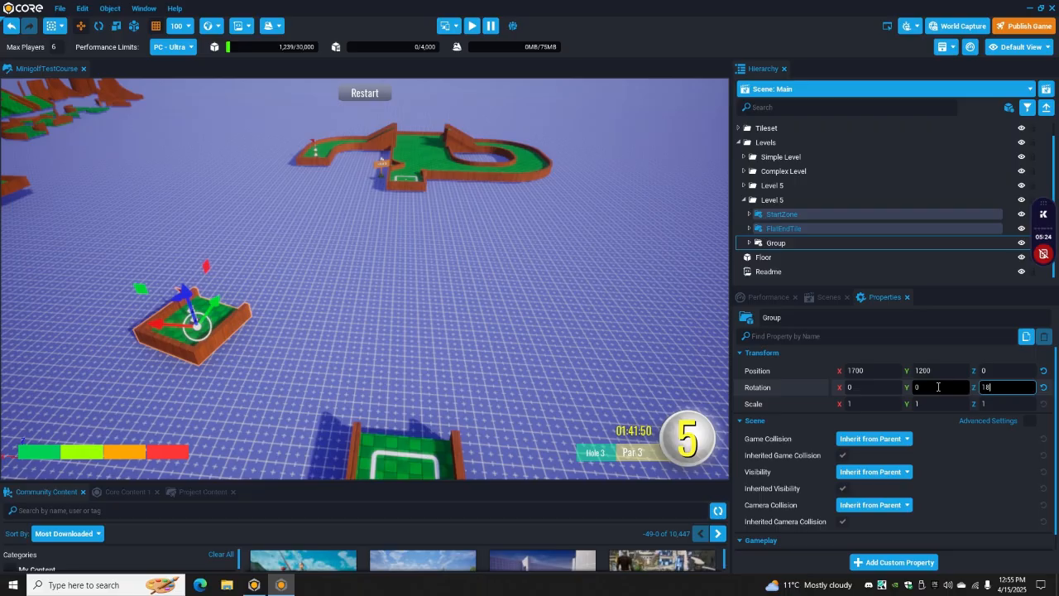
type("0")
left_click_drag(168, 335, 364, 341)
right_click_drag(524, 347, 268, 355)
key("d")
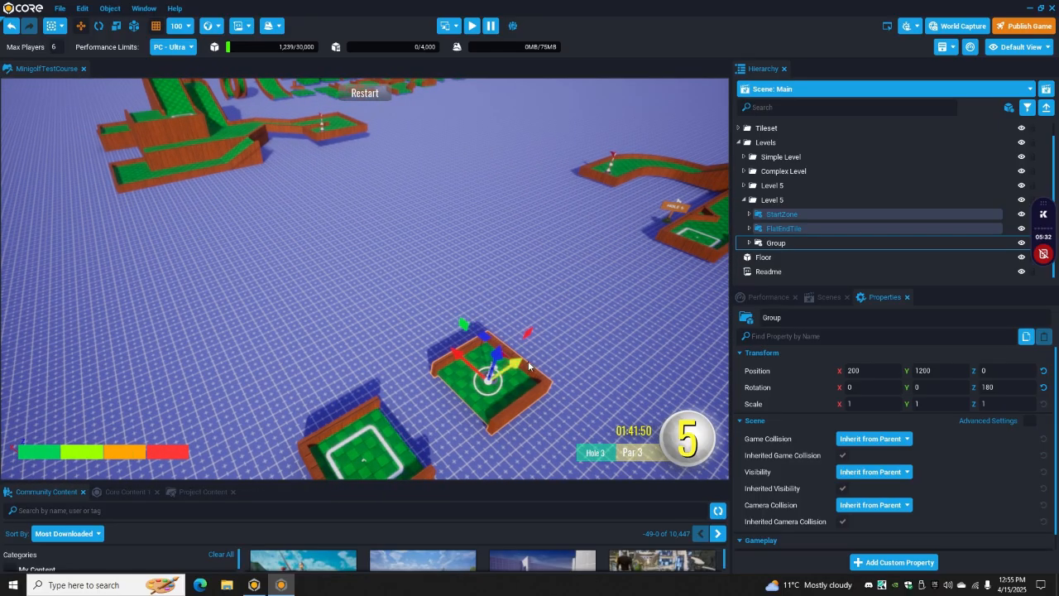
left_click_drag(529, 362, 658, 266)
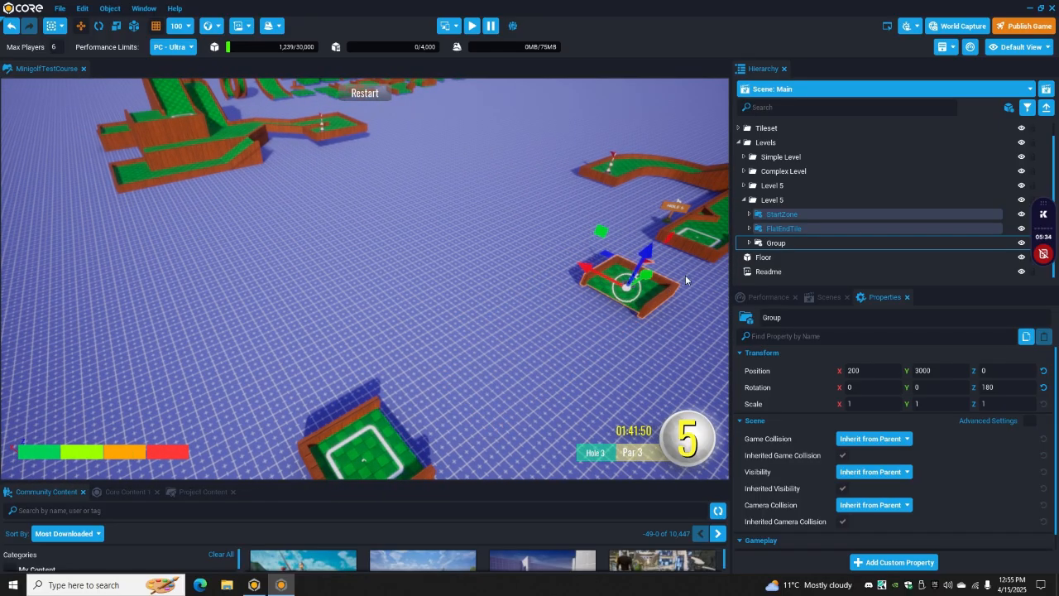
- Move the original Level 5 folder along the Y axis to 10100, away from the duplicate course
double_click(799, 187)
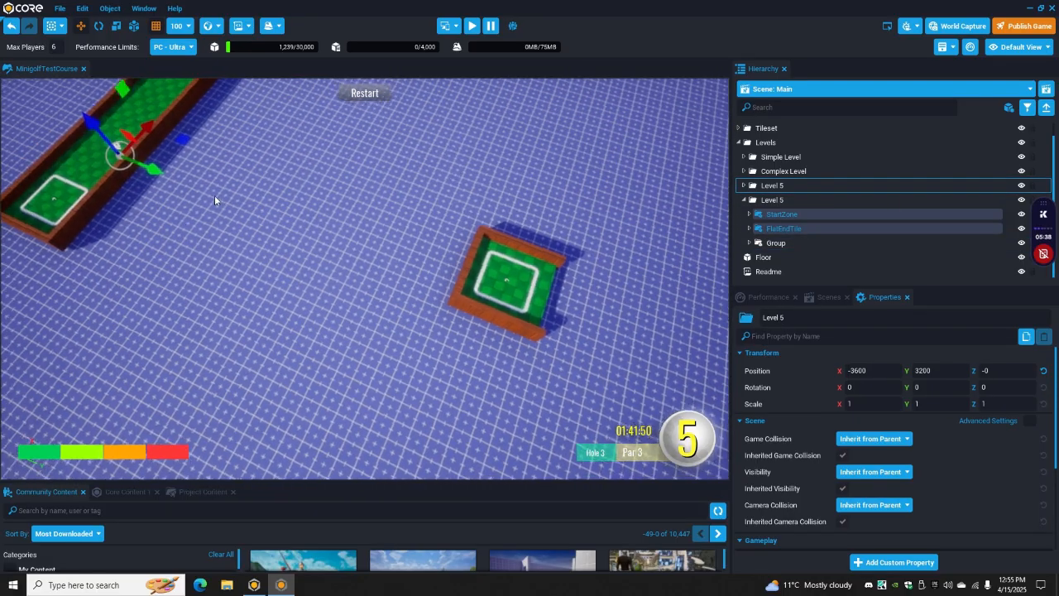
left_click_drag(169, 204, 709, 316)
right_click_drag(228, 228, 481, 231)
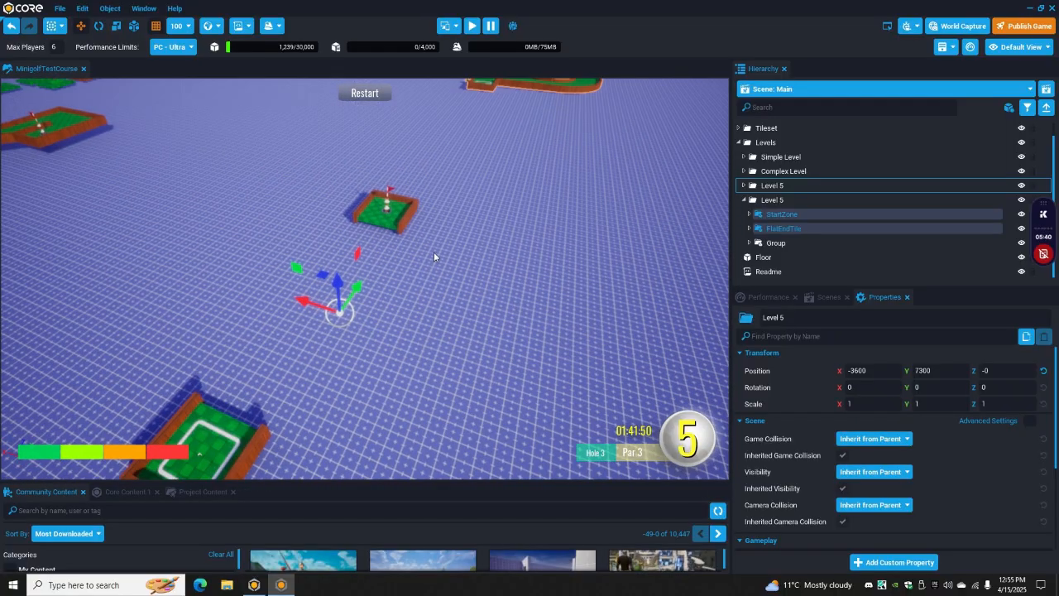
left_click_drag(359, 285, 416, 212)
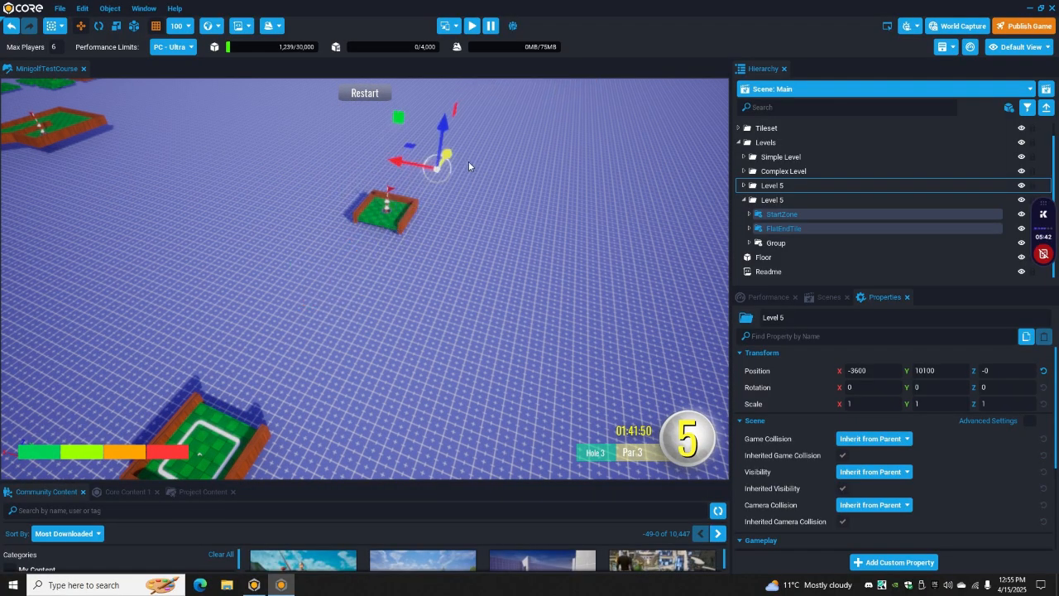
- Move the hole group farther from the start tile along the Y axis to 6900
left_click(782, 242)
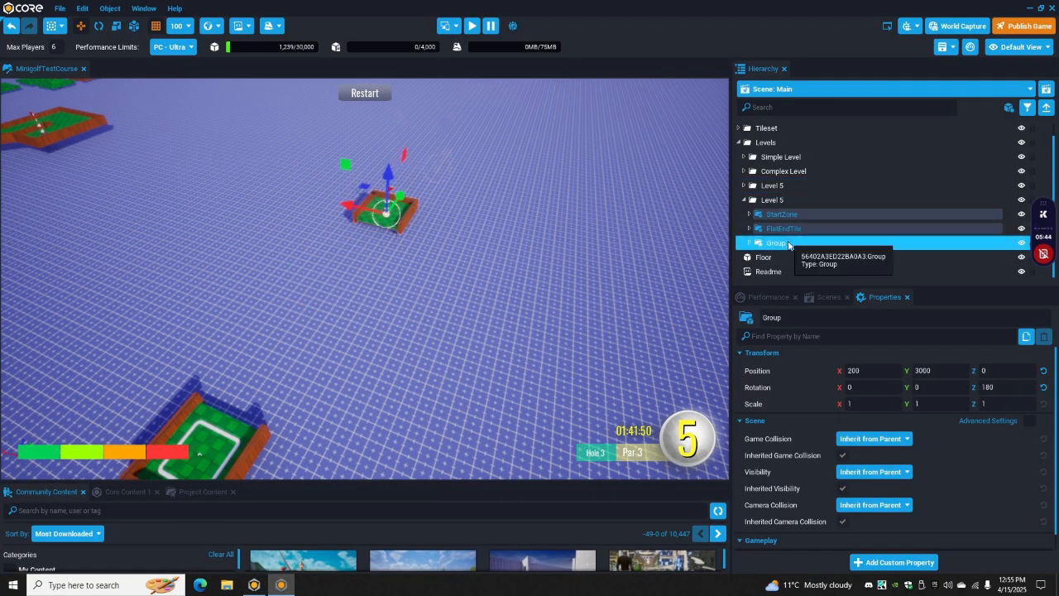
left_click_drag(406, 193, 478, 122)
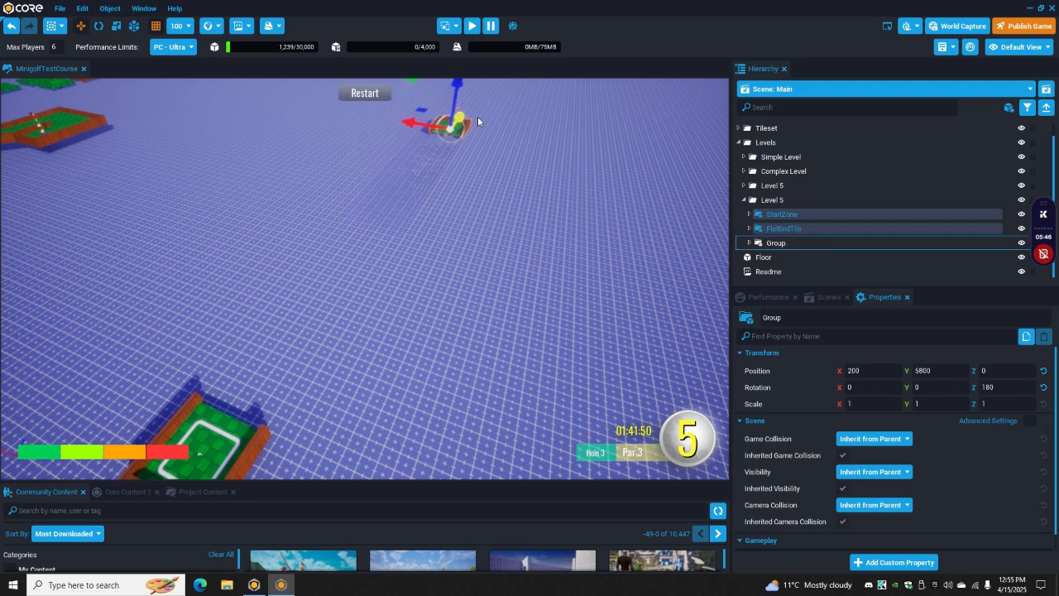
right_click_drag(524, 270, 458, 208)
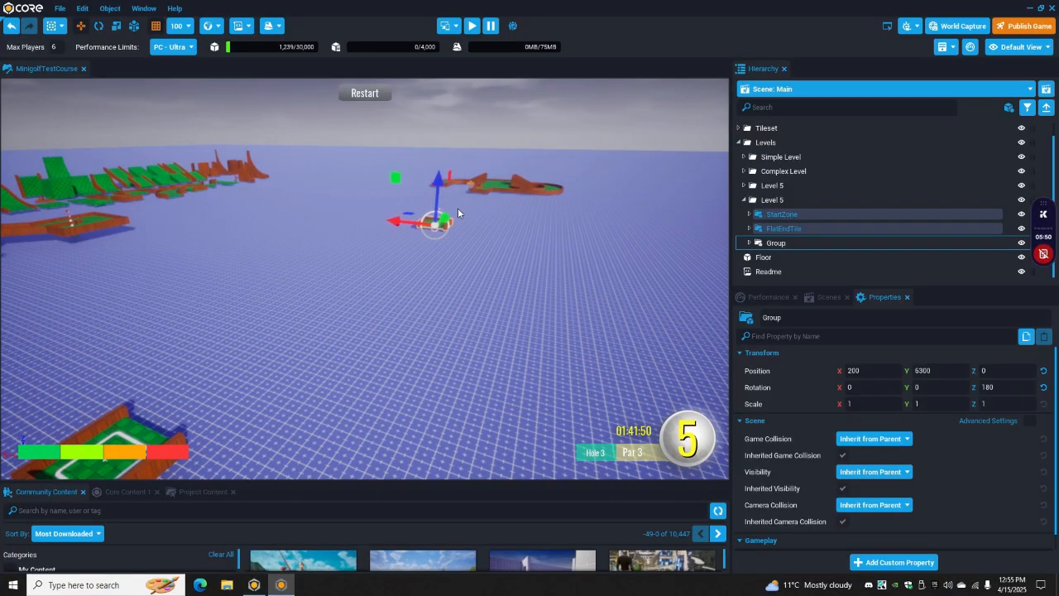
left_click_drag(451, 212, 456, 208)
right_click_drag(456, 208, 348, 244)
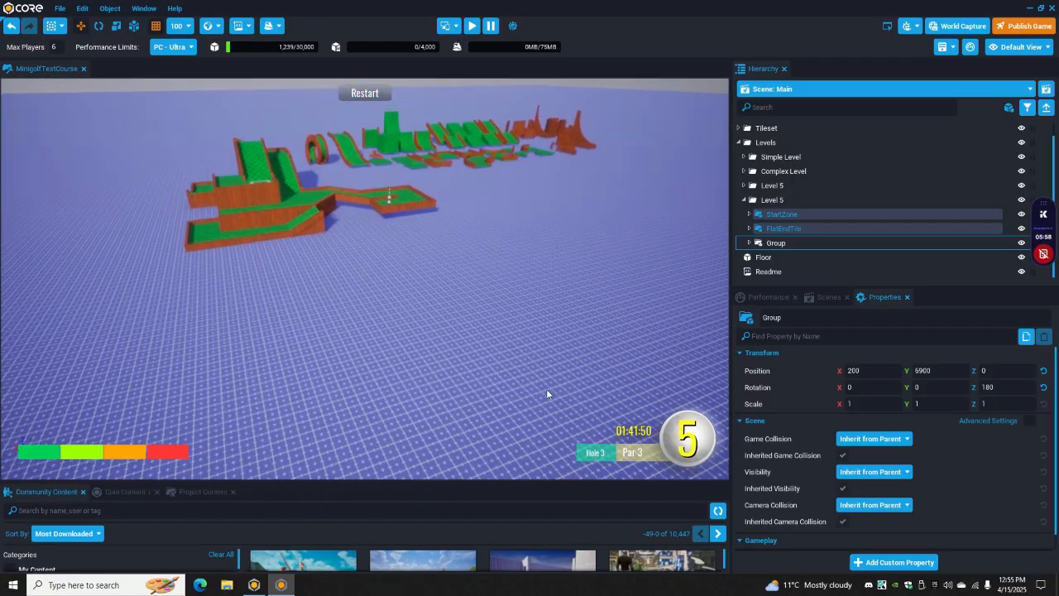
- Enlarge the content browser area and show the project's own templates
left_click_drag(499, 474, 496, 307)
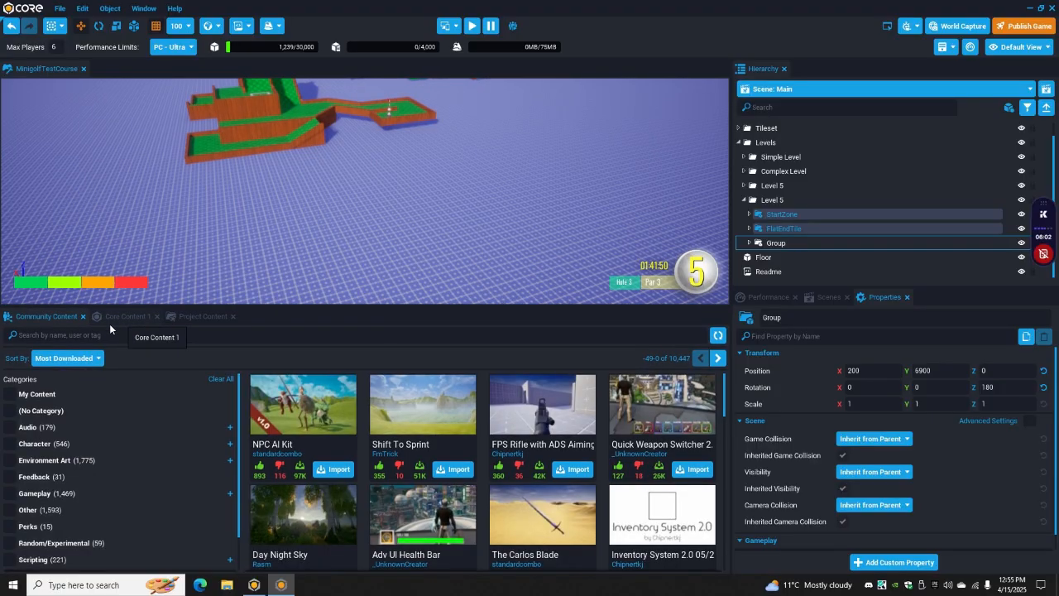
left_click(203, 317)
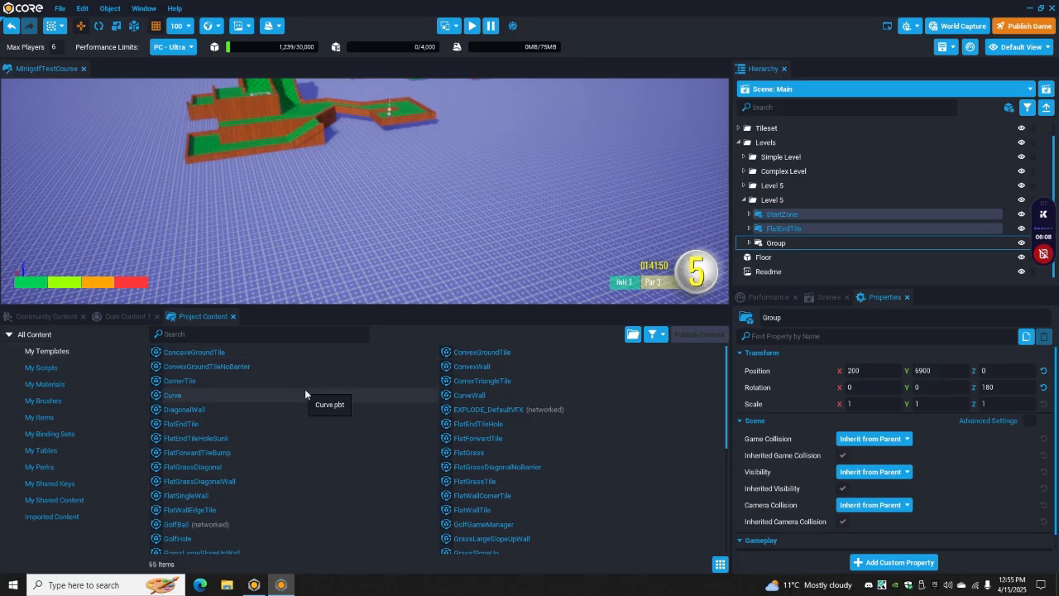
- Look through the project templates and enlarge the 3D view over the tileset's sample pieces
scroll(303, 391, "down", 2)
scroll(311, 397, "down", 1)
right_click_drag(464, 212, 290, 250)
key("w")
right_click_drag(369, 233, 439, 302)
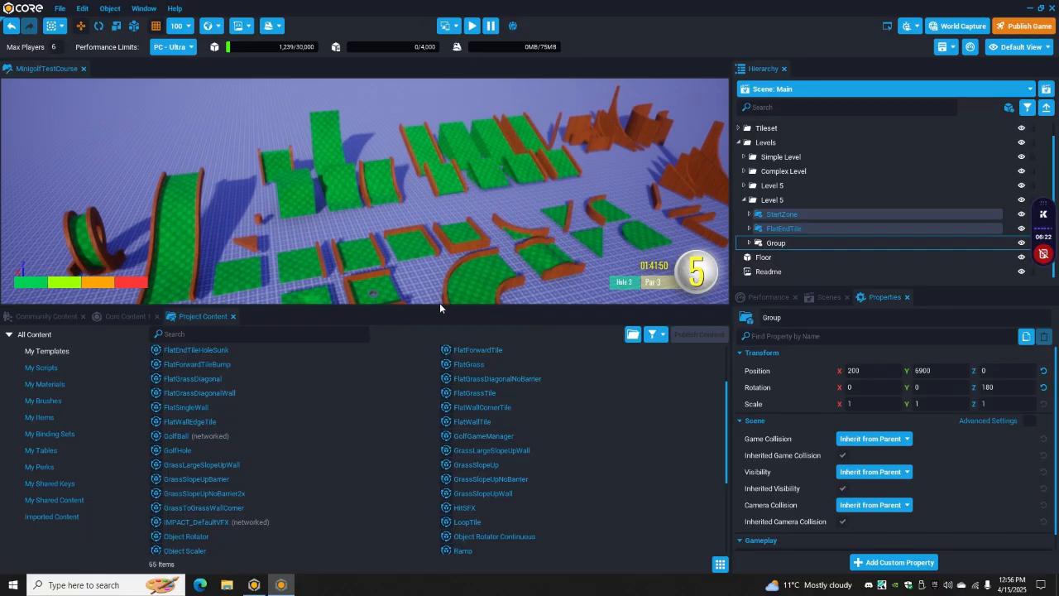
left_click_drag(439, 305, 422, 412)
- Examine the tileset's sample pieces, including the curve and corner tiles, for parts to build the new course
mouse_move(421, 359)
right_mouse_down()
mouse_move(381, 349)
mouse_move(400, 365)
right_mouse_up()
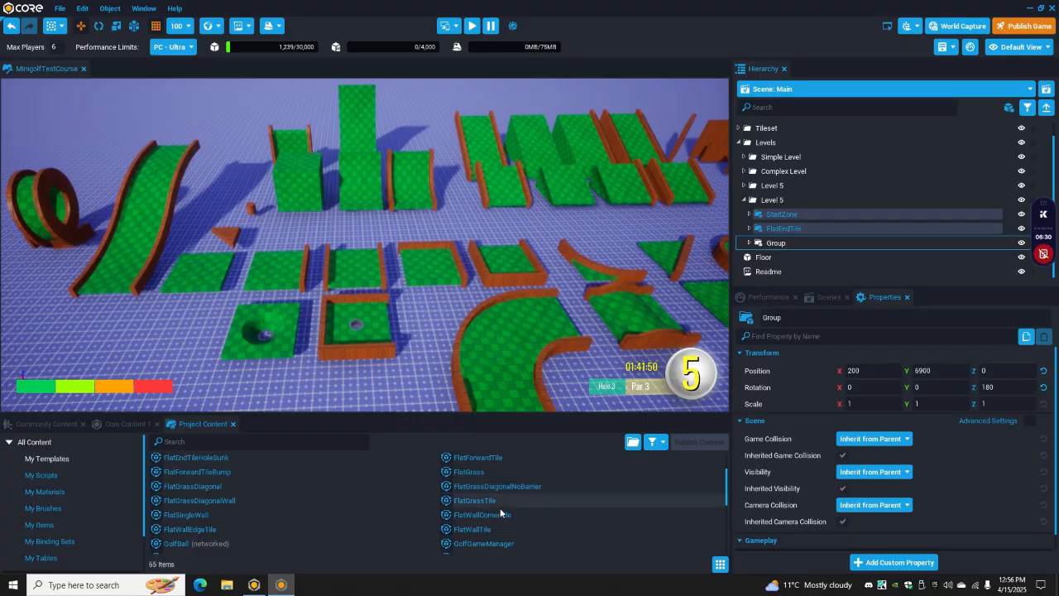
mouse_move(513, 333)
right_mouse_down()
mouse_move(538, 340)
mouse_move(521, 334)
right_mouse_up()
left_click(507, 302)
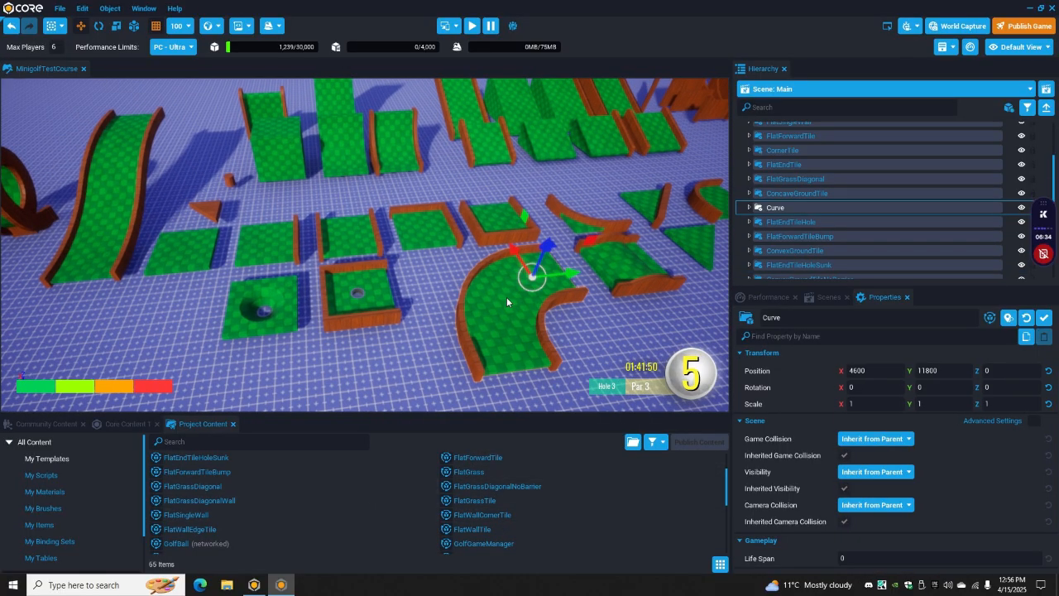
right_click_drag(558, 304, 710, 245)
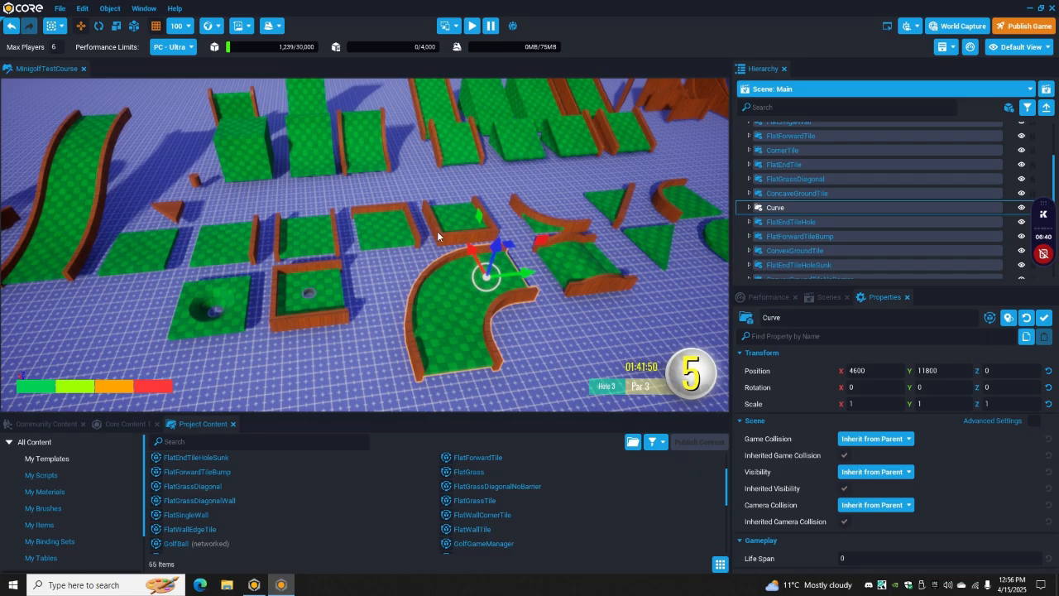
right_click_drag(437, 231, 409, 223)
left_click(386, 276)
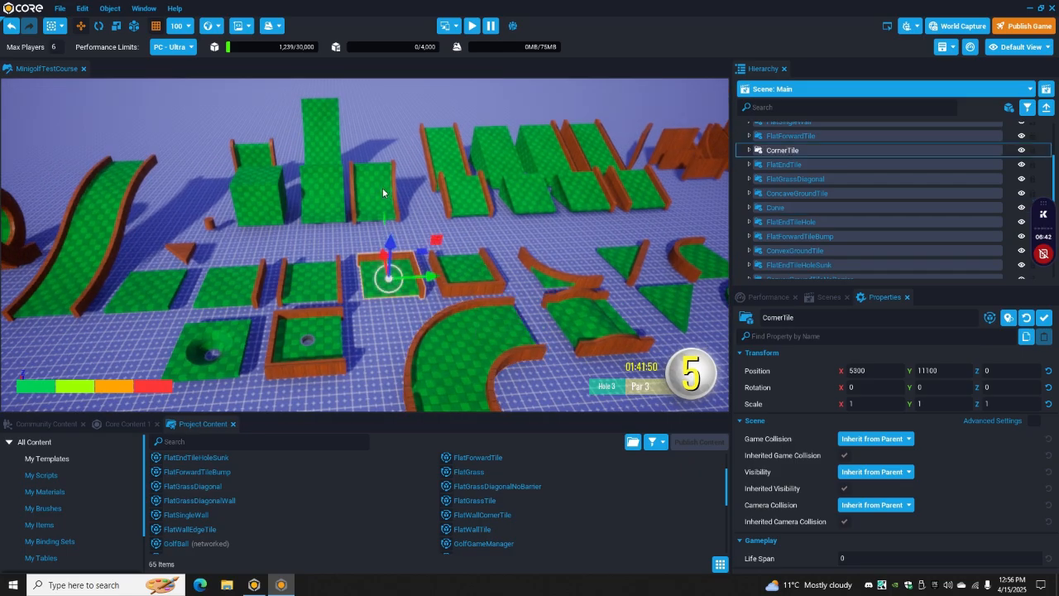
right_click_drag(385, 188, 329, 197)
left_click(320, 208)
right_click_drag(452, 200, 327, 294)
- Duplicate the tileset's Curve tile and place the copy inside the stripped-down Level 5 folder
left_click(328, 294)
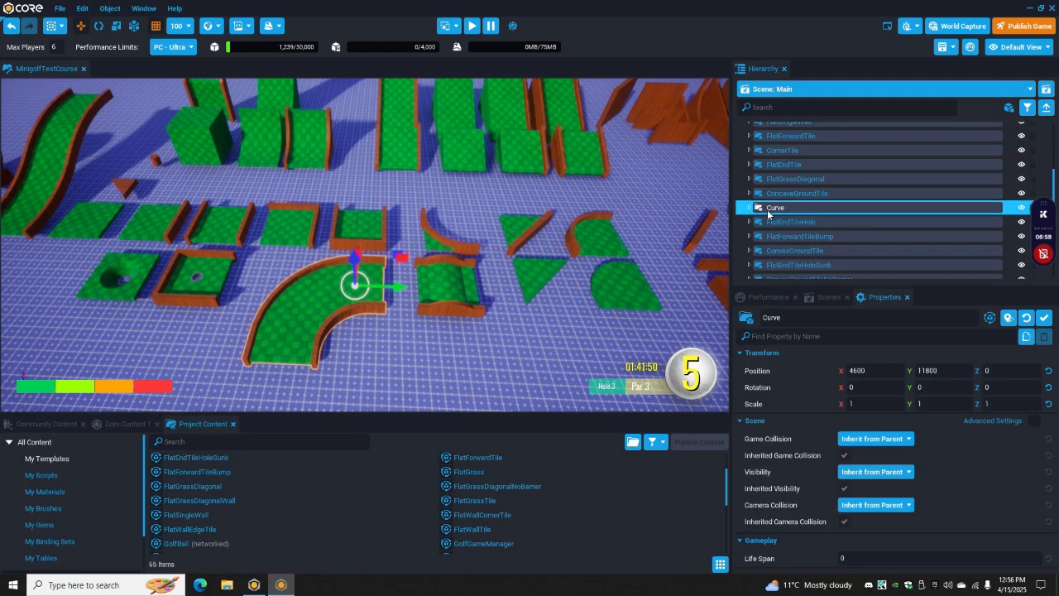
scroll(820, 214, "down", 2)
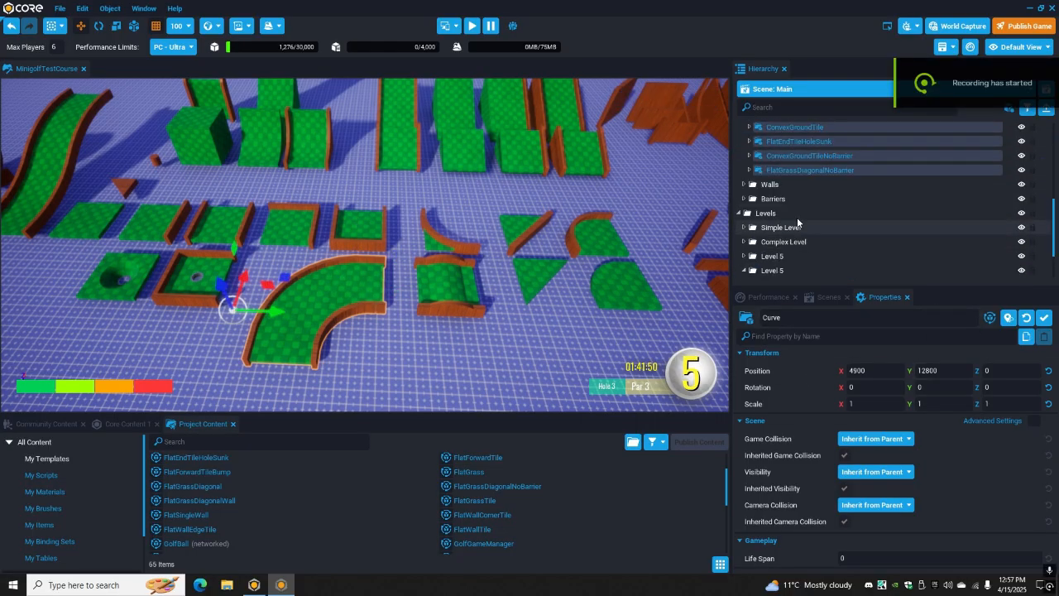
scroll(799, 223, "down", 3)
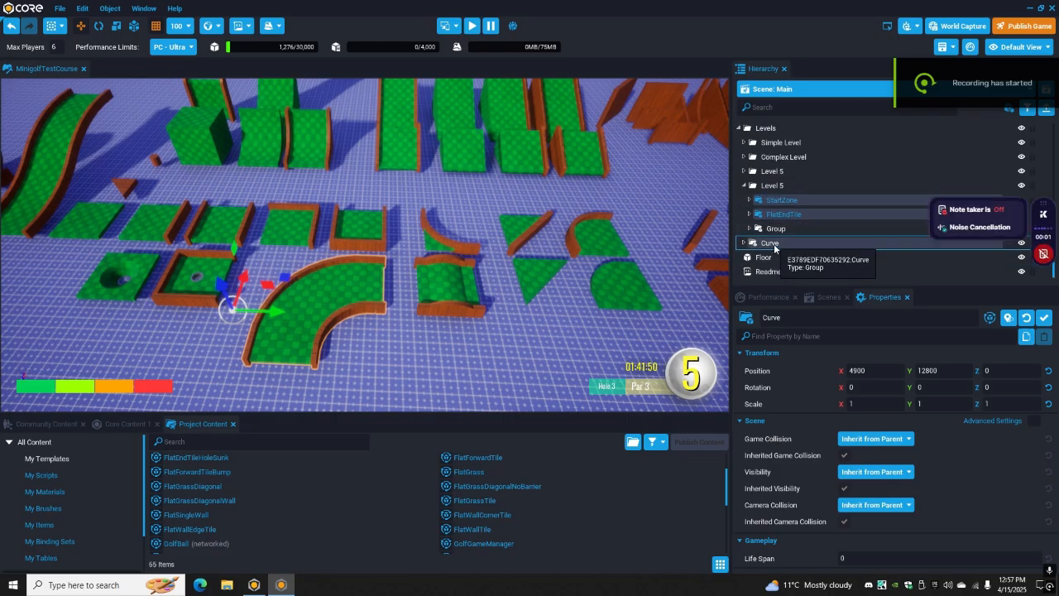
left_click_drag(773, 244, 786, 185)
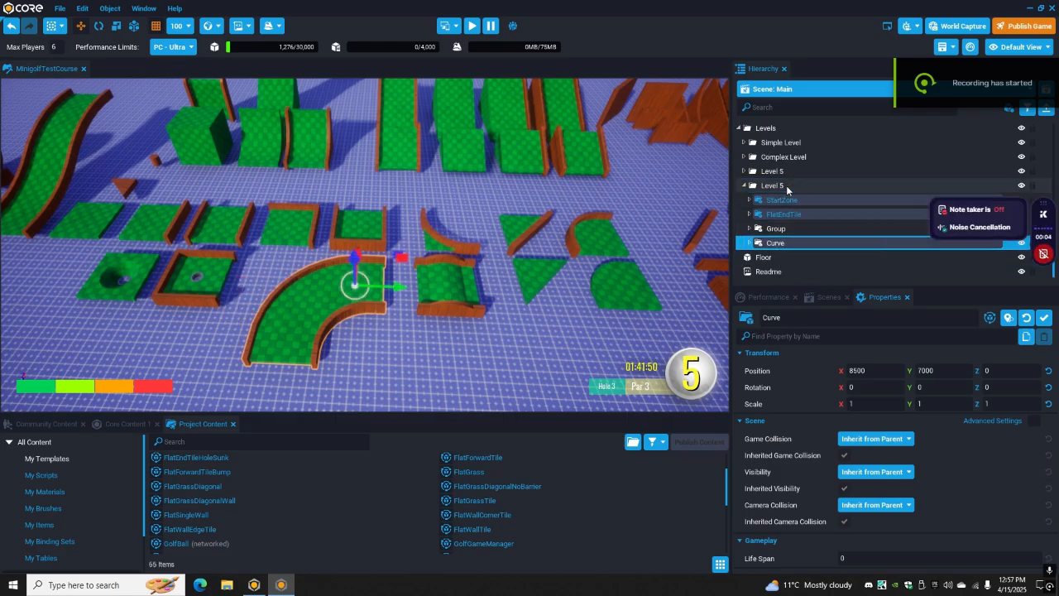
- Reset the copied curve's position to the folder origin, then move it past the start tile to X 200, Y 1200
left_click(1049, 372)
right_click_drag(471, 260, 378, 246)
key("f")
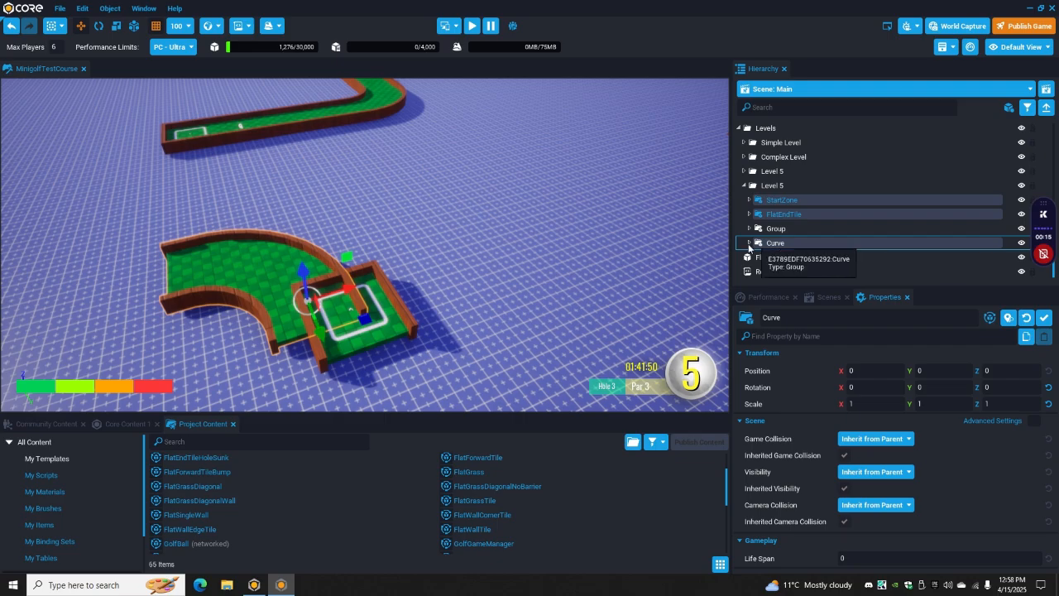
right_click_drag(593, 255, 633, 285)
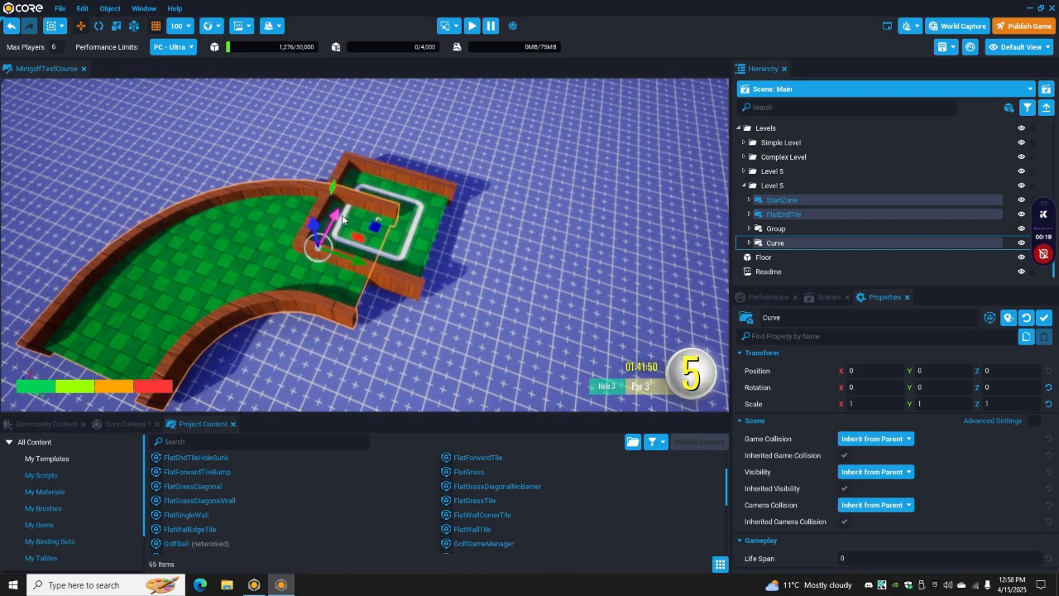
left_click_drag(342, 214, 351, 184)
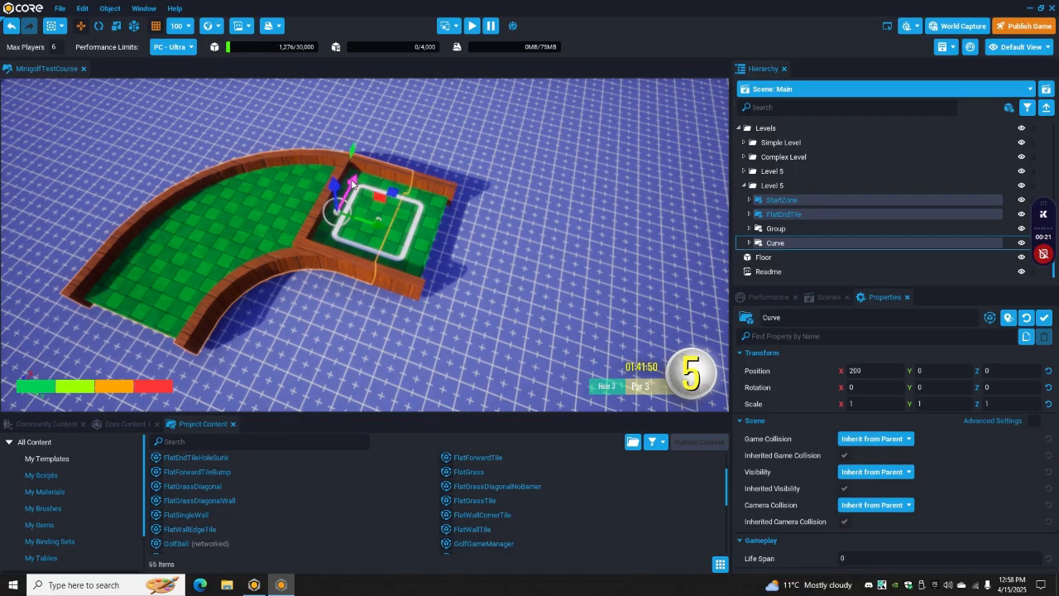
left_click_drag(374, 222, 662, 292)
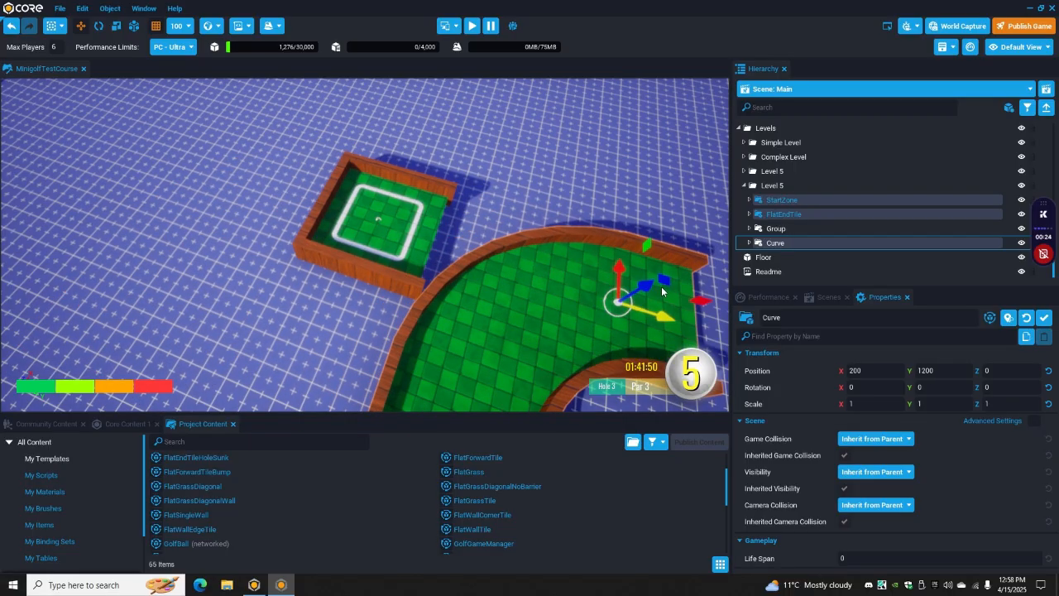
- Mirror the curve across the world Y-axis and move it to Y 700 so it meets the start tile
key("f")
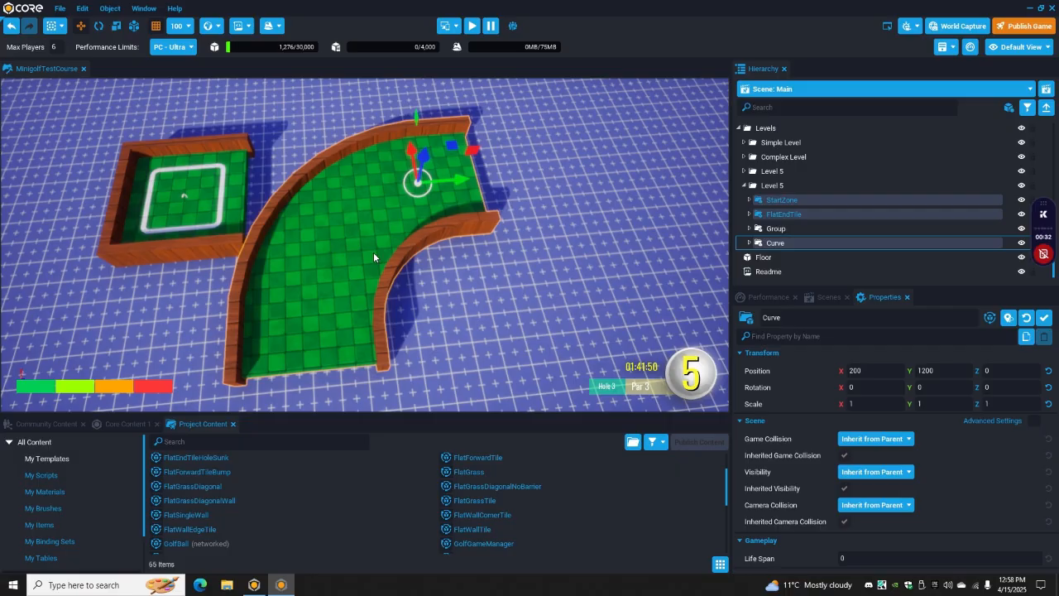
right_click(373, 251)
mouse_move(445, 357)
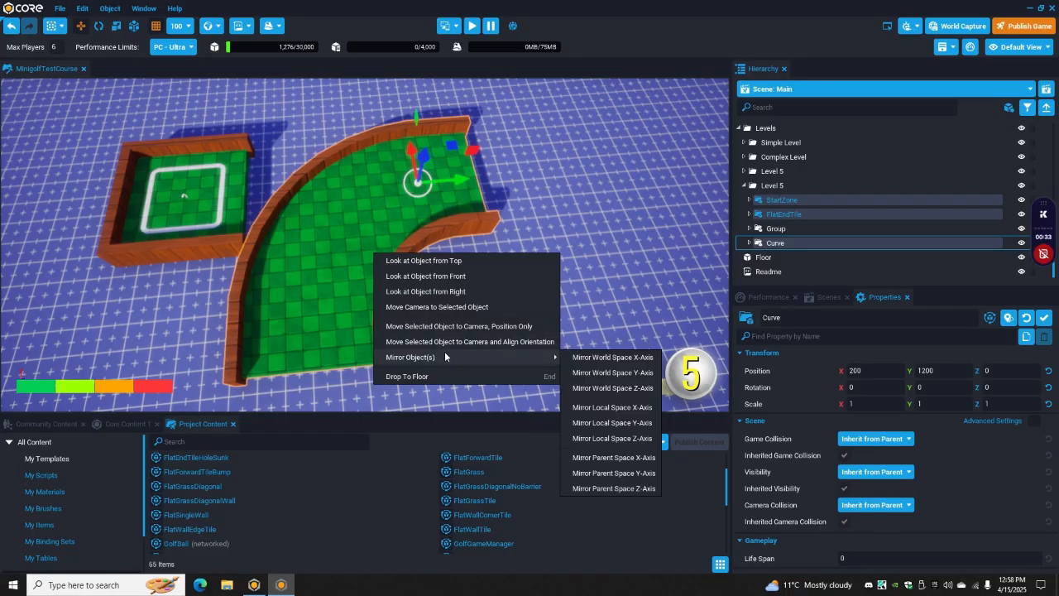
left_click(648, 374)
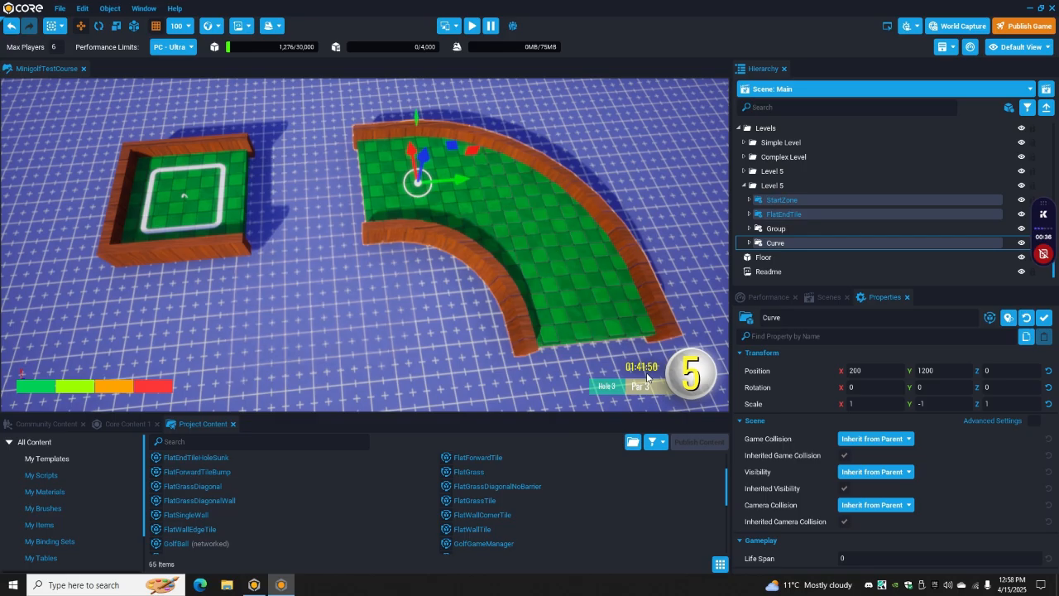
left_click_drag(453, 185, 350, 186)
key("s")
right_click_drag(402, 205, 407, 174)
- Duplicate the curve and mirror the copy across both the world X-axis and the world Y-axis
left_click(781, 246)
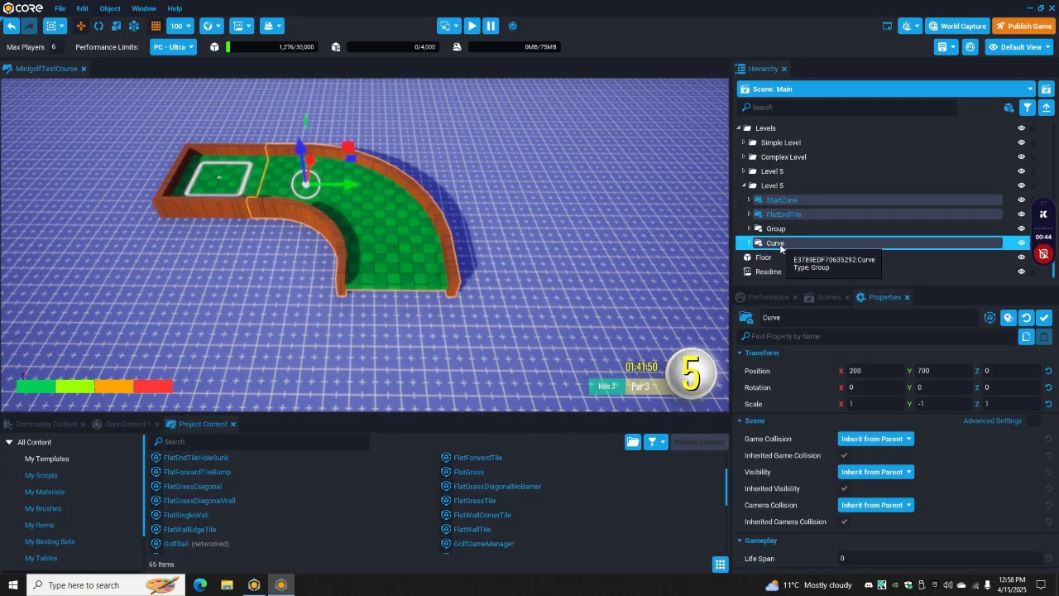
key("ctrl+w")
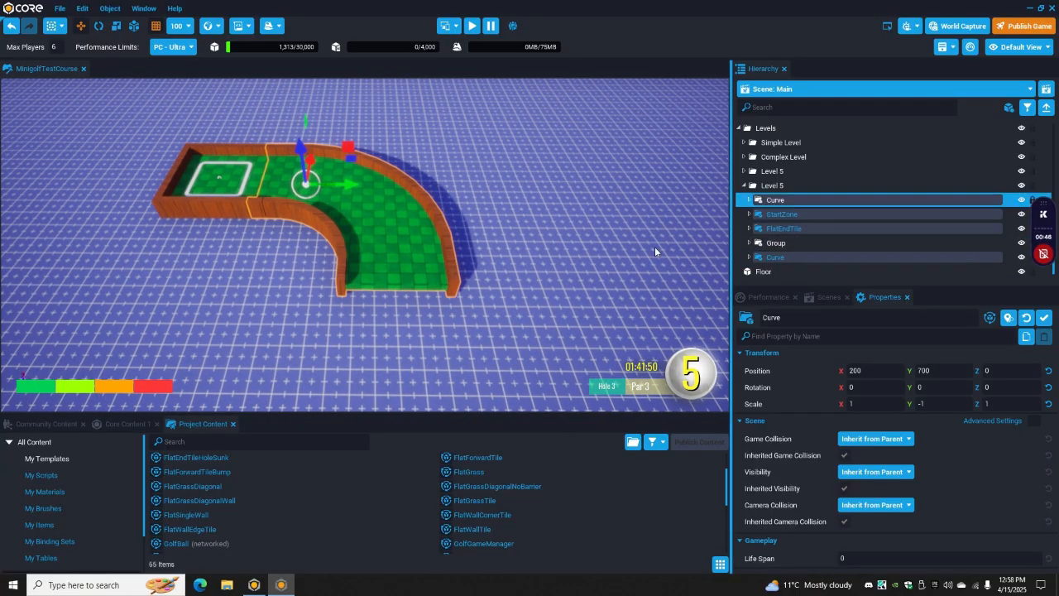
right_click(419, 260)
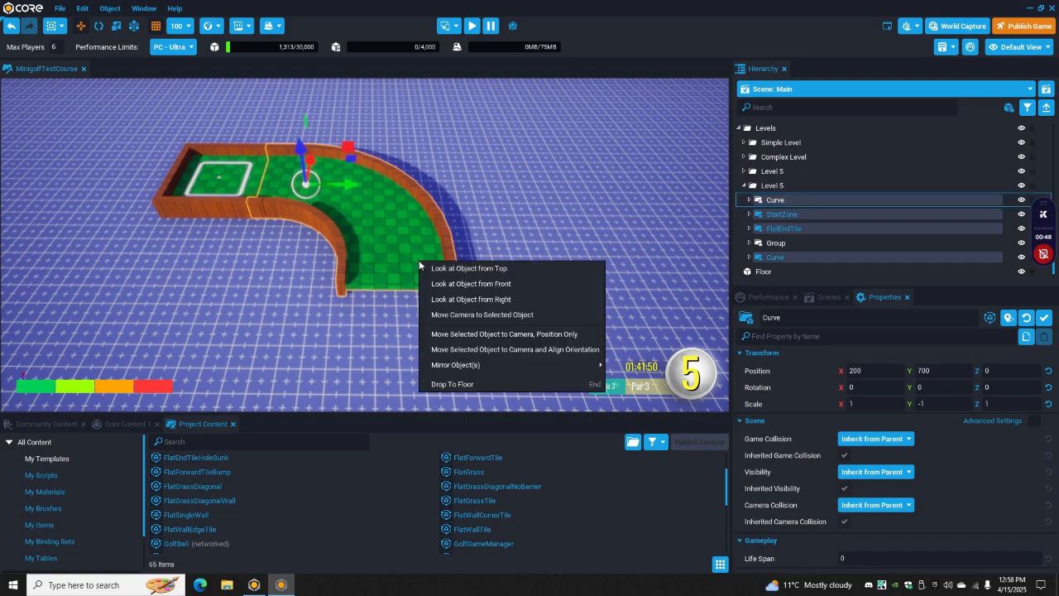
mouse_move(478, 363)
left_click(666, 368)
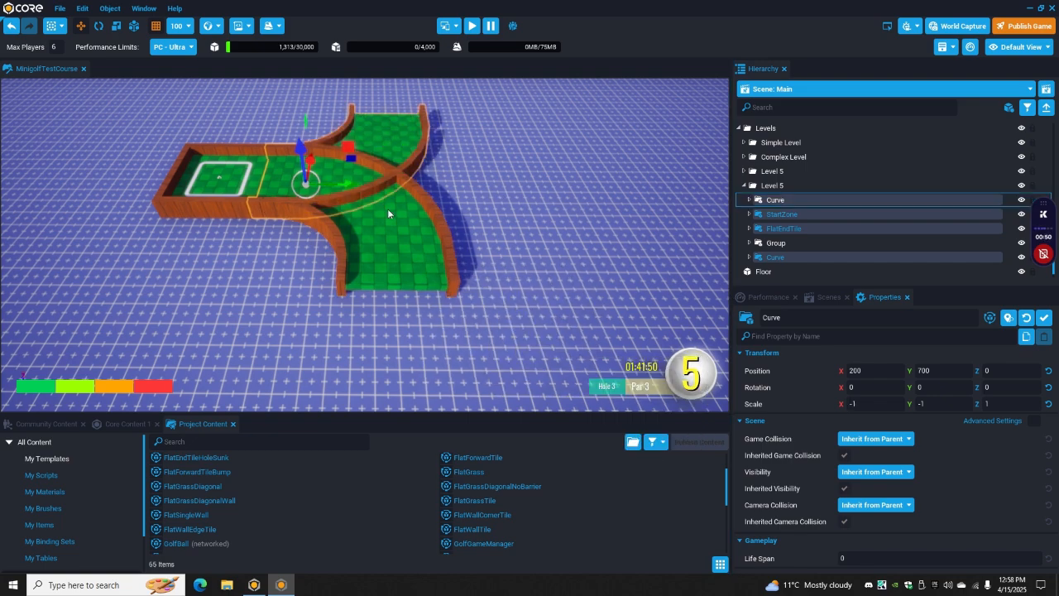
left_click_drag(366, 189, 420, 187)
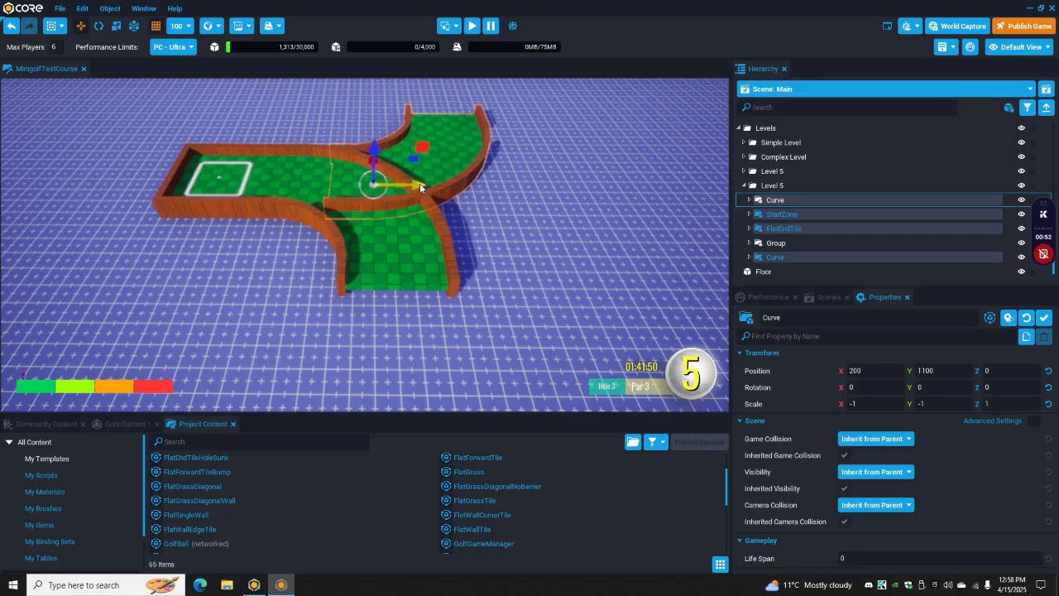
right_click(456, 157)
mouse_move(571, 262)
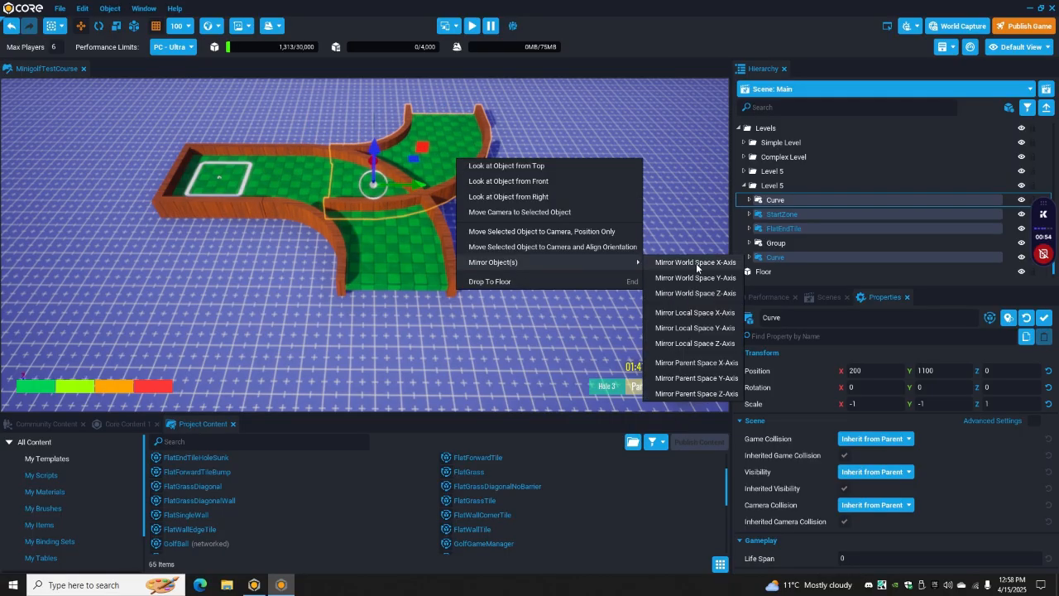
left_click(718, 278)
- Move the second curve to X -1300, Y 1700 so it joins the first curve's open end
right_click_drag(399, 171, 461, 92)
left_click_drag(321, 195, 424, 331)
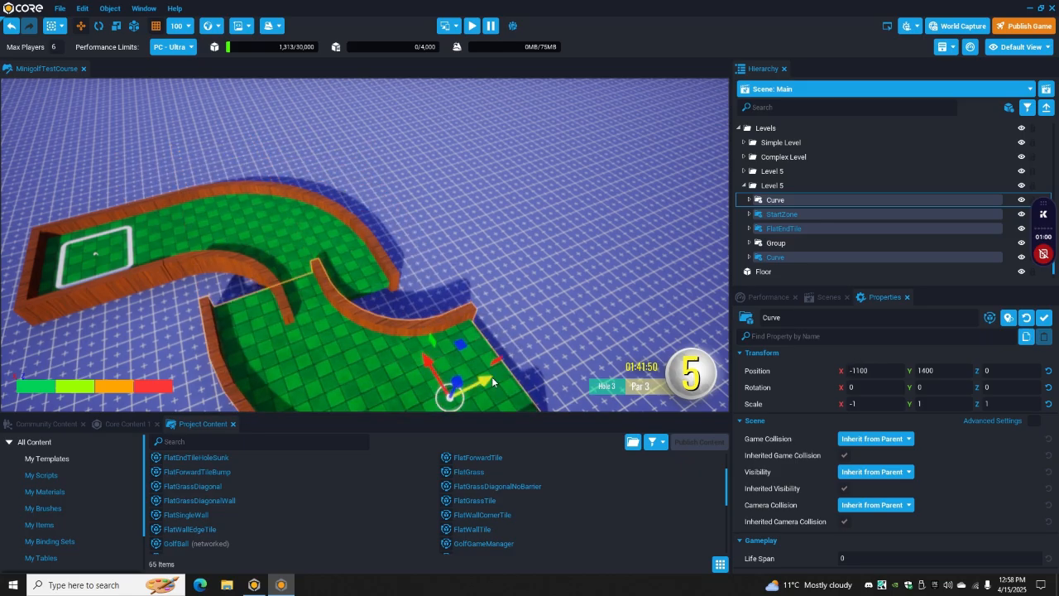
left_click_drag(488, 380, 539, 358)
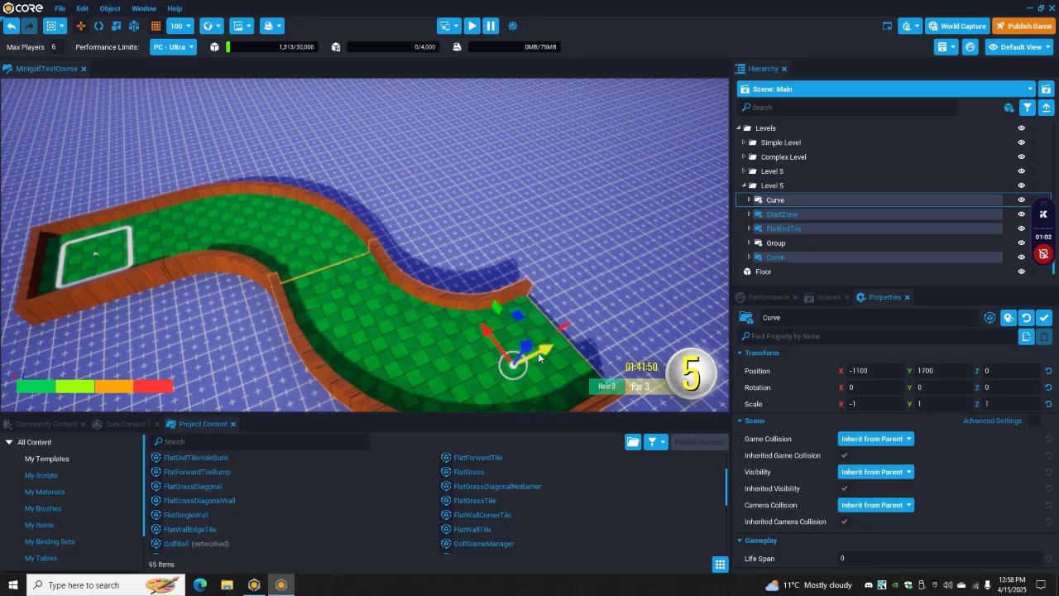
right_click_drag(223, 288, 407, 165)
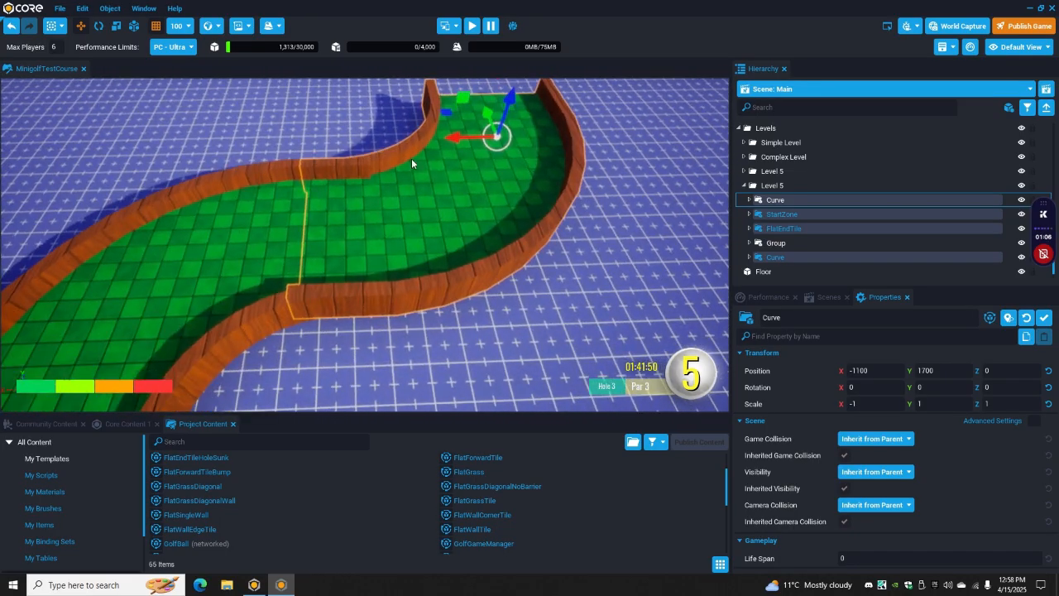
left_click_drag(459, 138, 519, 139)
right_click_drag(477, 160, 198, 151)
left_click(407, 156)
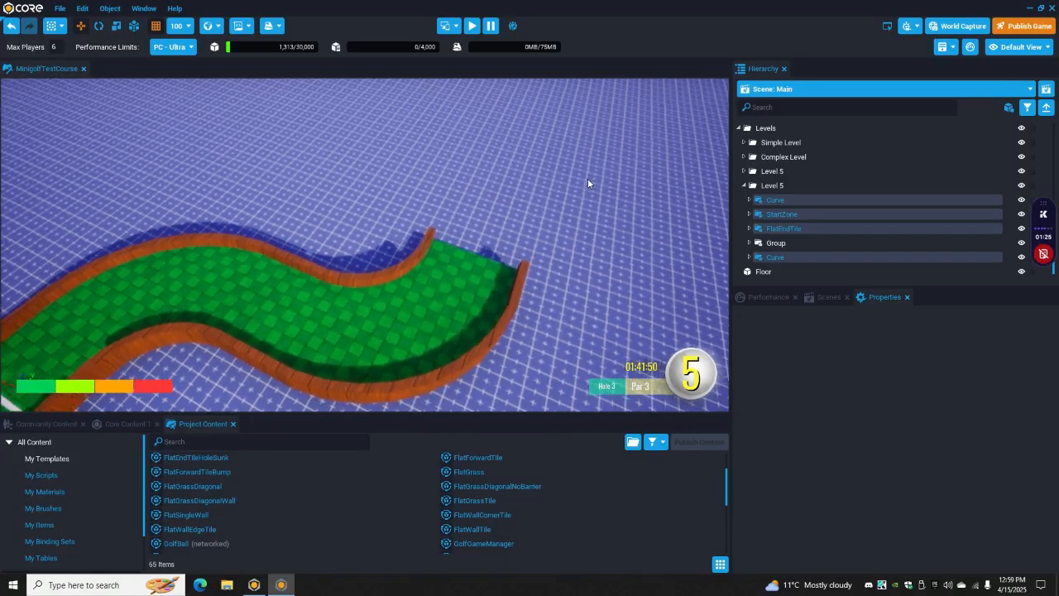
- Duplicate the second curve and place the copy, mirrored across the world Y-axis, at Y 2200 against its open end
left_click(795, 255)
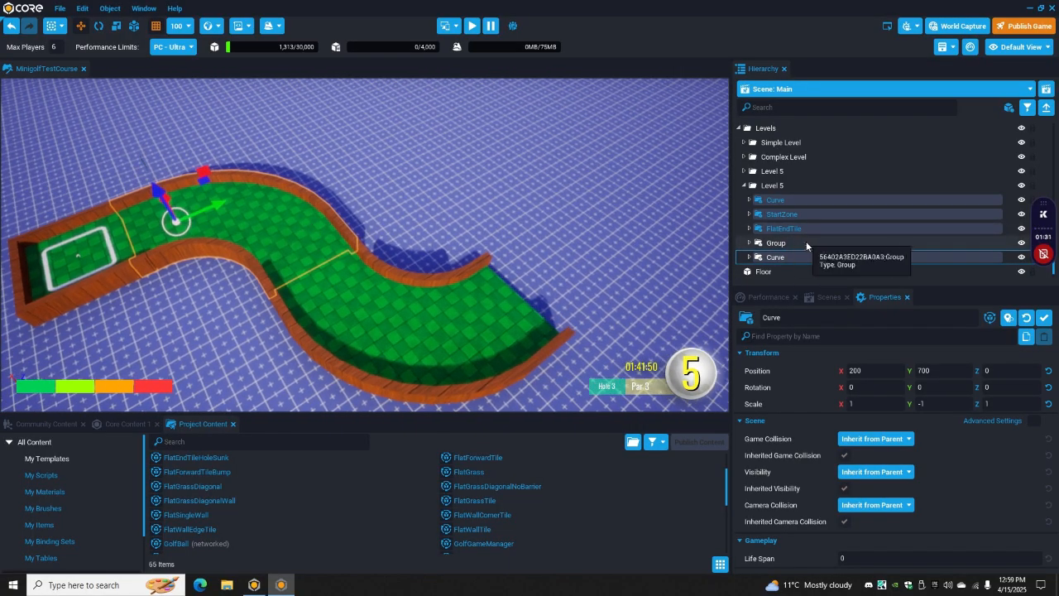
left_click(785, 200)
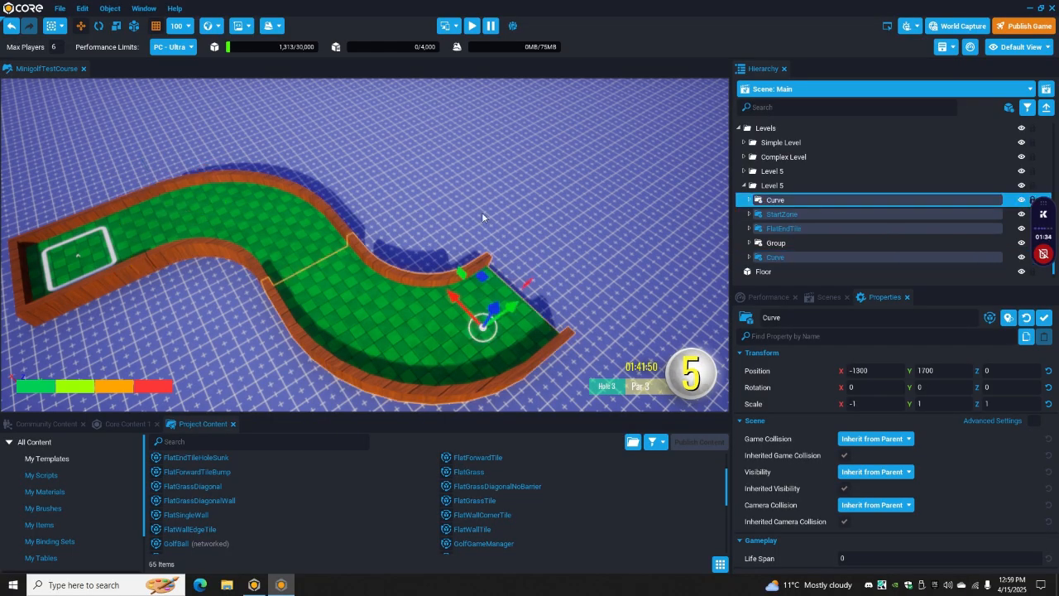
right_click(443, 324)
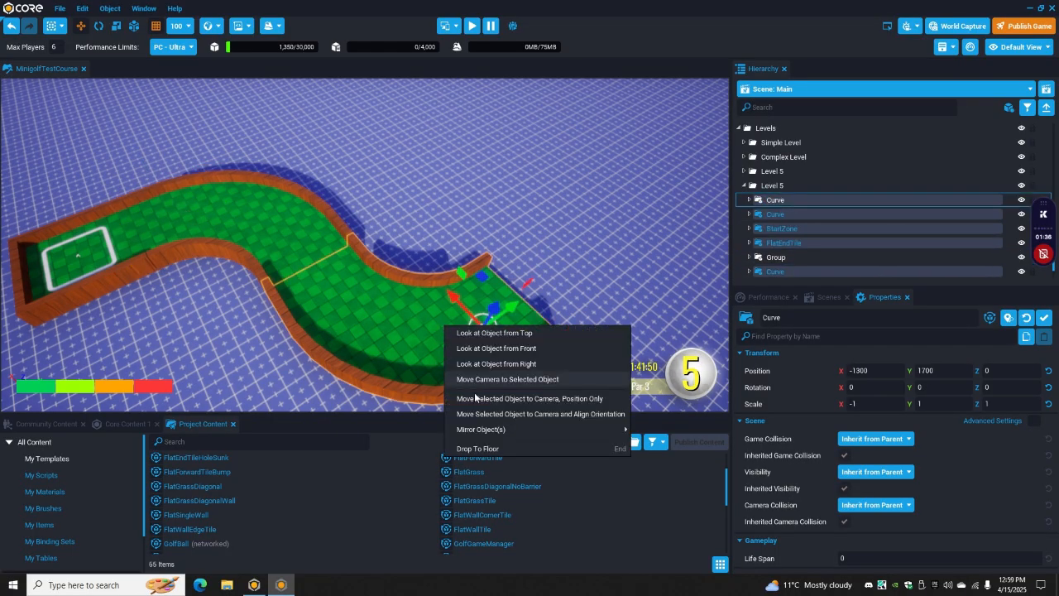
left_click(693, 444)
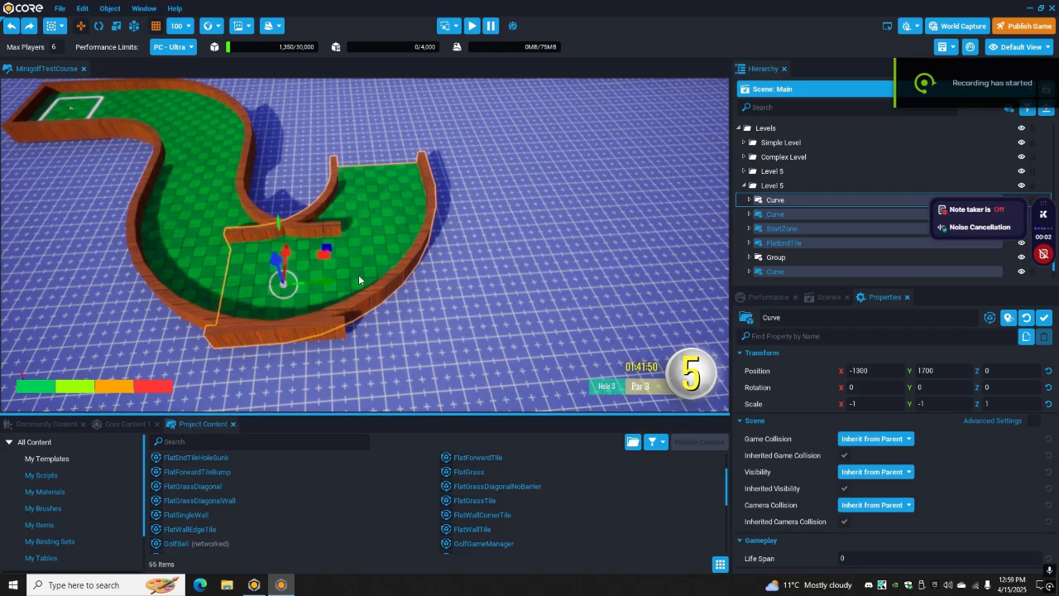
left_click_drag(324, 286, 425, 289)
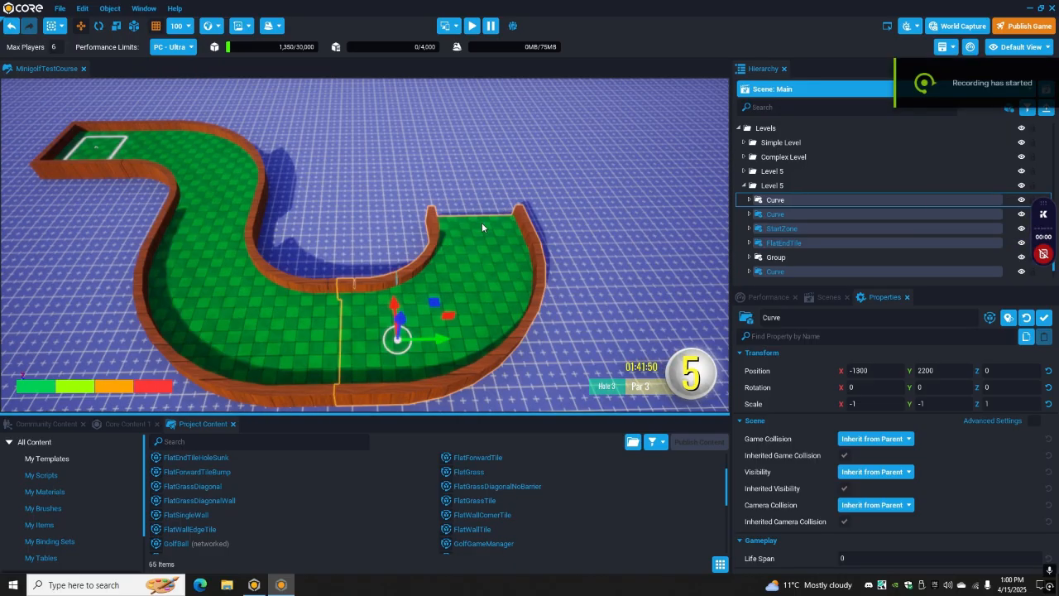
- Set the hole group's Z rotation to 90
key("d")
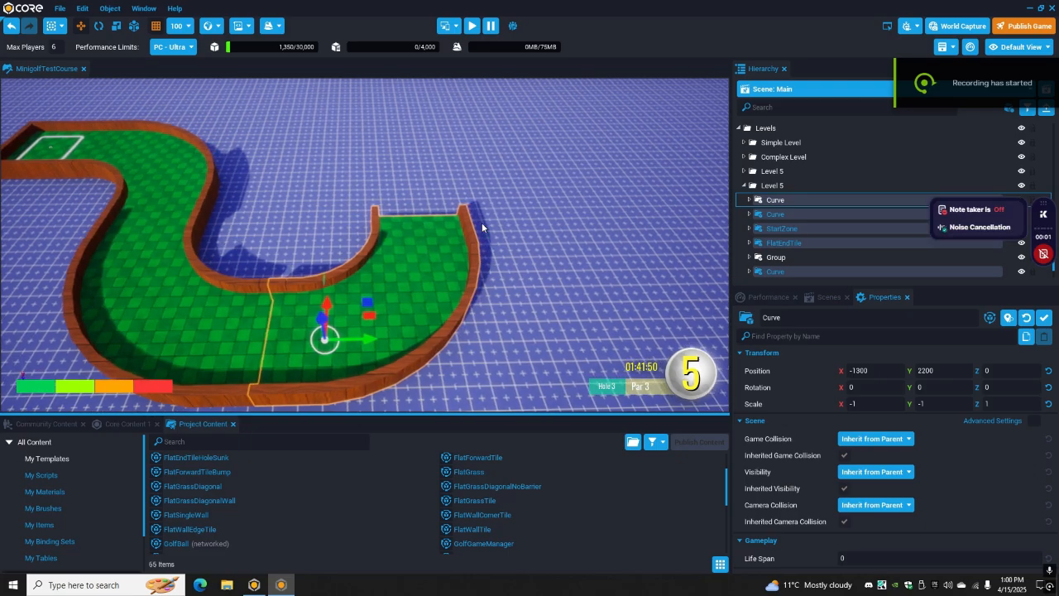
key("w")
right_click_drag(478, 222, 555, 224)
left_click(800, 258)
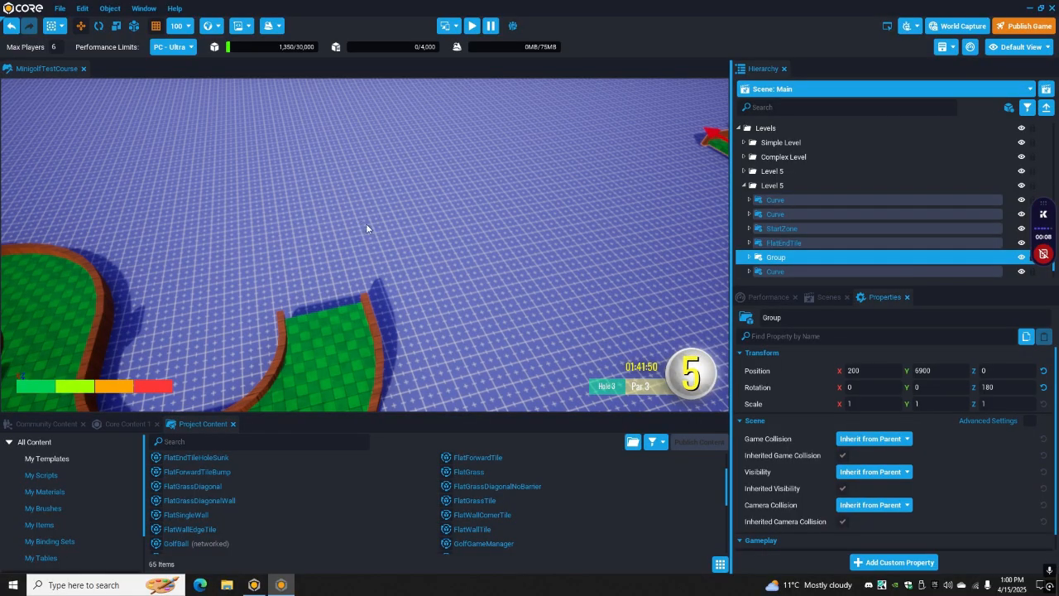
key("f")
right_click_drag(357, 214, 382, 216)
left_click(1005, 387)
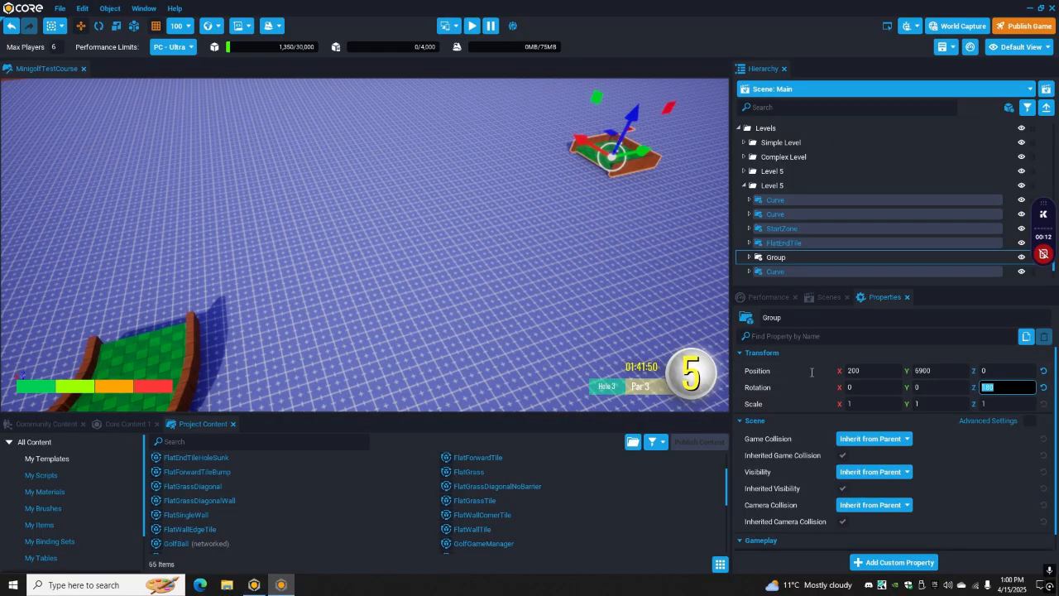
type("90")
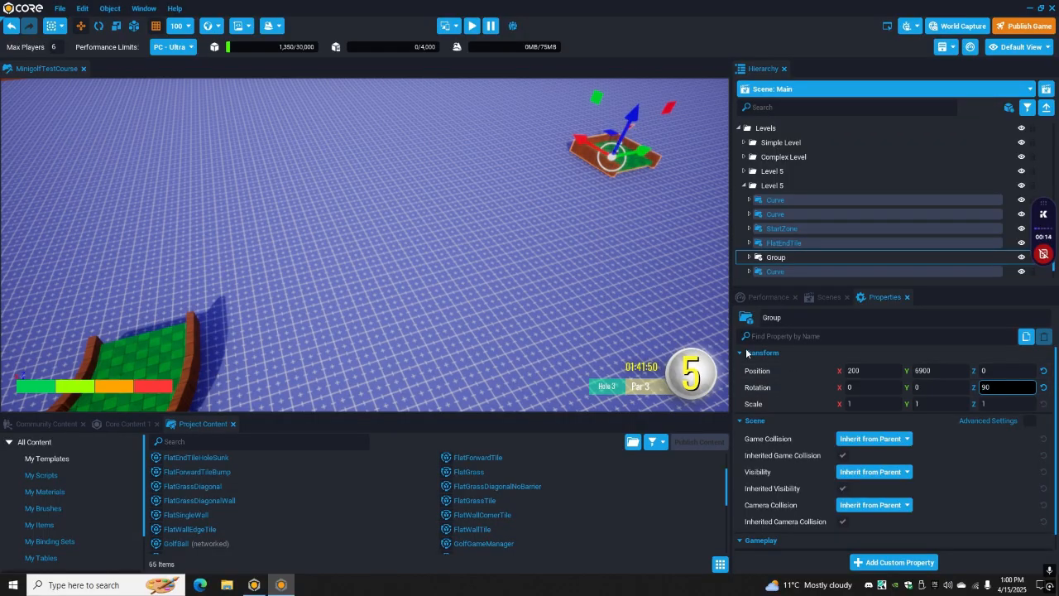
- Move the hole group to X -300, Y 2700 so it closes off the last curve's open end
key("Return")
left_click_drag(640, 159, 219, 265)
right_click_drag(214, 259, 300, 251)
left_click_drag(319, 245, 386, 293)
right_click_drag(524, 322, 515, 331)
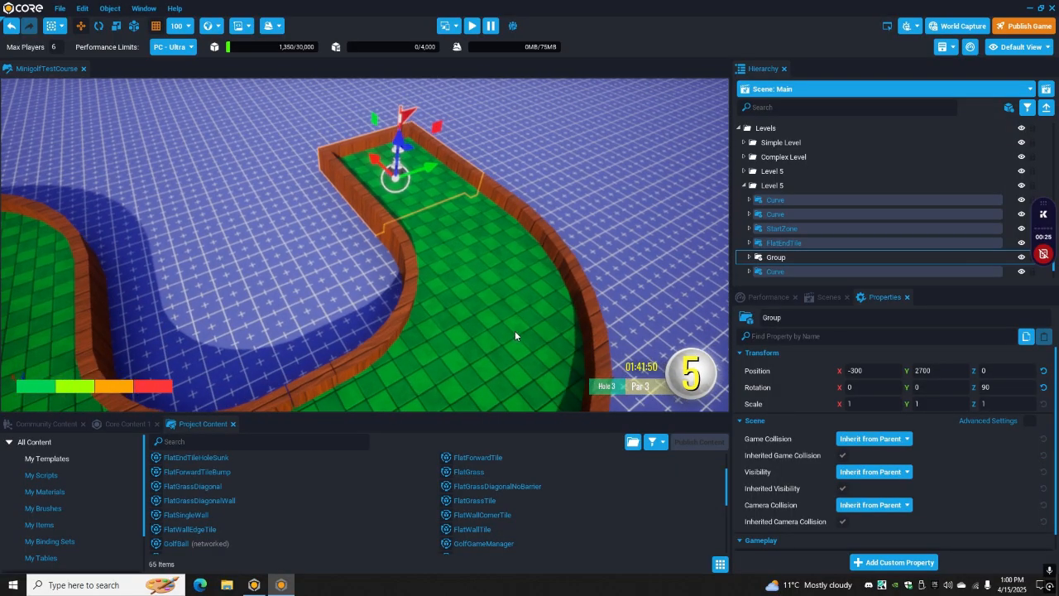
- Ungroup the hole group into its separate golf hole and end tile
right_click(798, 257)
left_click(852, 376)
right_click_drag(466, 265, 284, 261)
scroll(284, 261, "down", 2)
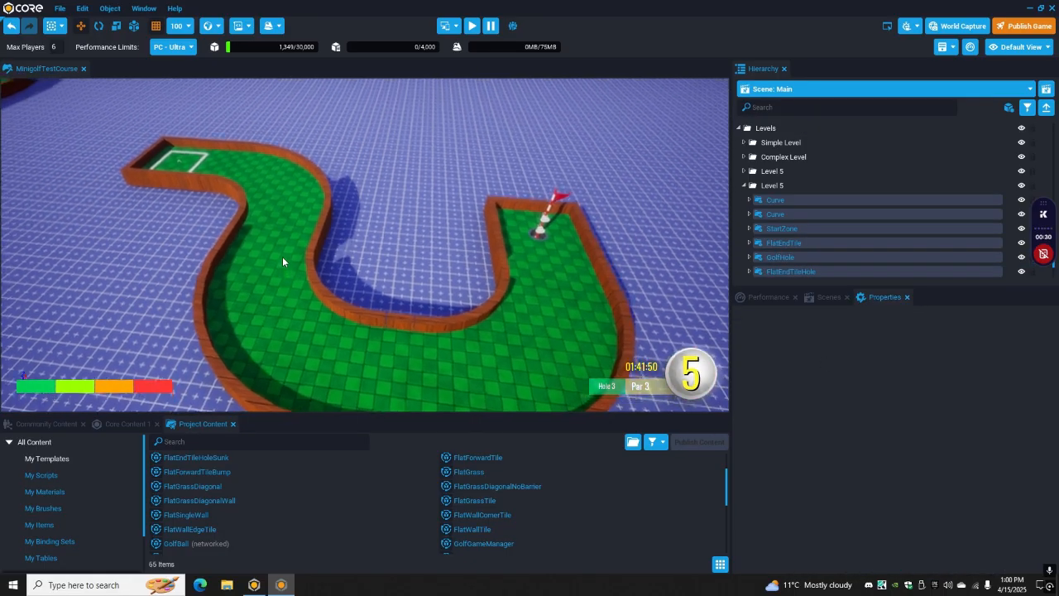
- Move the new Level 5 folder to the beginning of the Levels folder, above Simple Level
left_click(749, 186)
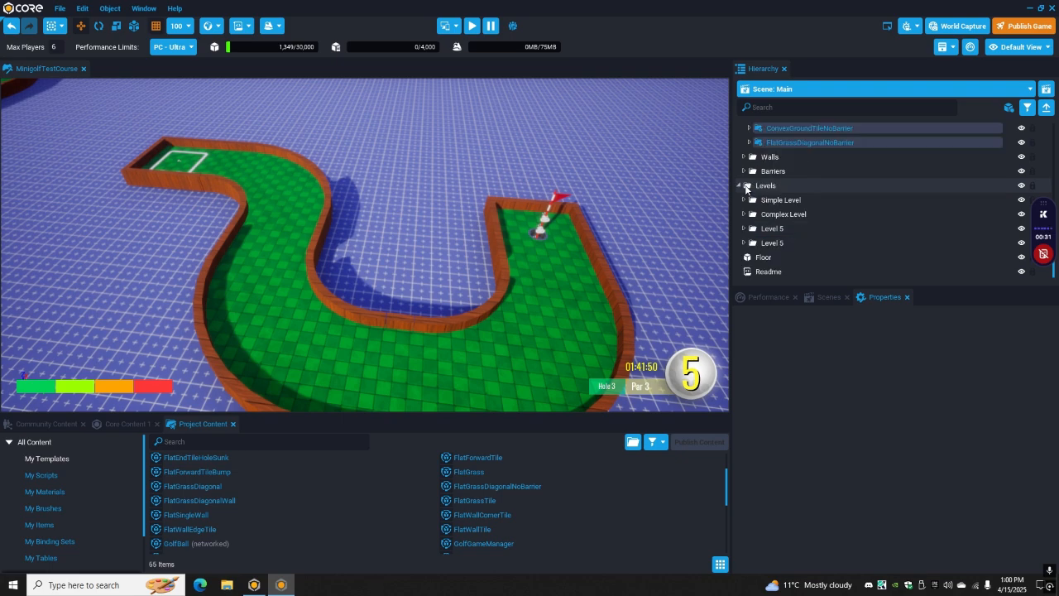
scroll(767, 214, "up", 2)
scroll(778, 222, "down", 2)
left_click(774, 242)
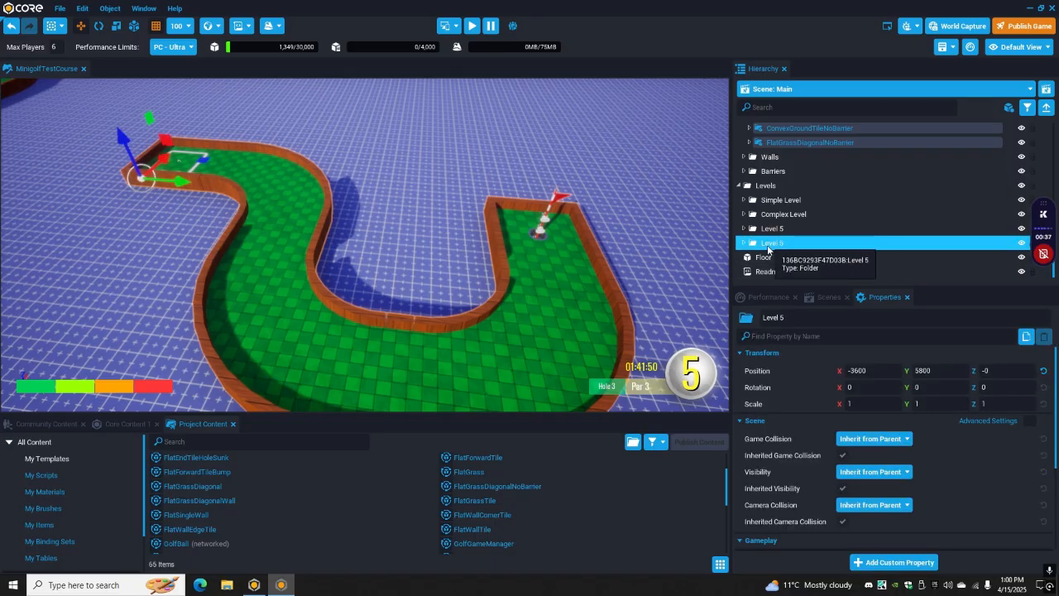
left_click_drag(770, 248, 791, 195)
right_click_drag(524, 150, 581, 212)
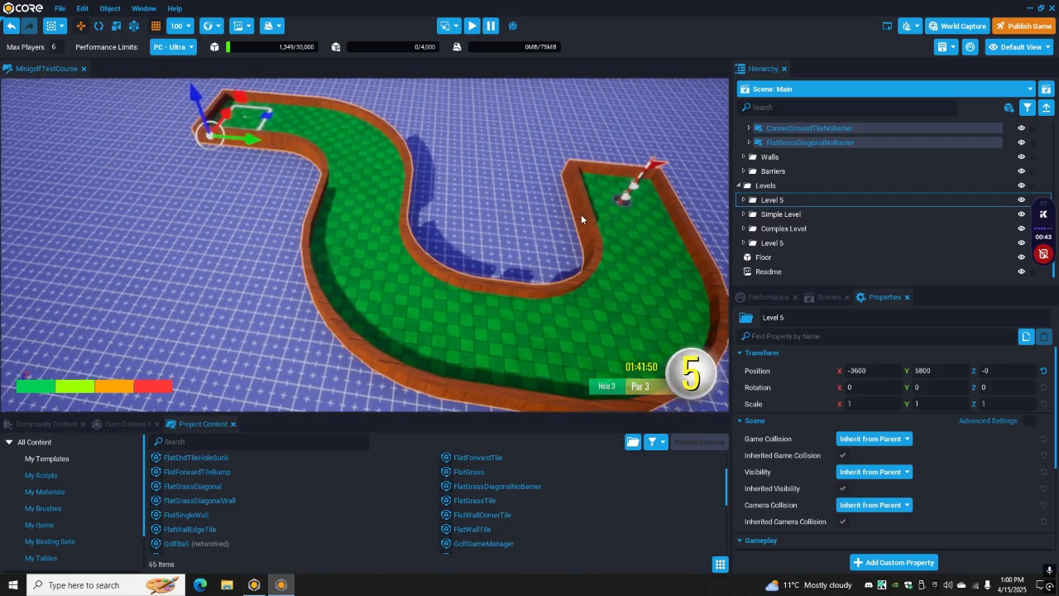
- Enlarge the viewport and preview the game, placing the ball in the start zone and playing the new course before ending the preview
left_click_drag(510, 415, 511, 468)
left_click(495, 174)
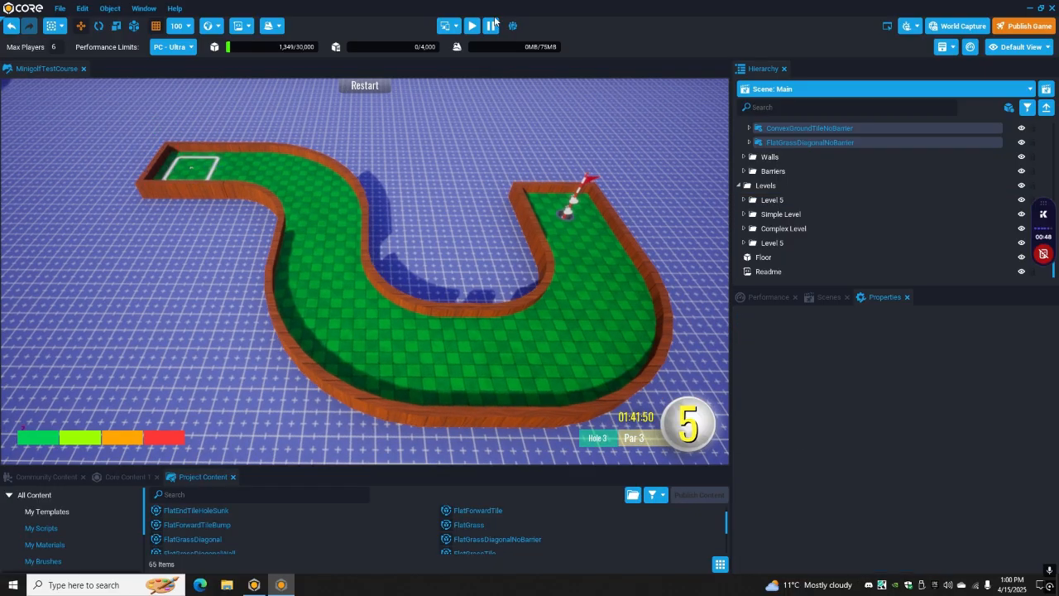
left_click(473, 25)
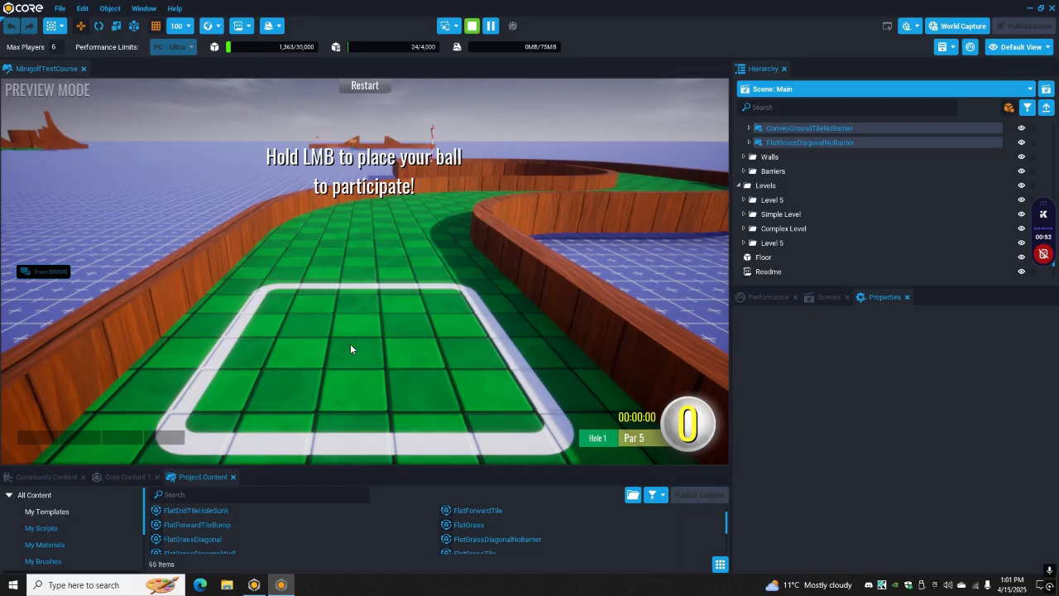
left_click(354, 379)
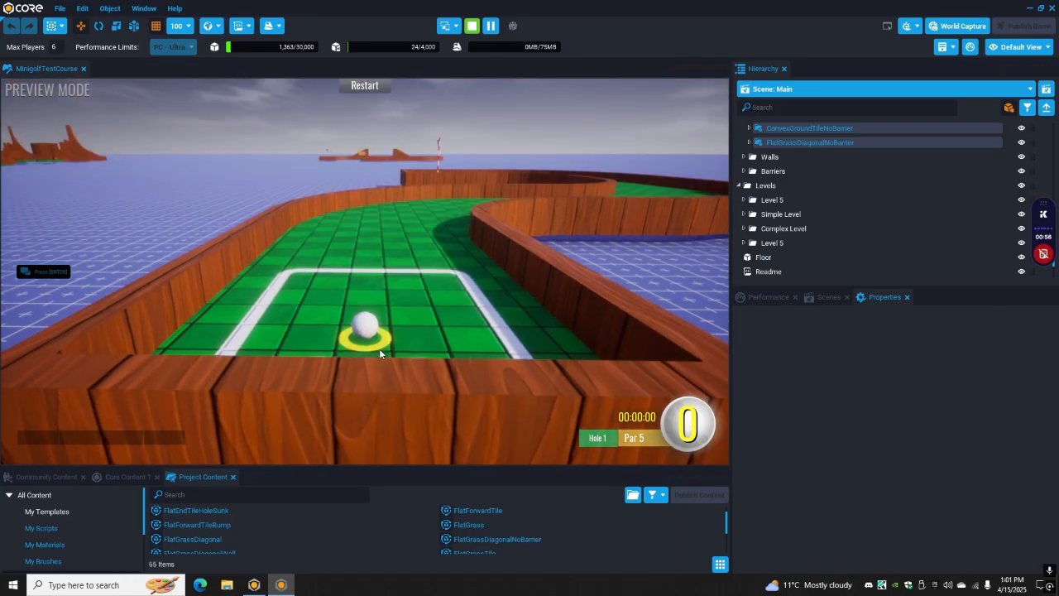
right_click_drag(420, 391, 423, 414)
left_click_drag(368, 360, 369, 590)
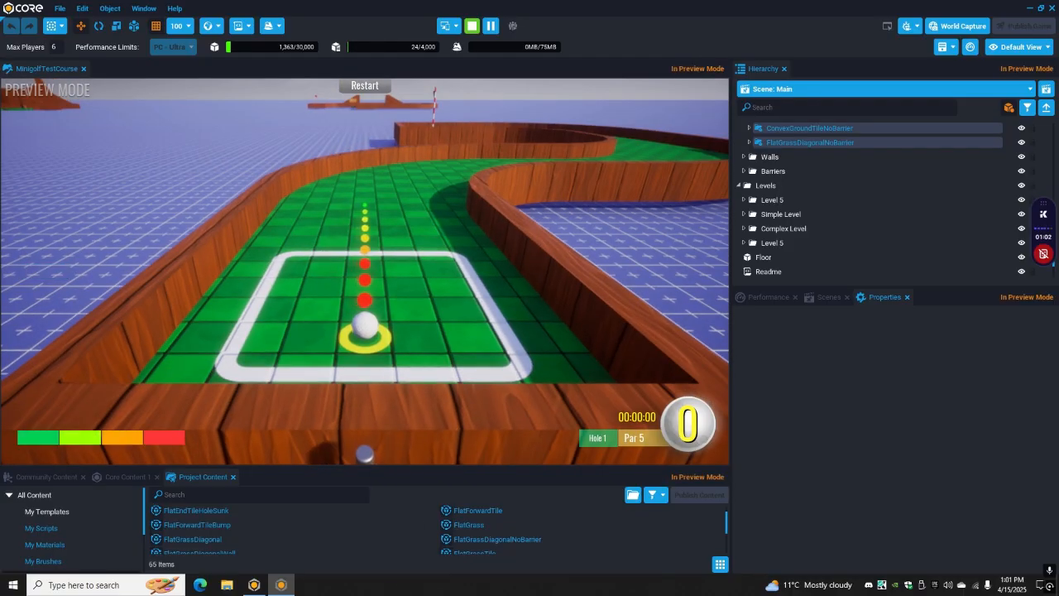
left_click_drag(370, 589, 370, 589)
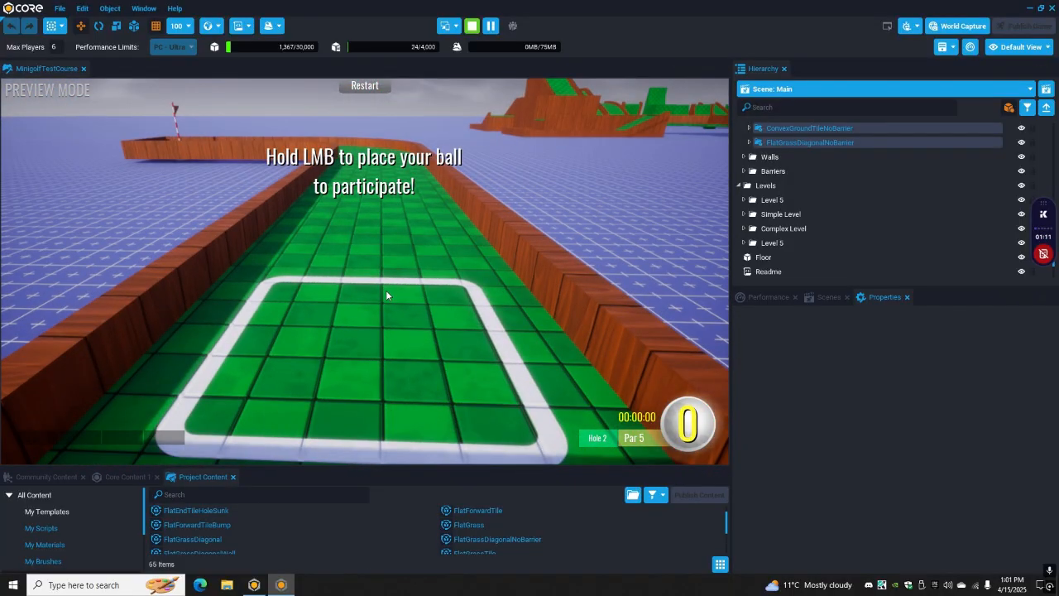
key("equal")
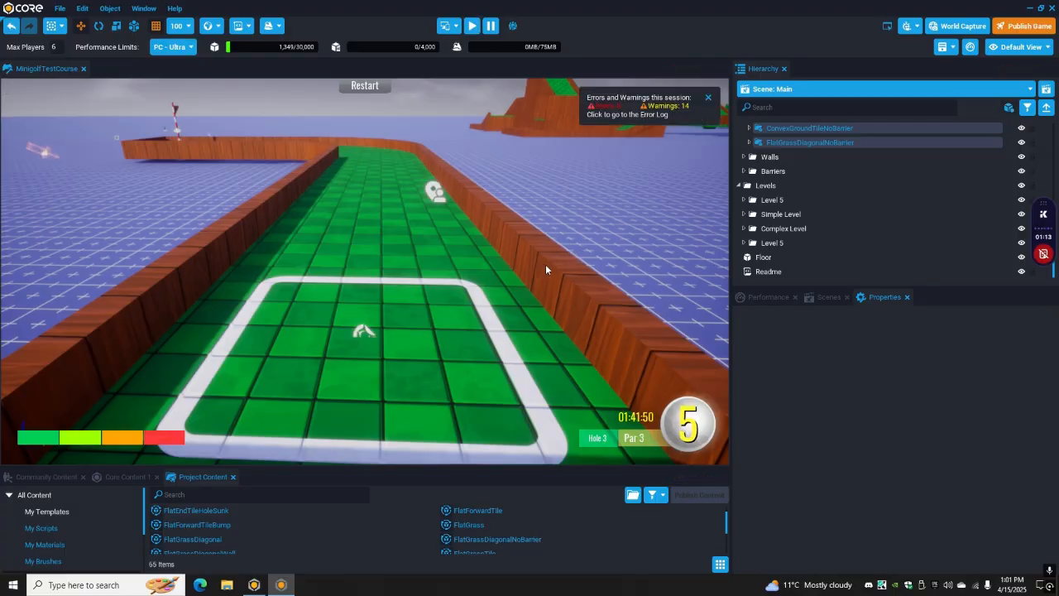
- Examine the new course, the existing levels and the sample tile pieces laid out in the scene
right_click_drag(545, 264, 323, 336)
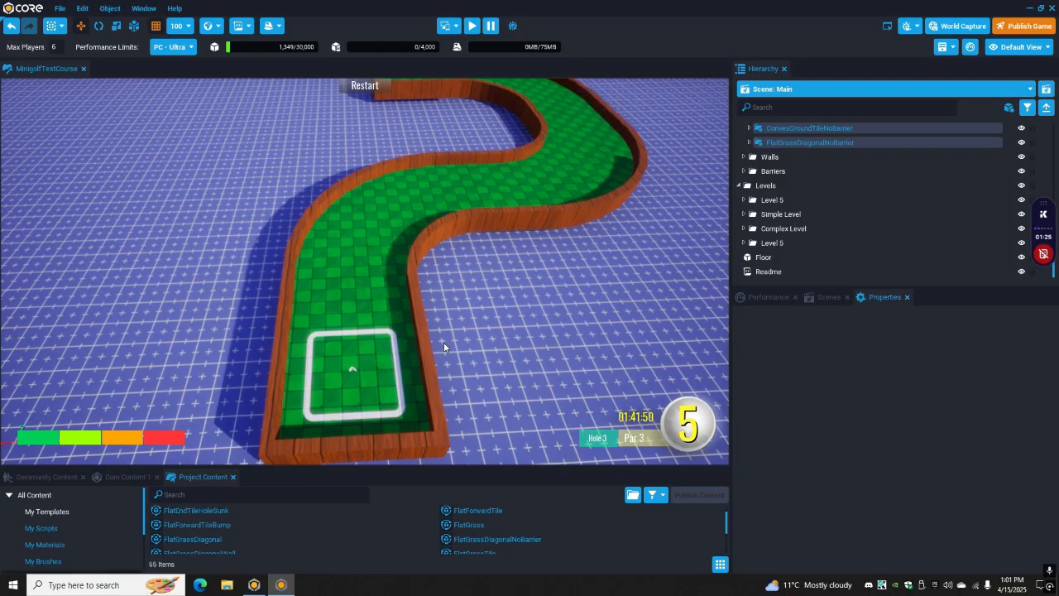
right_click_drag(441, 336, 383, 303)
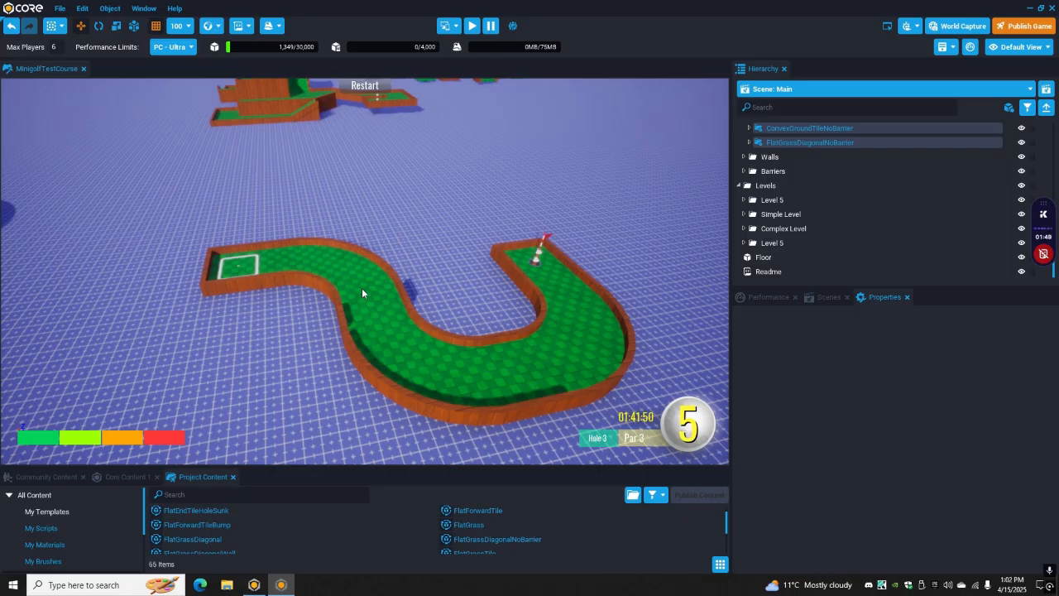
right_click_drag(340, 292, 236, 274)
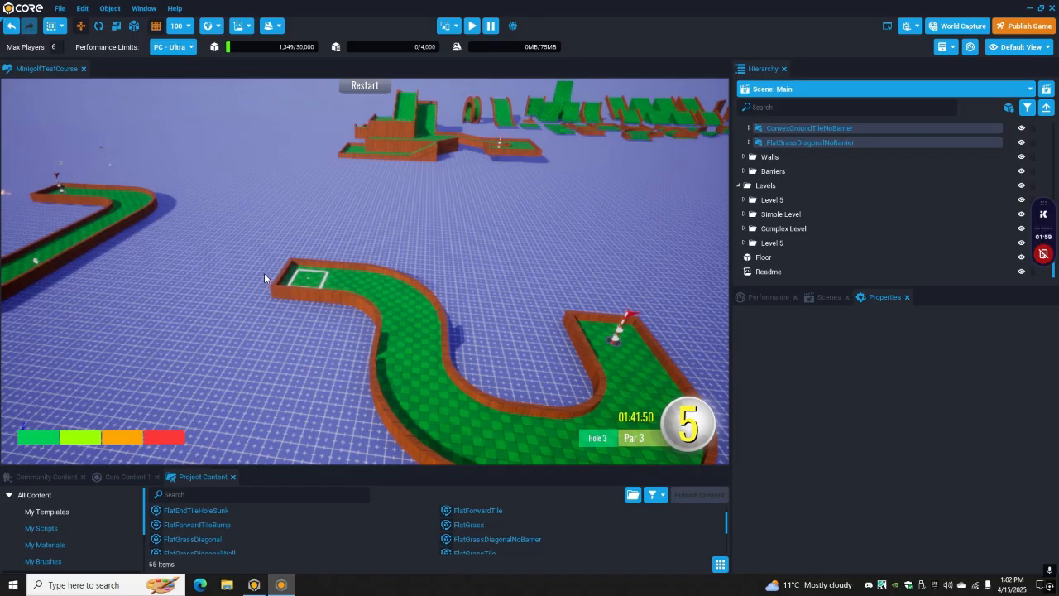
right_click_drag(264, 278, 202, 300)
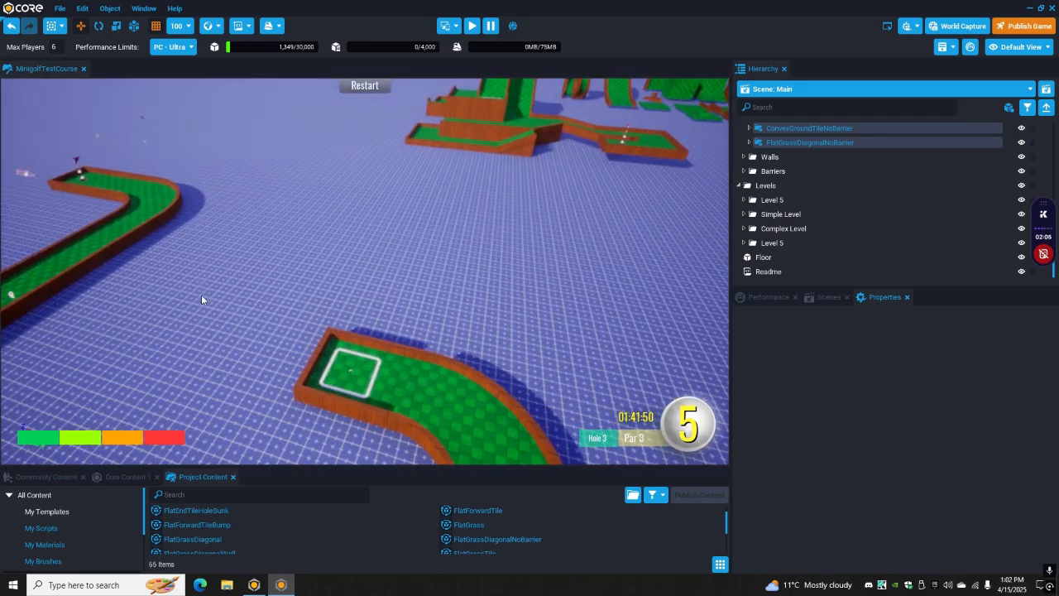
key("e")
right_click_drag(288, 225, 288, 225)
right_click_drag(189, 165, 142, 188)
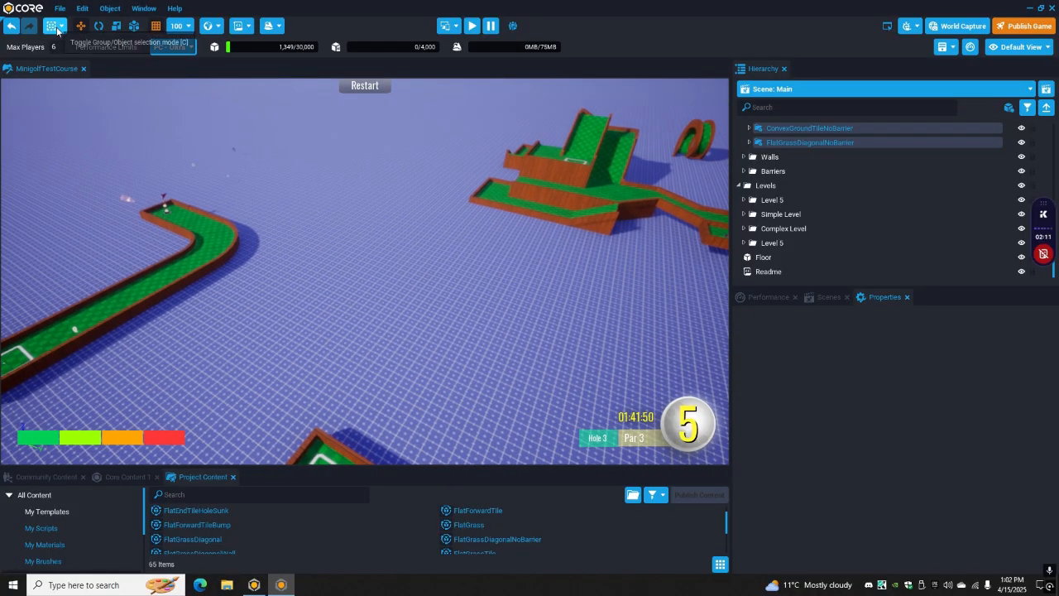
right_click_drag(318, 257, 394, 275)
key("w")
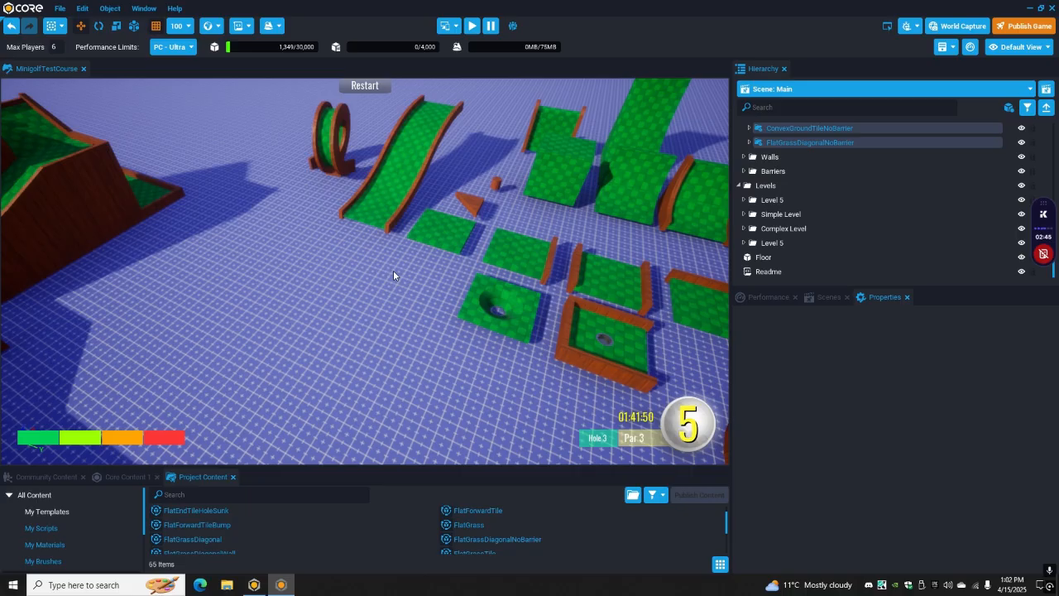
right_click_drag(404, 297, 135, 282)
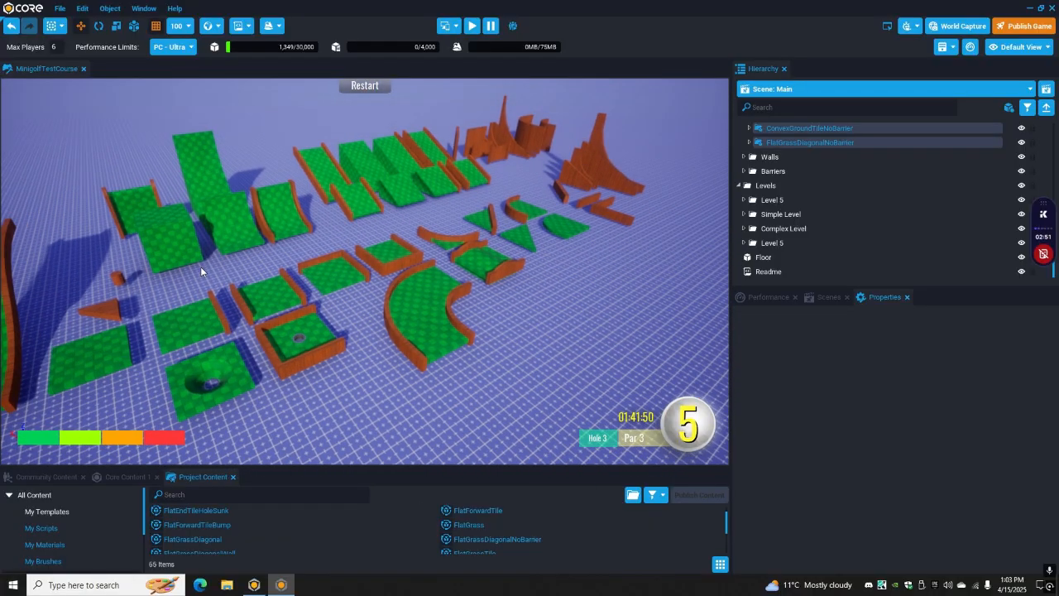
right_click_drag(201, 270, 104, 273)
right_click_drag(230, 262, 74, 243)
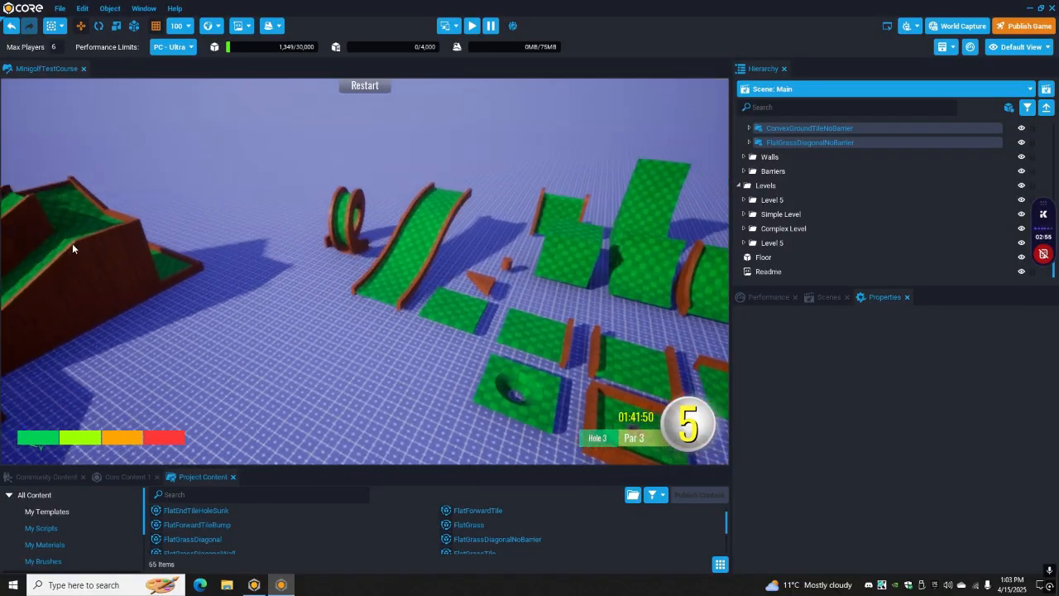
right_click_drag(341, 234, 412, 199)
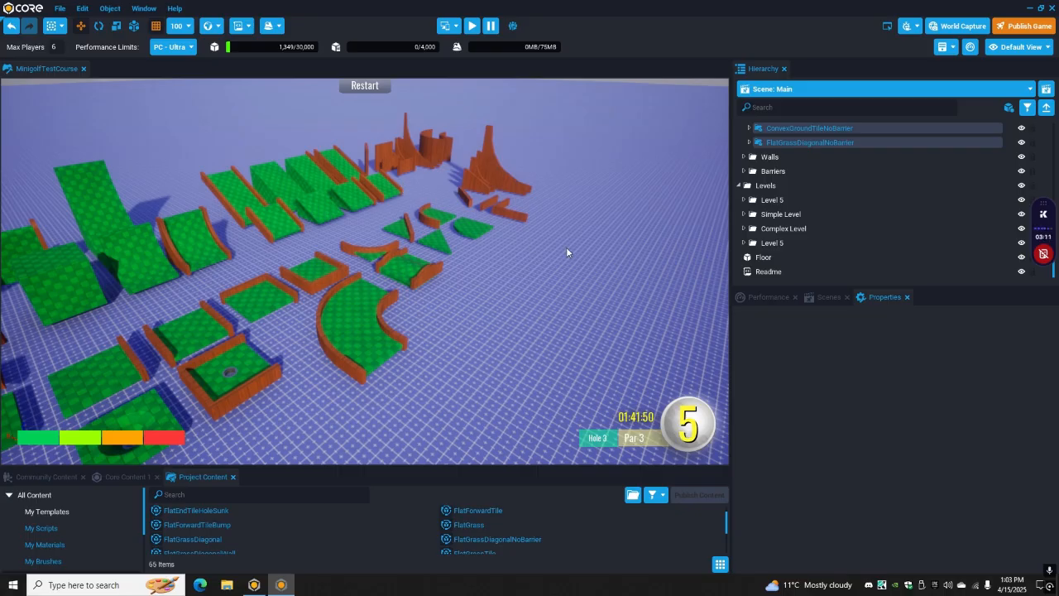
right_click_drag(515, 259, 266, 283)
key("w")
- Enlarge the project content area, look through the tile templates, and compare the complex level with the new curved course
left_click_drag(494, 470, 528, 360)
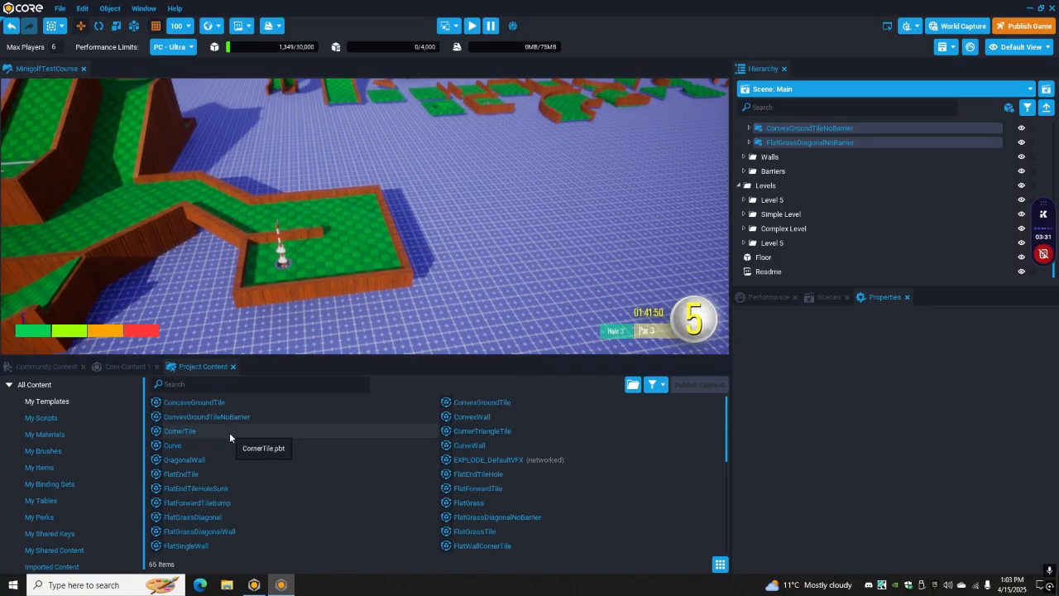
right_click_drag(538, 159, 421, 212)
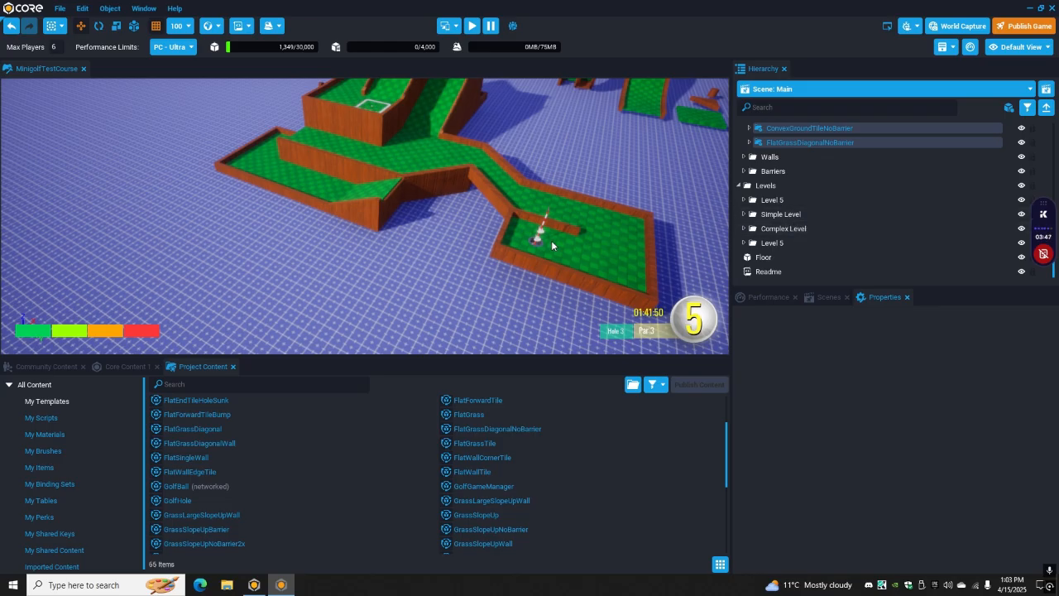
right_click_drag(664, 174, 300, 201)
right_click_drag(189, 215, 40, 244)
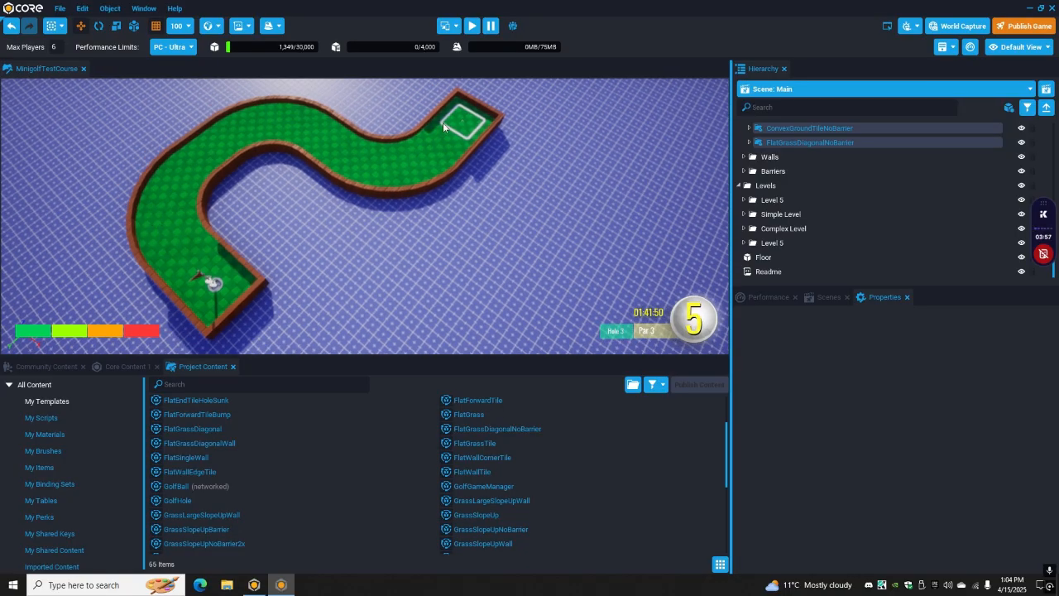
right_click_drag(442, 122, 390, 127)
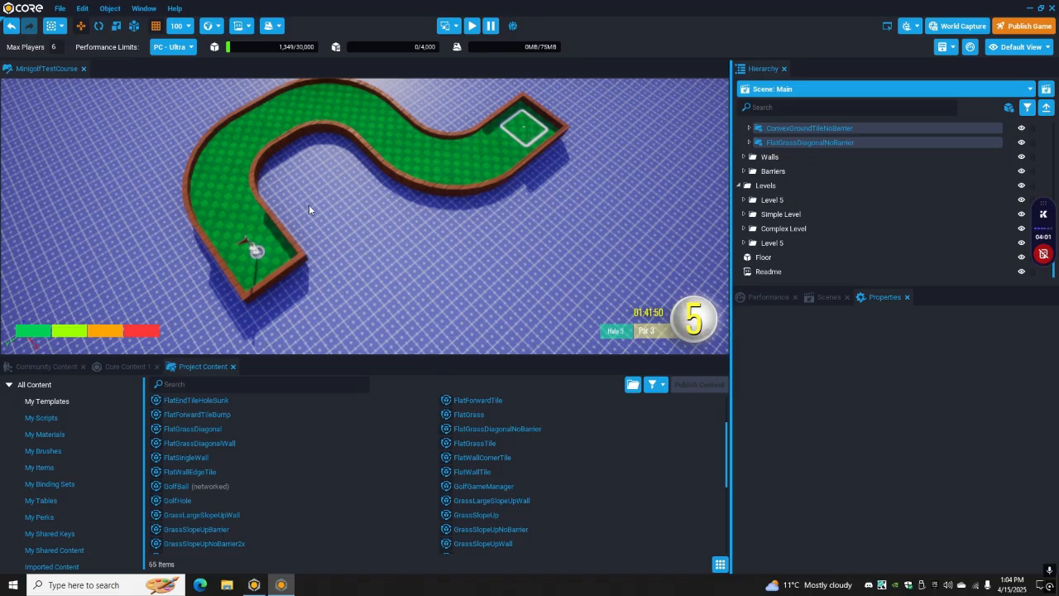
right_click_drag(533, 163, 564, 126)
key("w")
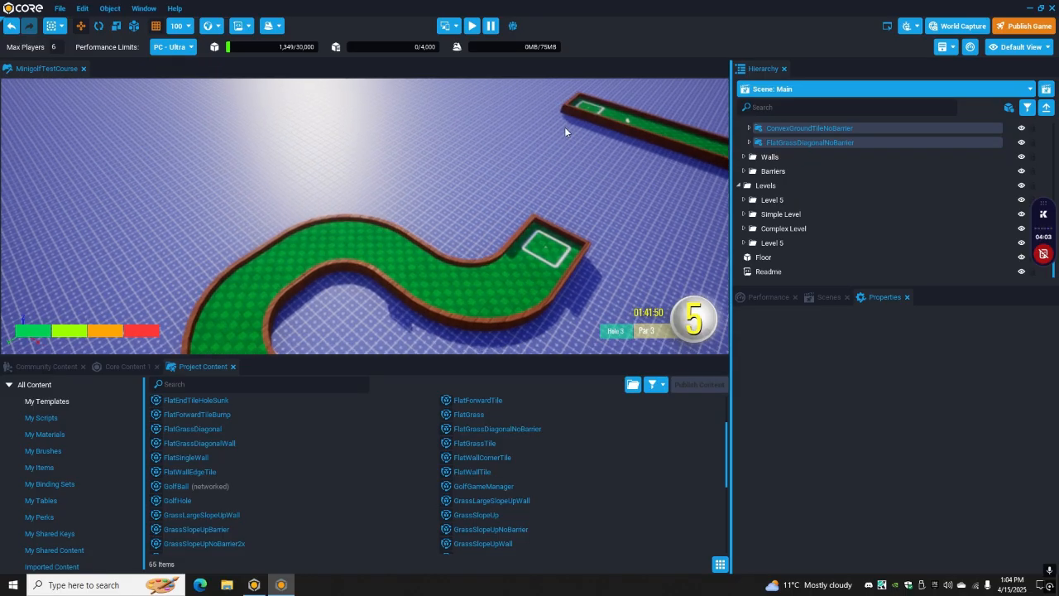
- Switch from group to individual object selection, and select a grass segment and an inner wall segment of the curve by the start zone
right_click_drag(405, 217, 490, 206)
right_click_drag(347, 208, 563, 131)
key("w")
left_click(509, 218)
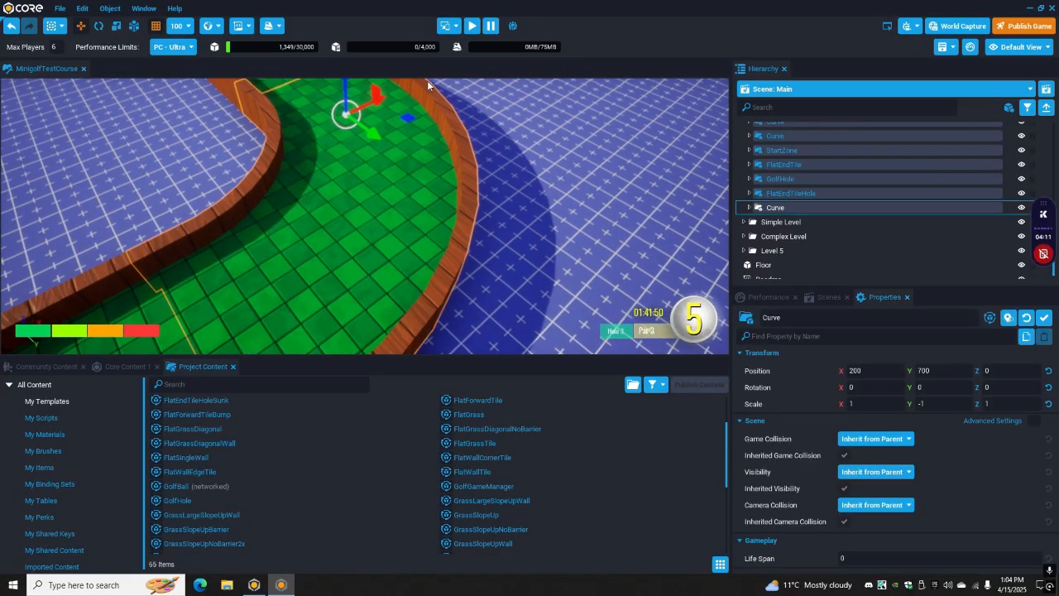
left_click(58, 27)
left_click(68, 63)
right_click_drag(389, 201, 321, 211)
left_click(322, 212)
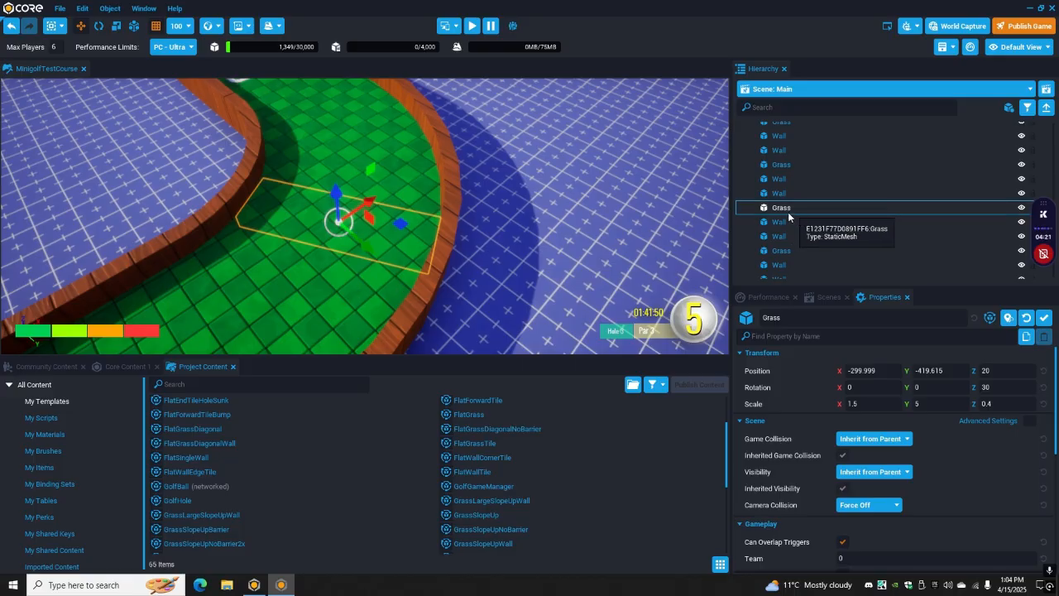
left_click(233, 183)
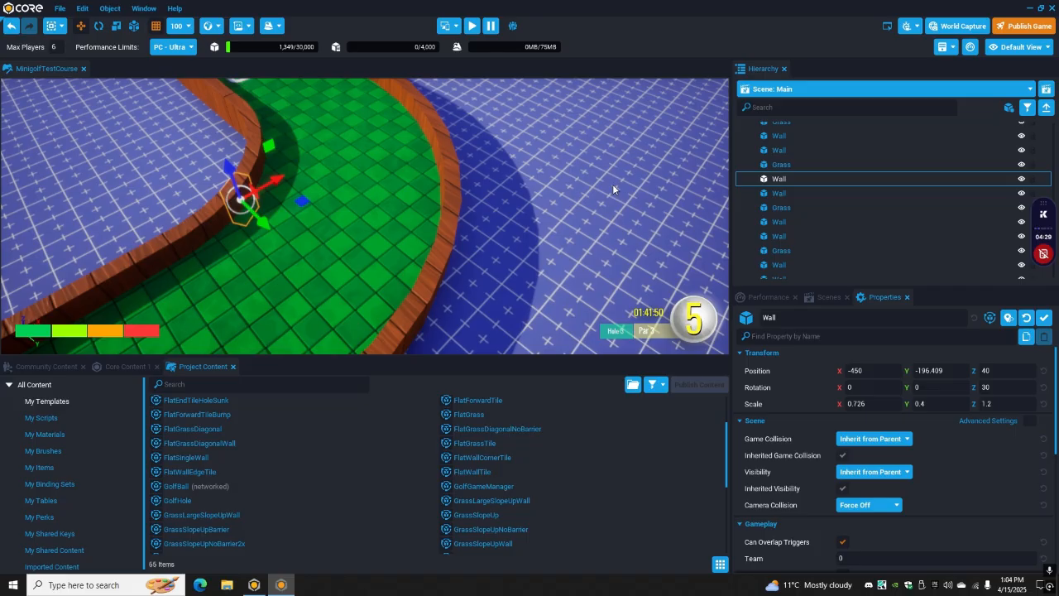
- Inspect the wall and grass parts that make up the first curve, and select the grass segment at its far end
right_click_drag(612, 179, 485, 168)
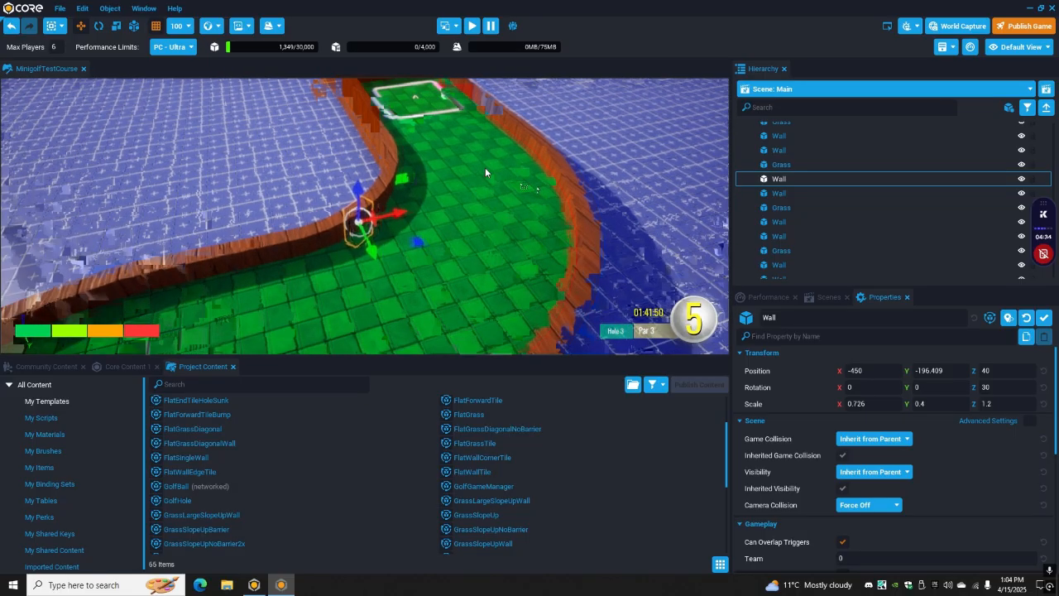
scroll(804, 176, "down", 3)
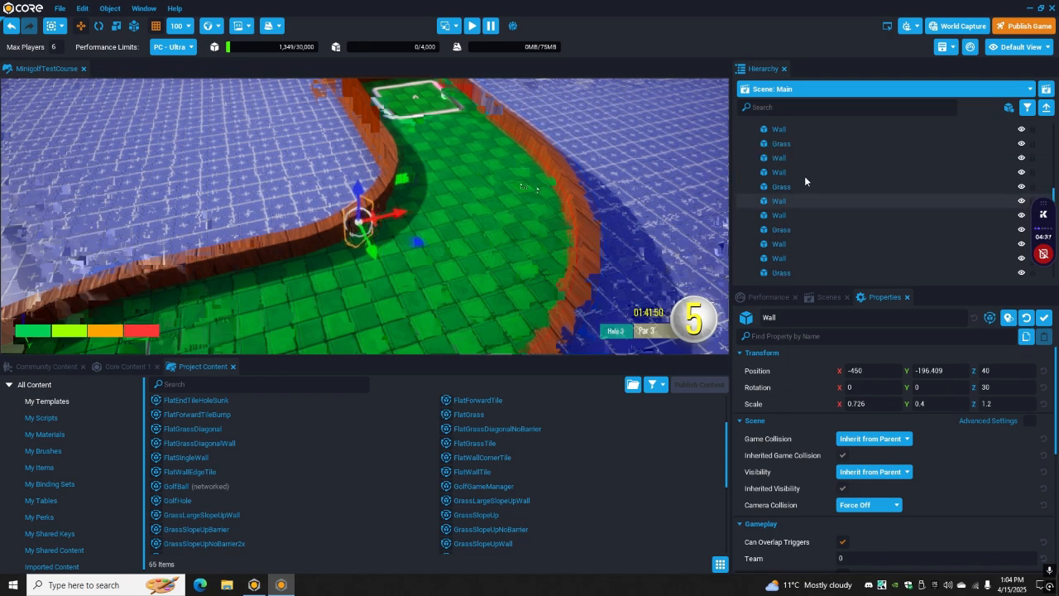
scroll(804, 176, "up", 3)
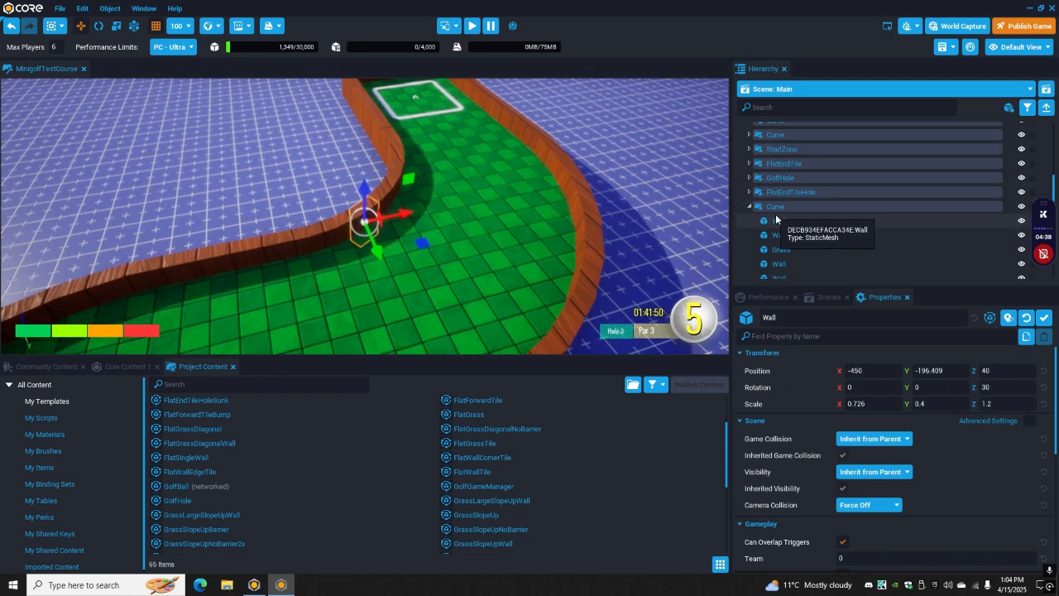
scroll(775, 216, "up", 2)
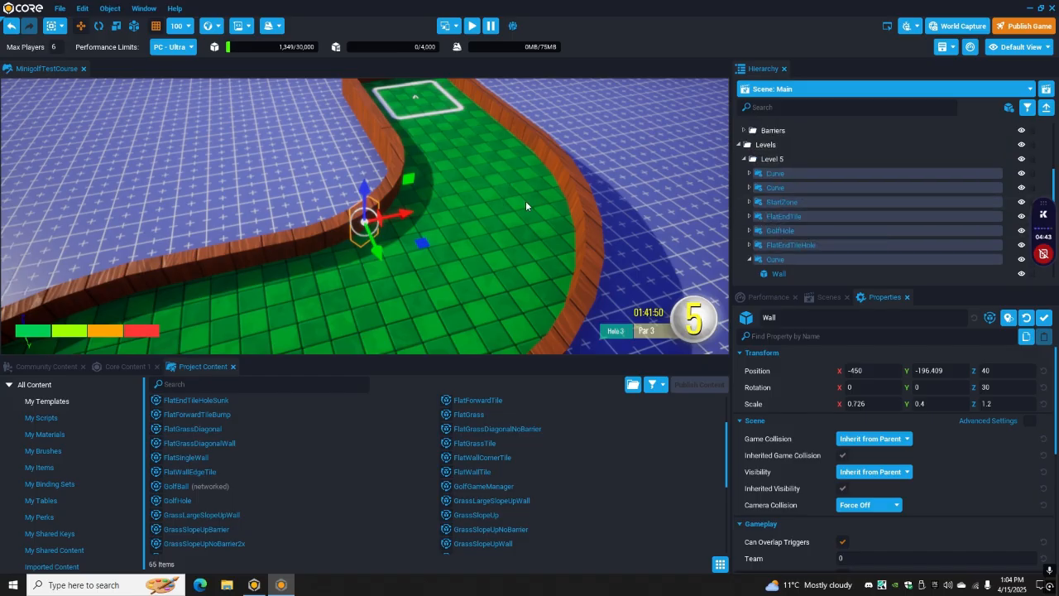
right_click_drag(525, 206, 572, 209)
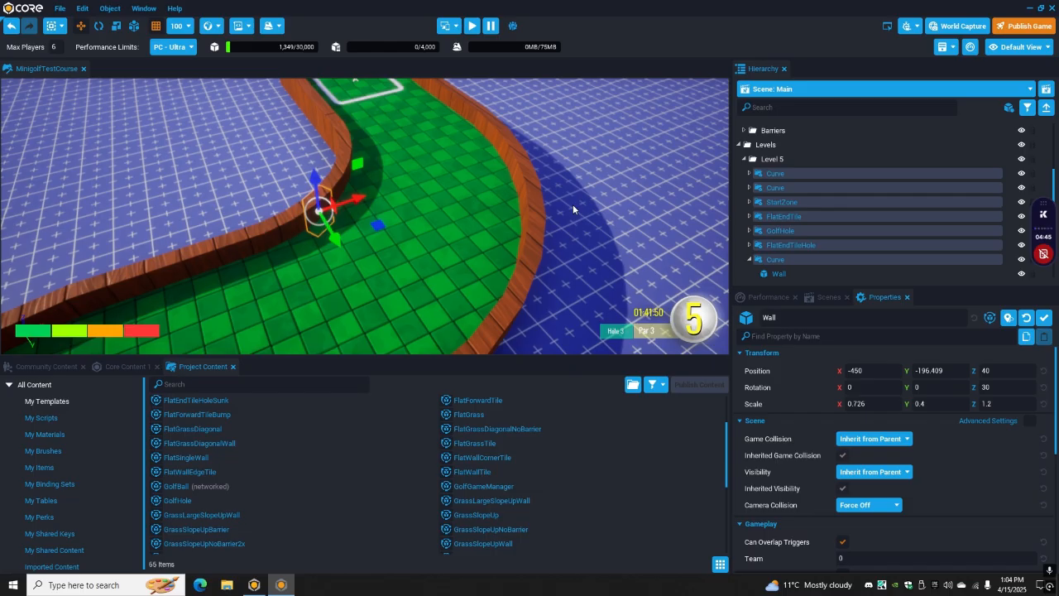
right_click_drag(572, 204, 310, 240)
left_click(310, 240)
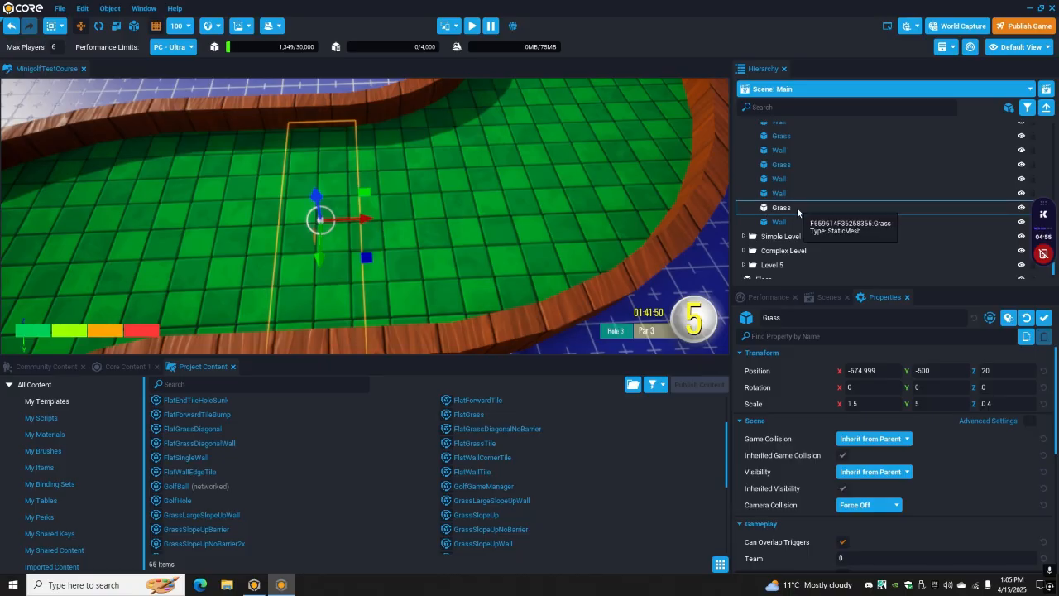
- Select a single wall segment along the course's edge and open the Core Content library
key("f")
right_click_drag(308, 144, 496, 177)
left_click(469, 234)
left_click(124, 366)
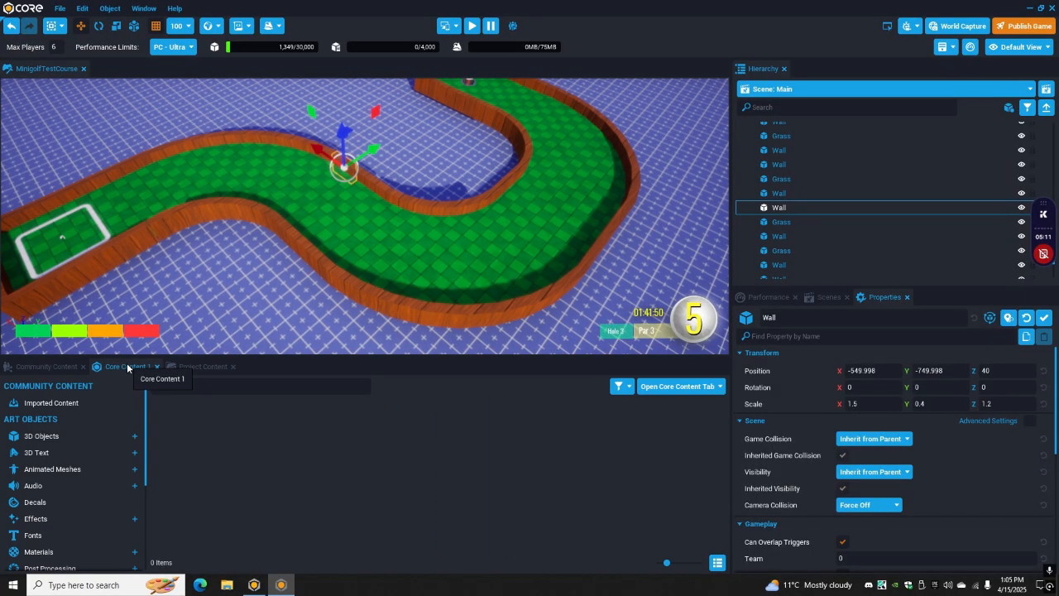
- Search the 3D object props for "barrel" and place a Wooden Barrel on the course beside the wall, at about X -3700, Y 7100
left_click(58, 436)
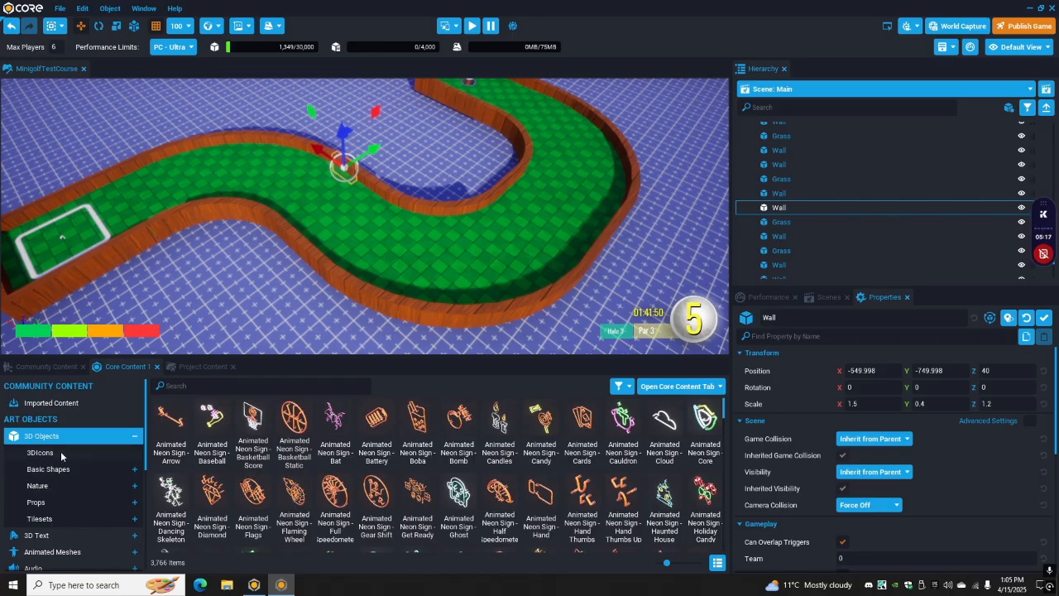
left_click(37, 502)
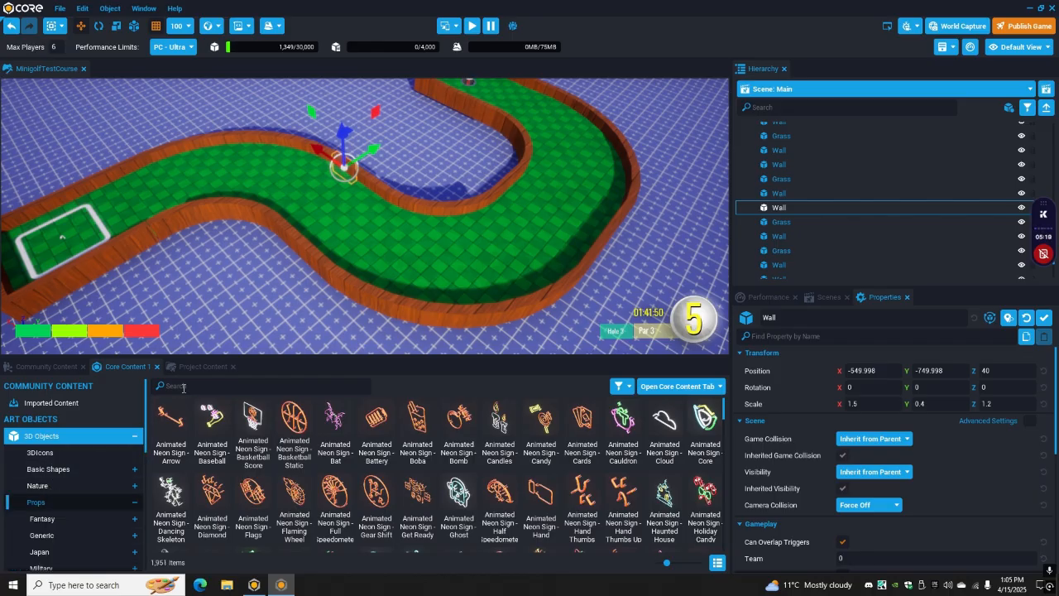
type("barr")
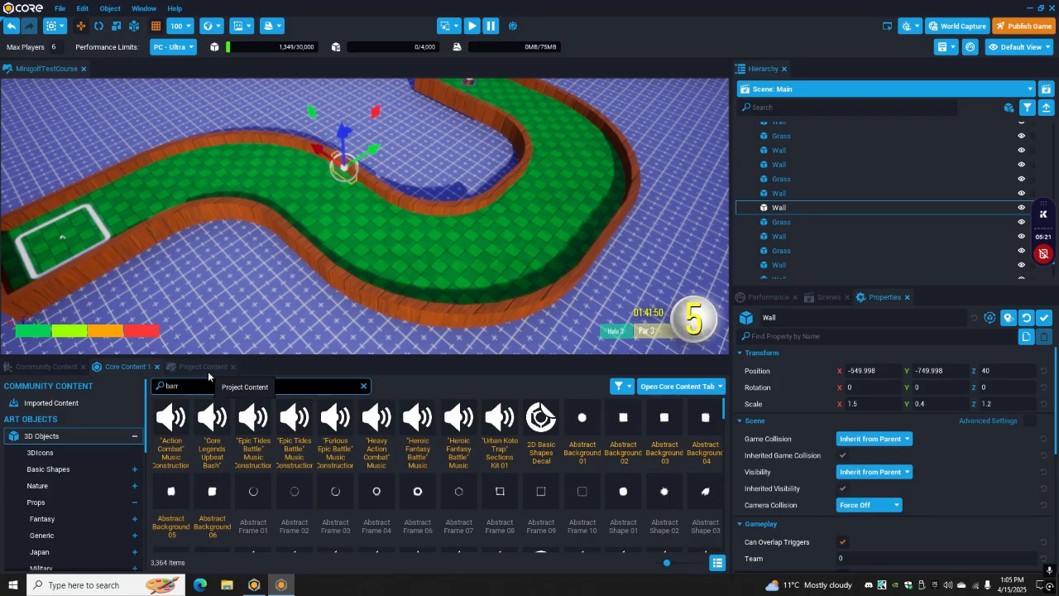
type("el")
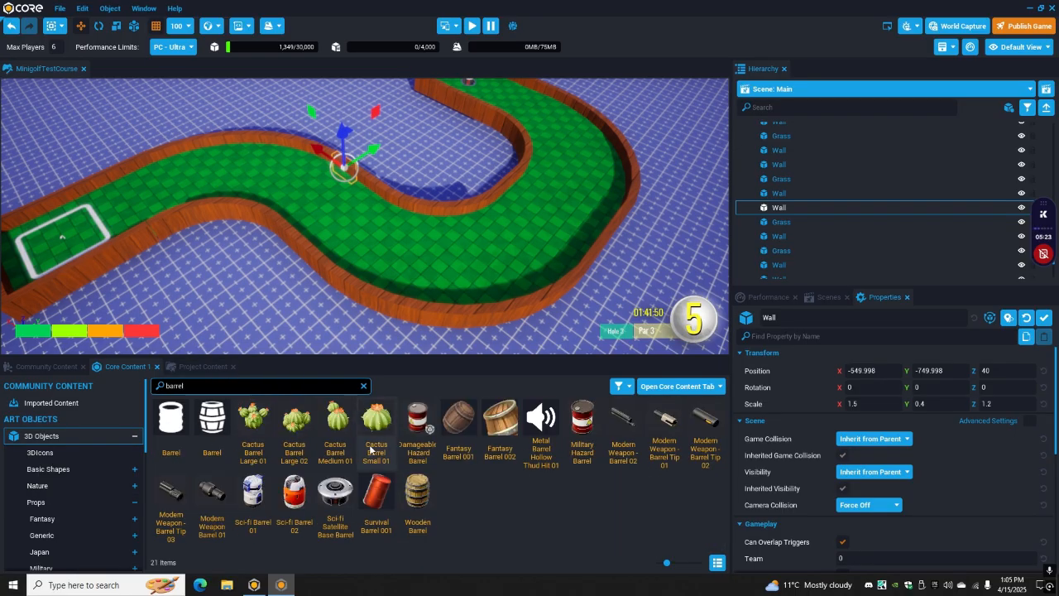
left_click_drag(424, 495, 340, 210)
left_click_drag(298, 170, 293, 164)
- Try raising the wooden barrel to Z 100 with grid snapping on, and undo the move
right_click_drag(310, 184, 365, 169)
key("w")
left_click_drag(347, 235, 350, 158)
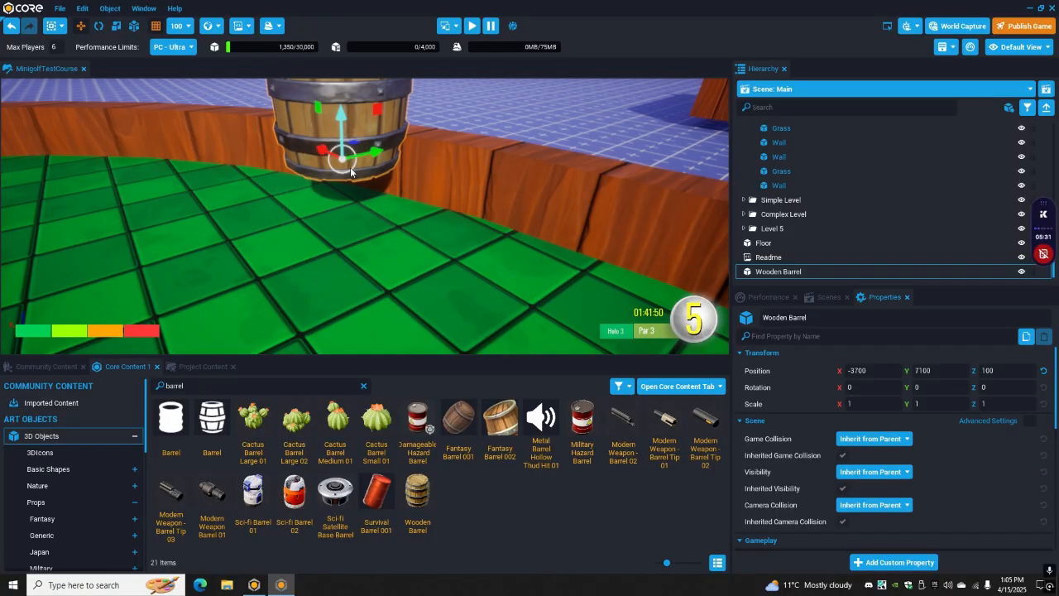
key("ctrl+z")
scroll(414, 175, "down", 3)
mouse_move(407, 170)
right_mouse_down()
mouse_move(376, 177)
mouse_move(366, 166)
mouse_move(421, 180)
right_mouse_up()
key("w")
key("e")
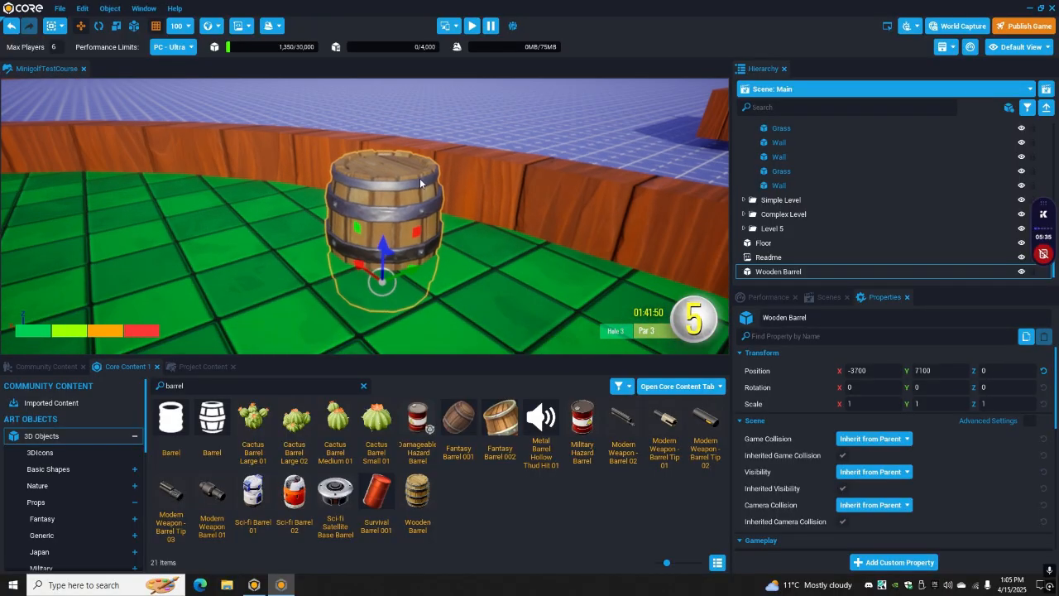
right_click_drag(472, 213, 533, 269)
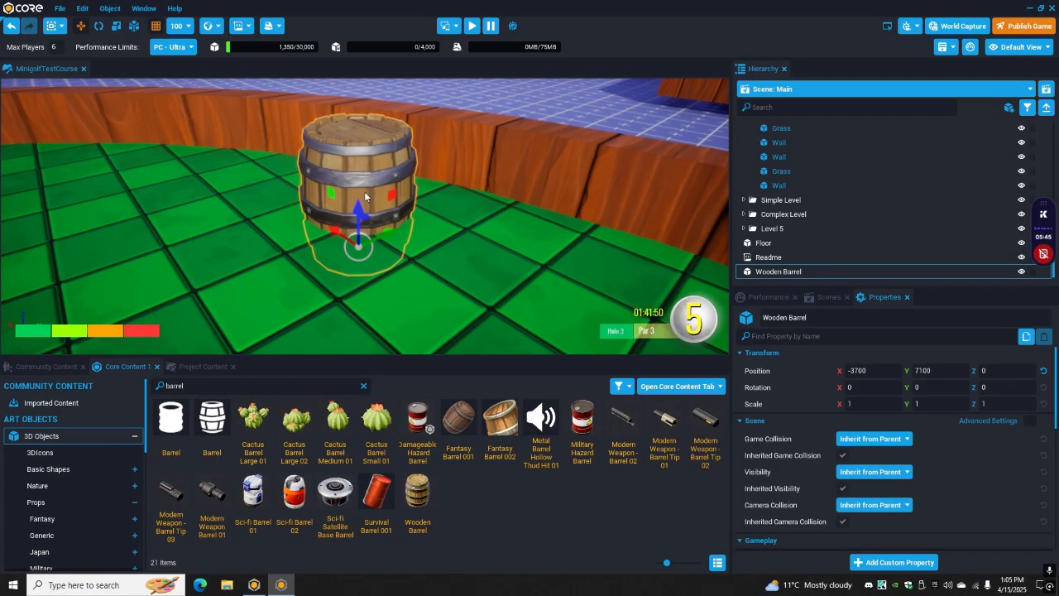
- Test the 100-unit grid snapping by moving the wooden barrel up to Z 100 and back down to Z 0
left_click_drag(359, 206, 377, 171)
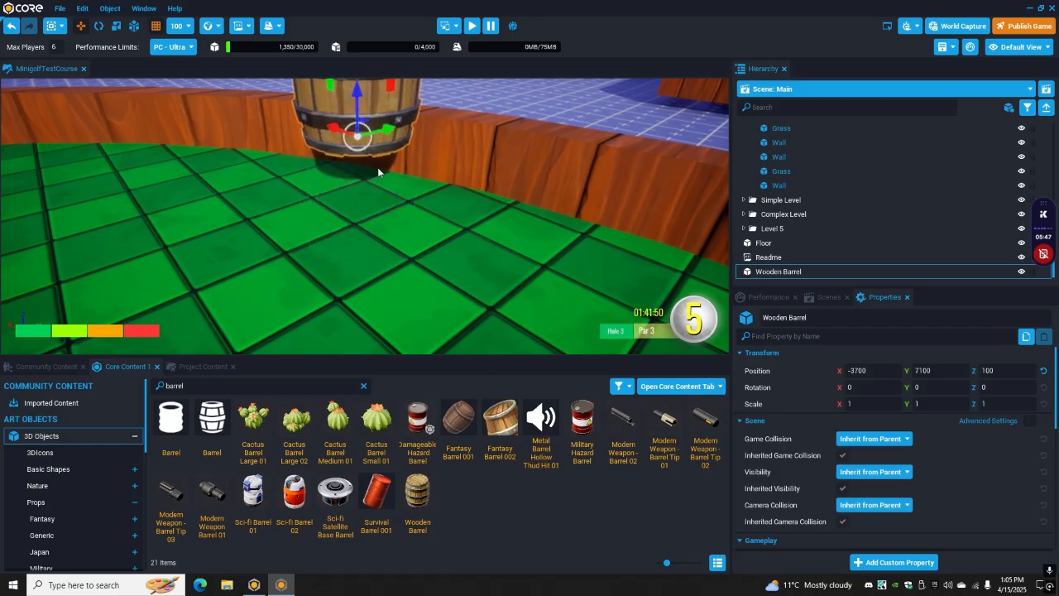
right_click_drag(388, 176, 536, 202)
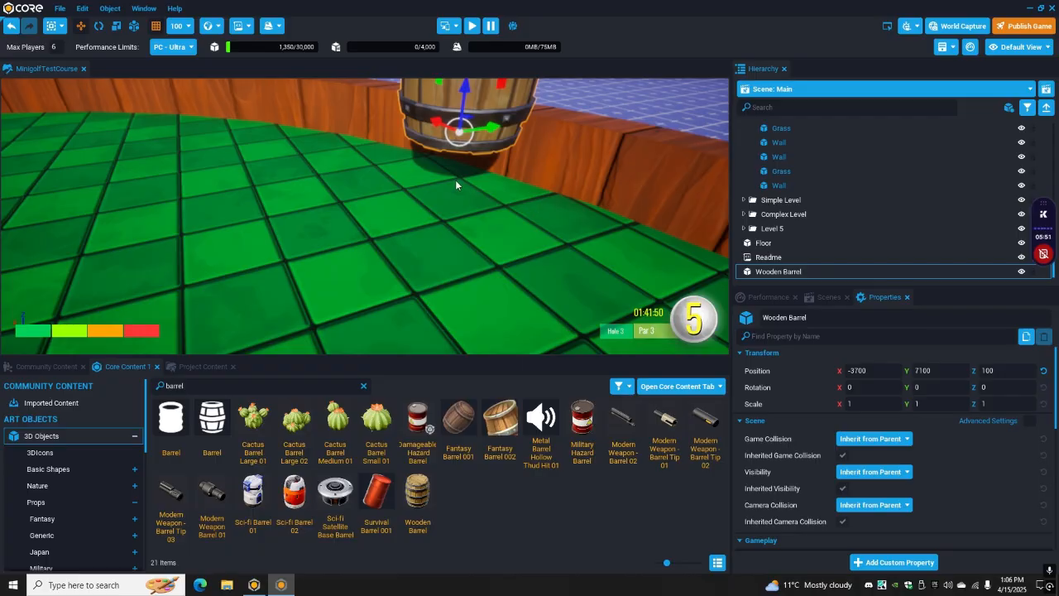
right_click_drag(430, 176, 463, 187)
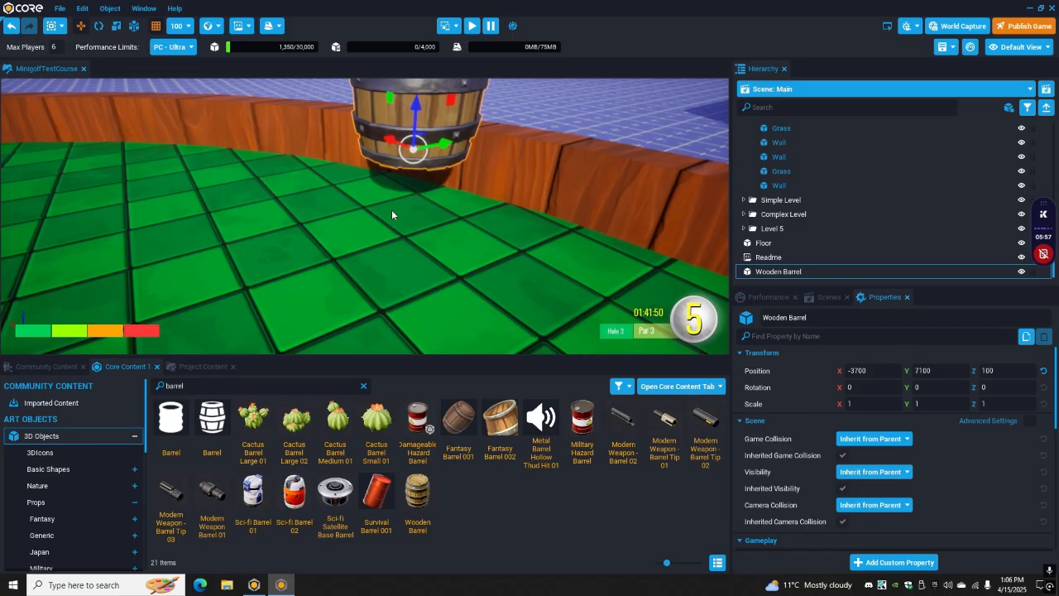
key("f")
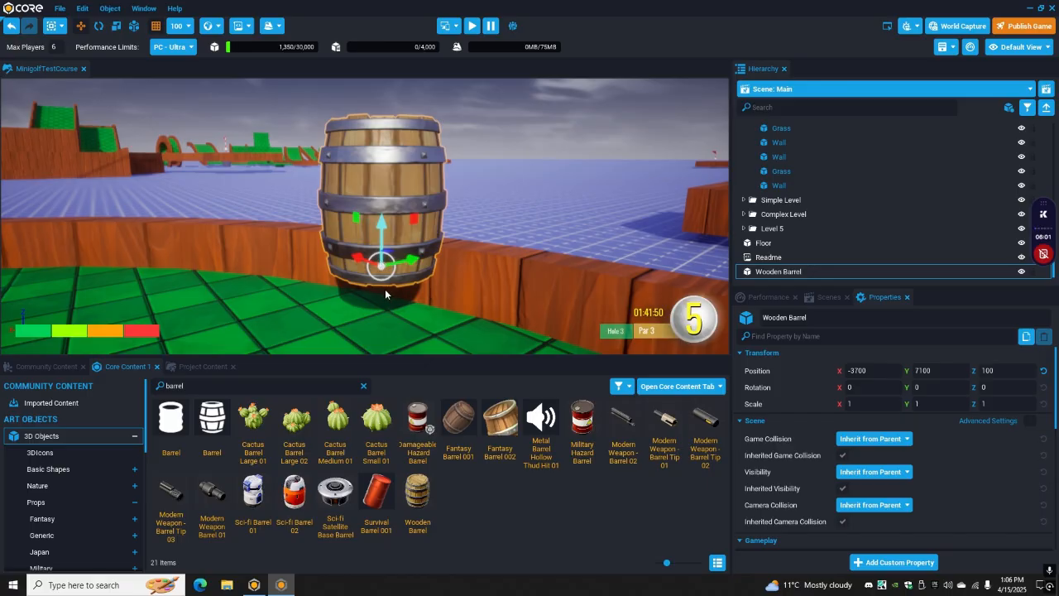
left_click_drag(384, 287, 382, 351)
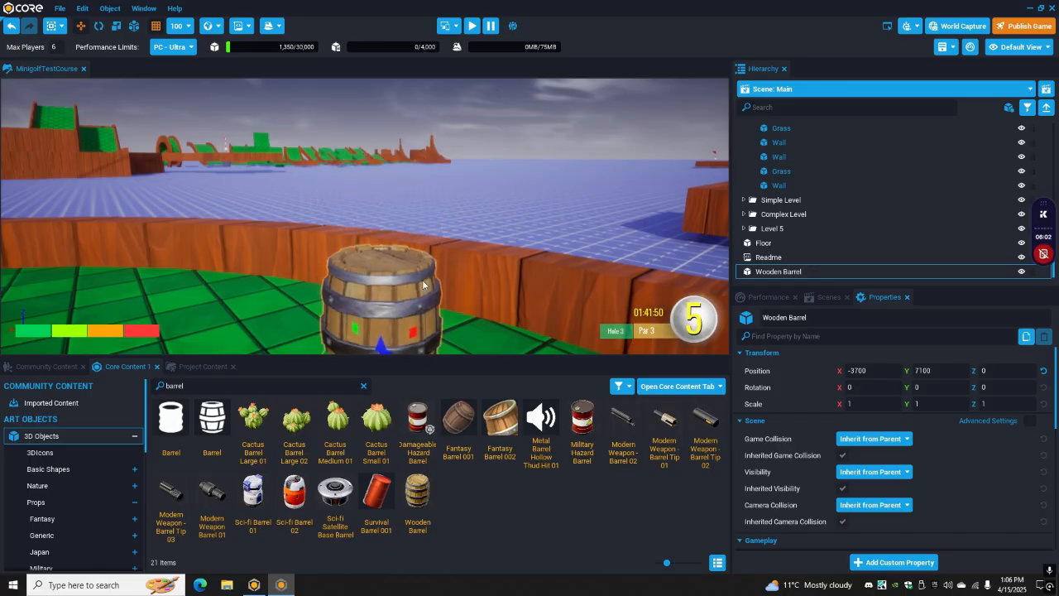
- Duplicate the wooden barrel in place
left_click(807, 273)
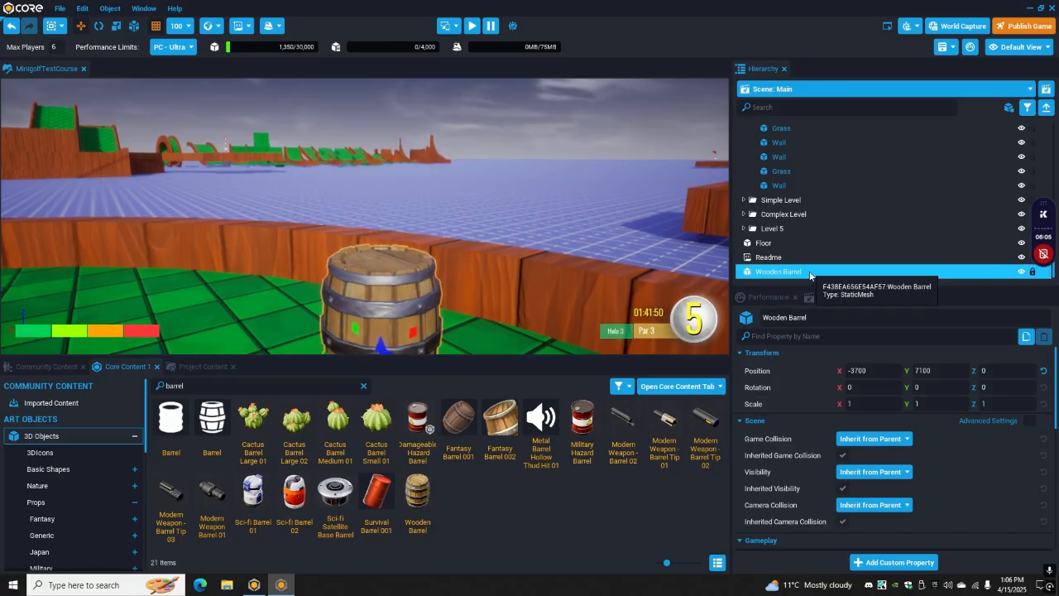
key("ctrl+w")
right_click_drag(442, 268, 443, 314)
key("s")
key("w")
key("q")
- Replace the duplicate barrel's mesh with Cylinder Bulged, searching the mesh picker for "cyl"
scroll(894, 488, "down", 8)
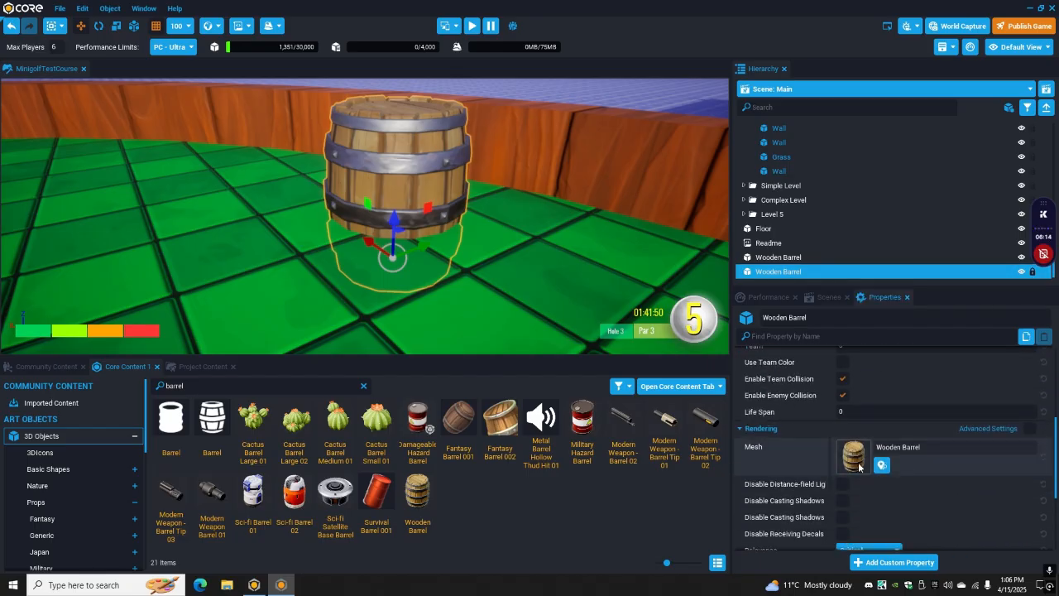
left_click(858, 456)
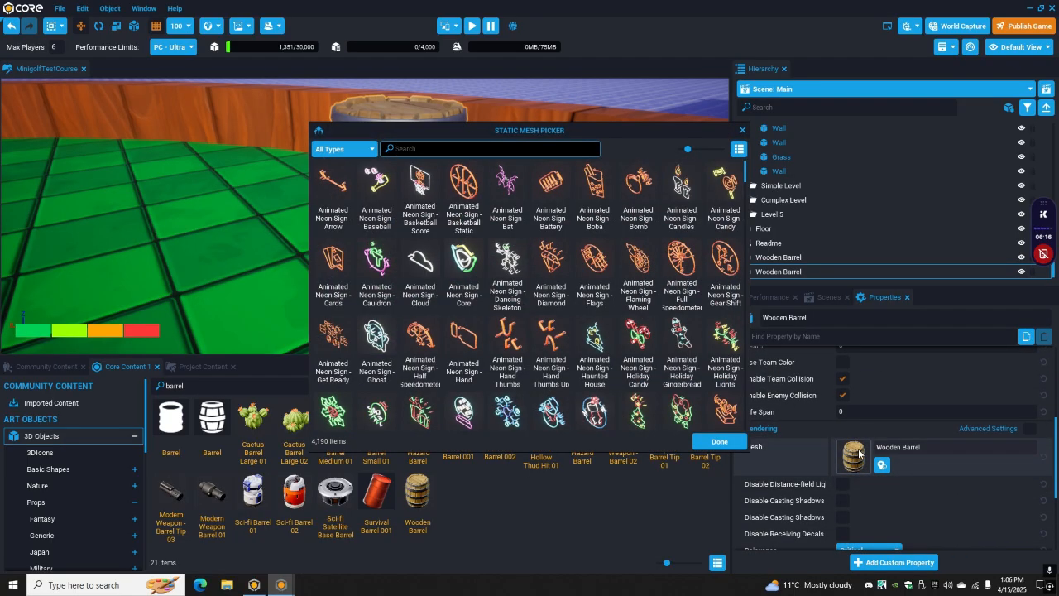
type("cyl")
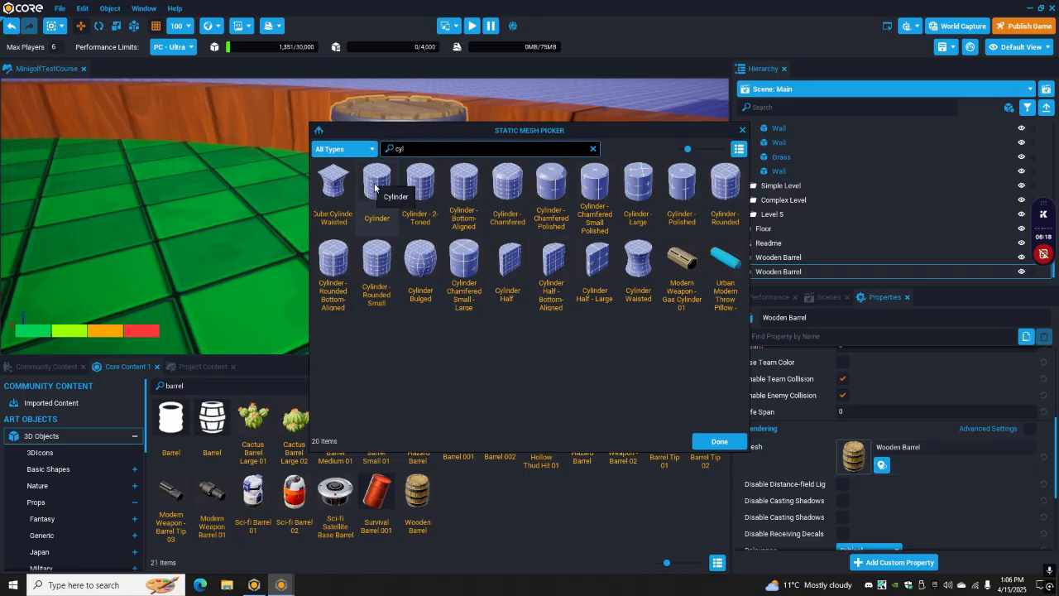
left_click(368, 186)
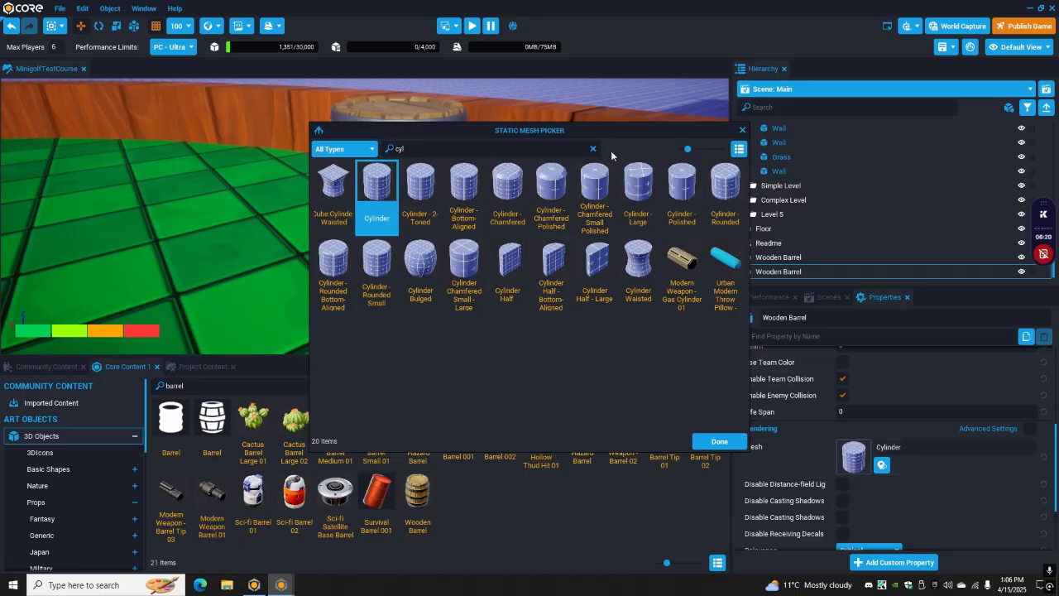
left_click(423, 262)
left_click(717, 441)
- With grid snapping off, raise the original wooden barrel to about Z 41 to stand on the grass, and lift the bulged cylinder around it
right_click_drag(637, 319, 519, 253)
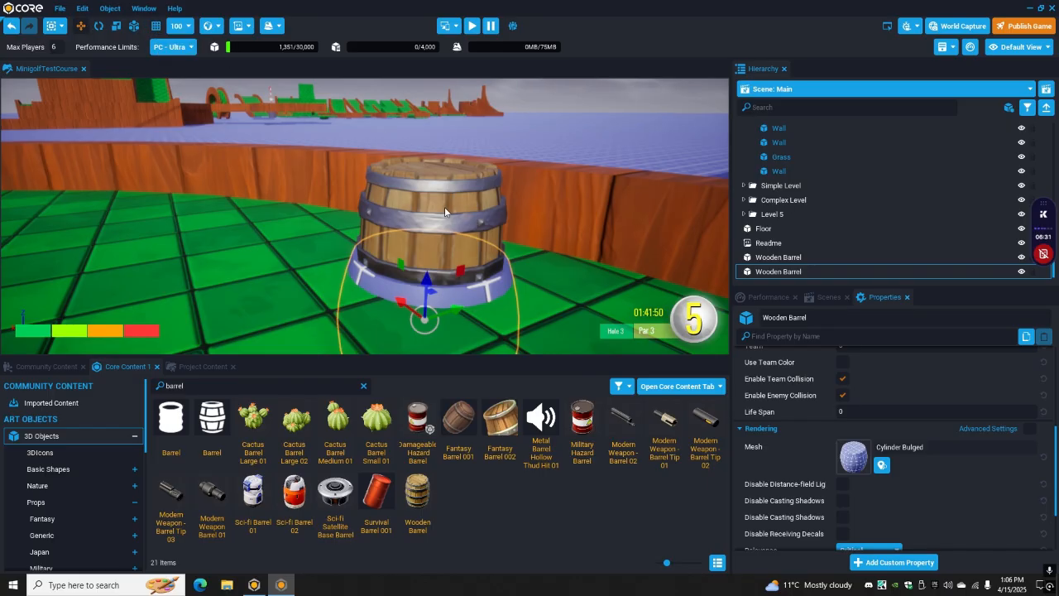
left_click(437, 253)
left_click_drag(425, 277, 423, 229)
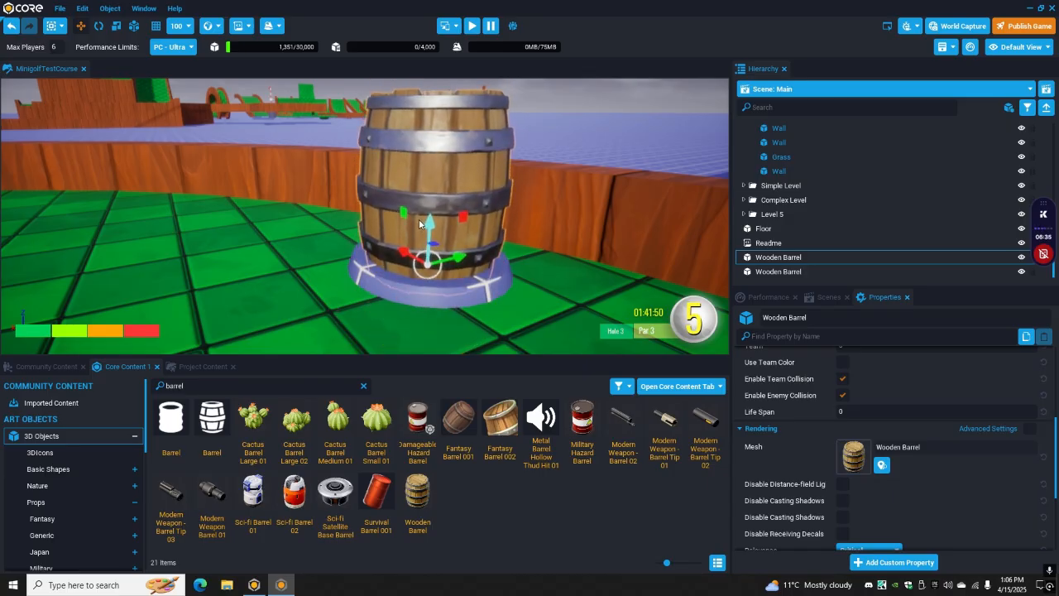
left_click(472, 278)
left_click_drag(430, 281, 438, 138)
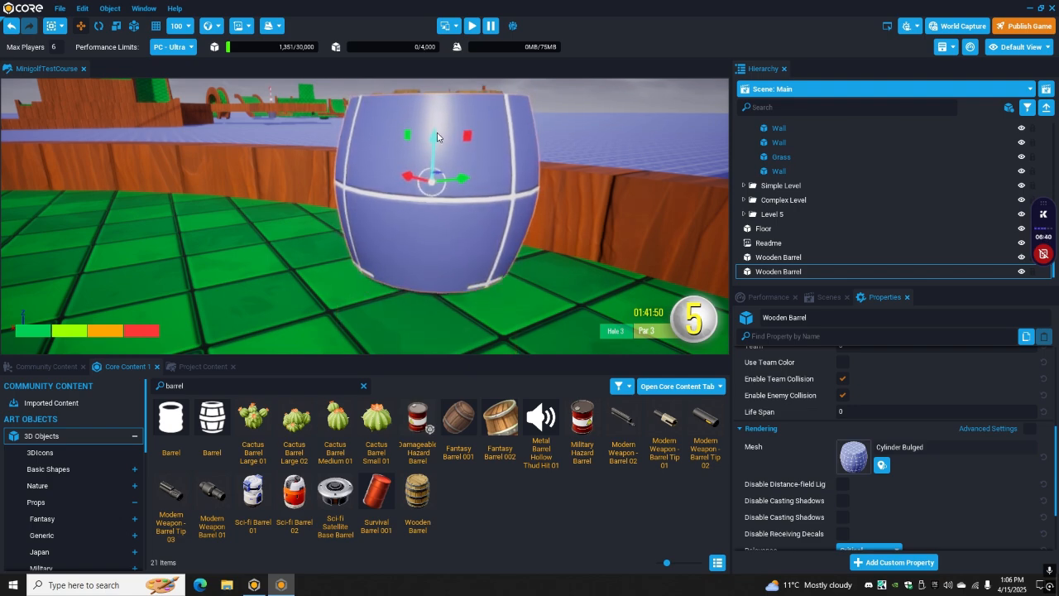
- Scale the bulged cylinder to about 0.88 × 0.88 × 1.16 to match the barrel, and adjust its height to about Z 93
left_click(132, 28)
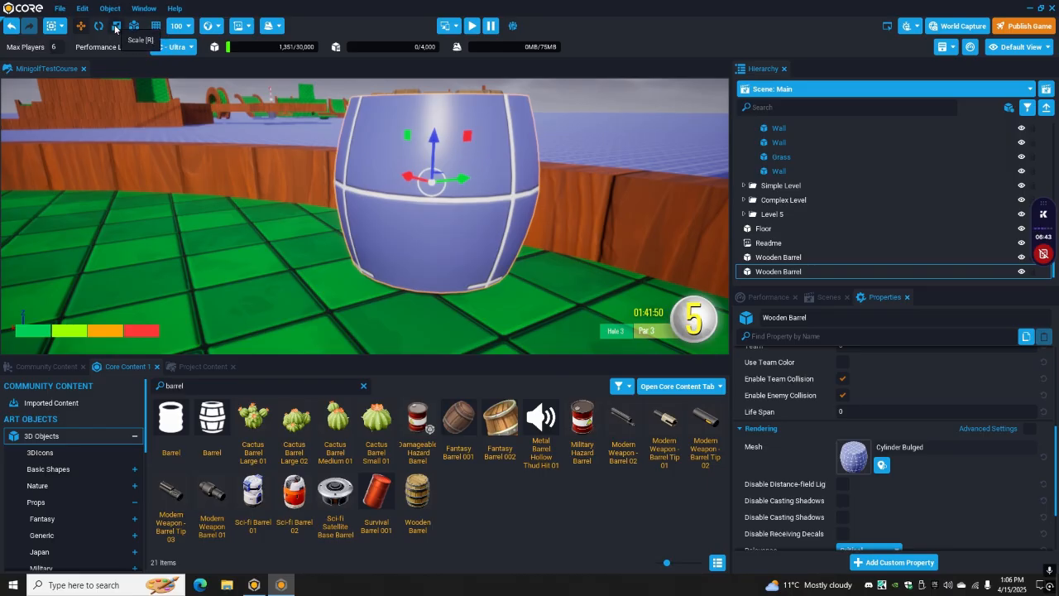
left_click_drag(427, 184, 408, 183)
mouse_move(435, 138)
left_mouse_down()
mouse_move(438, 117)
mouse_move(439, 125)
left_mouse_up()
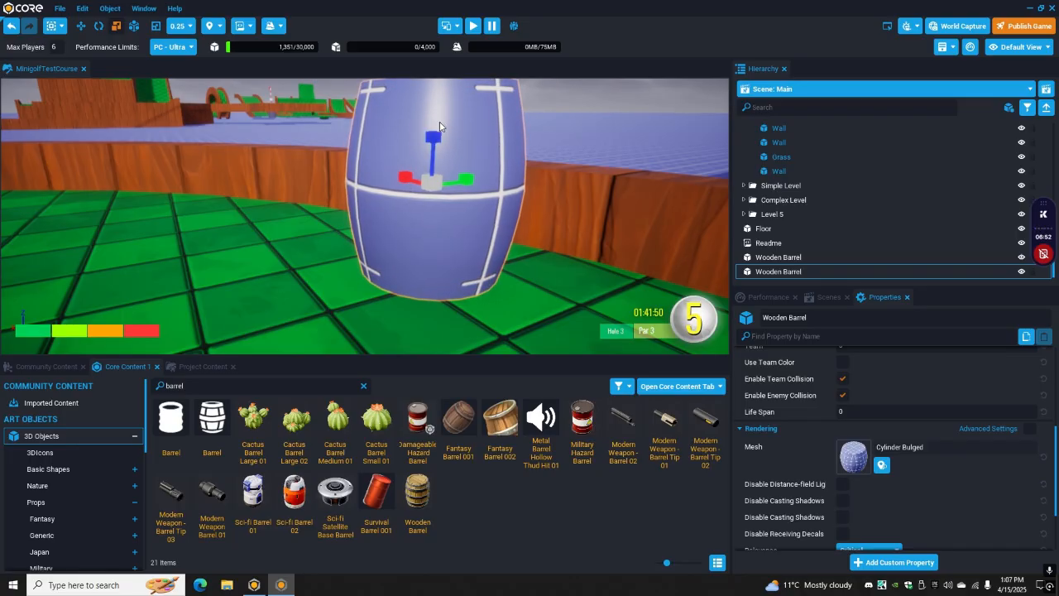
left_click(84, 27)
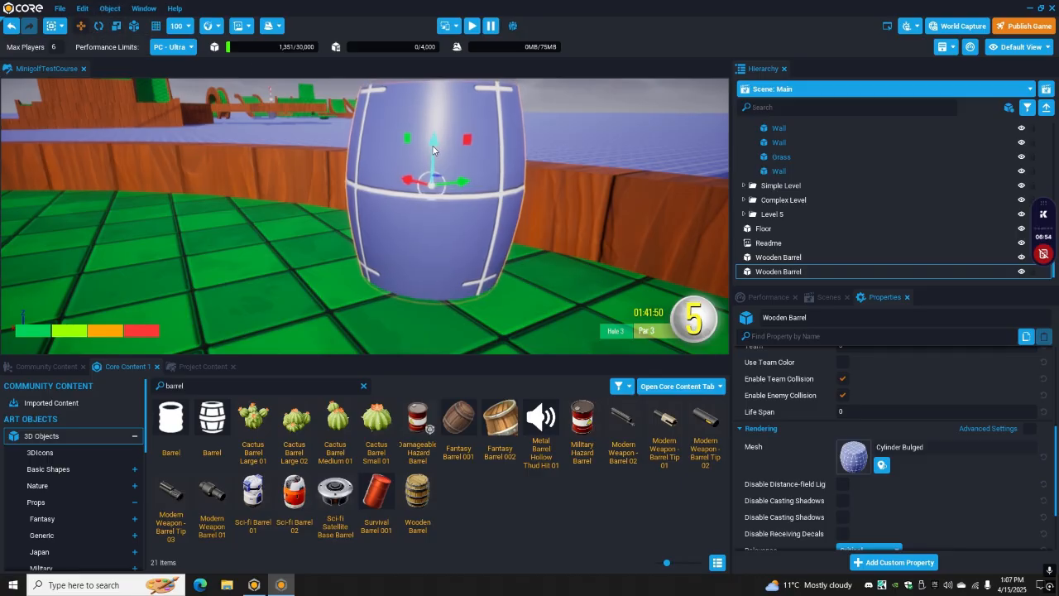
left_click_drag(431, 150, 432, 154)
- Set the bulged cylinder's visibility to Force Off so only the wooden barrel inside it shows
right_click_drag(434, 154, 621, 185)
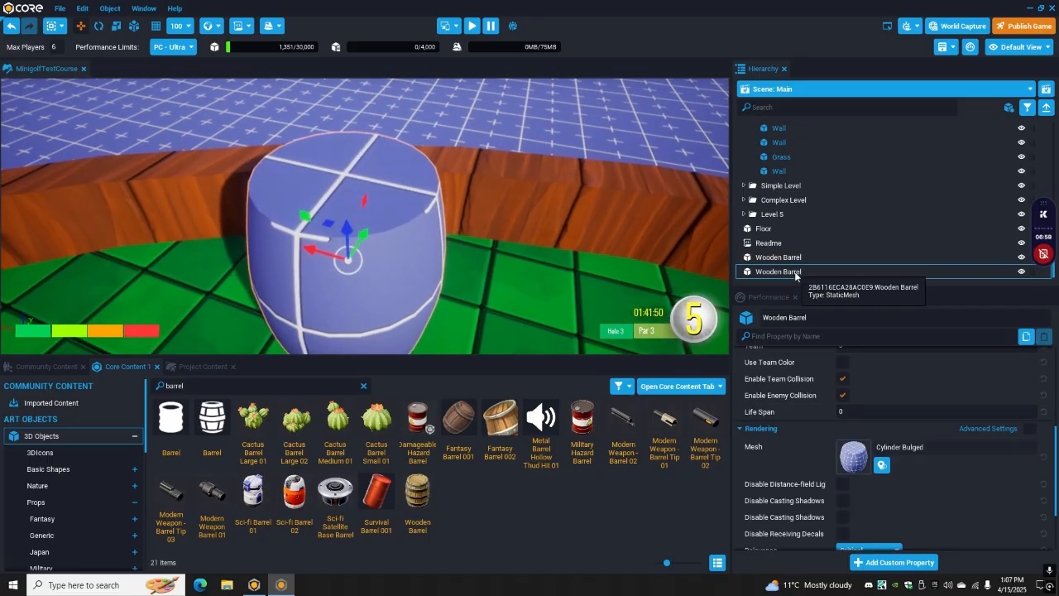
scroll(828, 508, "down", 2)
scroll(826, 508, "down", 3)
scroll(824, 488, "up", 10)
scroll(823, 476, "up", 1)
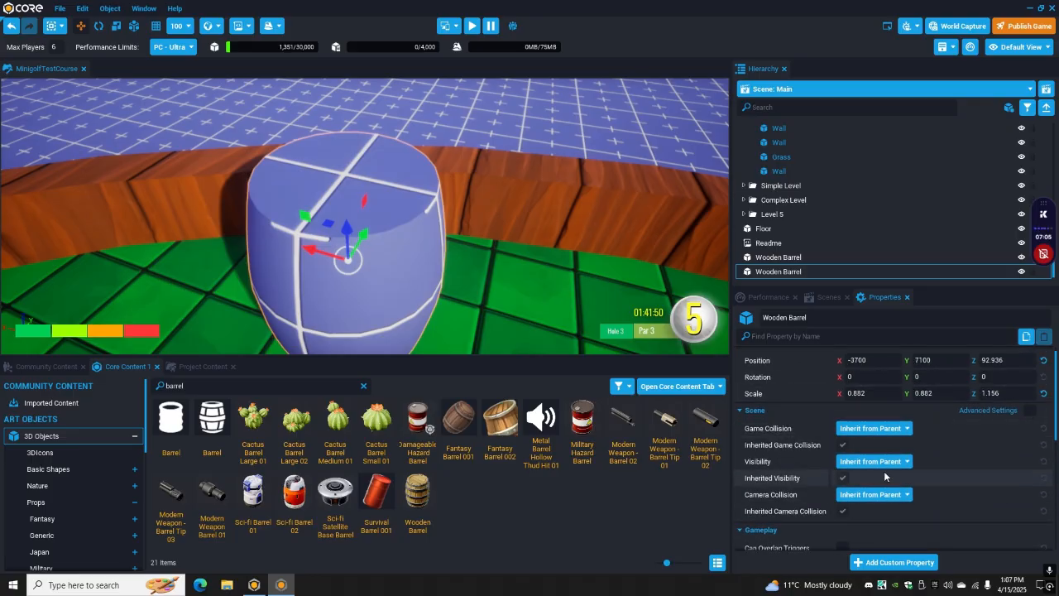
left_click(861, 461)
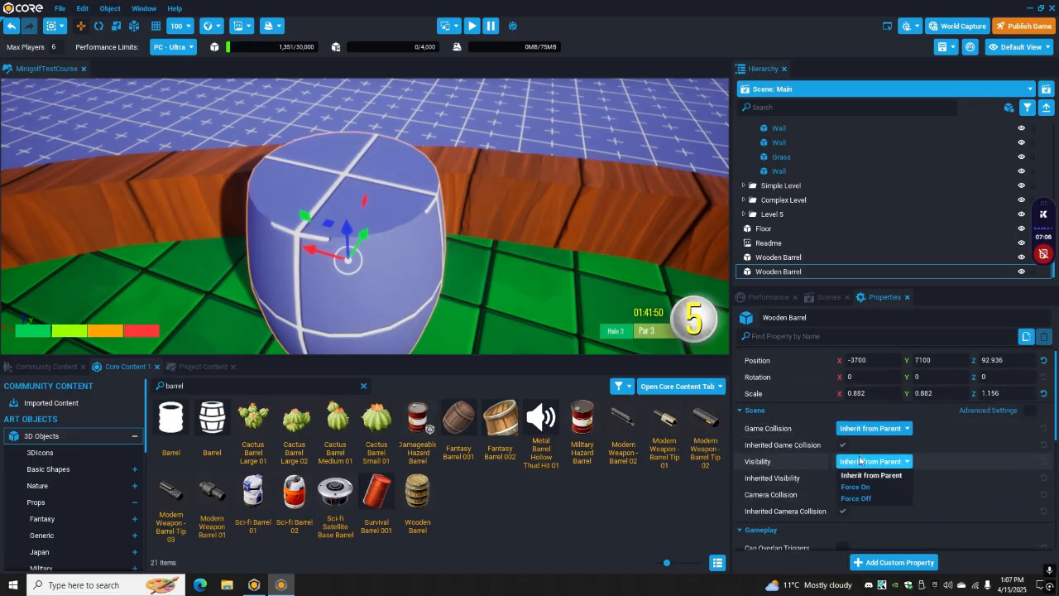
left_click(865, 500)
scroll(494, 271, "up", 5)
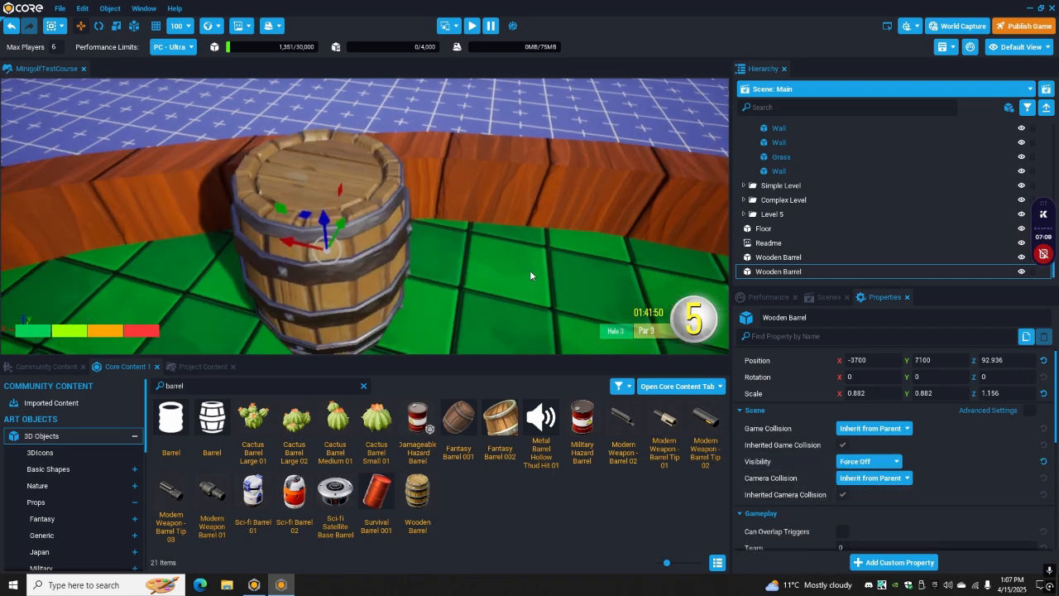
scroll(528, 278, "down", 5)
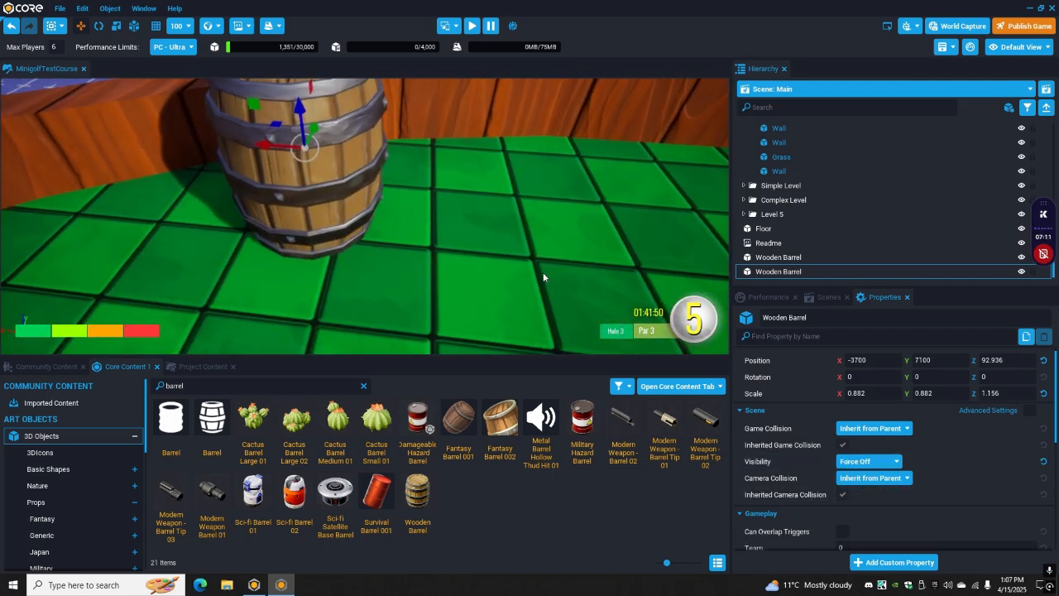
- Rename the hidden bulged cylinder as Wall
left_click(808, 275)
left_click(807, 276)
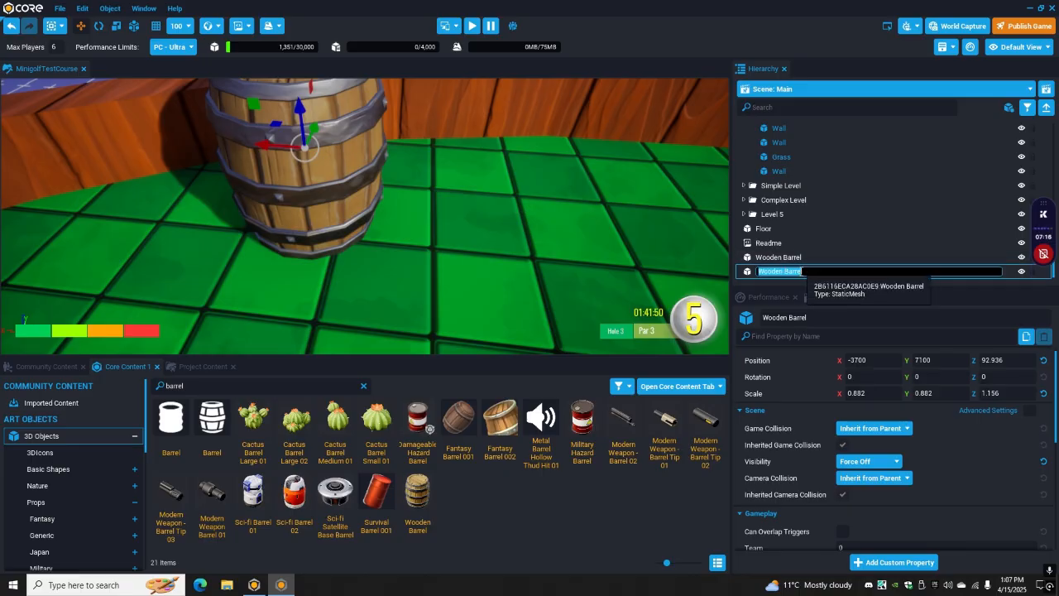
key("Return")
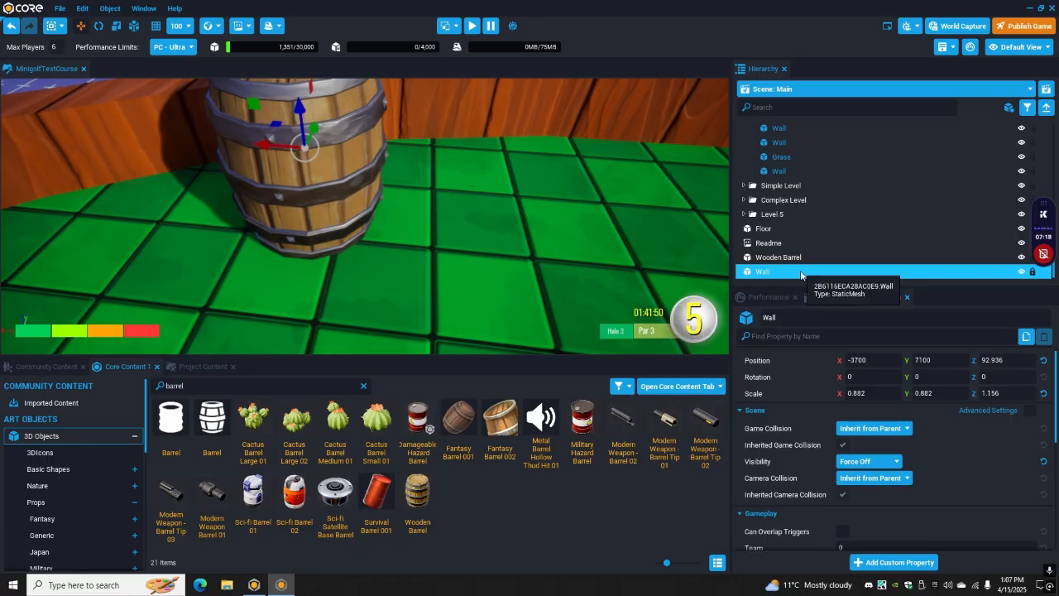
- Move the Wooden Barrel and its hidden Wall cylinder together in the hierarchy, in among the new level's course tiles just above Curve
left_click(783, 259)
left_click(783, 270, "shift")
left_click_drag(786, 274, 799, 176)
key("s")
right_click_drag(547, 171, 545, 175)
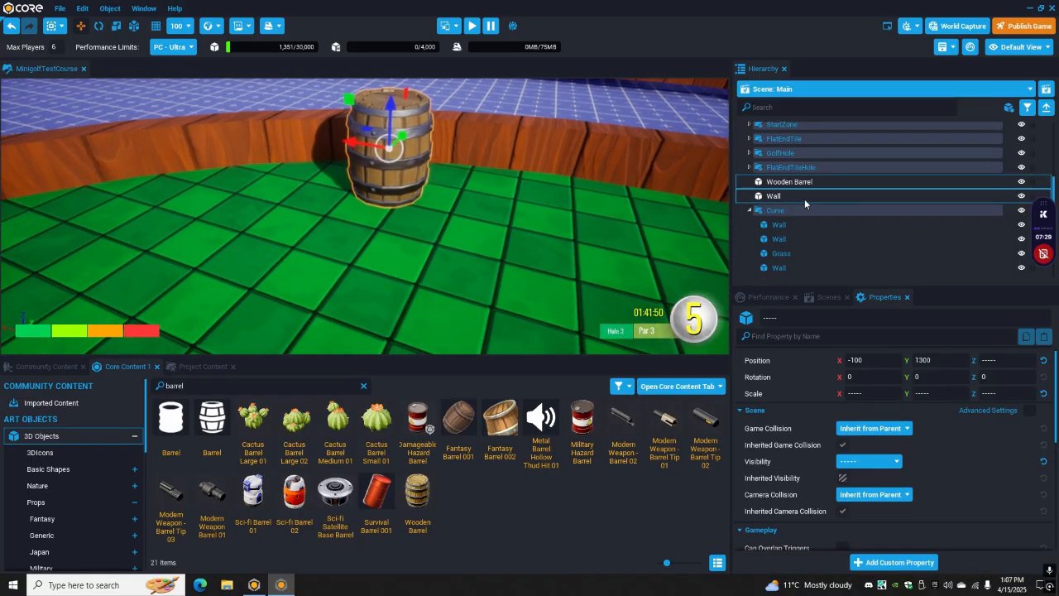
- Inspect the Wooden Barrel and the hidden Wall cylinder individually, comparing their properties
left_click(808, 183)
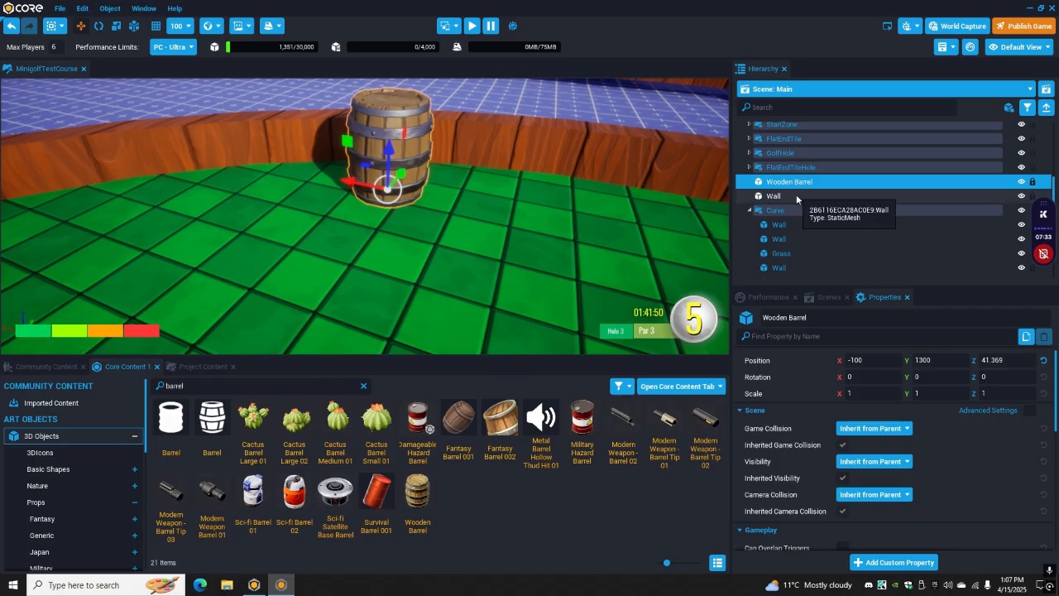
left_click(796, 196)
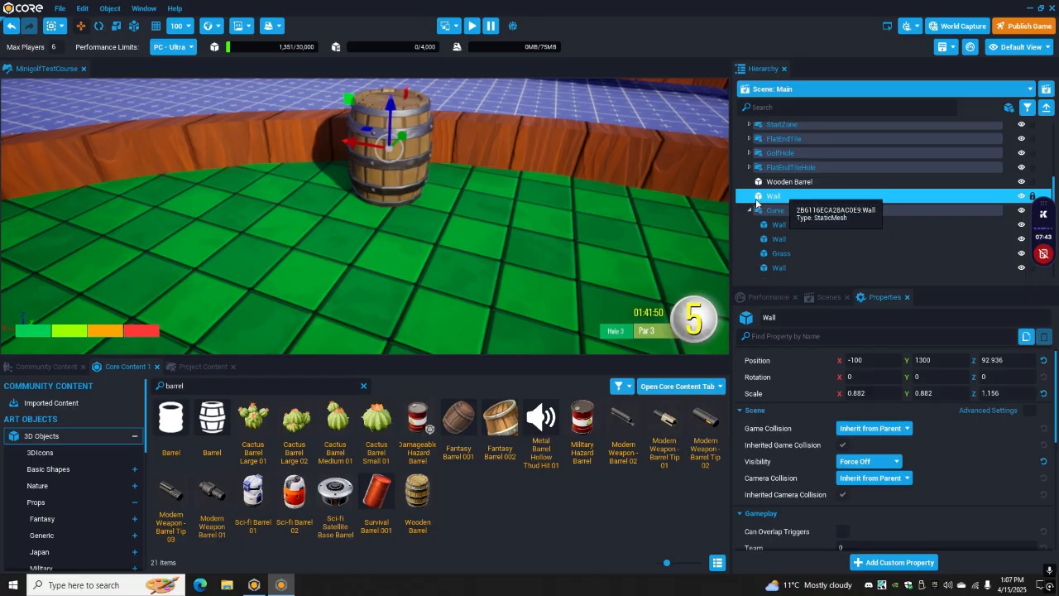
scroll(242, 244, "down", 2)
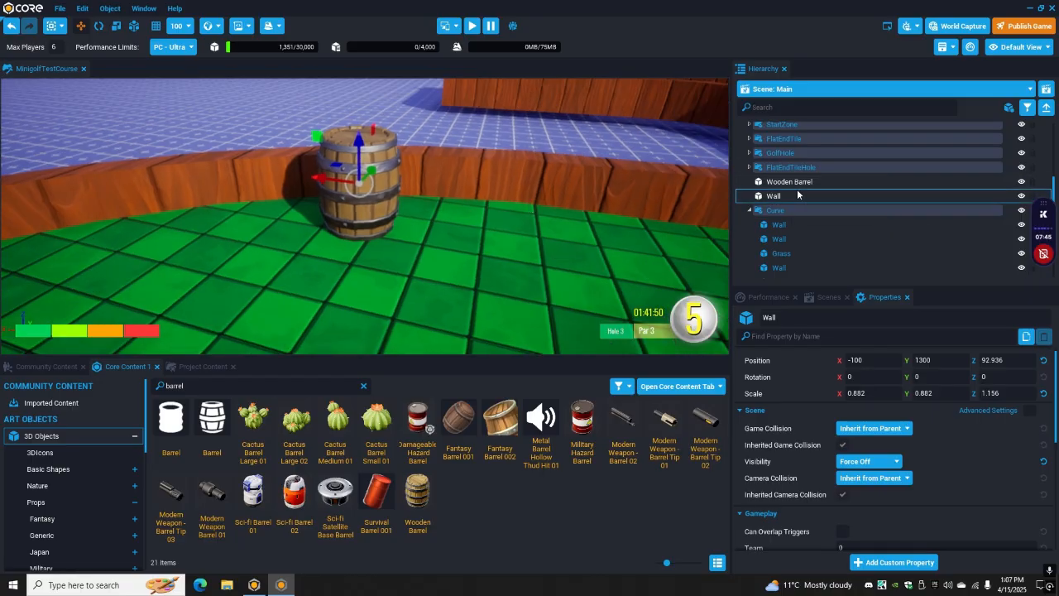
scroll(617, 220, "down", 1)
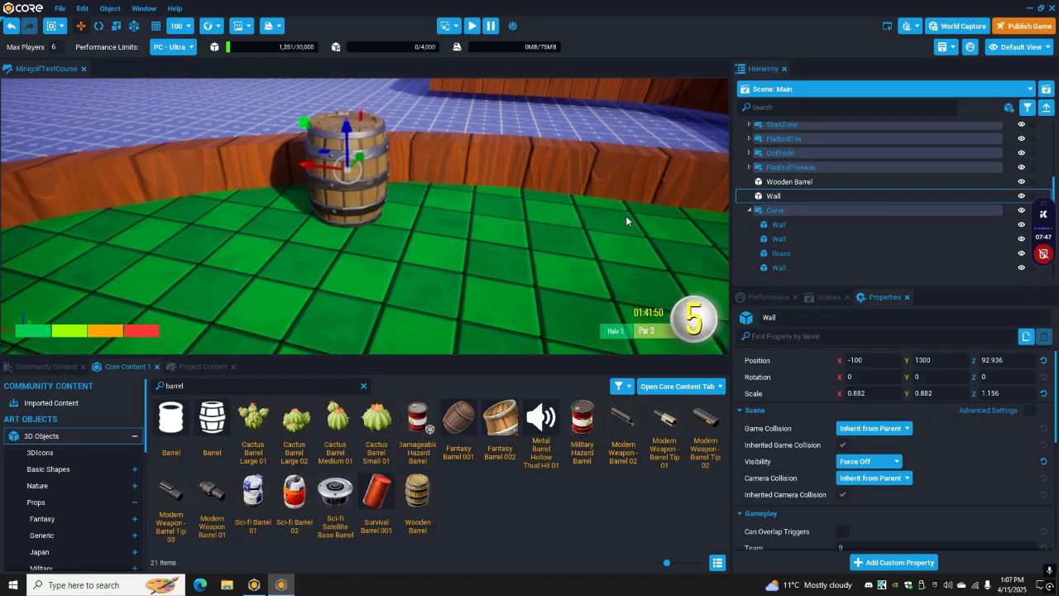
- Examine the wooden barrel's placement beside the curved wall up close and from above the whole course
right_click_drag(225, 282, 419, 272)
key("s")
key("d")
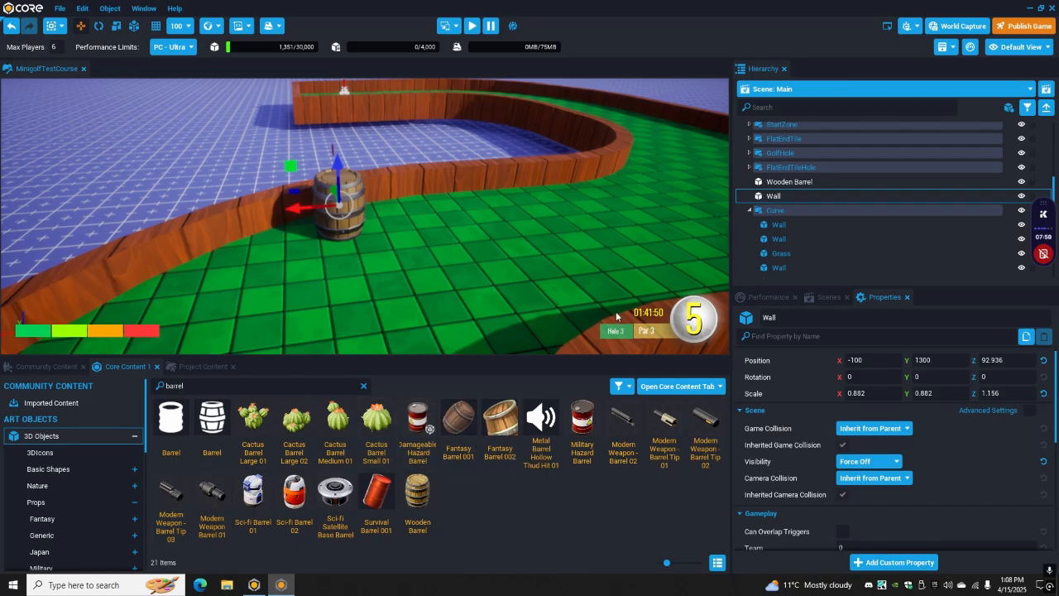
right_click_drag(569, 199, 596, 232)
key("a")
right_click_drag(487, 237, 490, 237)
key("w")
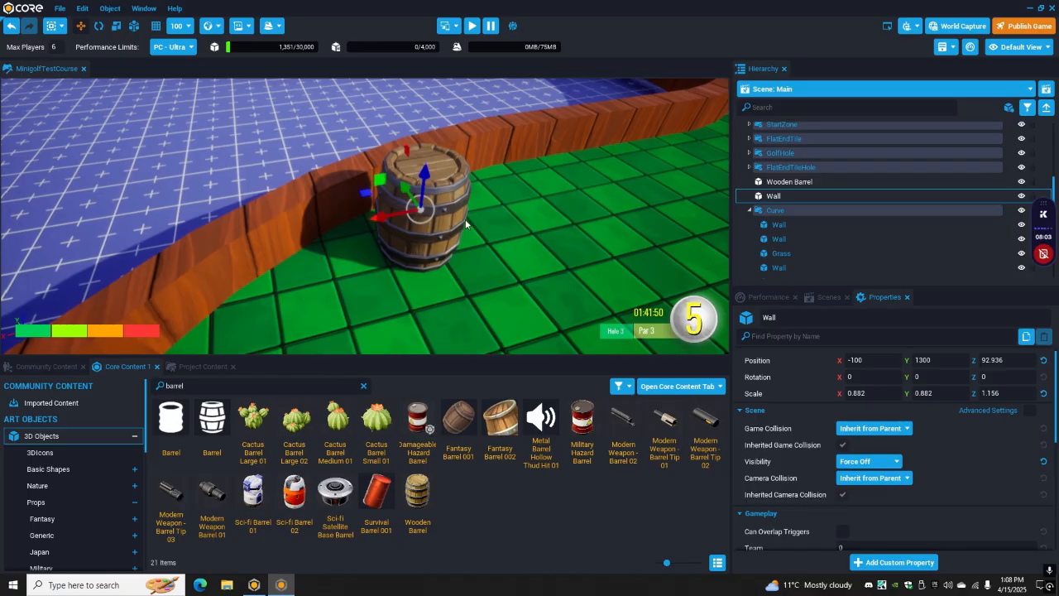
right_click_drag(563, 219, 581, 236)
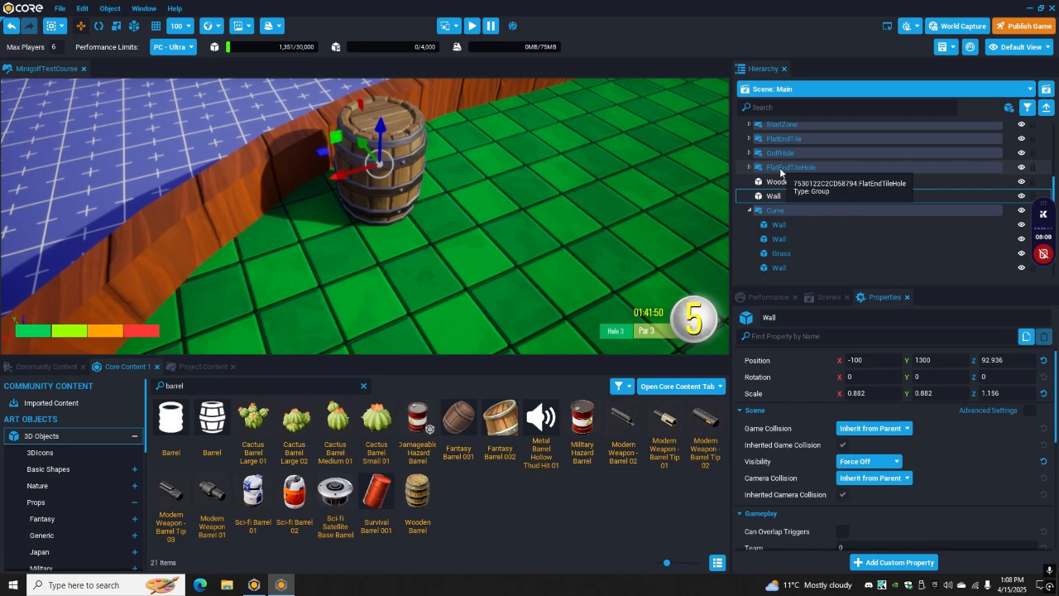
right_click_drag(594, 234, 552, 215)
right_click_drag(453, 290, 473, 235)
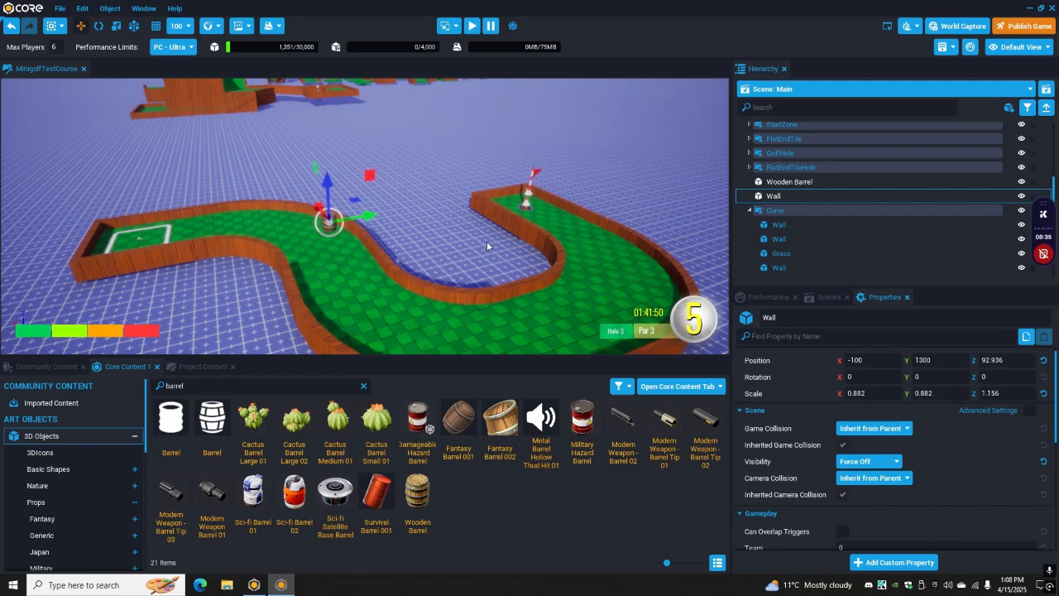
right_click_drag(480, 241, 441, 213)
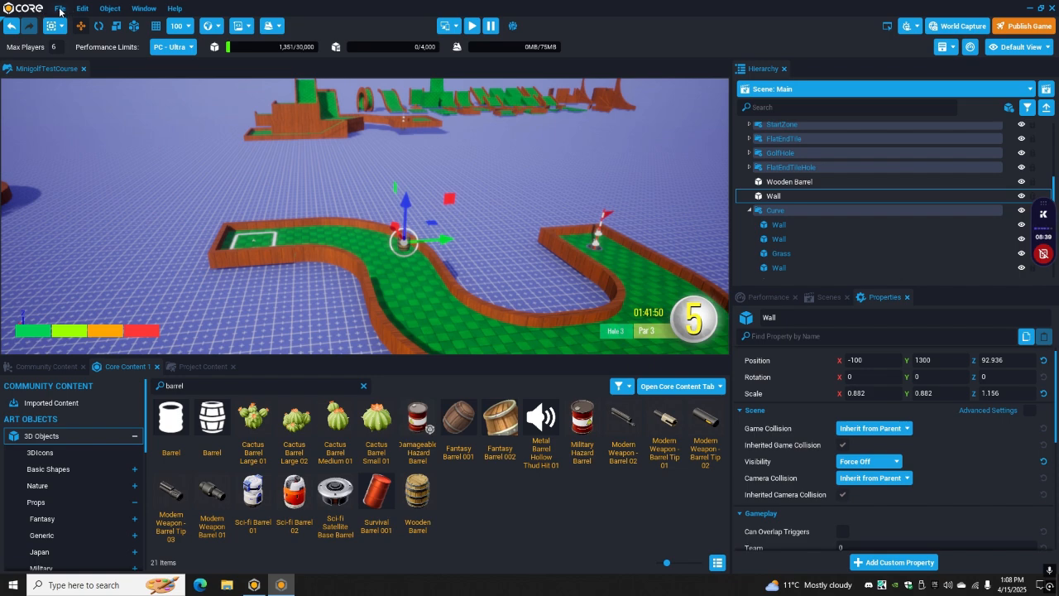
- Save the MinigolfTestCourse project and switch to editing the Indoor Minigolf project
left_click(60, 9)
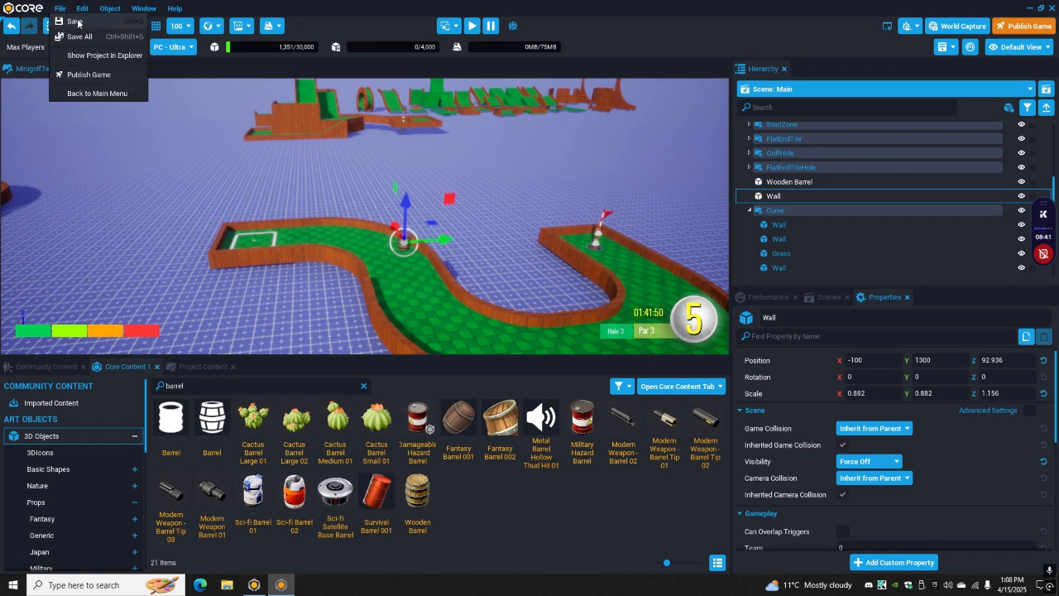
left_click(91, 23)
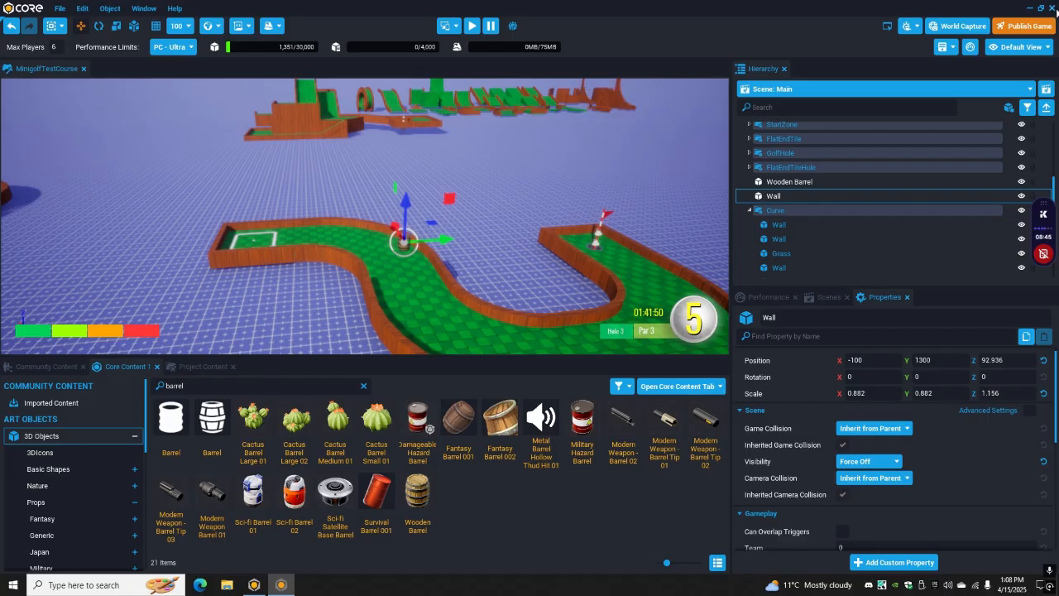
left_click(1052, 8)
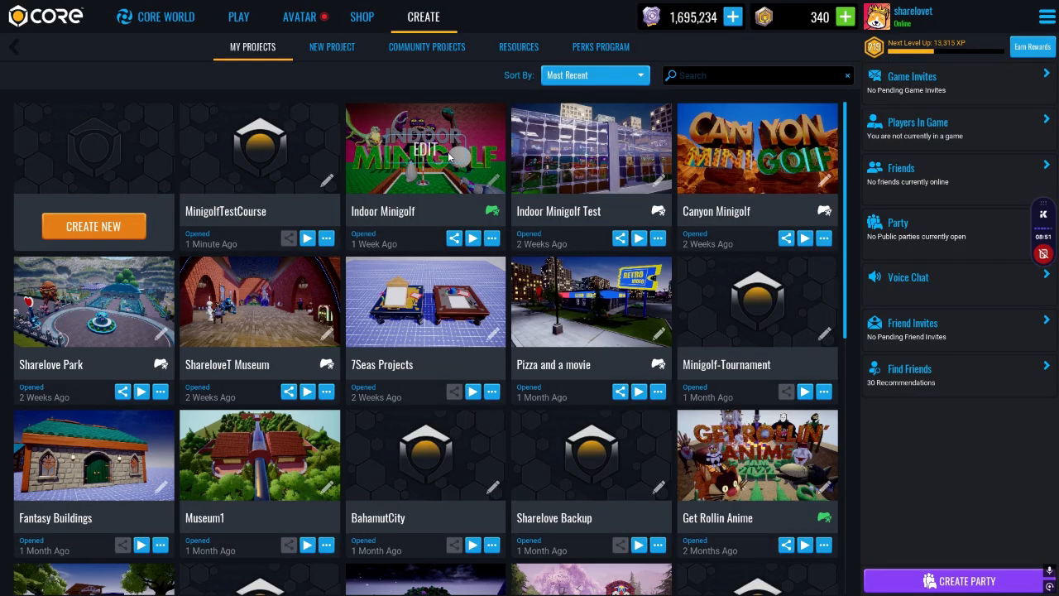
left_click(420, 149)
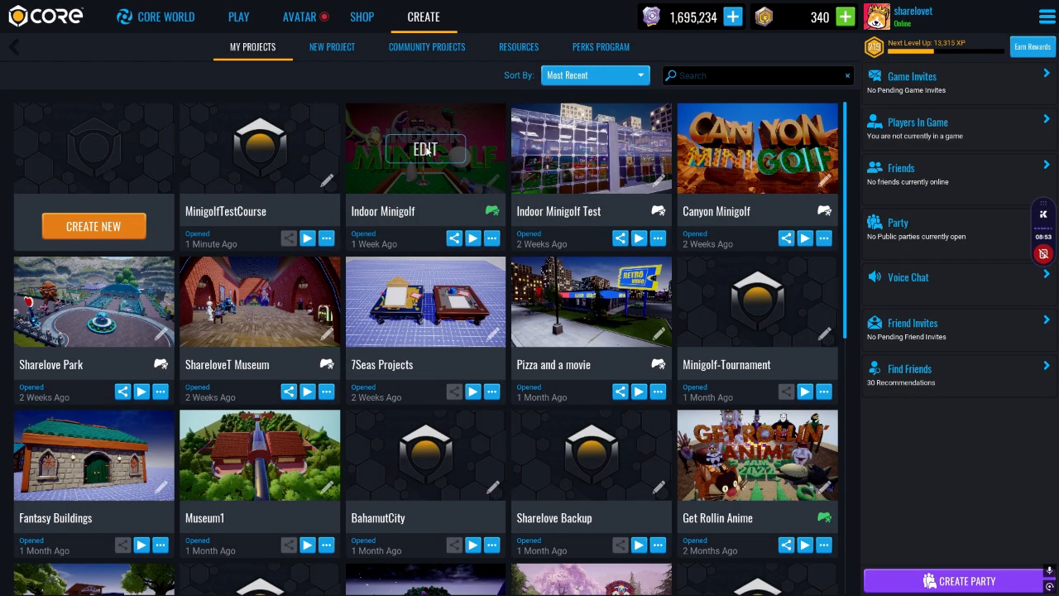
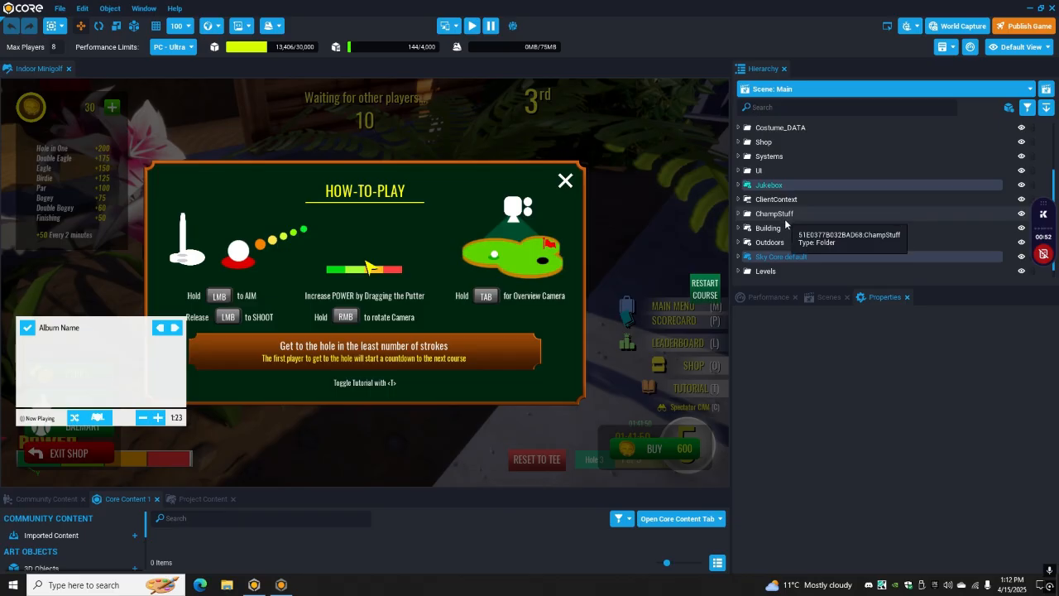
- Set the visibility of both the UI folder and the Jukebox to Force Off, clearing the overlays from the scene
left_click(807, 171)
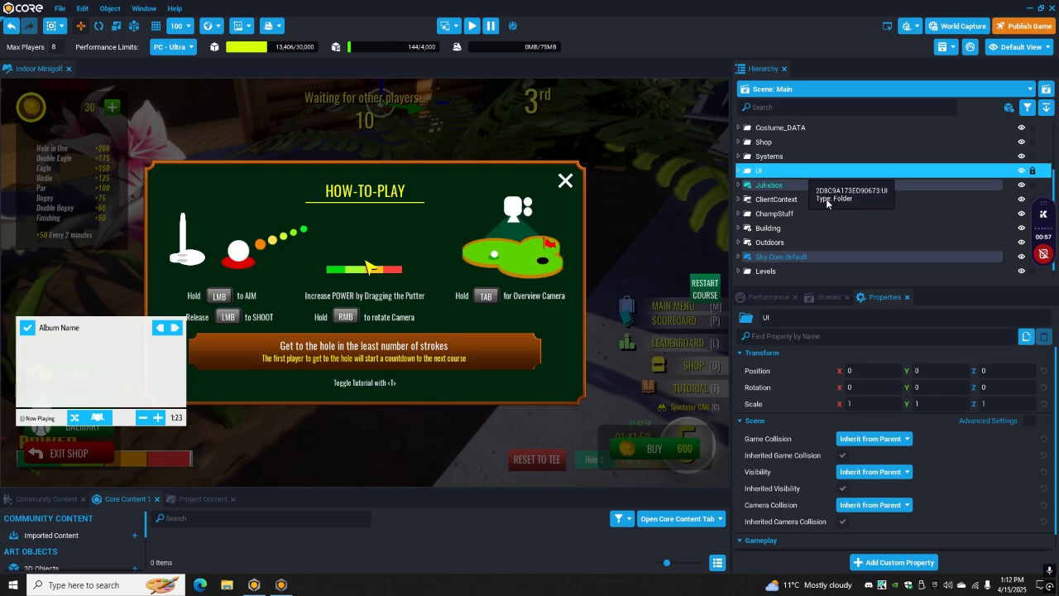
left_click(869, 473)
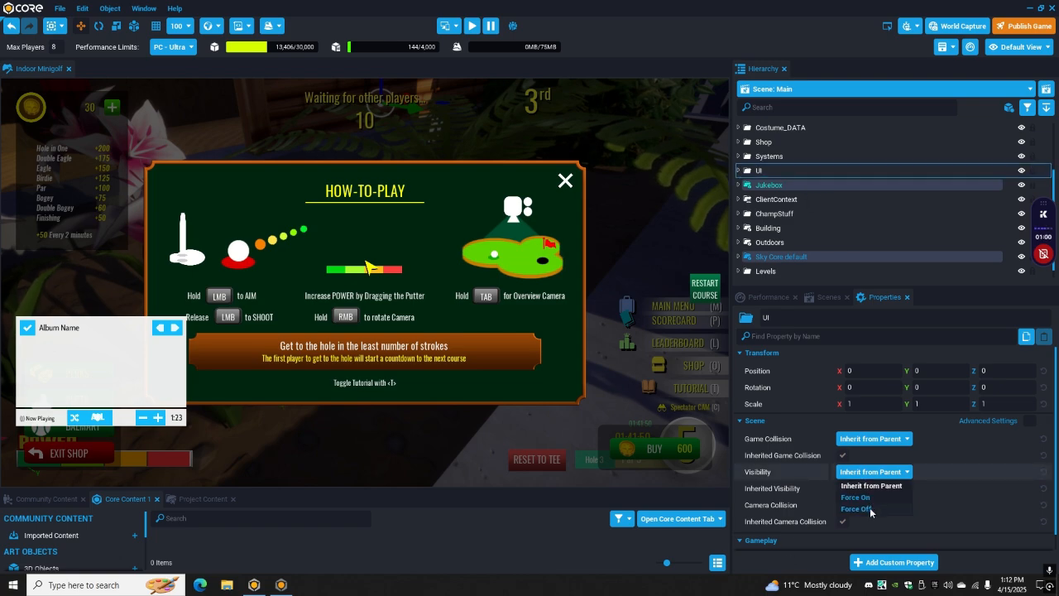
left_click(858, 508)
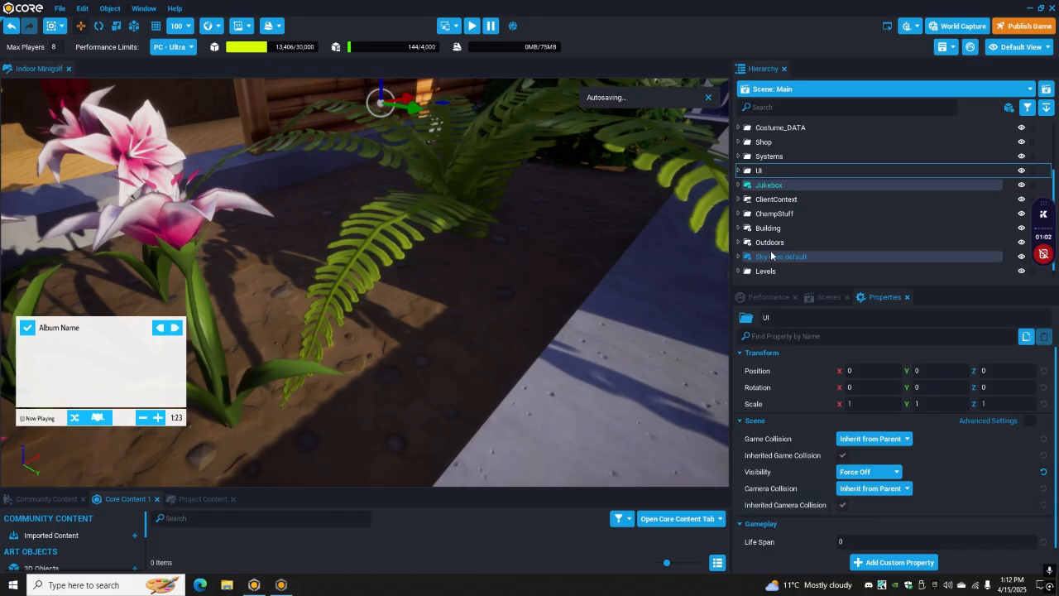
left_click(770, 186)
left_click(886, 480)
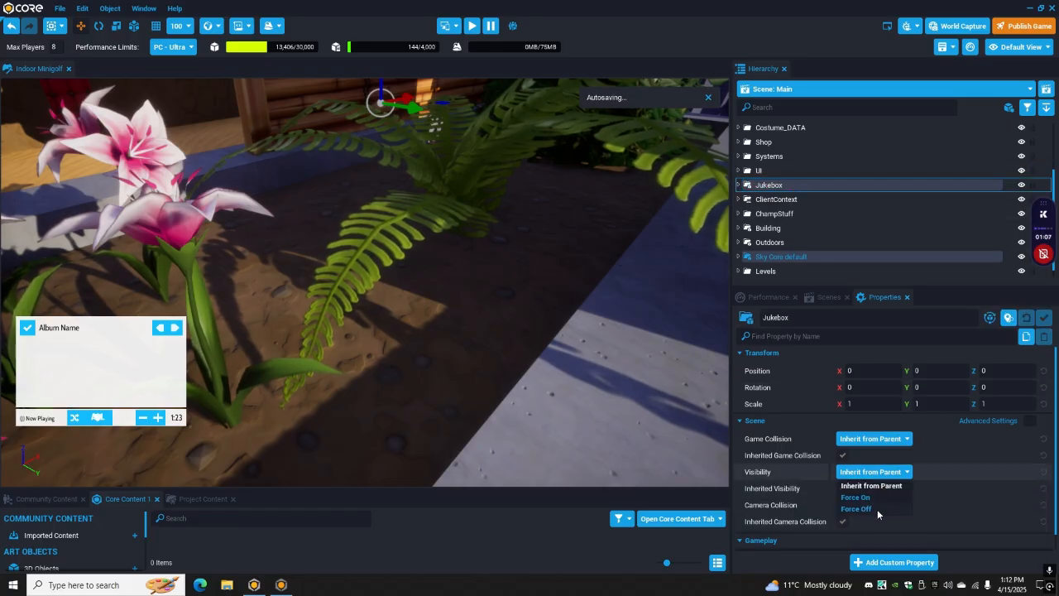
left_click(877, 509)
- Examine the starting tee area, the admission building and the minigolf green on its roof
right_click_drag(325, 225, 547, 272)
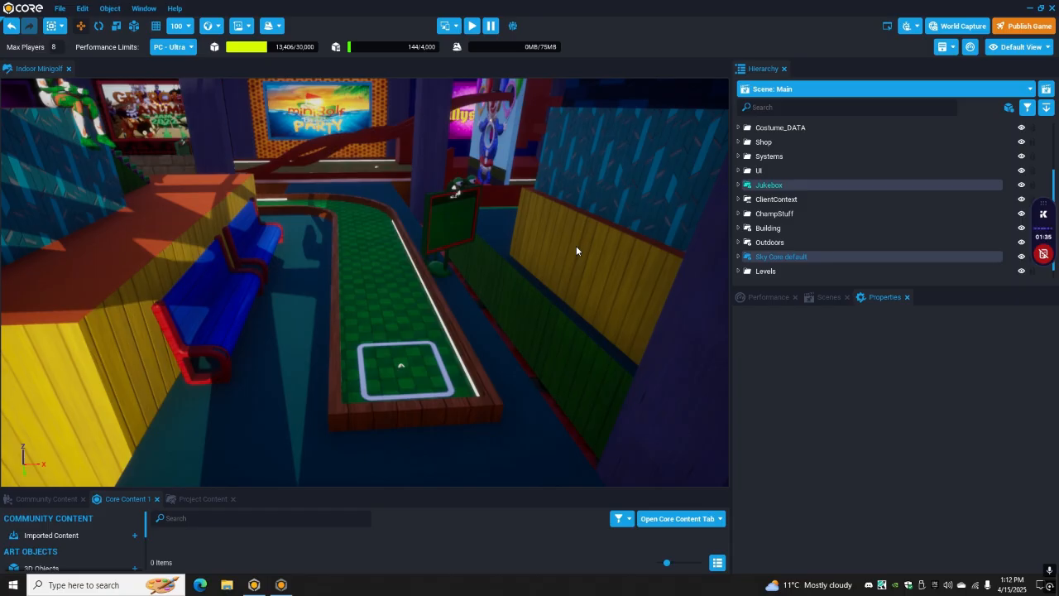
right_click_drag(575, 246, 224, 331)
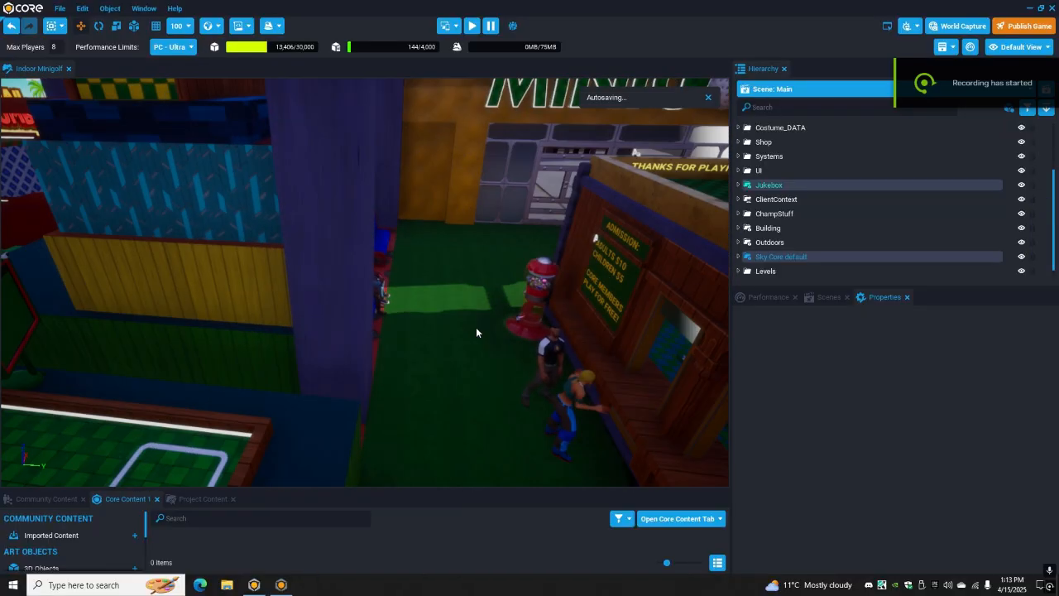
right_click_drag(451, 291, 258, 263)
scroll(259, 259, "down", 3)
scroll(258, 259, "up", 6)
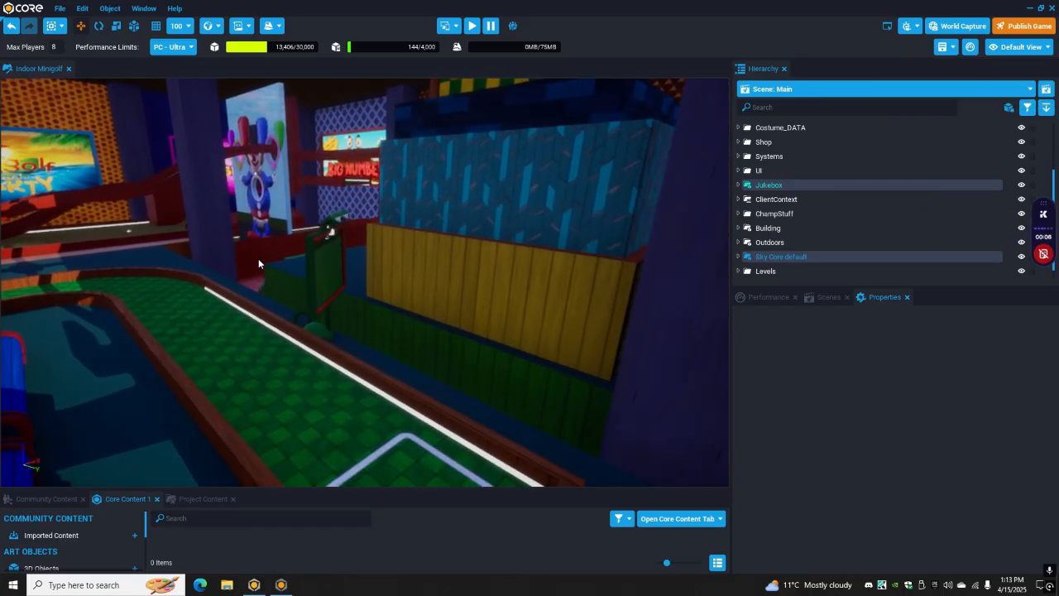
right_click_drag(441, 304, 539, 296)
key("e")
key("w")
key("e")
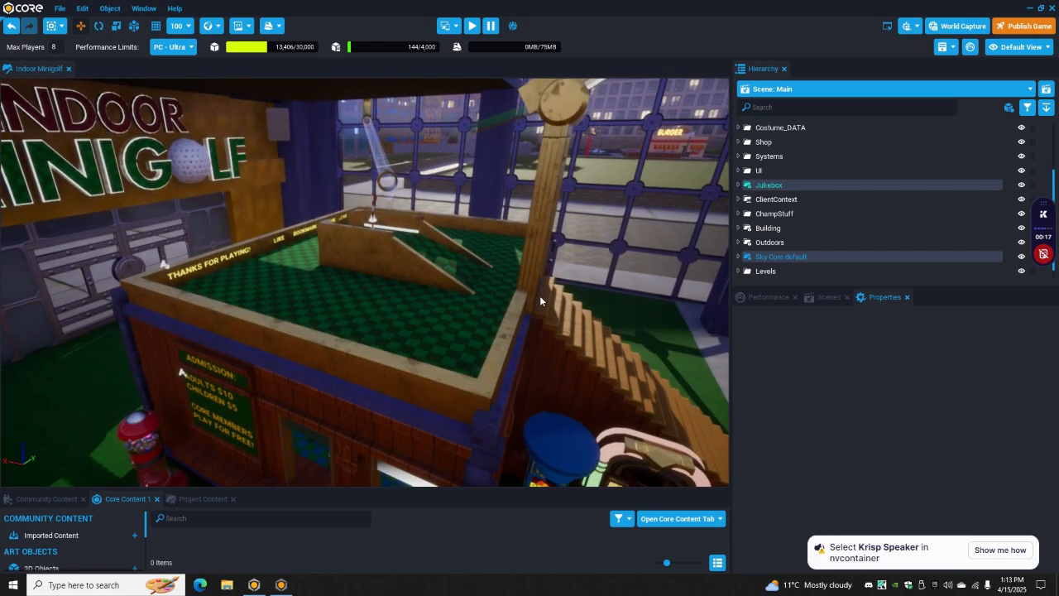
key("w")
- Examine the first hole's lane from its angled side walls to the cup at the owl-emblem building
mouse_move(430, 292)
right_mouse_down()
mouse_move(362, 288)
mouse_move(397, 296)
mouse_move(382, 335)
mouse_move(395, 350)
mouse_move(345, 352)
mouse_move(435, 314)
mouse_move(461, 325)
mouse_move(373, 298)
mouse_move(402, 301)
mouse_move(439, 306)
mouse_move(347, 310)
mouse_move(335, 257)
mouse_move(444, 258)
mouse_move(463, 281)
mouse_move(409, 294)
mouse_move(439, 296)
mouse_move(311, 254)
mouse_move(494, 245)
mouse_move(490, 258)
mouse_move(438, 267)
mouse_move(212, 278)
mouse_move(486, 274)
mouse_move(392, 273)
mouse_move(537, 284)
mouse_move(439, 291)
right_mouse_up()
key("a")
key("w")
key("a")
key("w")
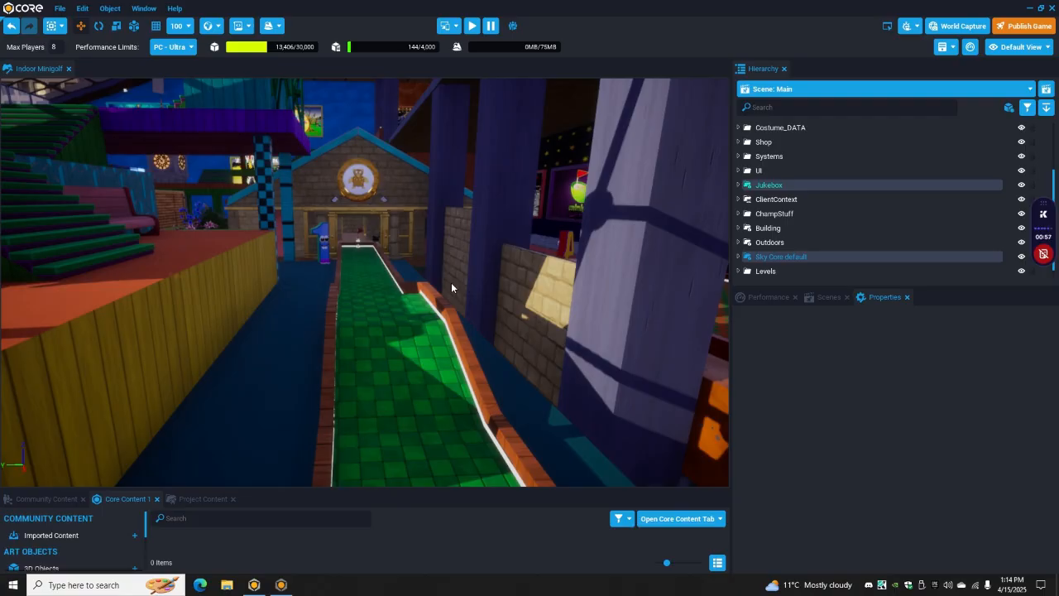
right_click_drag(483, 312, 469, 249)
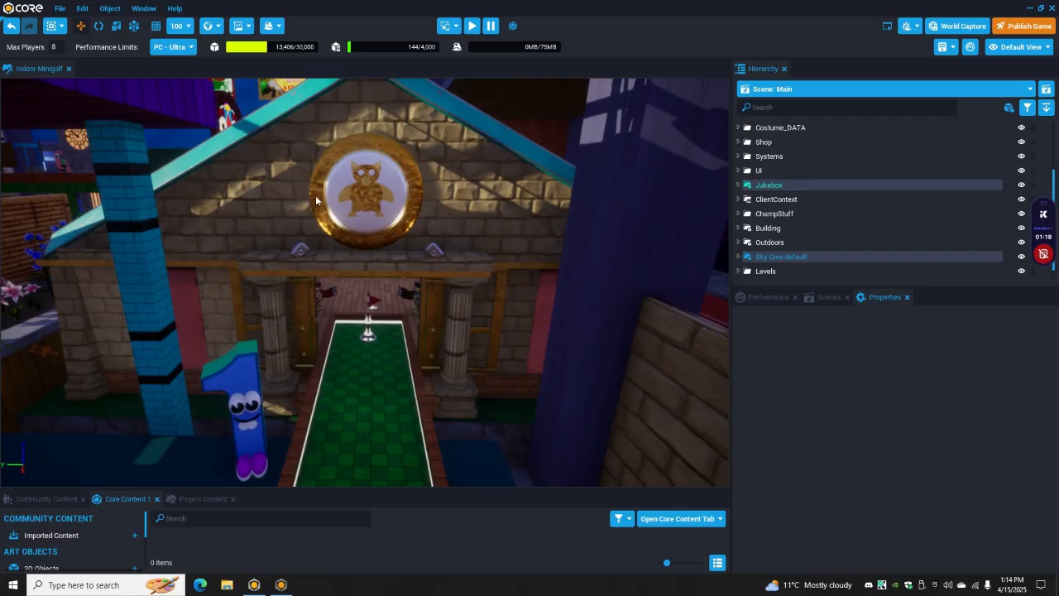
right_click_drag(350, 202, 456, 222)
mouse_move(423, 209)
right_mouse_down()
mouse_move(428, 229)
mouse_move(497, 260)
mouse_move(416, 255)
mouse_move(597, 265)
mouse_move(556, 250)
mouse_move(603, 275)
mouse_move(326, 286)
mouse_move(253, 272)
mouse_move(199, 277)
mouse_move(413, 292)
mouse_move(189, 285)
mouse_move(369, 276)
mouse_move(413, 287)
mouse_move(398, 271)
mouse_move(577, 293)
mouse_move(392, 210)
mouse_move(437, 203)
mouse_move(335, 181)
mouse_move(282, 142)
mouse_move(265, 212)
mouse_move(190, 276)
mouse_move(225, 327)
mouse_move(242, 324)
mouse_move(148, 303)
mouse_move(164, 287)
mouse_move(114, 270)
mouse_move(361, 236)
mouse_move(427, 214)
right_mouse_up()
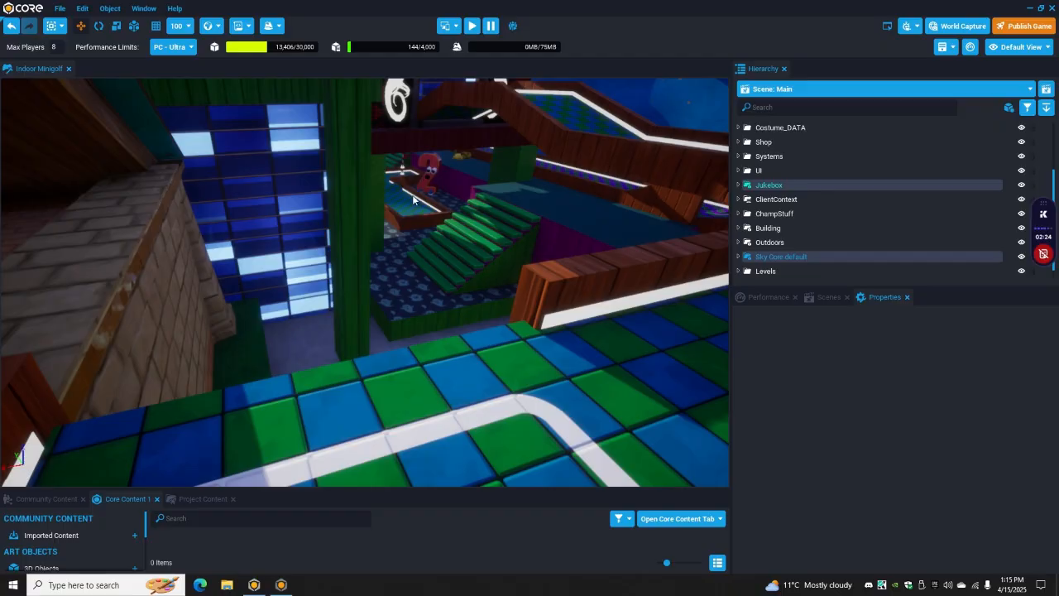
- Examine the second hole's purple-and-green checkered lanes, including the raised ramp and the lower level around it
right_click_drag(438, 265, 416, 189)
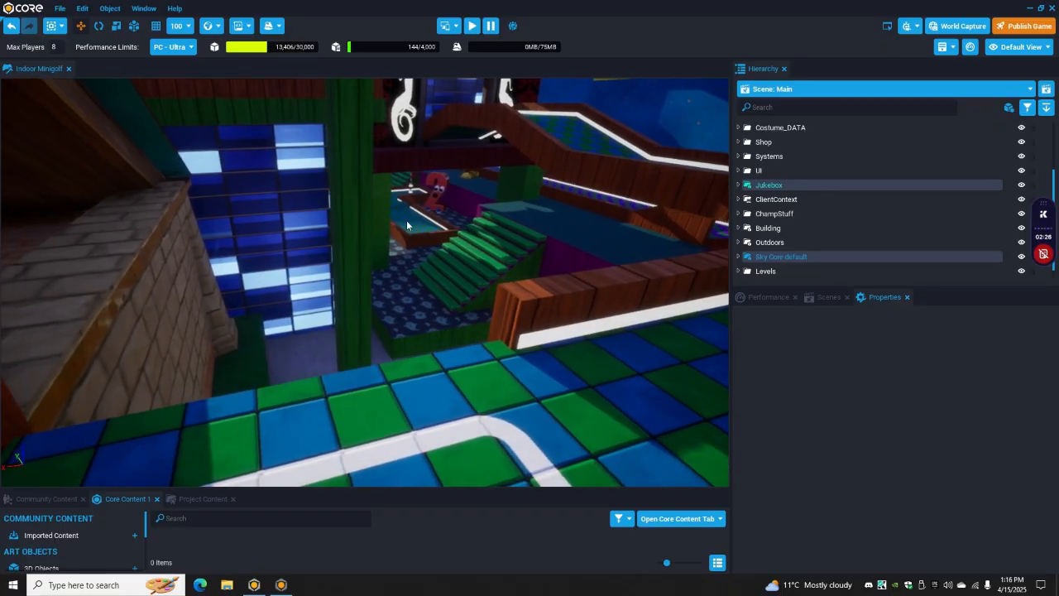
right_click_drag(442, 465, 629, 298)
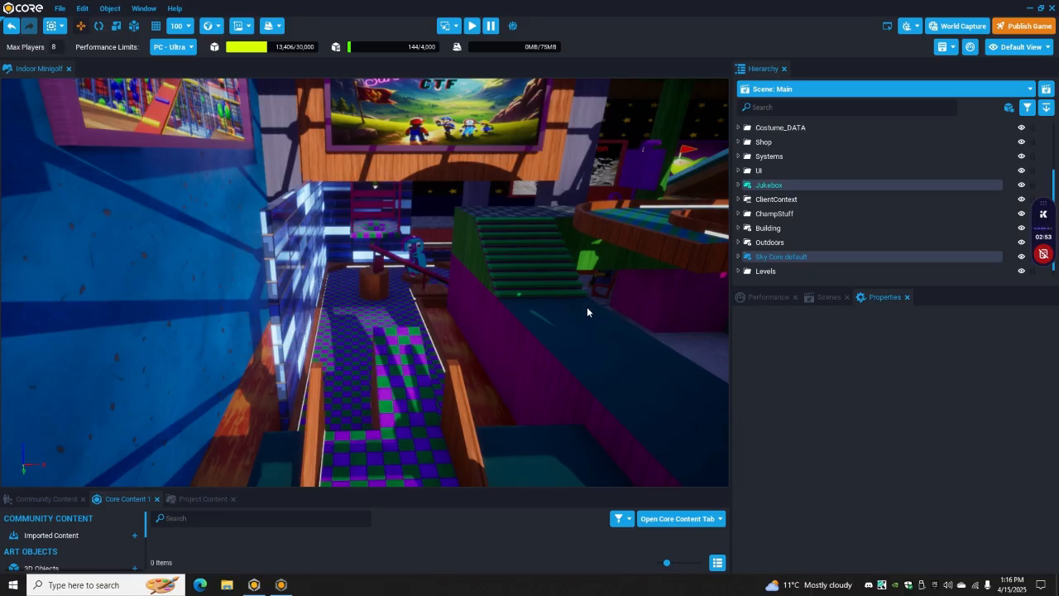
right_click_drag(497, 325, 394, 333)
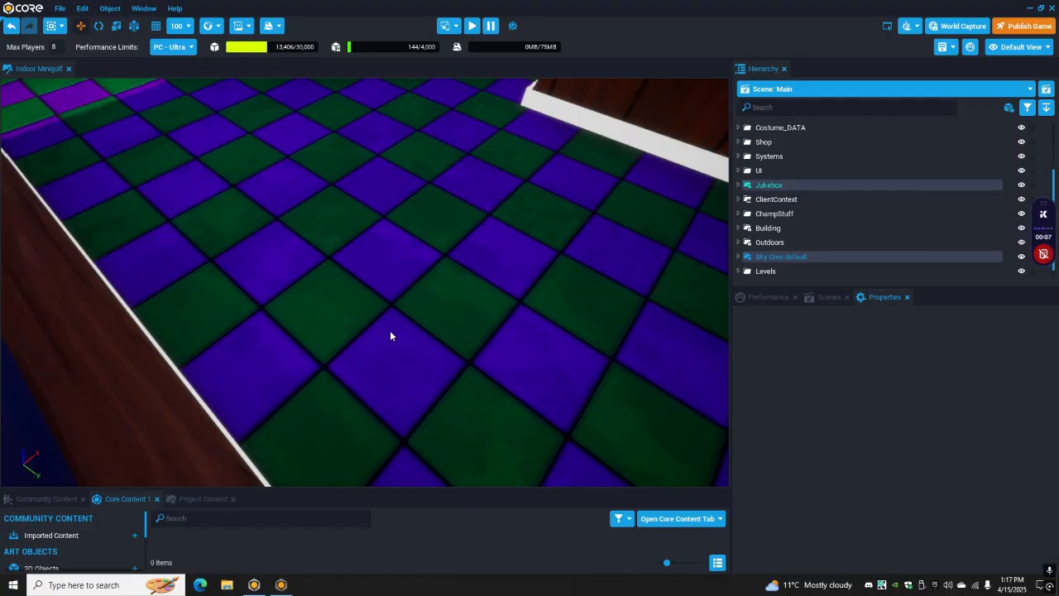
scroll(399, 274, "down", 6)
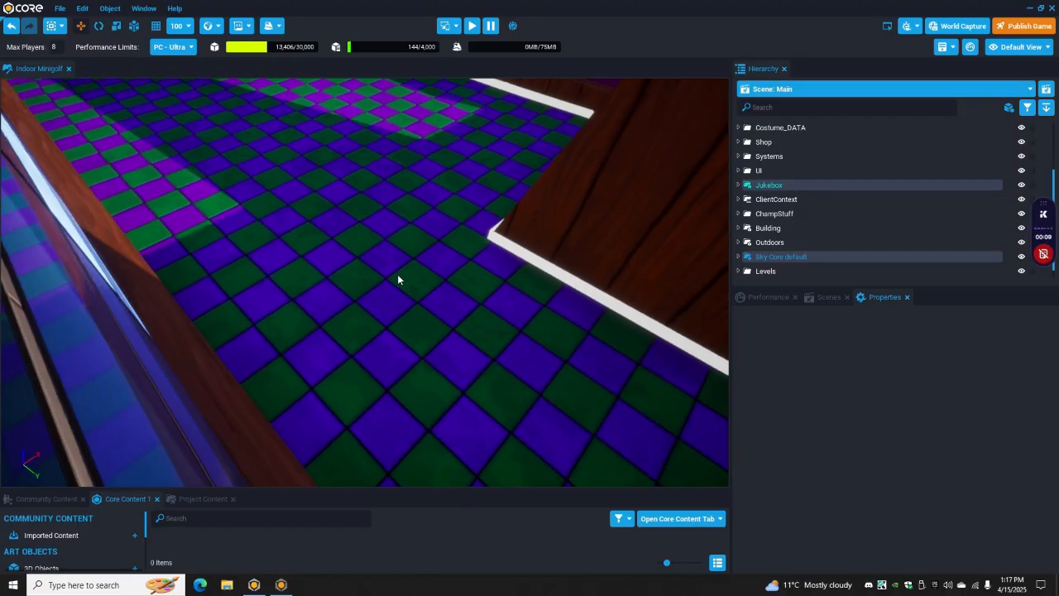
scroll(375, 265, "up", 2)
scroll(374, 263, "down", 5)
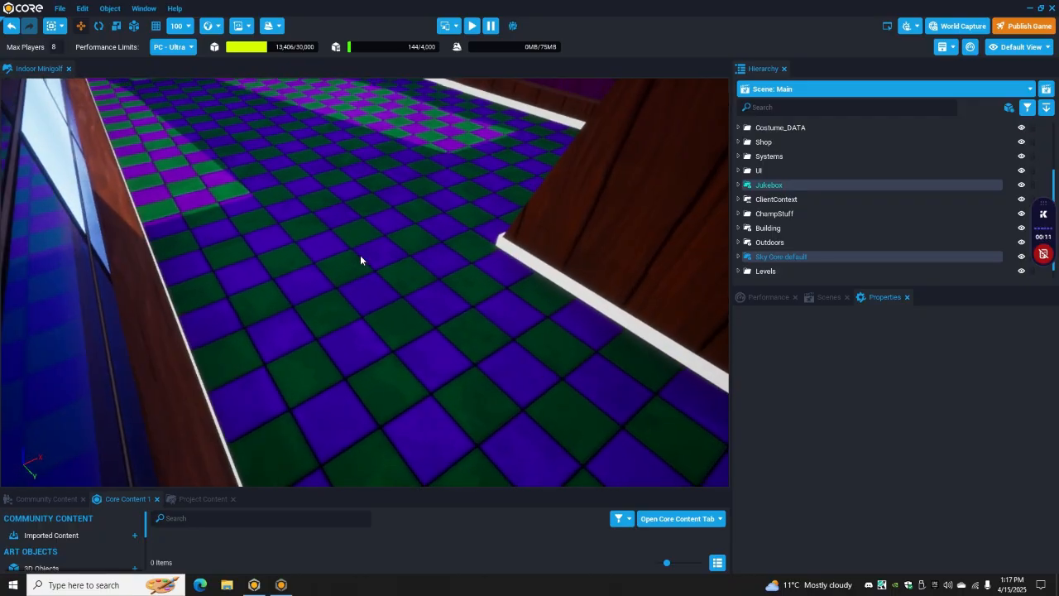
scroll(359, 235, "down", 5)
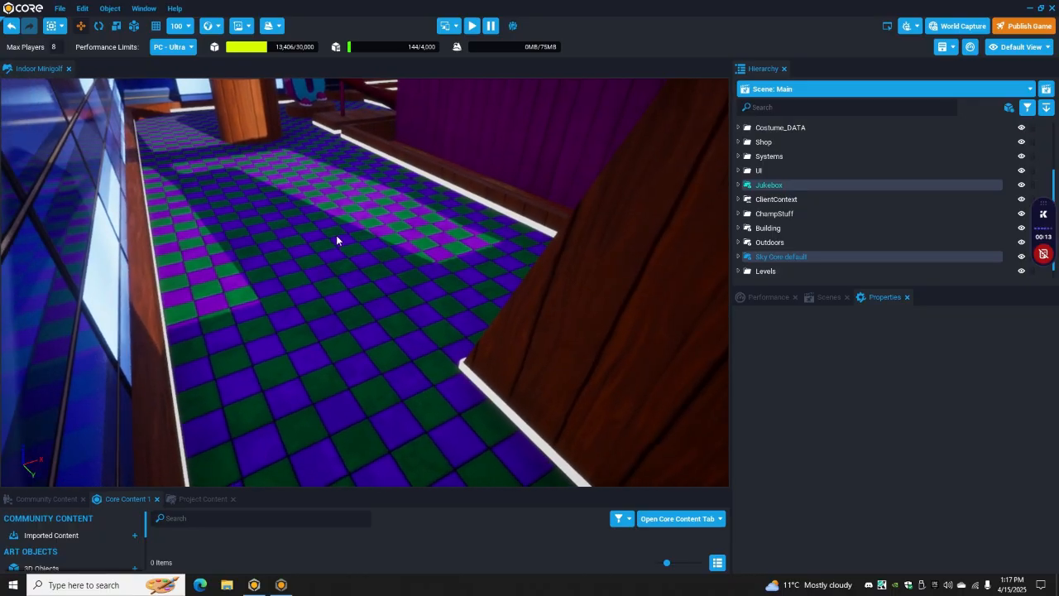
right_click_drag(320, 236, 287, 236)
right_click_drag(369, 230, 471, 261)
right_click_drag(389, 271, 374, 272)
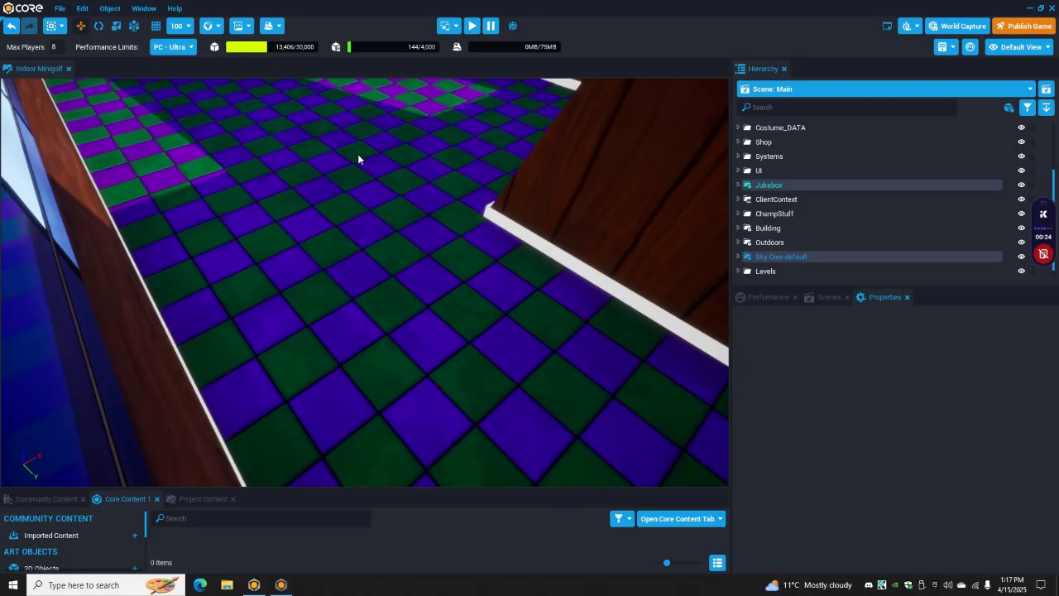
right_click_drag(435, 293, 532, 284)
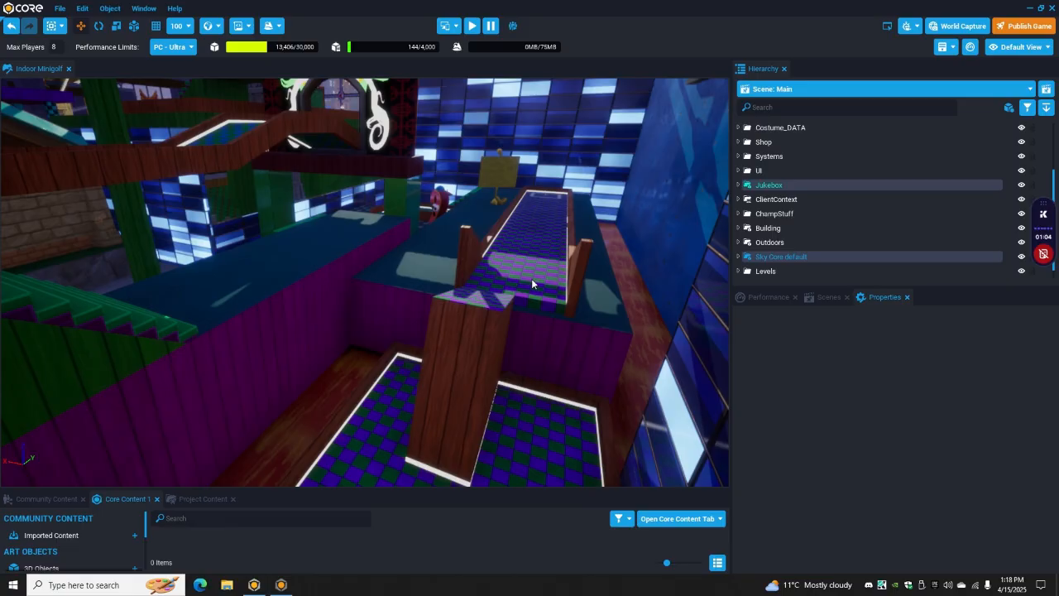
right_click_drag(466, 282, 289, 326)
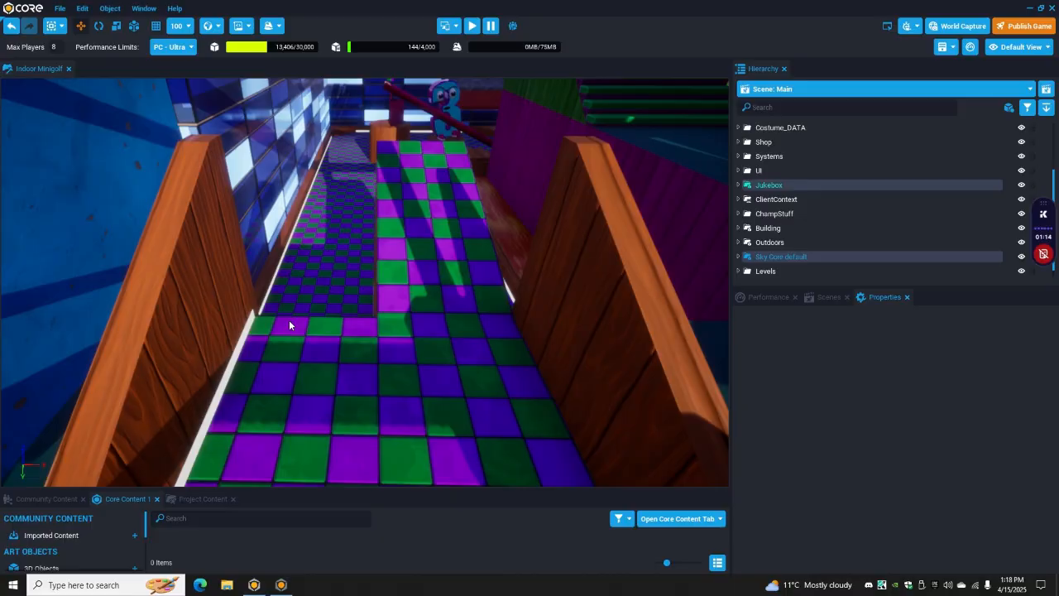
right_click_drag(463, 135, 401, 132)
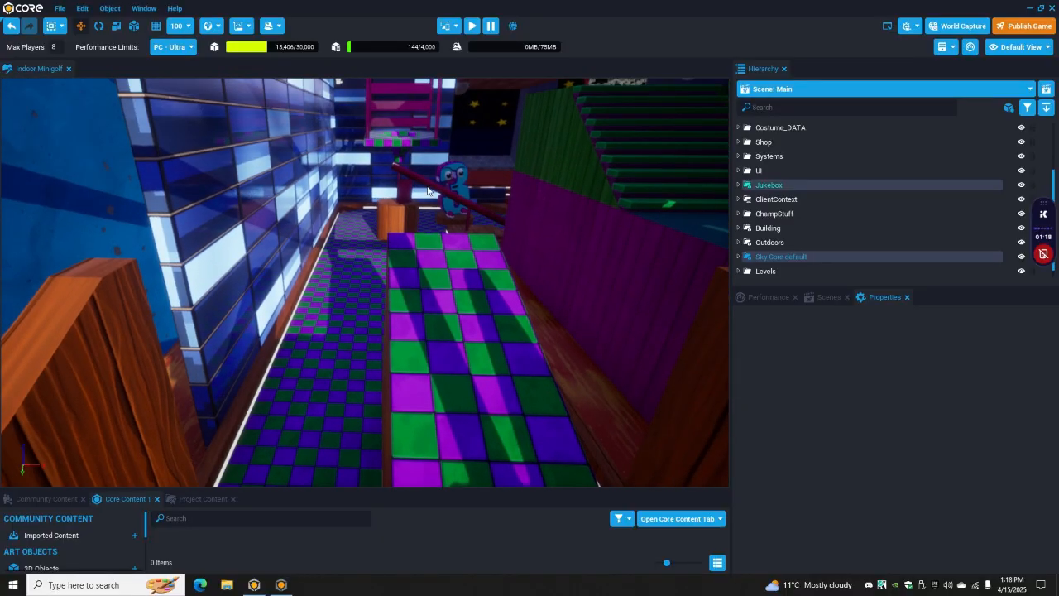
right_click_drag(467, 248, 373, 427)
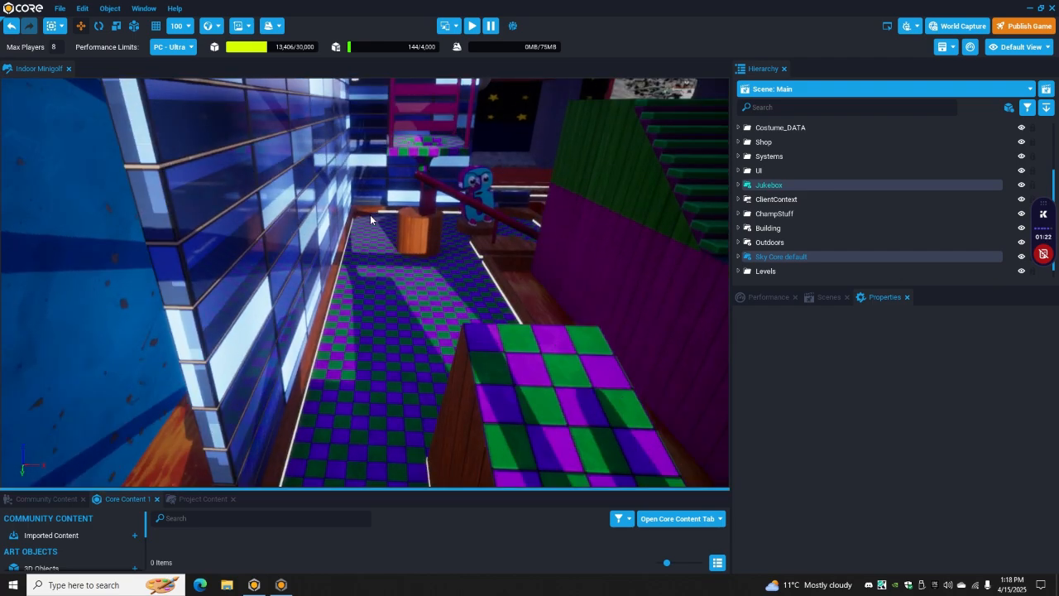
- Examine the red-walled hole's tall curved ramp from its base and from above its notched top edge
mouse_move(378, 209)
right_mouse_down()
mouse_move(537, 230)
mouse_move(561, 242)
mouse_move(599, 346)
mouse_move(643, 354)
mouse_move(657, 373)
mouse_move(633, 383)
mouse_move(690, 360)
mouse_move(205, 353)
mouse_move(220, 336)
mouse_move(425, 313)
mouse_move(346, 300)
mouse_move(458, 275)
mouse_move(525, 244)
mouse_move(502, 222)
mouse_move(450, 224)
mouse_move(530, 225)
mouse_move(435, 202)
mouse_move(431, 213)
mouse_move(161, 273)
mouse_move(260, 253)
mouse_move(173, 217)
mouse_move(291, 238)
mouse_move(571, 175)
mouse_move(579, 201)
mouse_move(526, 224)
mouse_move(516, 312)
mouse_move(453, 300)
mouse_move(260, 309)
mouse_move(619, 298)
mouse_move(612, 306)
right_mouse_up()
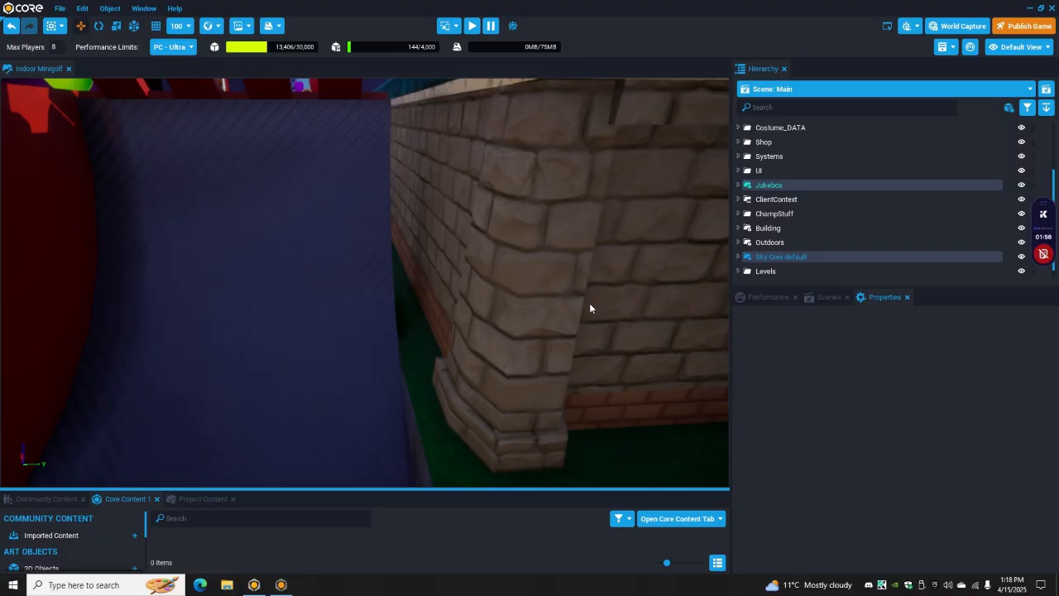
right_click_drag(471, 347, 438, 300)
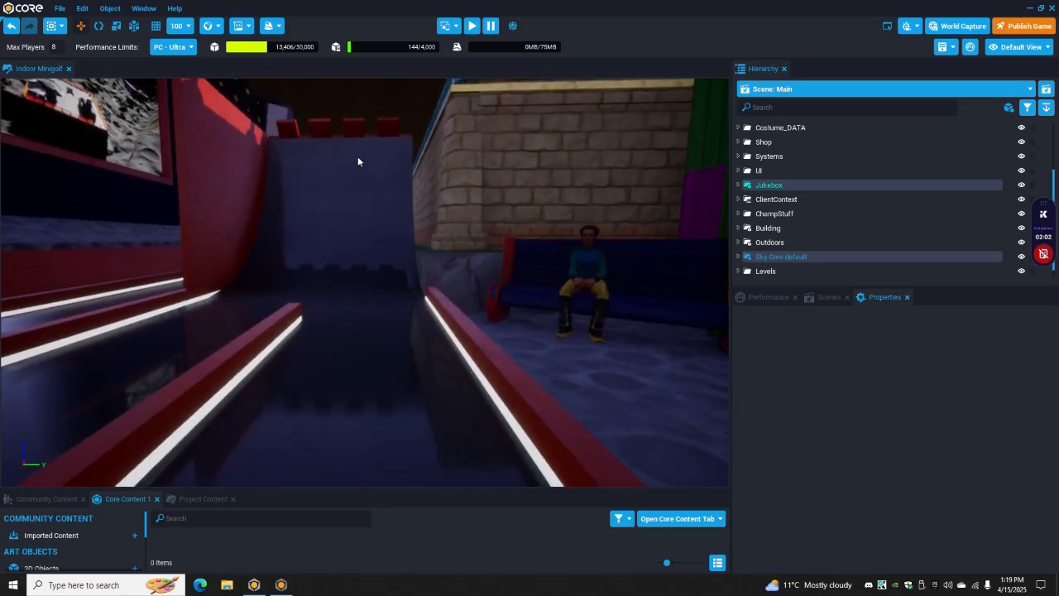
right_click_drag(356, 134, 388, 132)
right_click_drag(392, 154, 416, 299)
key("w")
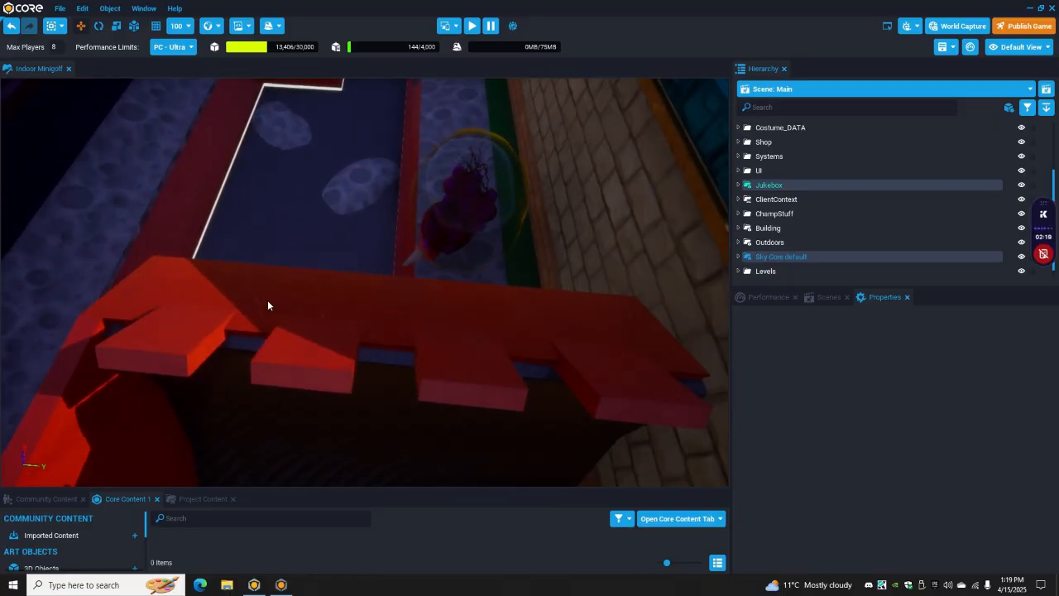
- Examine the red-walled hole's lower lane down to the cup beside the number 4, including the view back from the notched wall
right_click_drag(532, 310, 540, 283)
key("w")
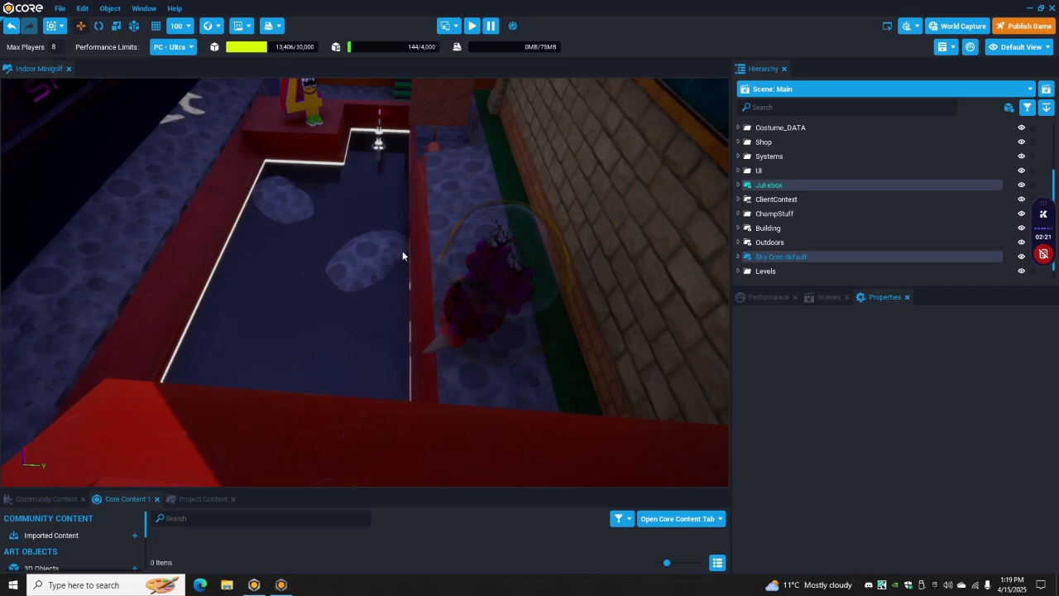
right_click_drag(390, 298, 274, 315)
key("w")
key("w")
key("w")
right_click_drag(395, 306, 337, 389)
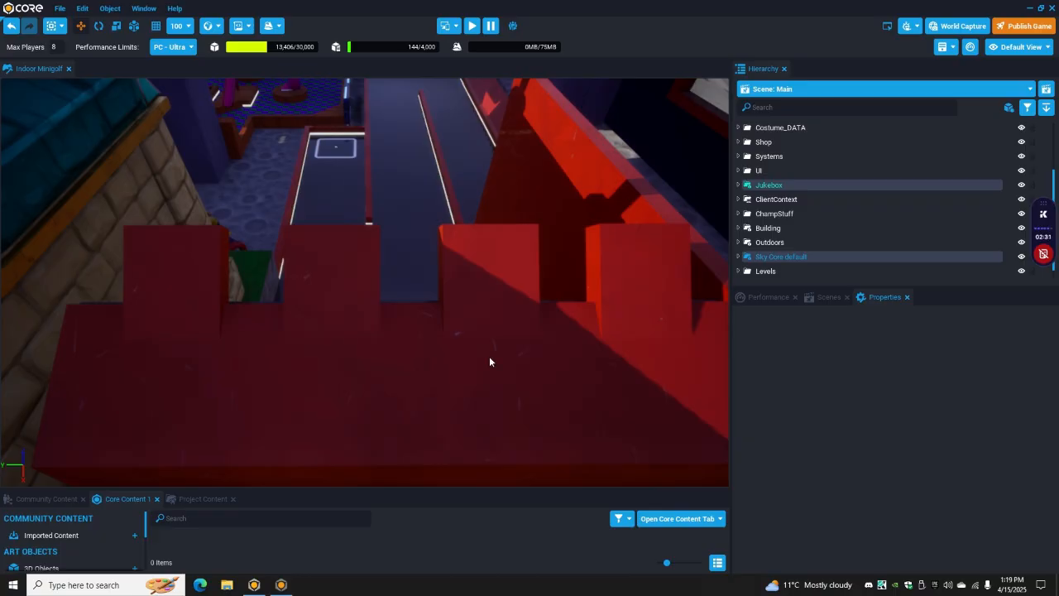
- Examine the clown hole's raised side ramps, center lane and ring targets around the clown figure
right_click_drag(489, 361, 388, 201)
key("w")
key("w")
key("w")
key("d")
key("w")
right_click_drag(367, 163, 342, 317)
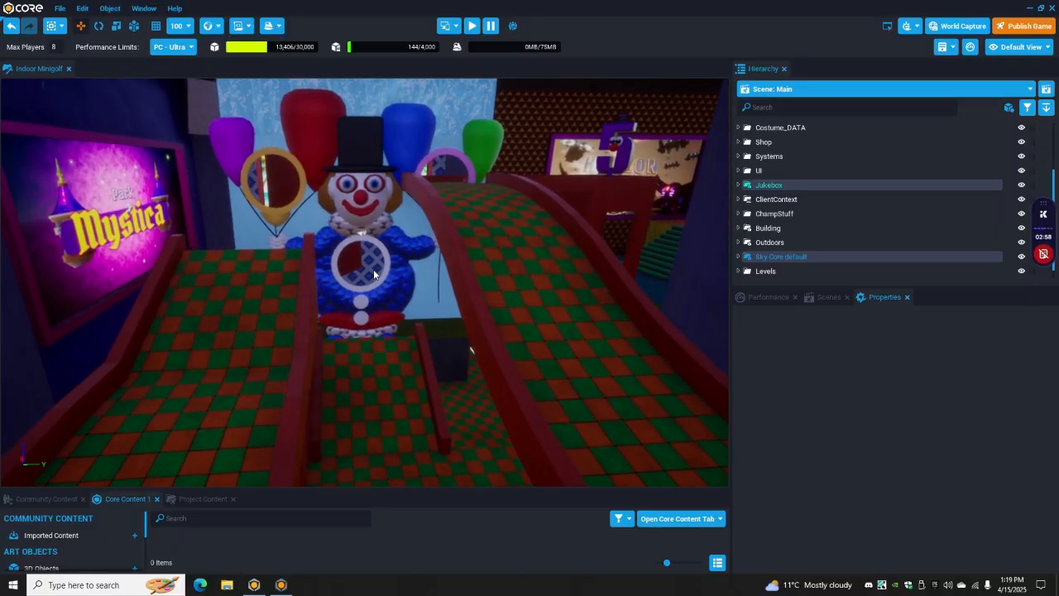
right_click_drag(318, 182, 359, 281)
key("s")
key("w")
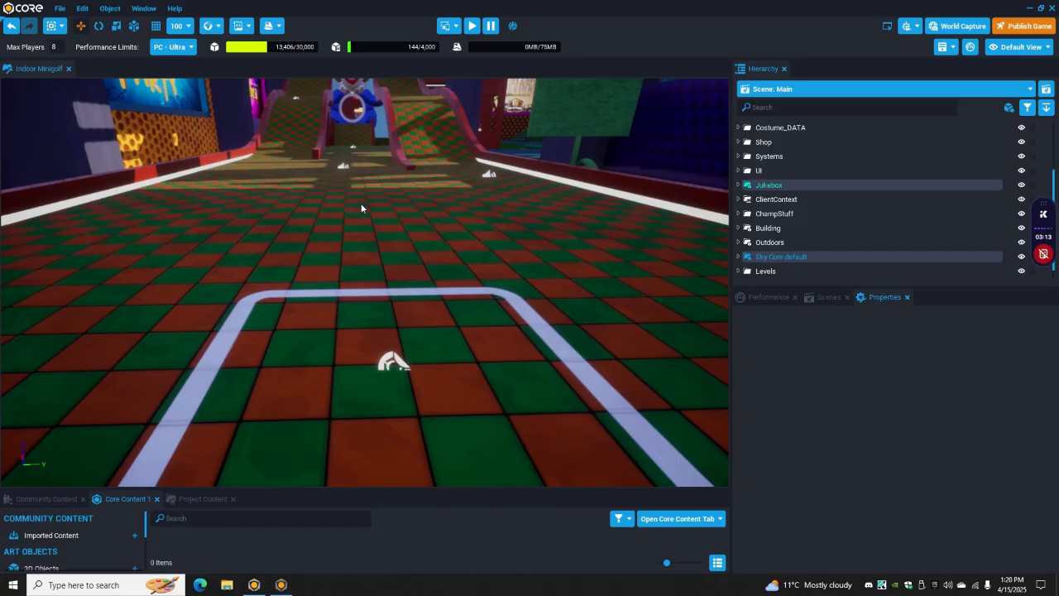
- Examine the clown hole's red-and-green lane from the tee and from above the ramps, selecting its Grass surface
key("s")
right_click_drag(350, 123, 380, 201)
right_click_drag(376, 240, 471, 273)
key("w")
left_click(386, 322)
right_click_drag(385, 322, 355, 452)
right_click_drag(328, 399, 432, 286)
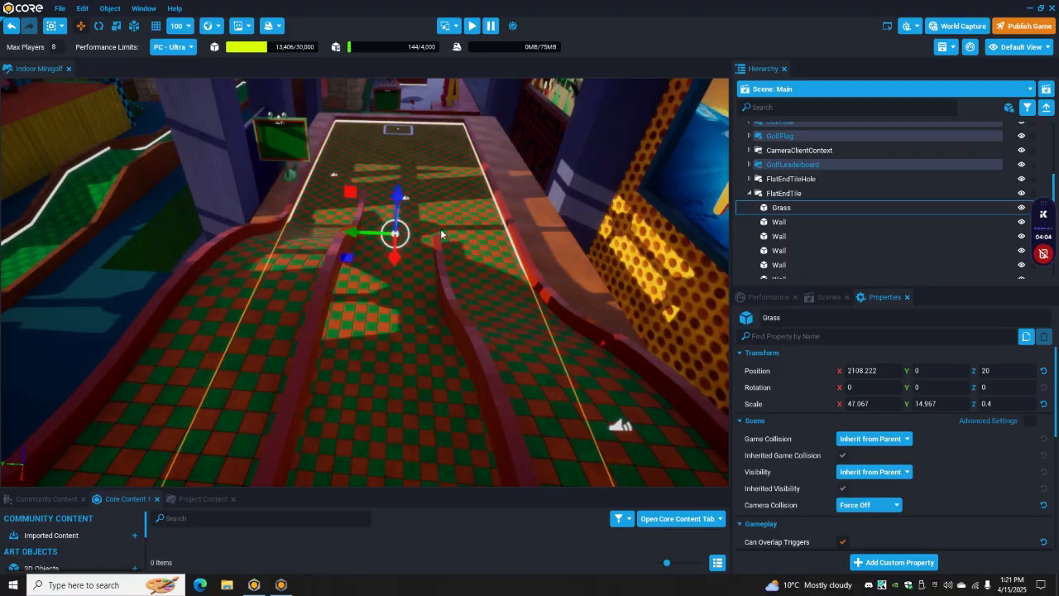
- Examine the raised yellow-and-green hole's tee area and select the Grass surface of its sloped lane
right_click_drag(432, 207, 219, 196)
right_click_drag(567, 264, 518, 240)
right_click_drag(616, 242, 410, 164)
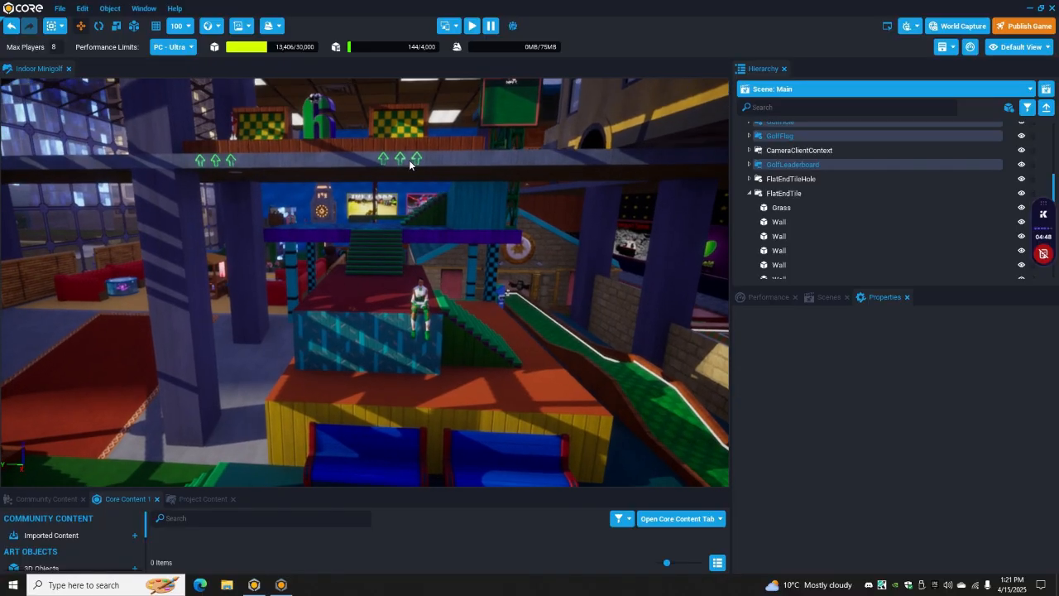
right_click_drag(378, 114, 405, 262)
key("s")
right_click_drag(365, 229, 390, 208)
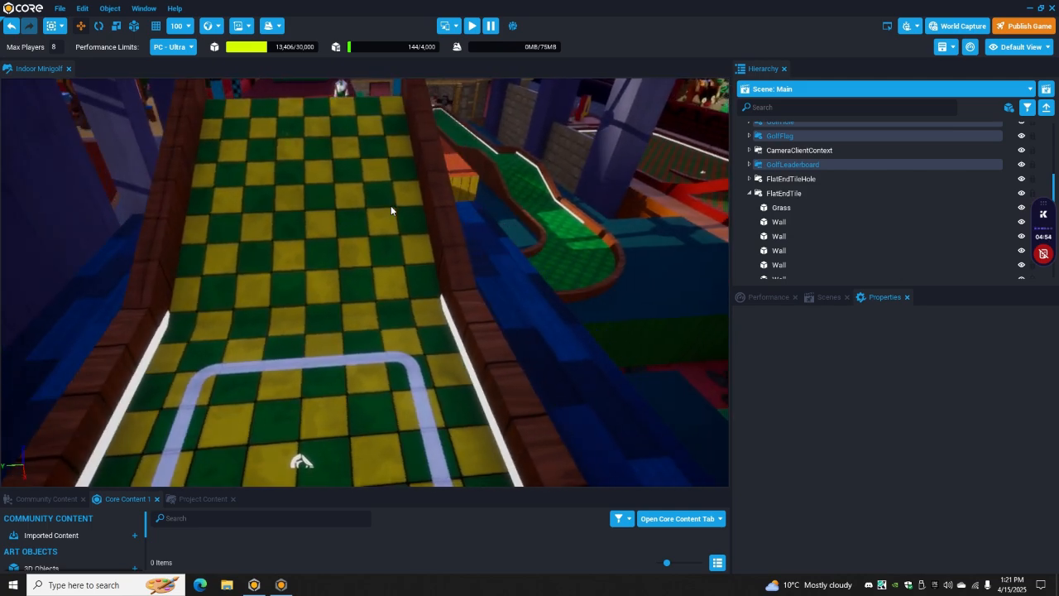
left_click(352, 251)
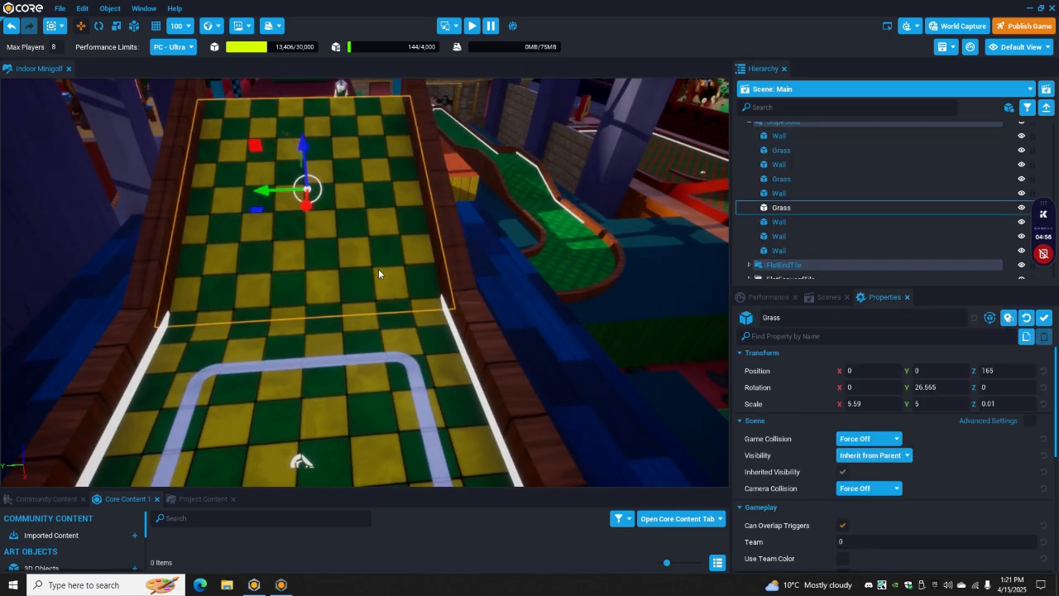
- Examine the yellow-and-green hole from its tee slope to the cup in front of the curved ramp
right_click_drag(379, 268, 527, 315)
right_click_drag(325, 261, 574, 255)
right_click_drag(446, 247, 301, 181)
right_click_drag(276, 170, 250, 184)
key("w")
key("a")
right_click_drag(363, 205, 319, 315)
right_click_drag(355, 385, 341, 232)
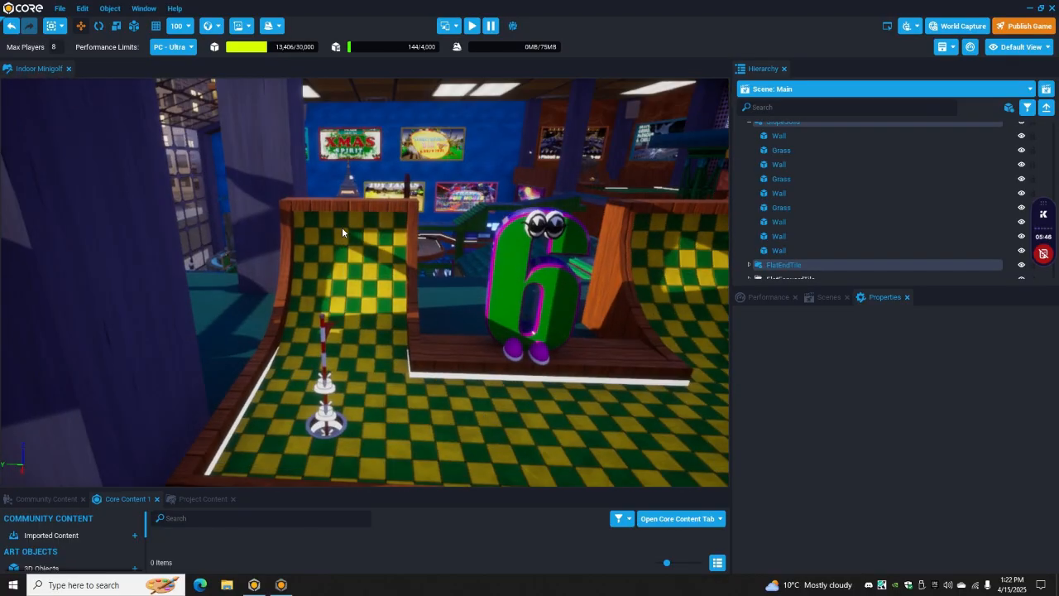
- Examine the two curved ramps on either side of the number 6 figure and the wooden outer wall facing them
right_click_drag(475, 371, 405, 321)
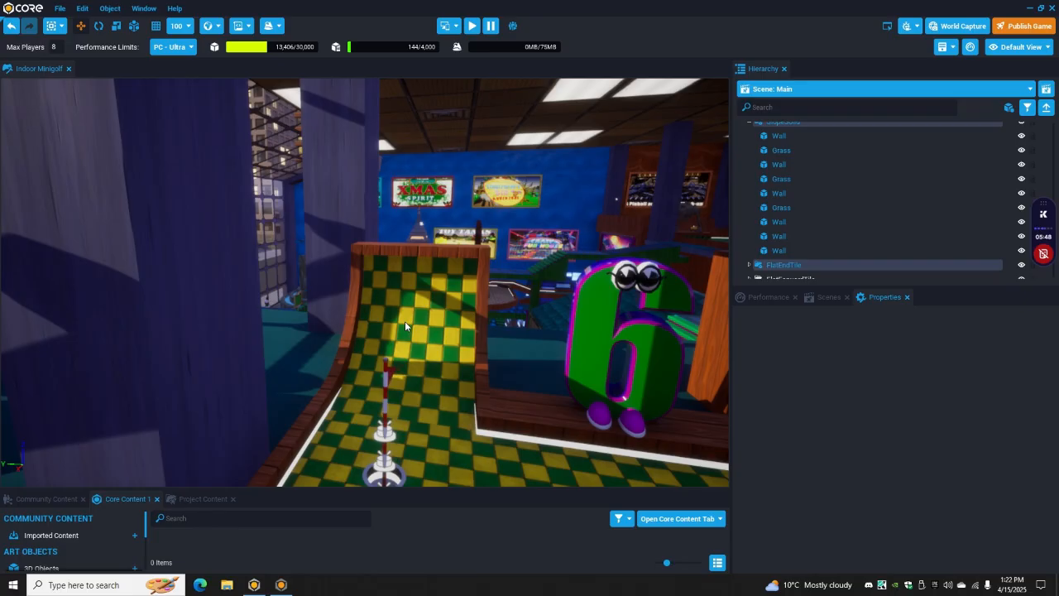
right_click_drag(416, 282, 430, 349)
key("d")
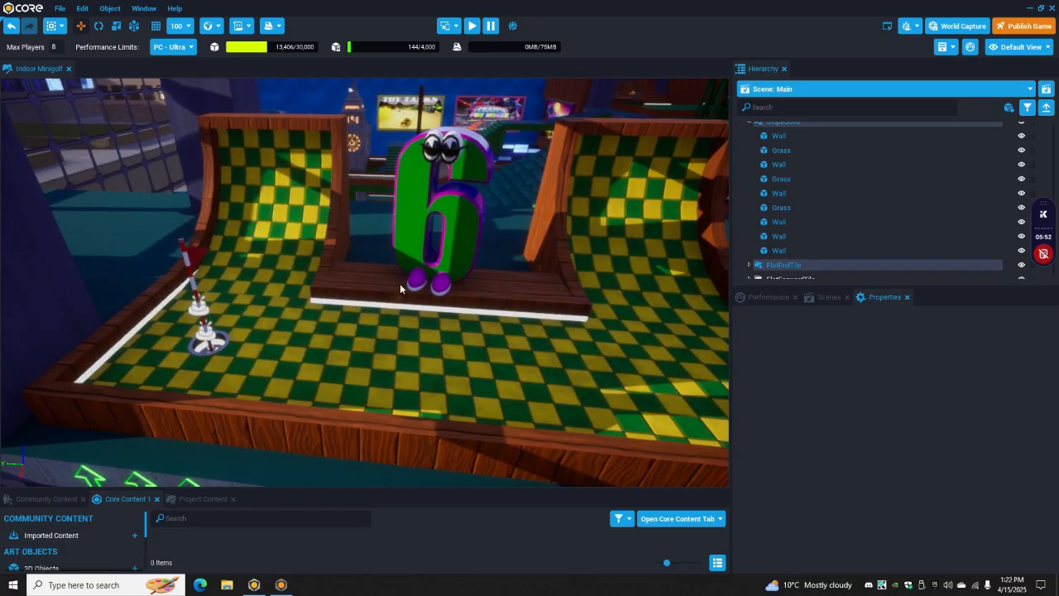
right_click_drag(447, 212, 415, 213)
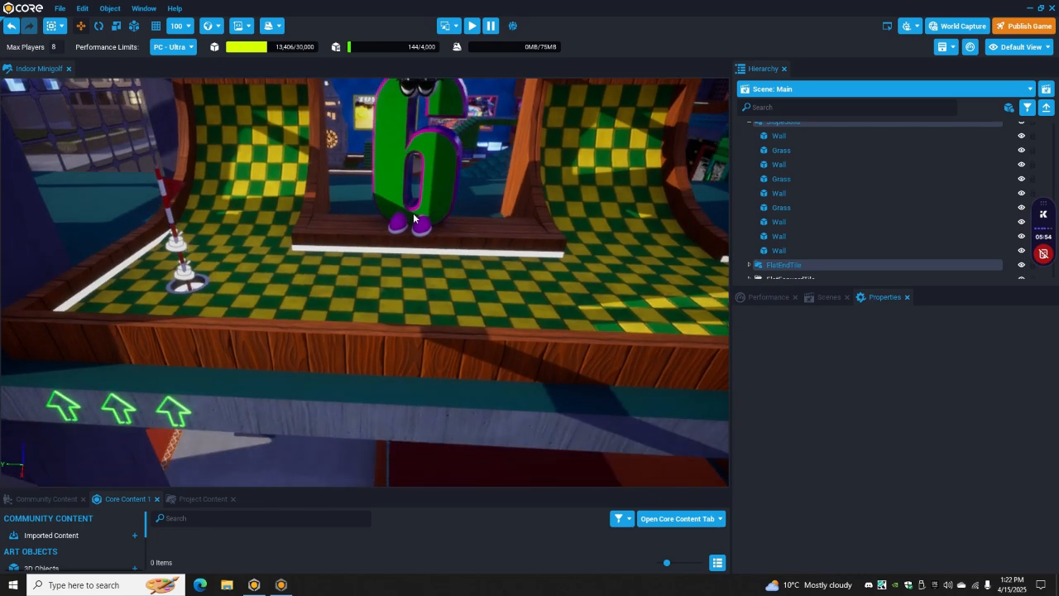
right_click_drag(407, 174, 302, 167)
key("s")
key("q")
key("a")
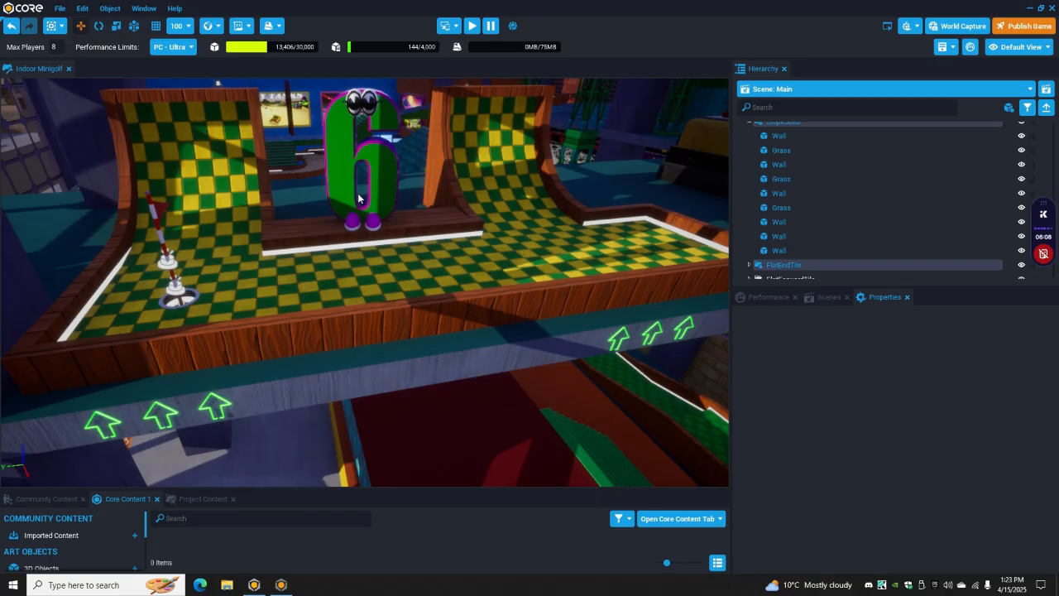
- Examine the curving green lane below the raised platform and the round island green surrounded by water
right_click_drag(238, 263, 399, 308)
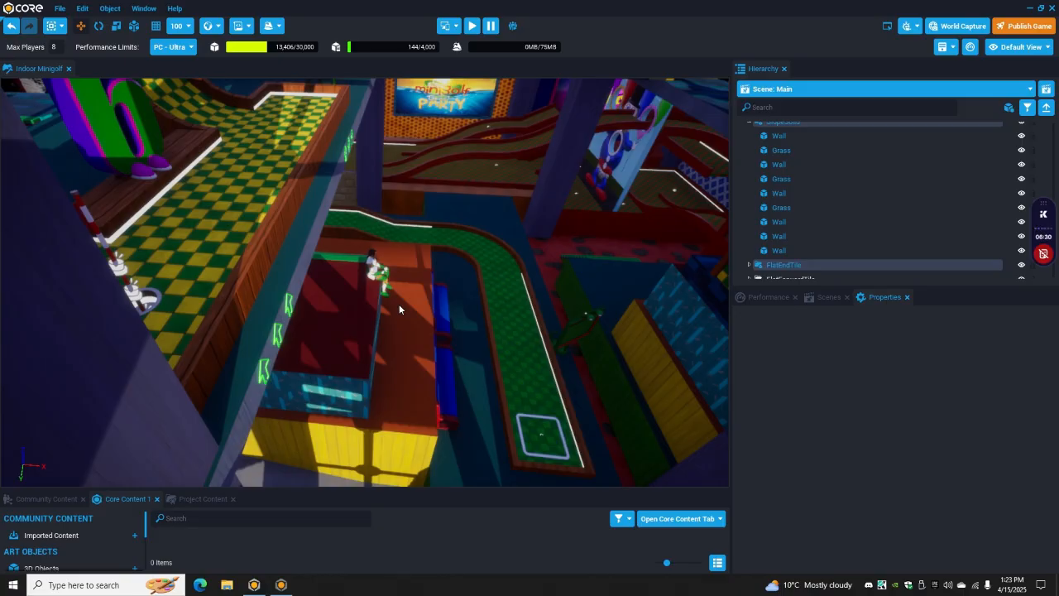
right_click_drag(416, 300, 337, 262)
right_click_drag(323, 223, 325, 220)
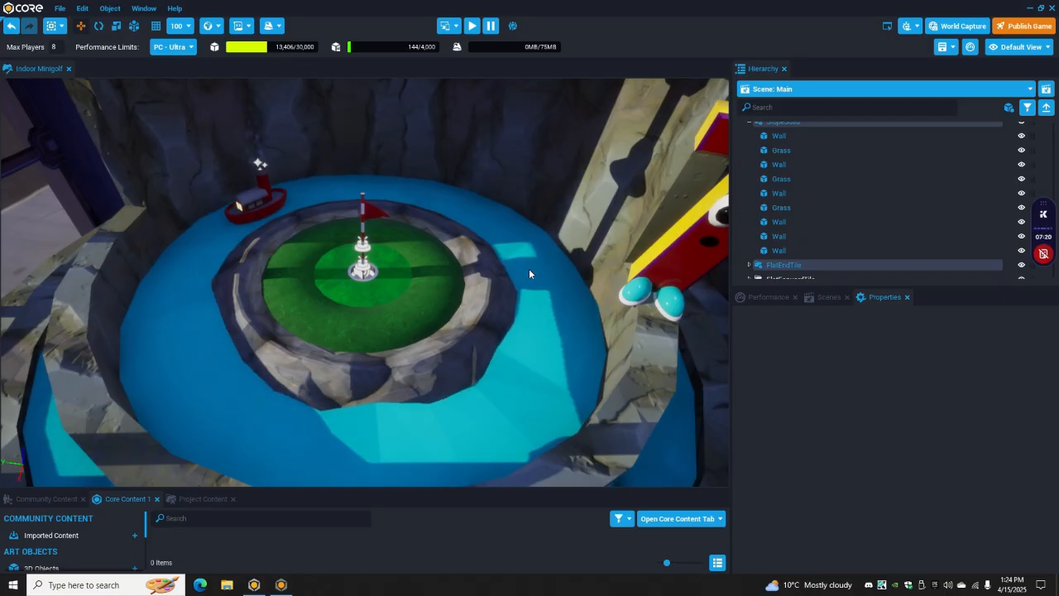
right_click_drag(394, 203, 402, 362)
- Examine the green-and-yellow course with stone blocks around the tower, up to the cup inside the round tiled bowl
key("w")
key("s")
key("s")
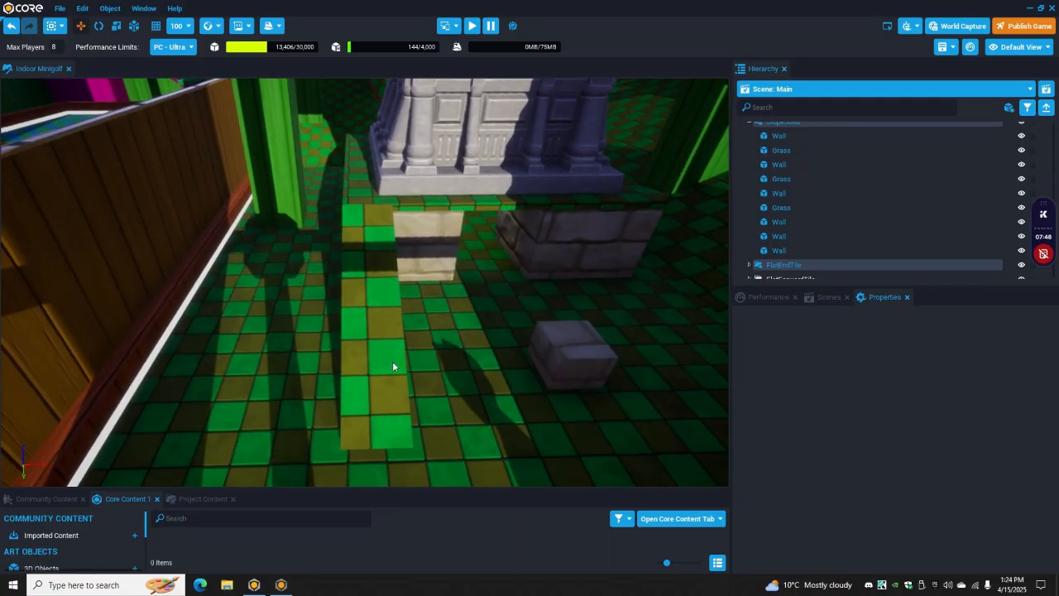
right_click_drag(373, 274, 288, 350)
right_click_drag(380, 340, 489, 427)
right_click_drag(415, 257, 230, 307)
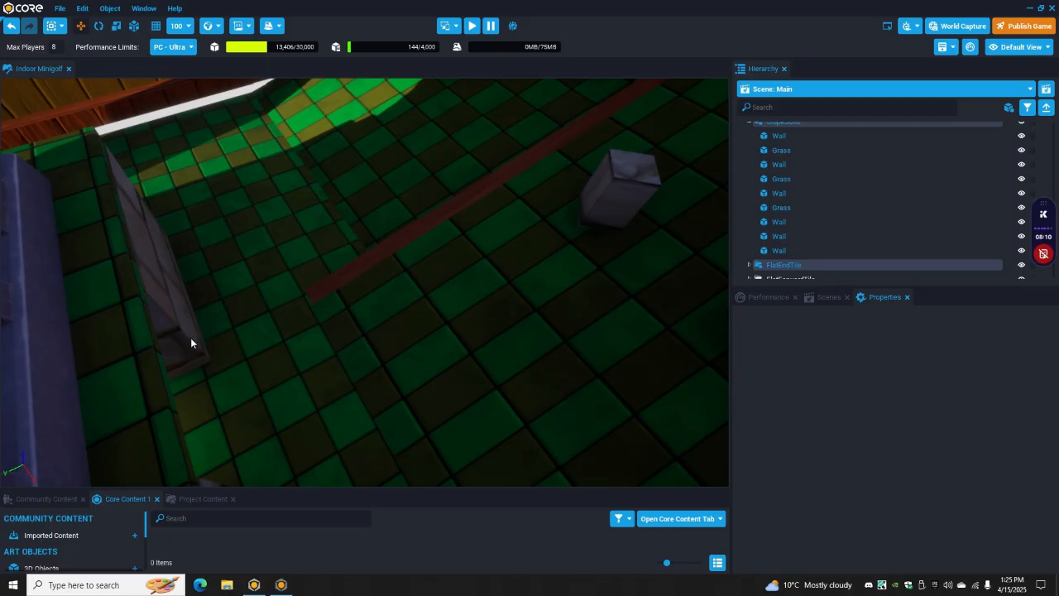
right_click_drag(402, 245, 330, 253)
right_click_drag(456, 240, 295, 230)
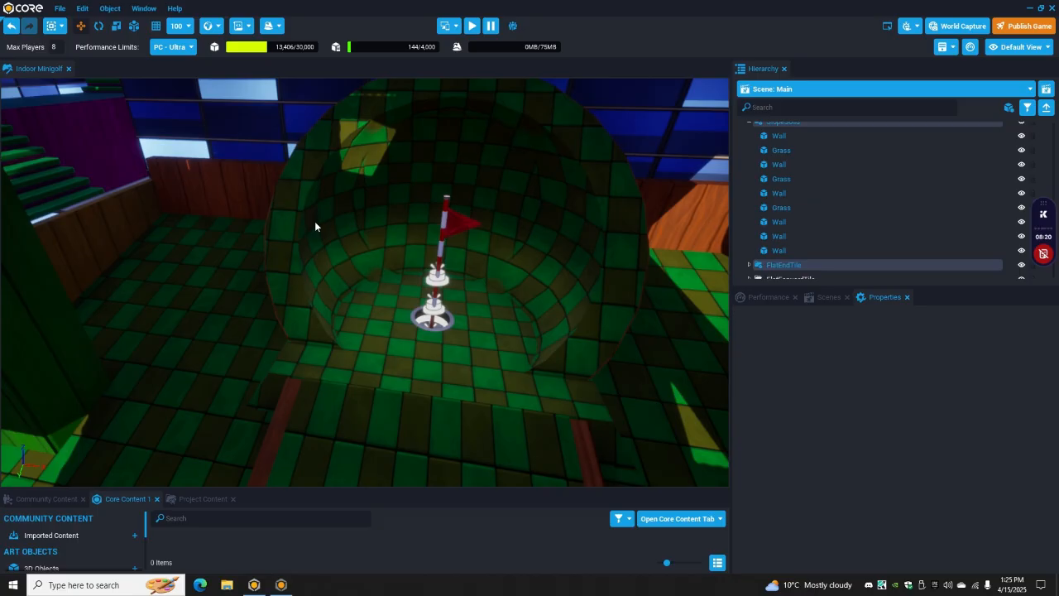
- Examine the pink-and-green hole's long straight lane from its tee toward the far bend
right_click_drag(476, 208, 349, 289)
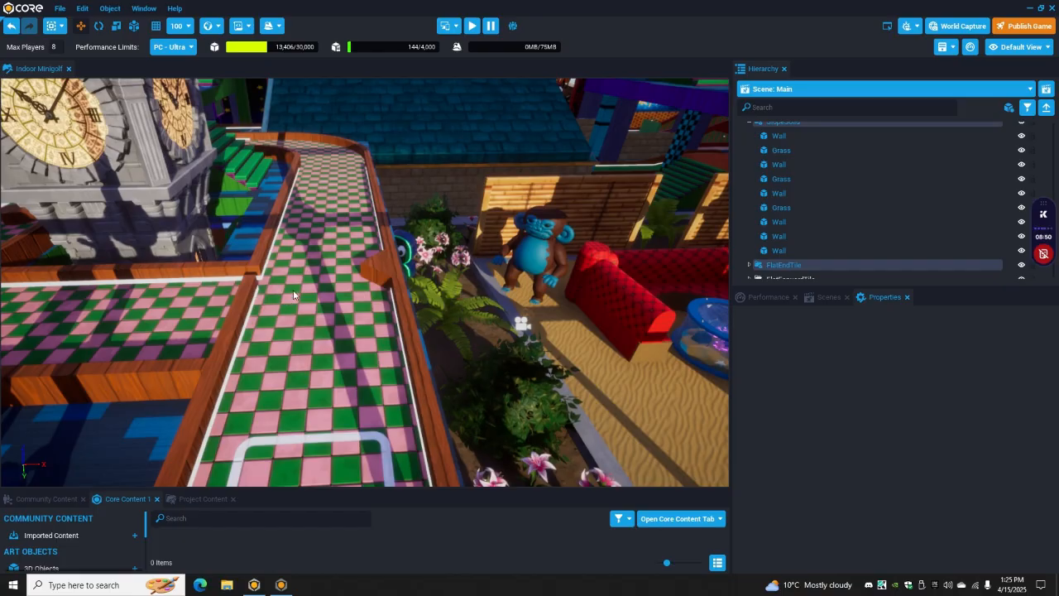
right_click_drag(259, 286, 120, 286)
right_click_drag(376, 268, 127, 305)
key("w")
key("d")
right_click_drag(270, 300, 362, 264)
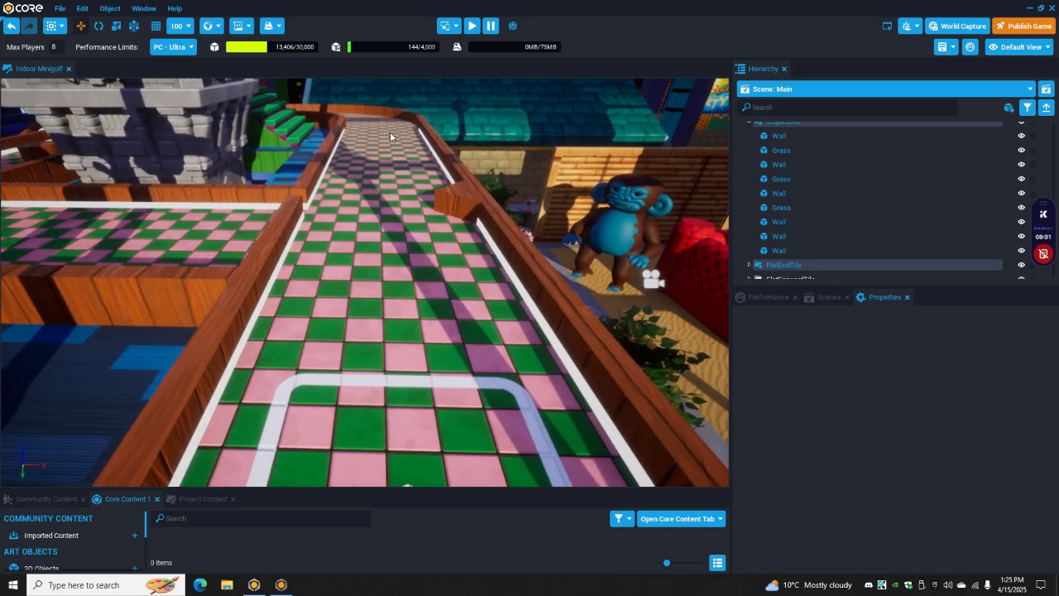
- Examine the pink-and-green hole's far bend, its side lane to the cup and the angled wooden bumper
right_click_drag(370, 99, 199, 163)
right_click_drag(521, 127, 474, 285)
right_click_drag(393, 353, 395, 311)
right_click_drag(334, 130, 430, 213)
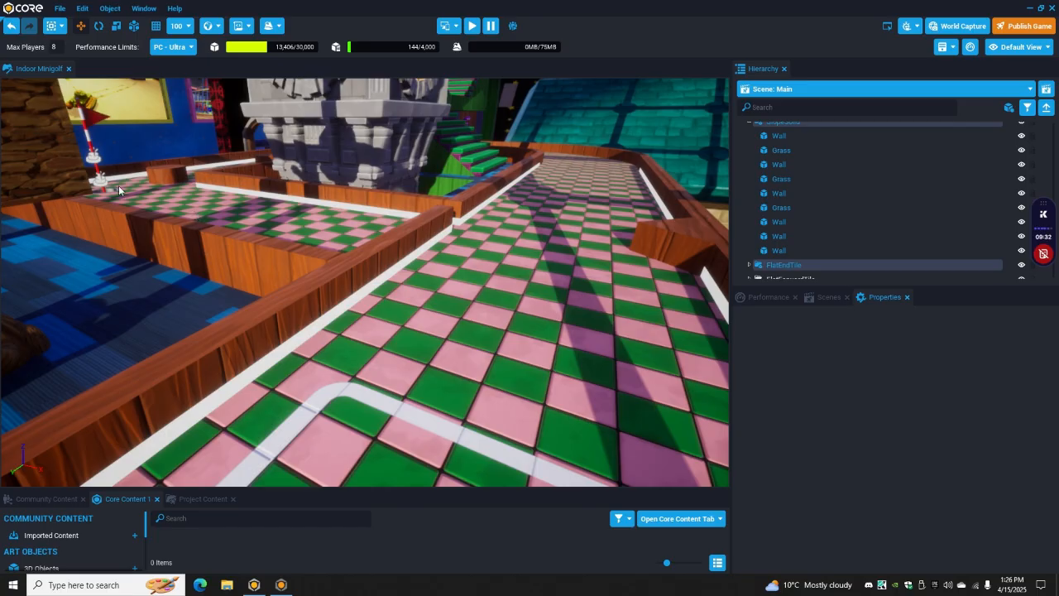
right_click_drag(198, 190, 407, 220)
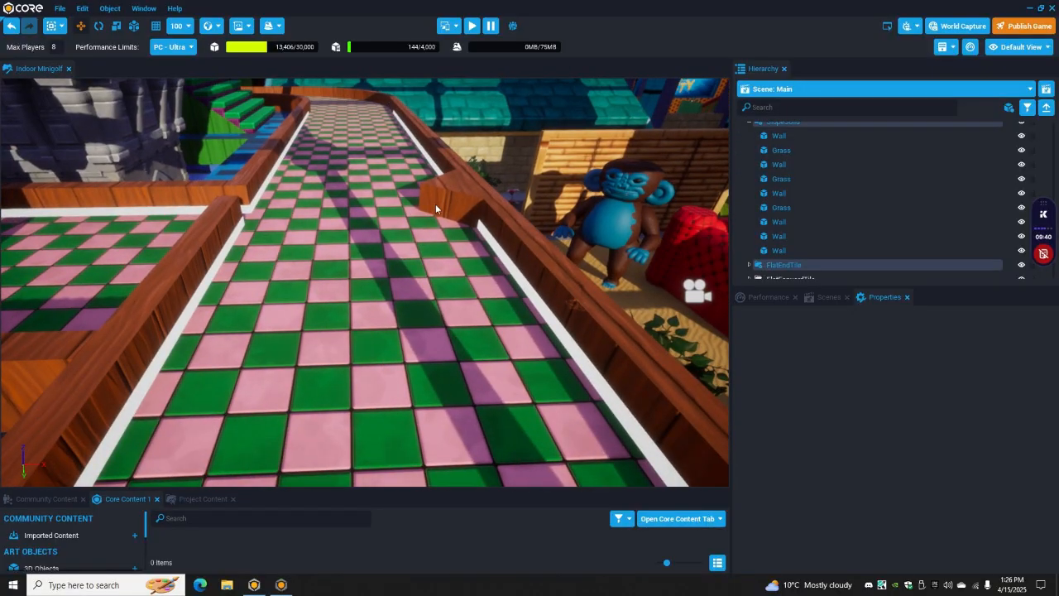
right_click_drag(453, 194, 354, 197)
- Examine the black-and-green hole's sunken lower section, its tee area and the surrounding upper floor
right_click_drag(484, 277, 172, 231)
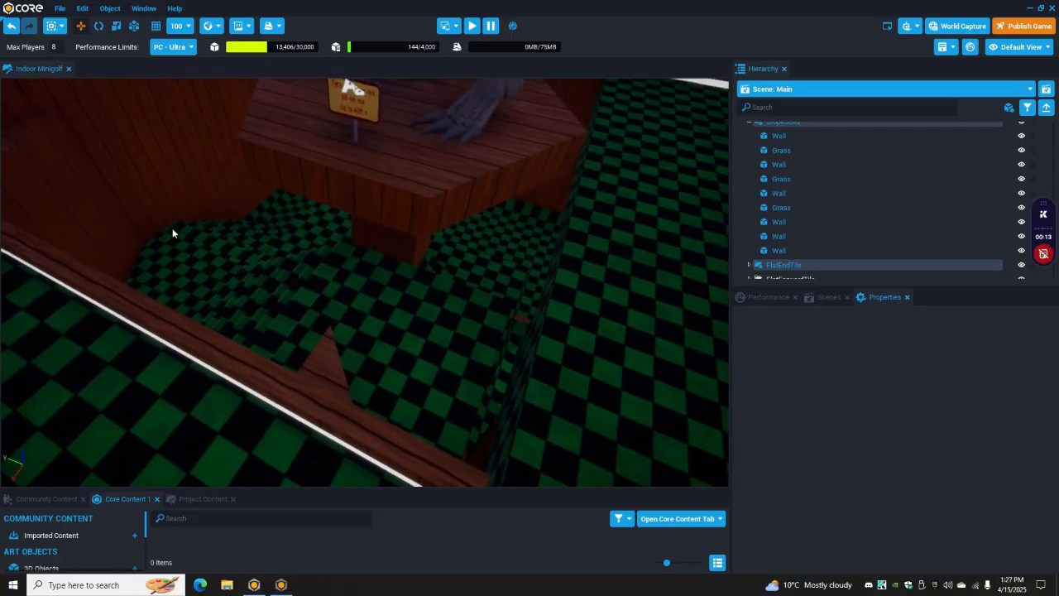
right_click_drag(513, 234, 366, 289)
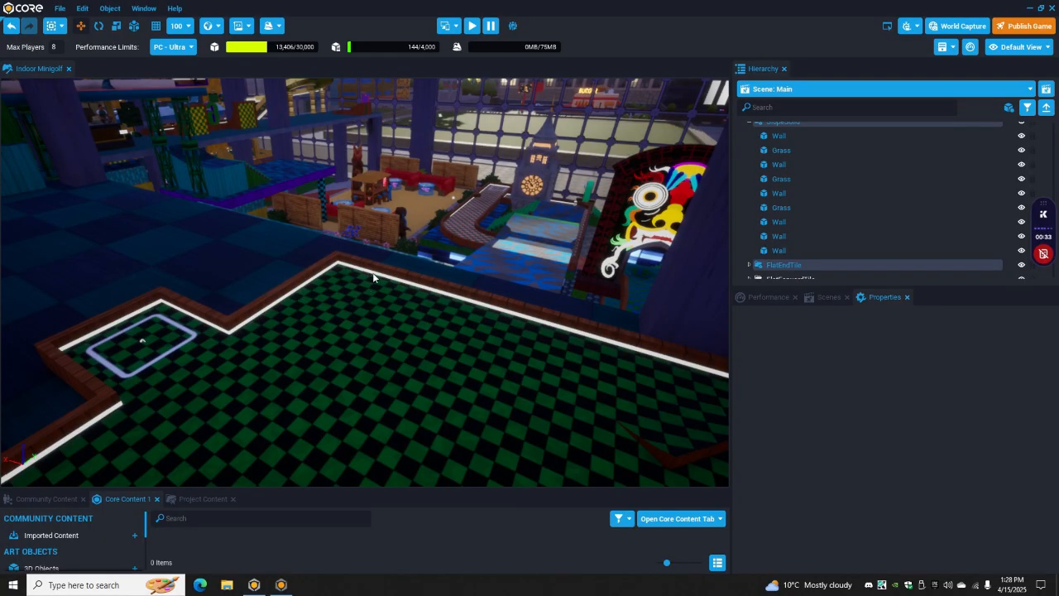
right_click_drag(114, 252, 250, 218)
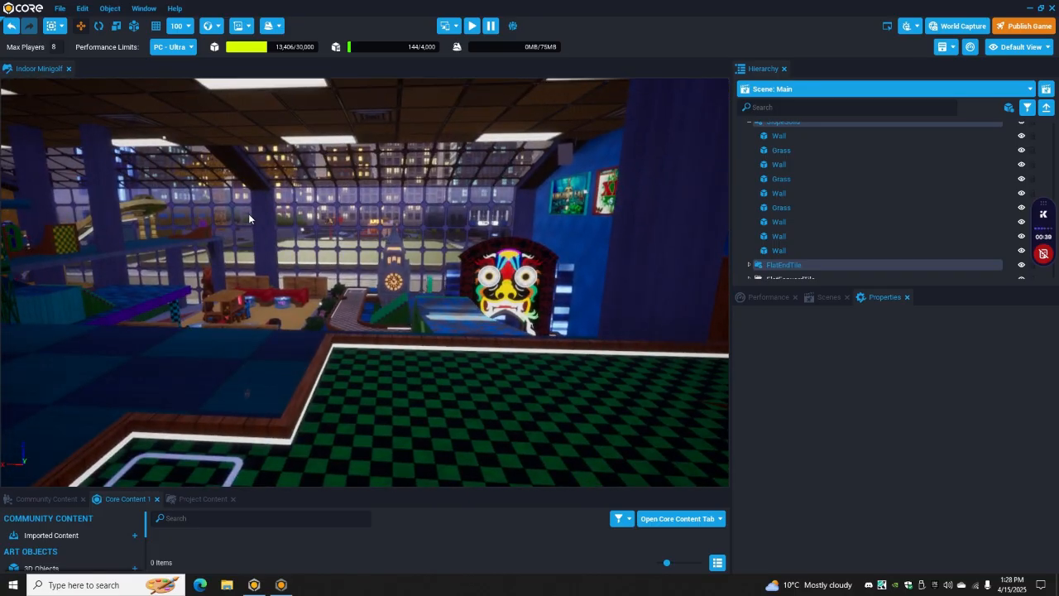
right_click_drag(321, 217, 220, 253)
key("w")
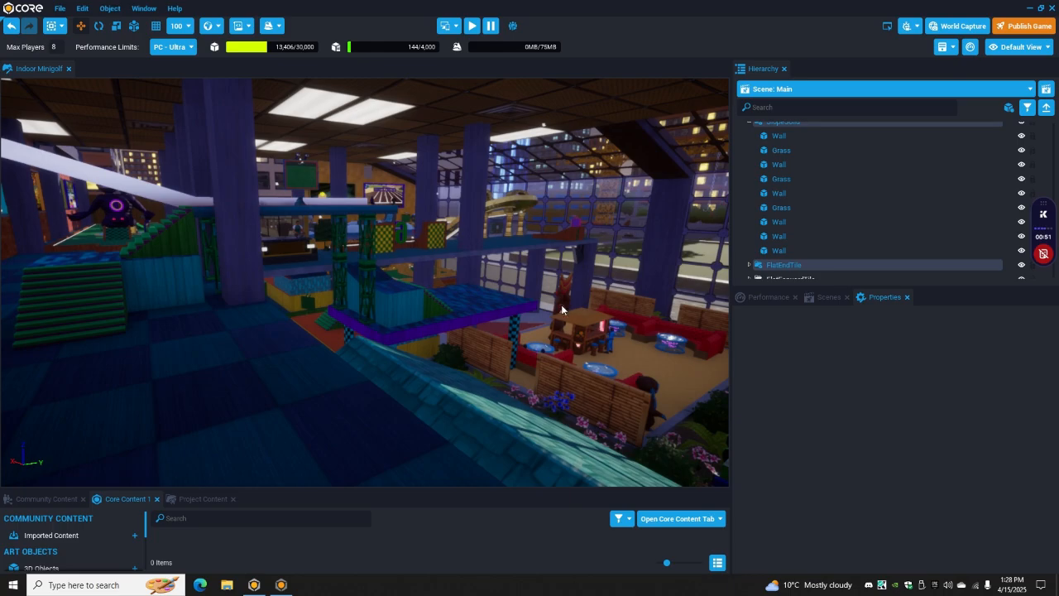
- Examine the blue-and-green hole from its tee ramp to the transparent peg board at its end
mouse_move(290, 308)
right_mouse_down()
mouse_move(307, 303)
mouse_move(169, 289)
mouse_move(469, 334)
mouse_move(359, 339)
mouse_move(306, 325)
mouse_move(431, 325)
mouse_move(437, 348)
mouse_move(361, 398)
mouse_move(298, 402)
mouse_move(371, 367)
mouse_move(378, 383)
mouse_move(487, 321)
mouse_move(278, 315)
mouse_move(365, 278)
mouse_move(468, 264)
mouse_move(581, 267)
mouse_move(356, 268)
mouse_move(245, 347)
right_mouse_up()
right_click_drag(384, 394, 470, 216)
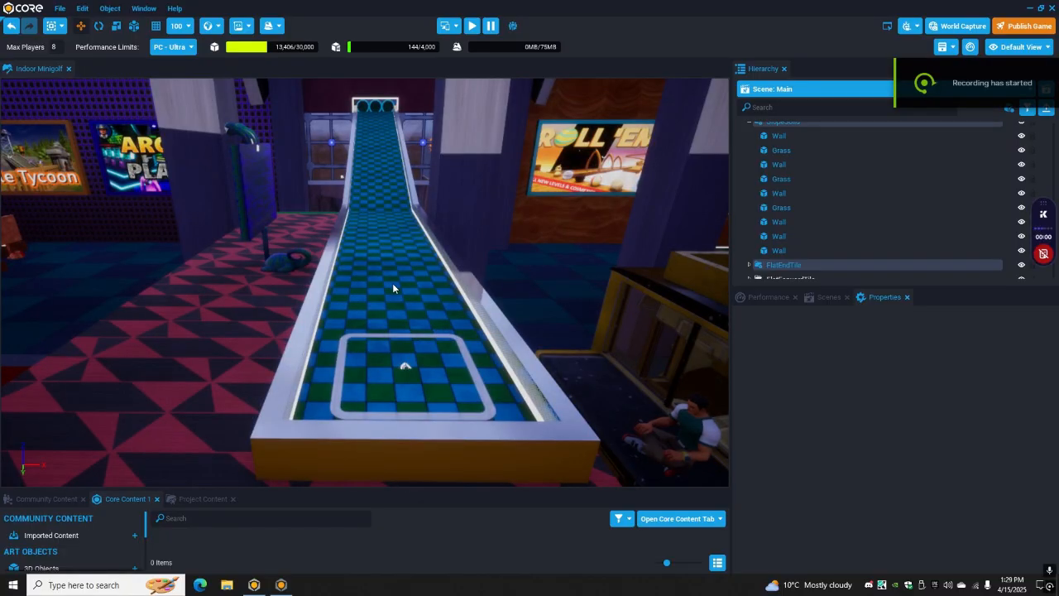
right_click_drag(475, 269, 350, 246)
key("w")
key("a")
key("d")
key("w")
key("a")
key("w")
key("a")
key("w")
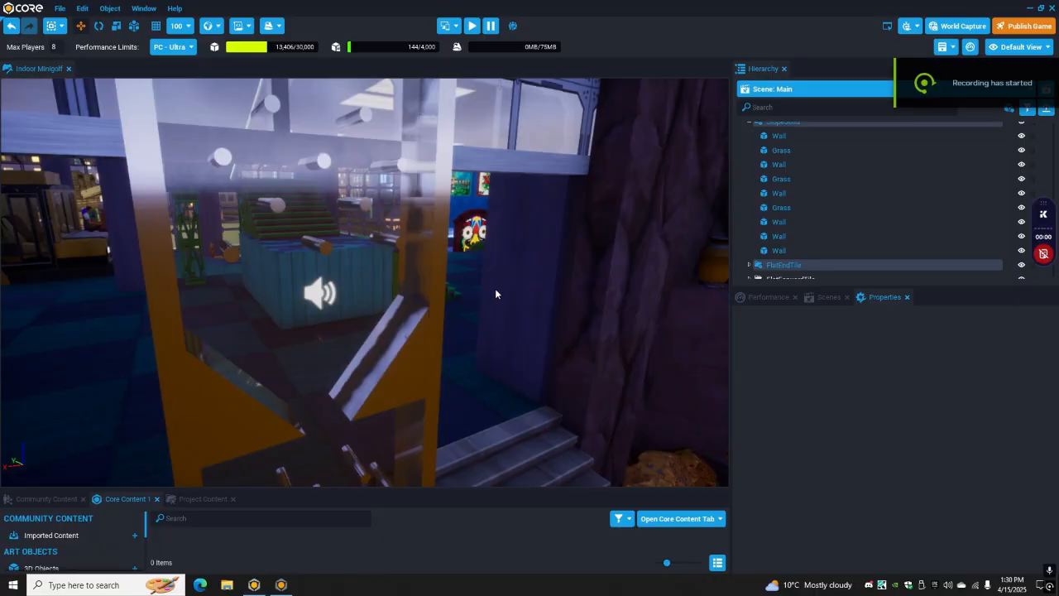
- Examine the transparent peg board closely and the three blue tube openings at the top of the blue-and-green ramp
right_click_drag(495, 288, 466, 274)
key("s")
key("w")
key("e")
right_click_drag(153, 274, 603, 197)
key("w")
key("w")
right_click_drag(329, 224, 357, 299)
key("w")
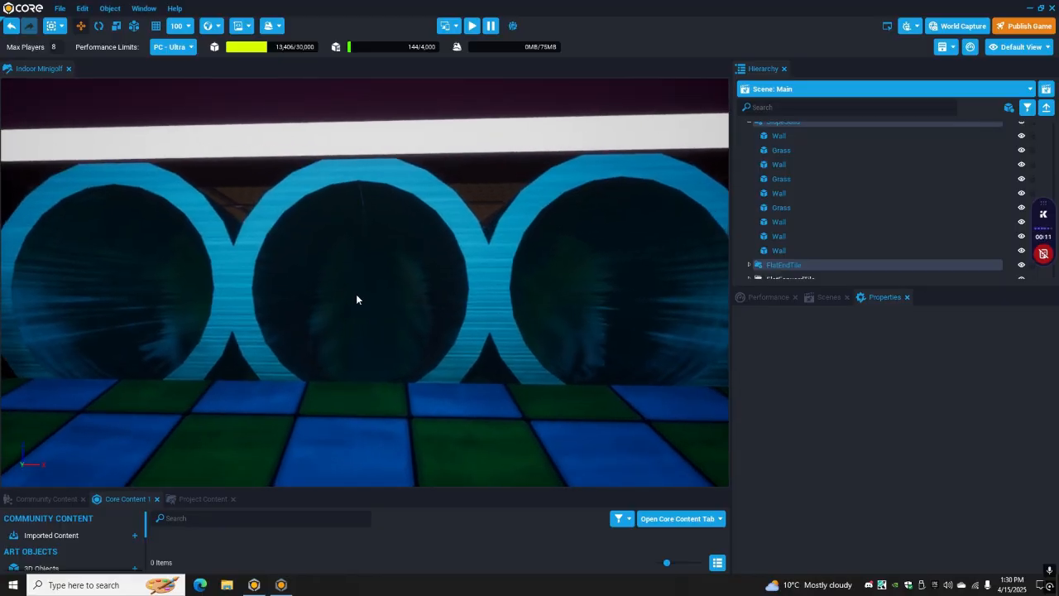
- Examine the cave's rock walls around the fire-breathing dragon, selecting and deselecting an upper Wall piece
key("s")
key("q")
right_click_drag(356, 294, 235, 348)
key("q")
key("e")
key("a")
right_click_drag(235, 343, 246, 343)
right_click_drag(170, 315, 463, 190)
left_click(457, 181)
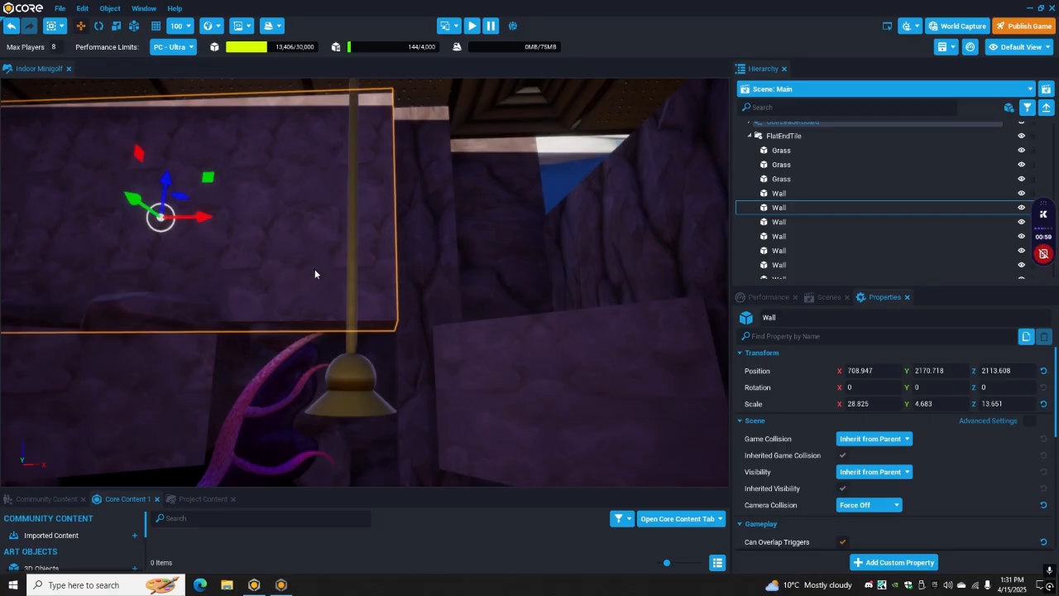
right_click_drag(323, 273, 181, 302)
left_click(183, 302)
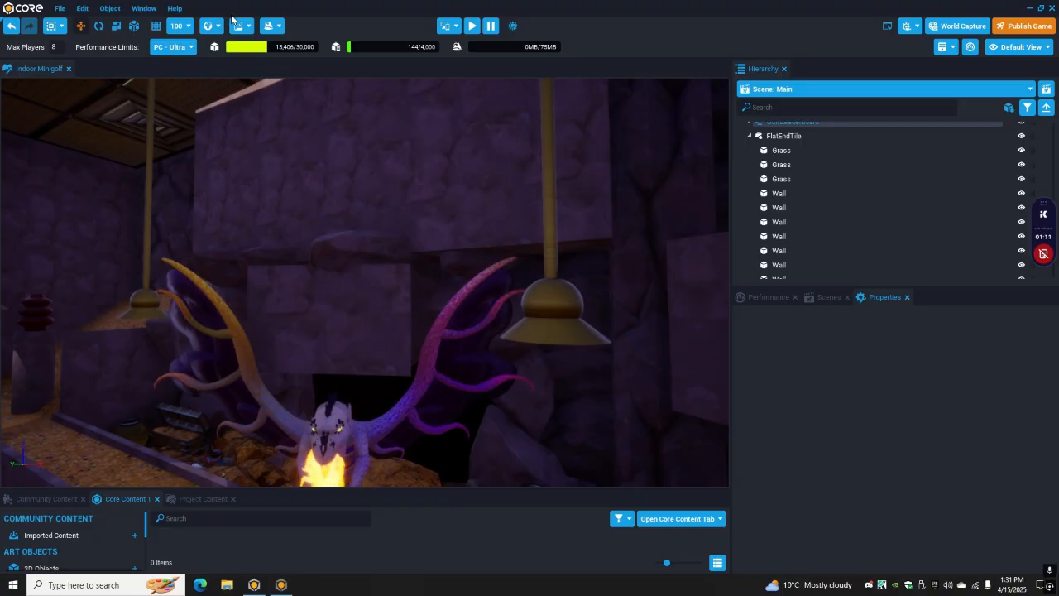
- Examine the gold-covered lanes and ramps beside the fire-breathing dragon from the tee area
right_click_drag(444, 297, 354, 352)
scroll(450, 315, "up", 1)
mouse_move(451, 321)
right_mouse_down()
mouse_move(419, 300)
mouse_move(417, 363)
mouse_move(359, 354)
mouse_move(365, 360)
mouse_move(392, 358)
mouse_move(333, 344)
right_mouse_up()
key("d")
key("s")
key("s")
key("d")
key("w")
key("a")
key("a")
key("w")
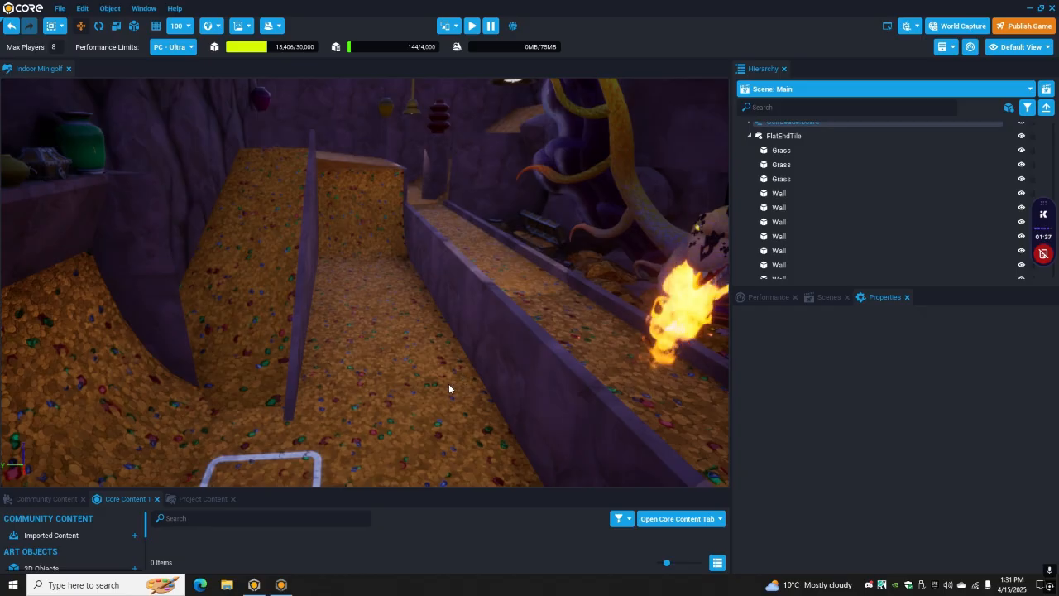
- Examine the gold-covered lane passing through the dragon's flame, its rounded cup end and the nearby pot opening
mouse_move(402, 398)
right_mouse_down()
mouse_move(268, 386)
mouse_move(434, 373)
mouse_move(238, 365)
mouse_move(459, 369)
mouse_move(429, 344)
mouse_move(394, 267)
right_mouse_up()
key("w")
right_click_drag(398, 153, 566, 264)
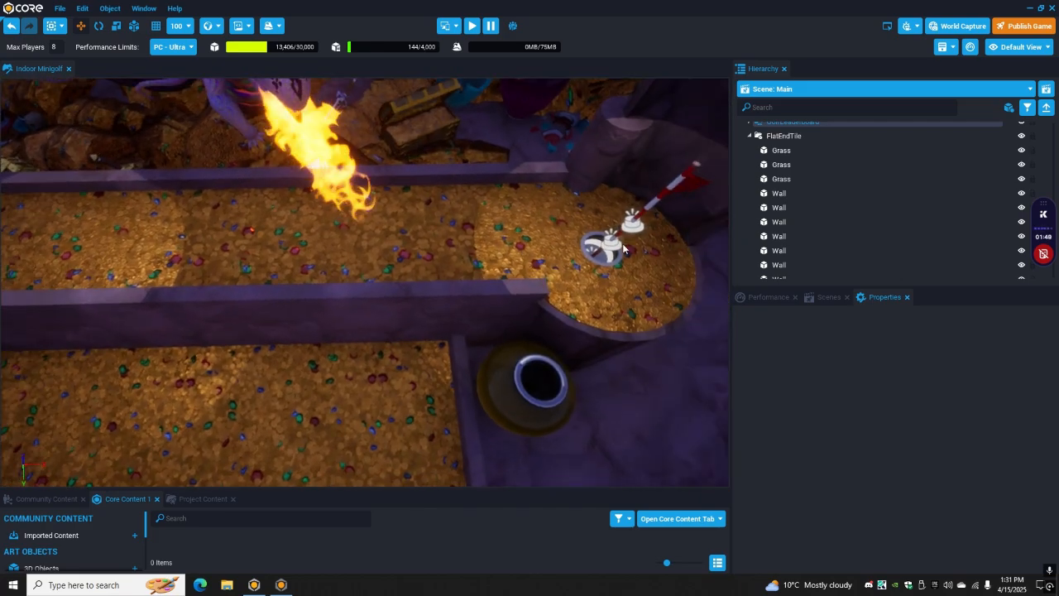
right_click_drag(496, 232, 368, 217)
mouse_move(361, 170)
right_mouse_down()
mouse_move(153, 251)
mouse_move(258, 207)
mouse_move(337, 246)
mouse_move(478, 250)
mouse_move(555, 241)
mouse_move(577, 222)
mouse_move(369, 266)
mouse_move(600, 262)
mouse_move(574, 264)
right_mouse_up()
scroll(294, 227, "down", 2)
- Examine the beach-themed hole's sandy lane with crabs, rock border and water area with the whale
right_click_drag(492, 209, 406, 194)
key("w")
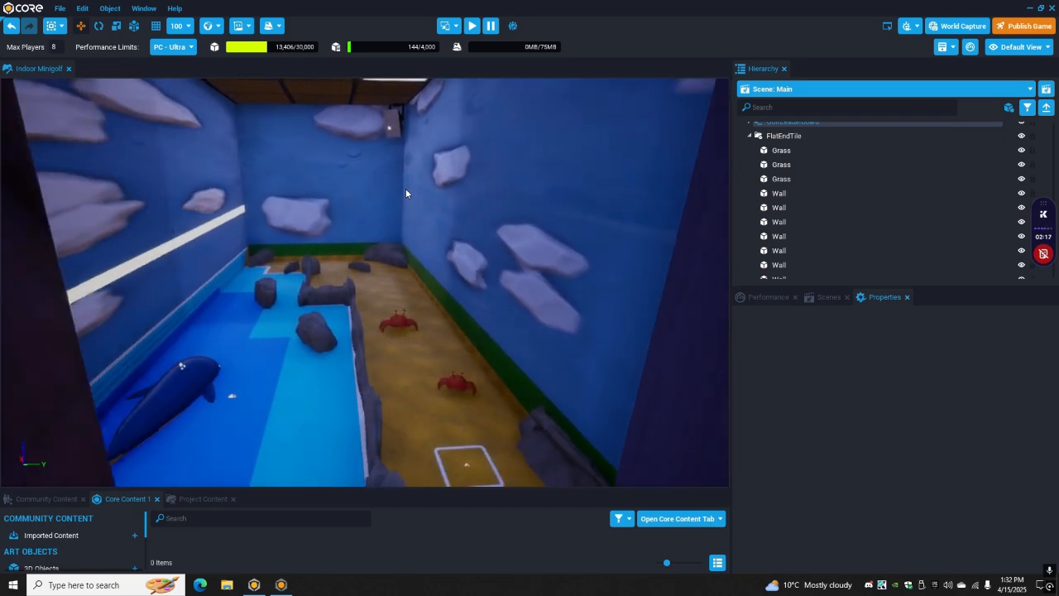
right_click_drag(257, 250, 96, 265)
right_click_drag(350, 339, 648, 322)
right_click_drag(559, 357, 550, 362)
right_click_drag(109, 227, 323, 196)
right_click_drag(186, 286, 189, 191)
right_click_drag(208, 155, 325, 233)
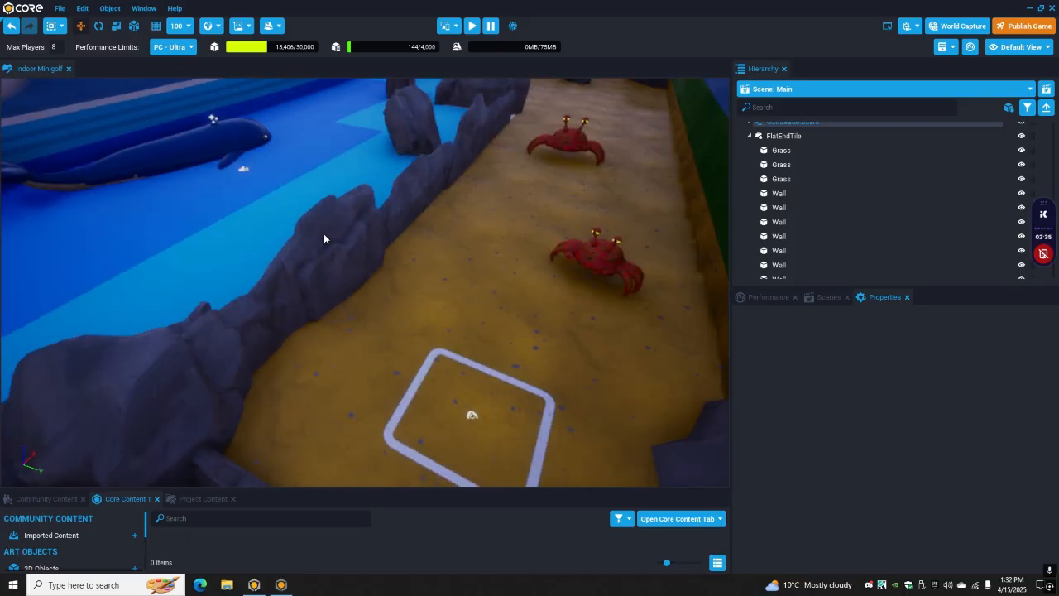
- Examine the beach hole's tee area with its rock border and the inside of the yellow school bus
right_click_drag(200, 235, 430, 328)
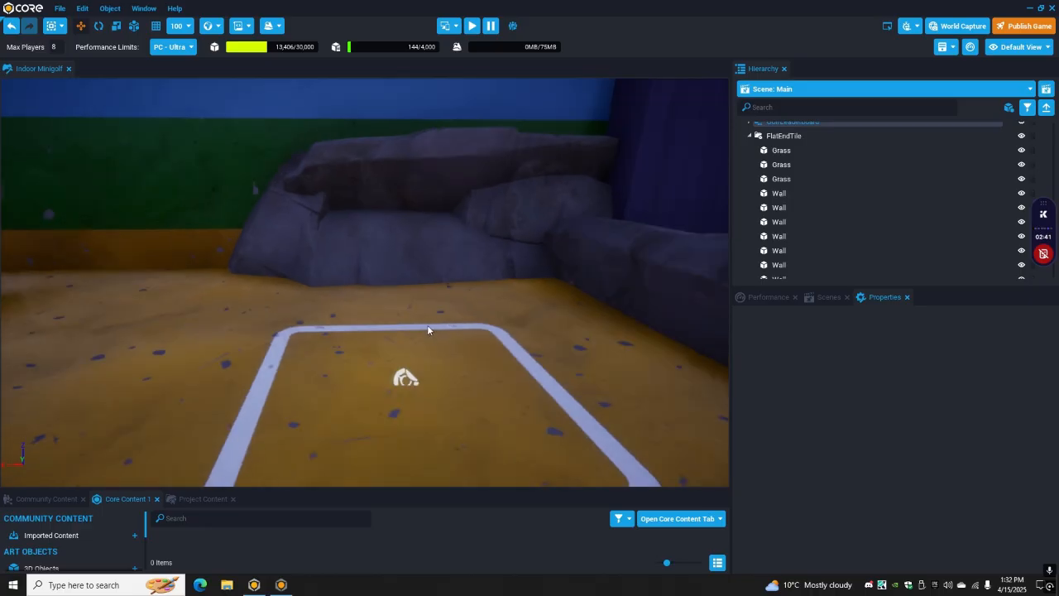
right_click_drag(373, 221, 367, 382)
right_click_drag(473, 324, 129, 288)
right_click_drag(153, 253, 386, 191)
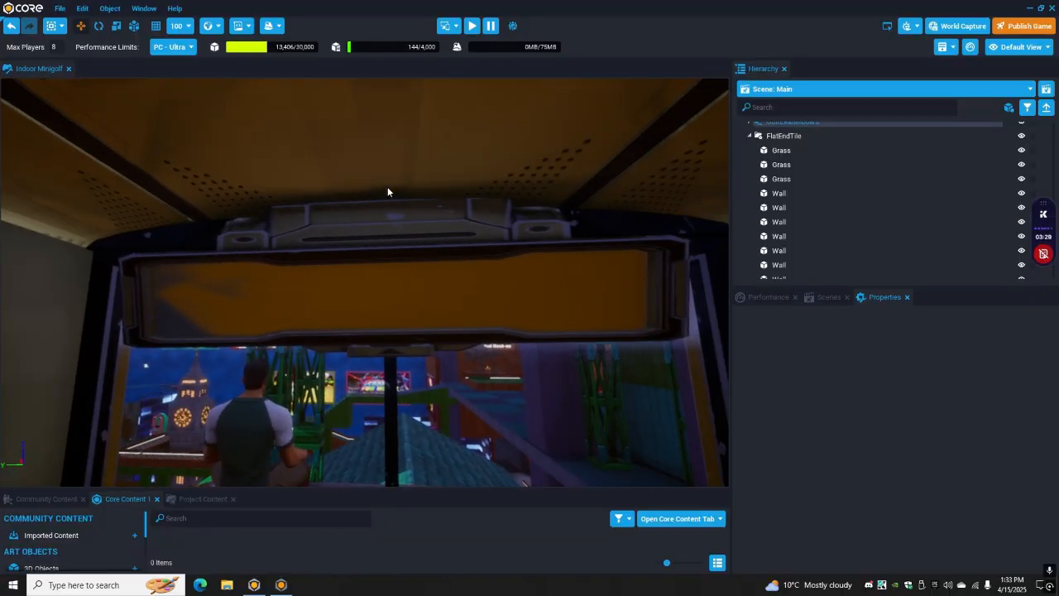
right_click_drag(78, 268, 338, 262)
- Examine the dark conveyor lane and its curved ramp with glowing yellow chevrons beside the penguin rink
scroll(334, 271, "up", 3)
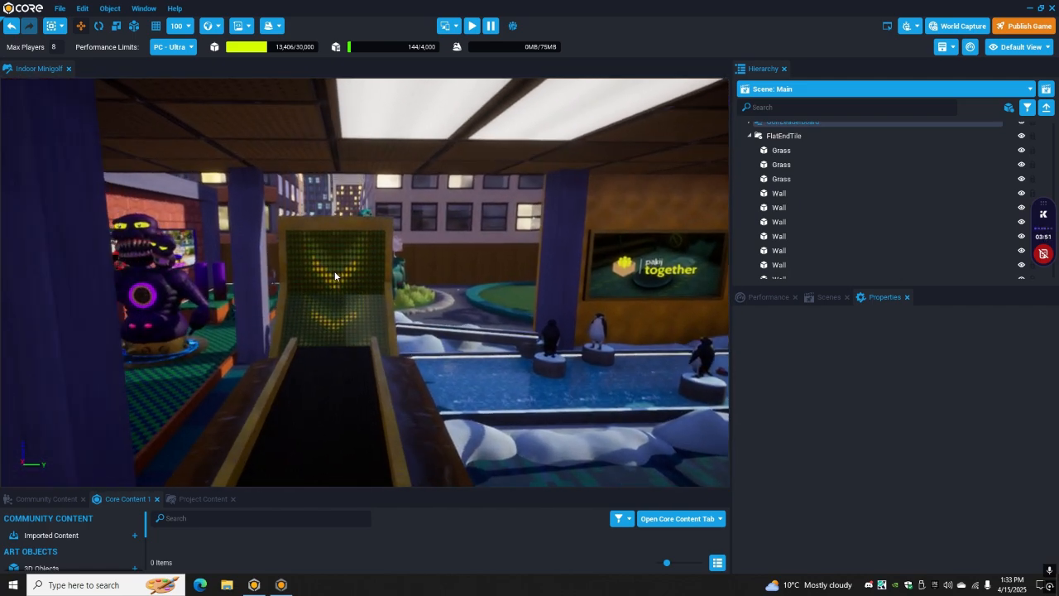
scroll(340, 350, "up", 5)
scroll(334, 311, "up", 8)
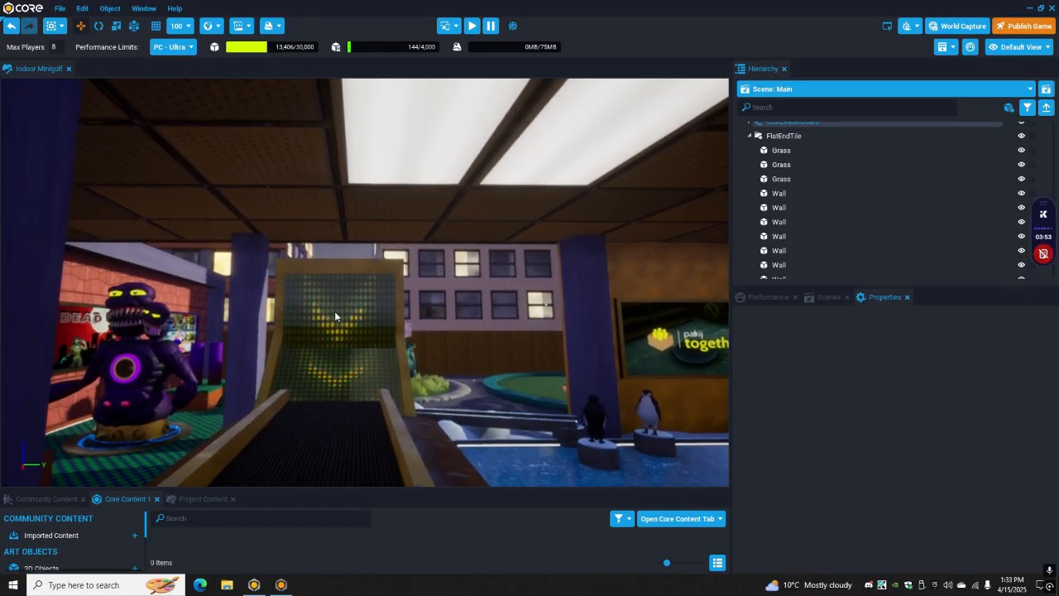
scroll(345, 389, "up", 6)
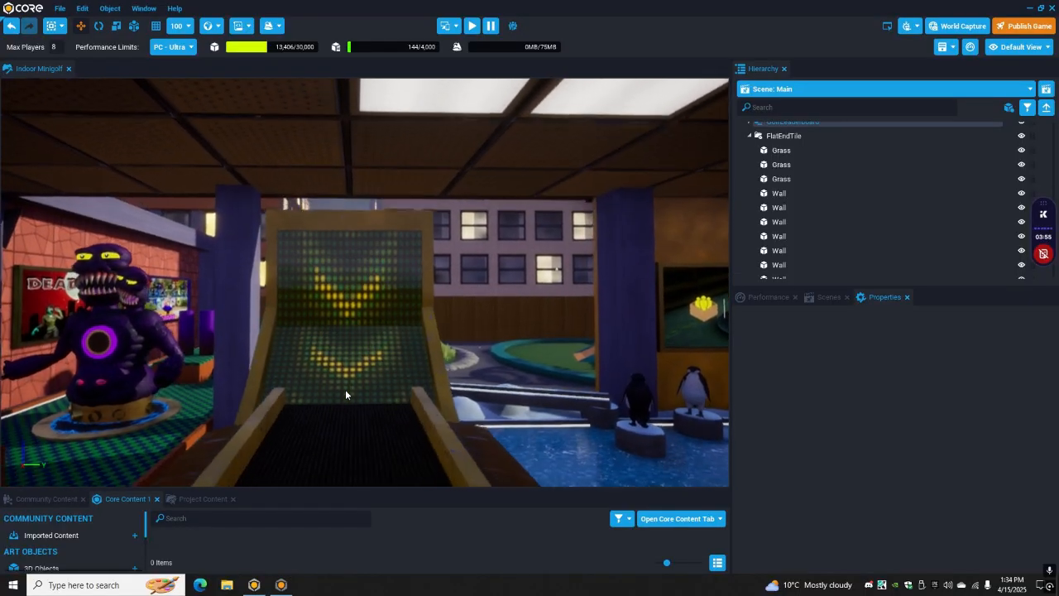
scroll(349, 418, "up", 10)
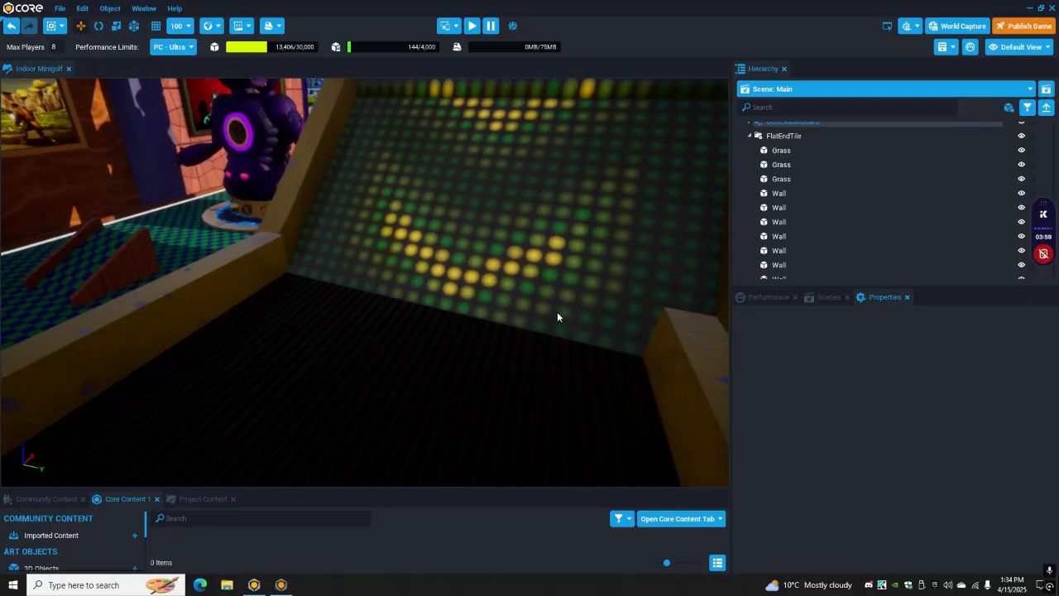
right_click_drag(556, 317, 215, 379)
right_click_drag(633, 383, 362, 132)
- Examine the checkered tee area of the two-headed purple monster hole and its wooden borders
key("d")
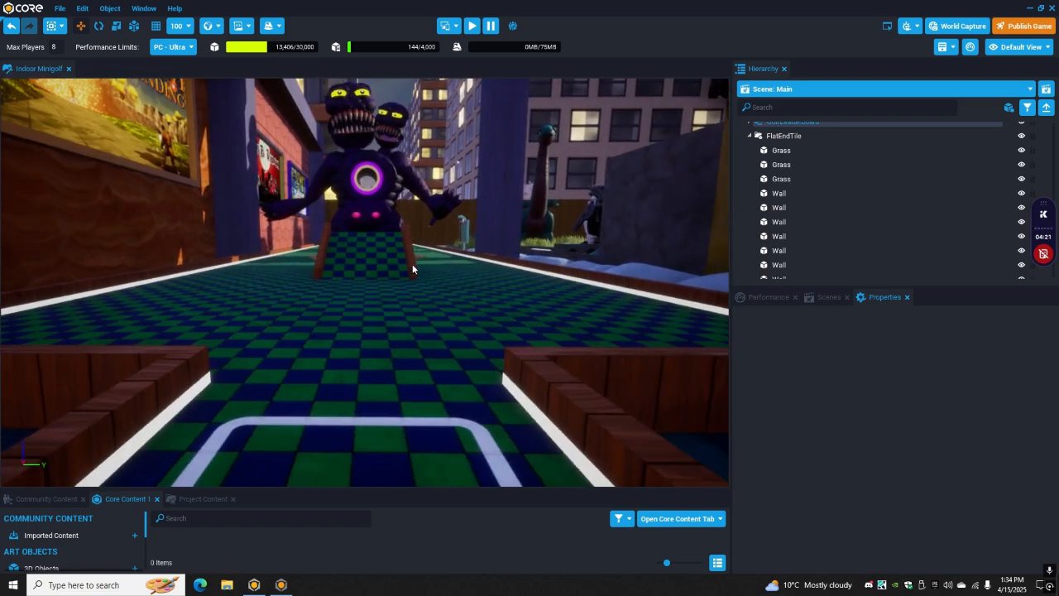
key("w")
right_click_drag(432, 278, 448, 368)
key("s")
key("w")
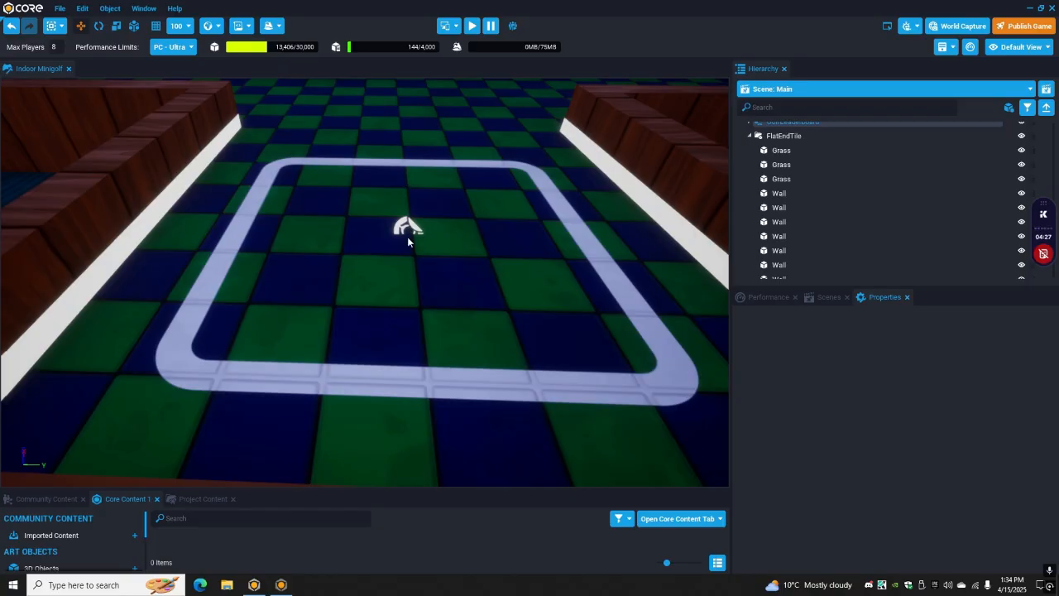
key("d")
right_click_drag(422, 340, 423, 359)
key("e")
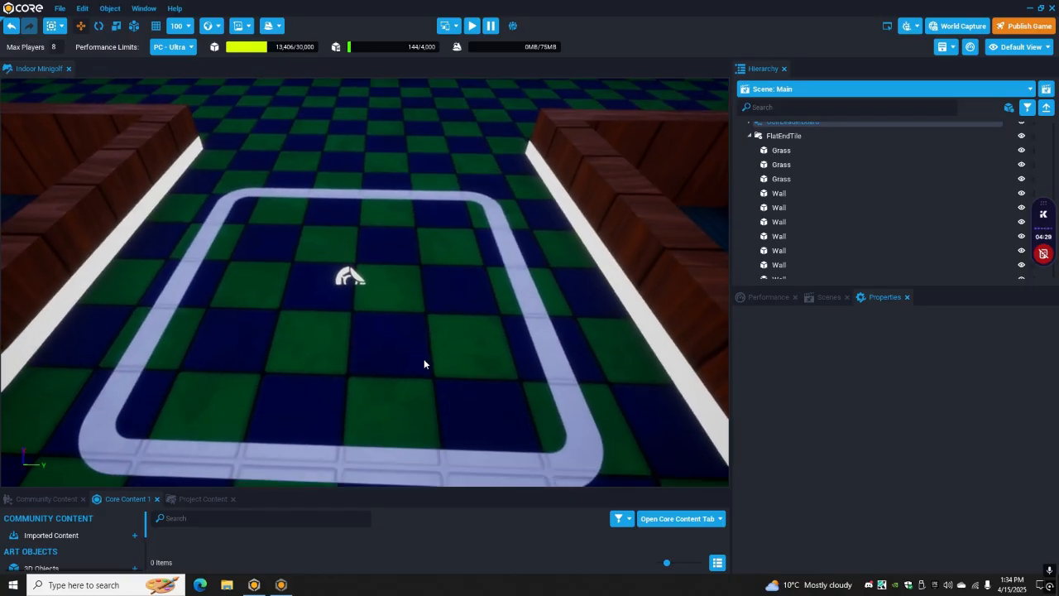
key("a")
right_click_drag(354, 321, 359, 297)
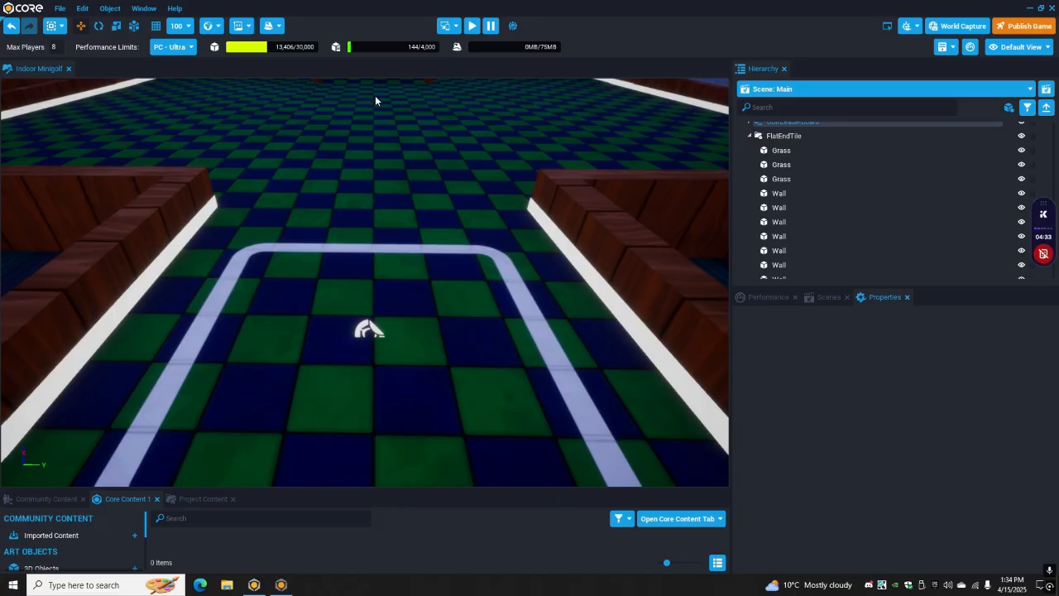
- Examine the checkered slopes around the purple pillar near the Hole 17 board, deselecting the highlighted Grass piece
right_click_drag(374, 219, 373, 335)
key("w")
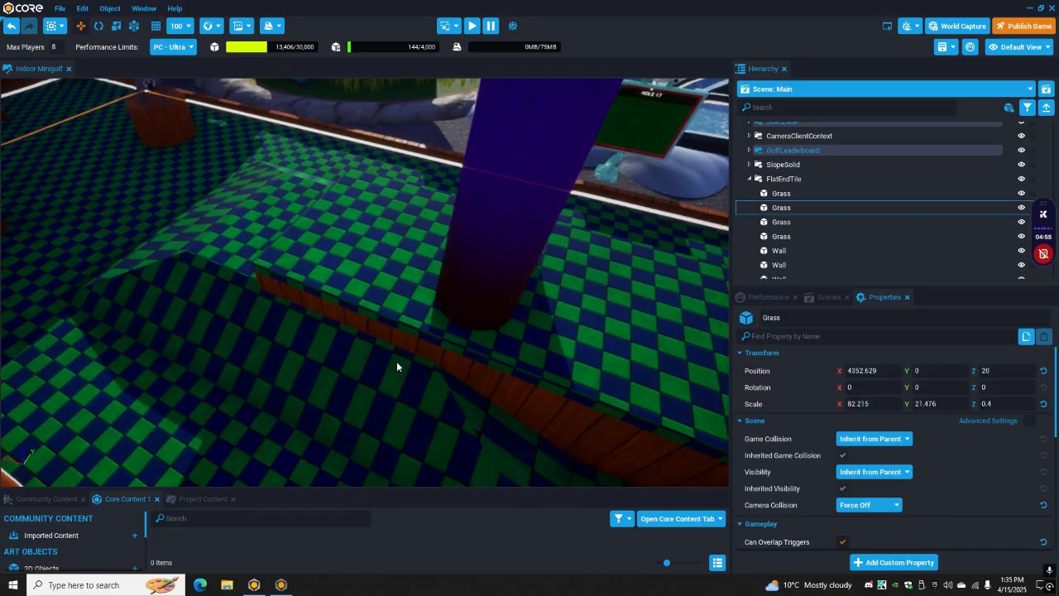
right_click_drag(396, 361, 404, 395)
left_click(618, 335)
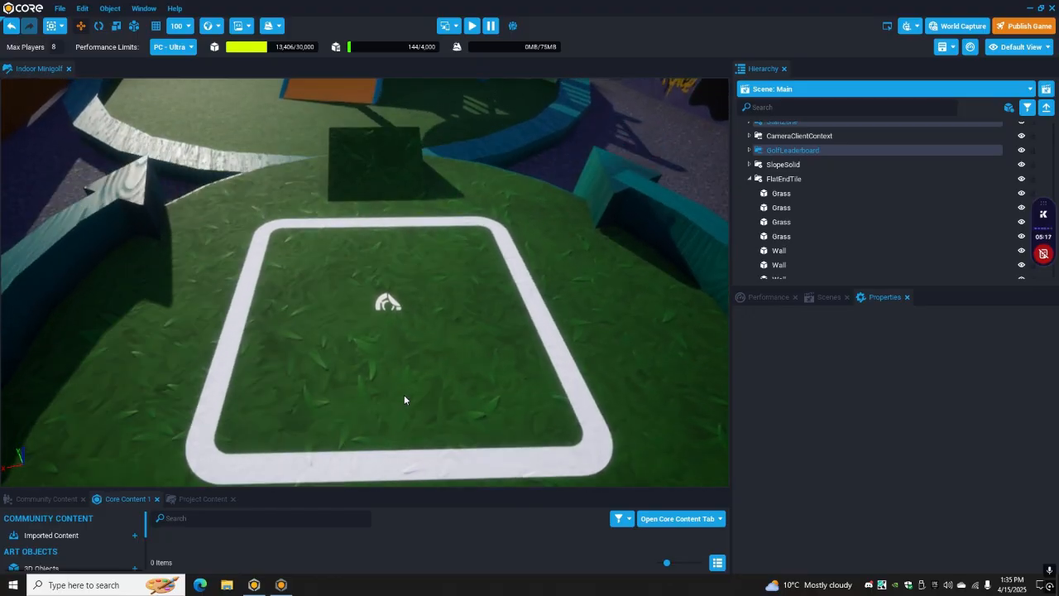
- Examine the playground hole's grassy tee, launch ramp and round green in front of the graffiti wall
right_click_drag(171, 452, 222, 386)
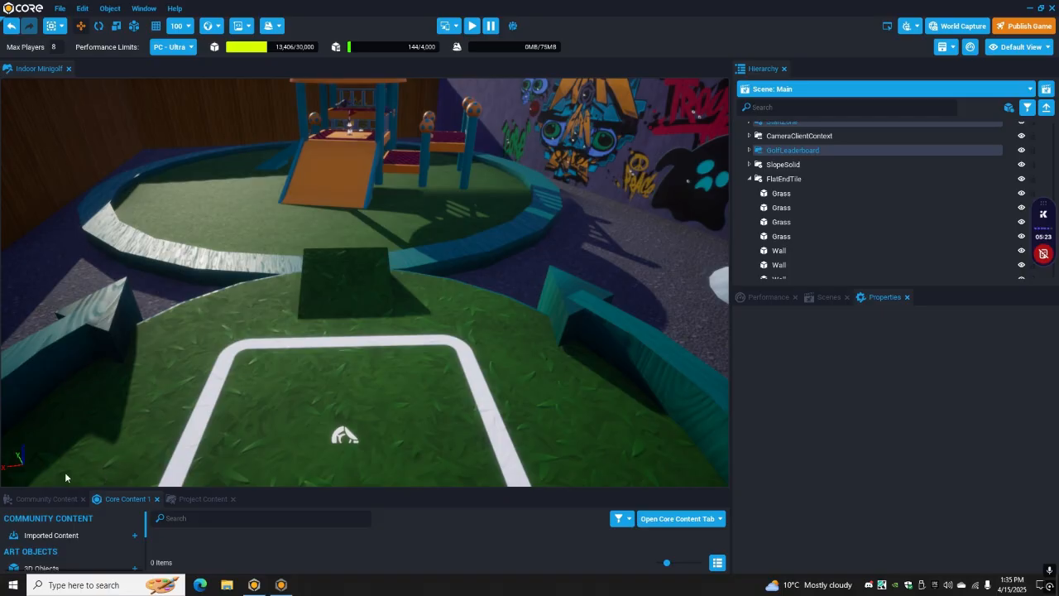
right_click_drag(123, 463, 129, 428)
right_click_drag(287, 381, 344, 416)
right_click_drag(288, 389, 620, 428)
- Select a Wall piece of the playground structure and examine its raised cup platform and the slide
left_click(347, 307)
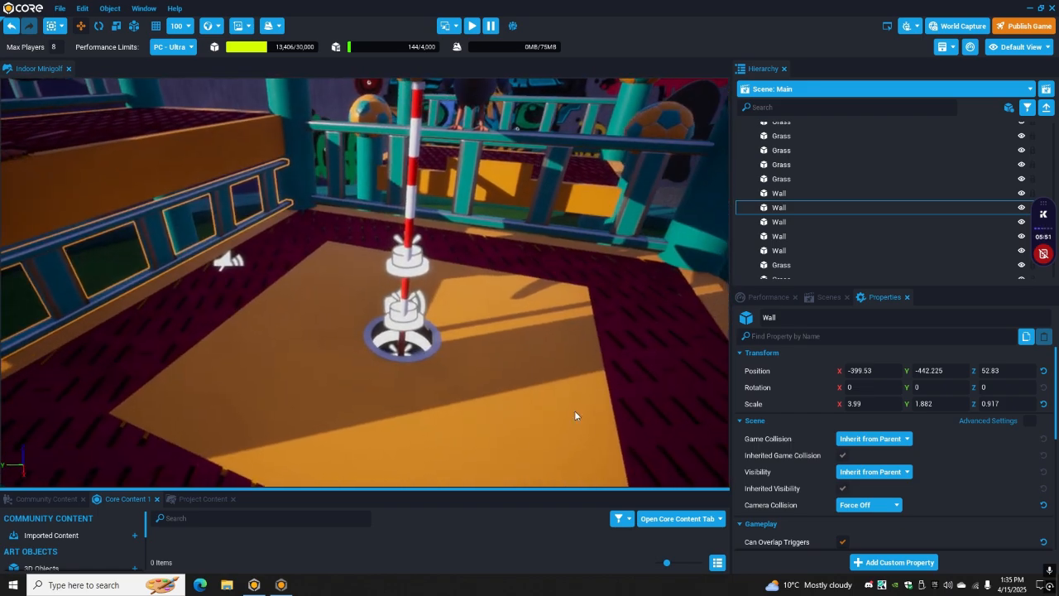
right_click_drag(283, 330, 186, 382)
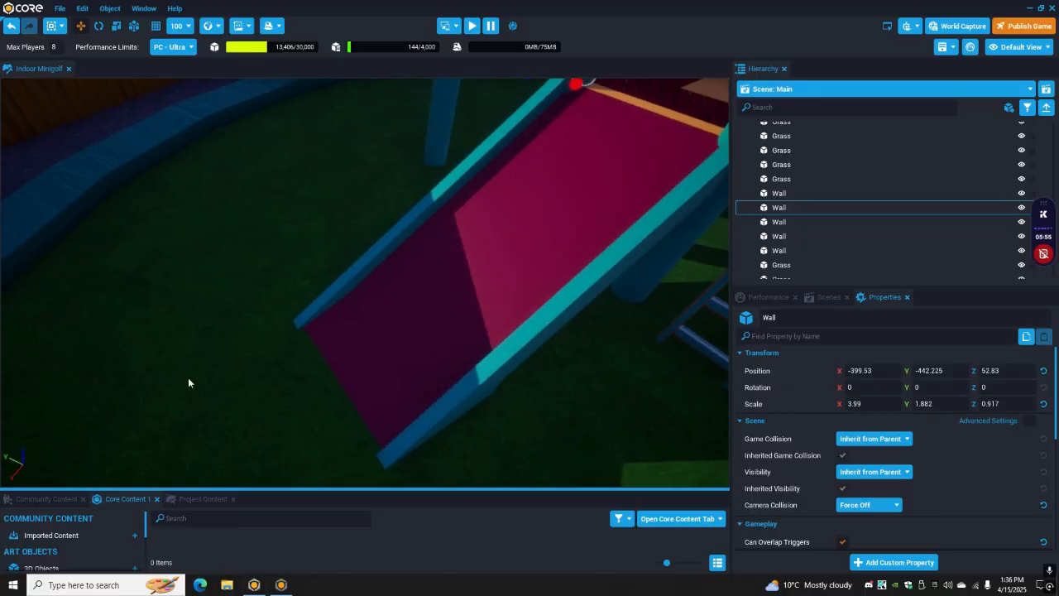
right_click_drag(278, 358, 255, 382)
right_click_drag(384, 221, 276, 173)
- Examine the penguin hole's icy water lane, arched bridge and penguin ledges from the tee area
right_click_drag(396, 214, 326, 200)
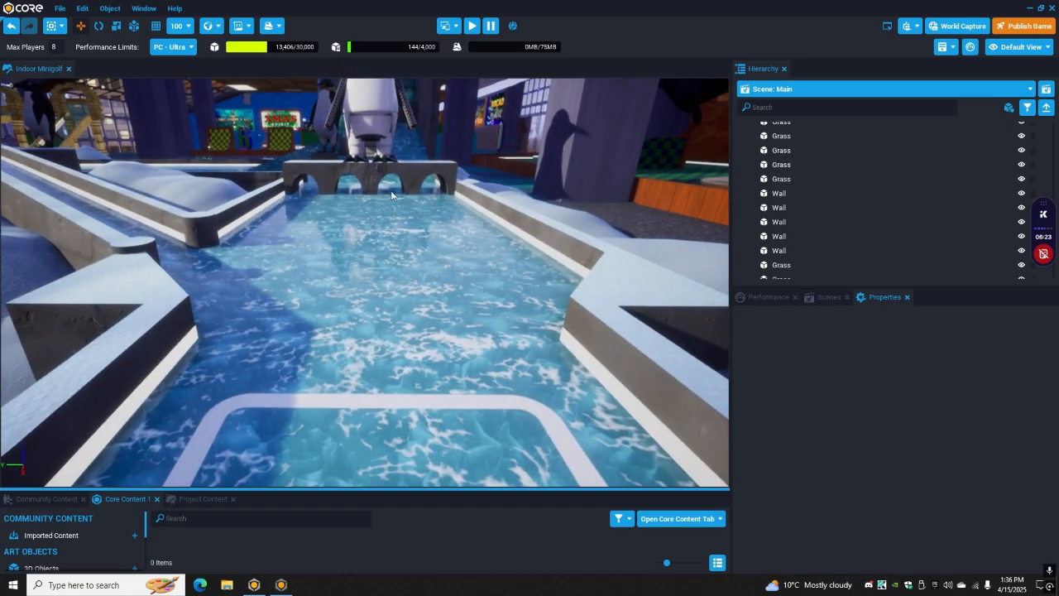
right_click_drag(413, 195, 349, 235)
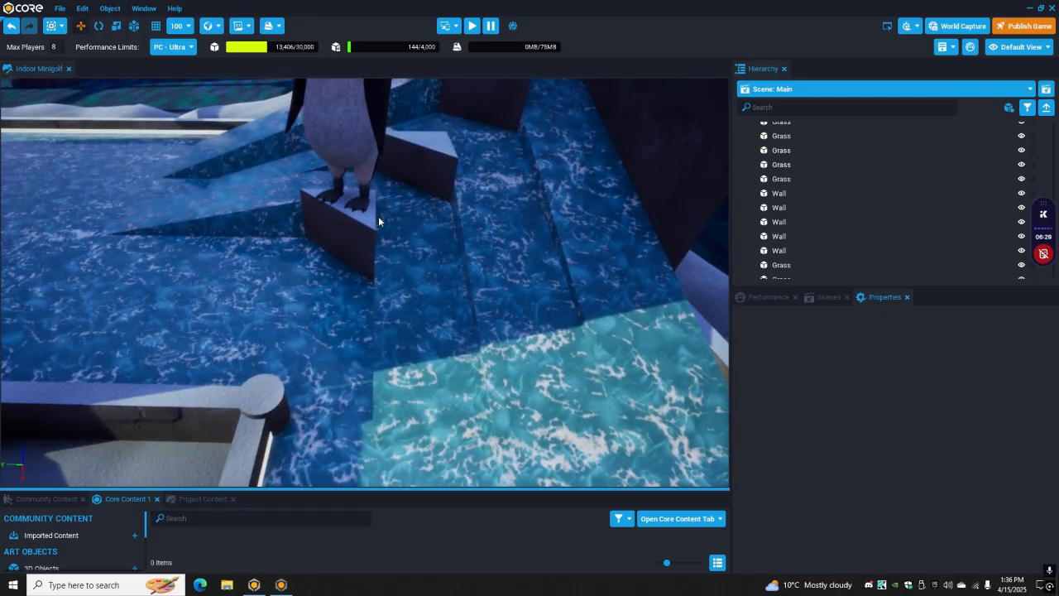
right_click_drag(420, 174, 394, 230)
right_click_drag(359, 187, 314, 188)
key("e")
right_click_drag(389, 268, 385, 272)
key("a")
key("s")
key("d")
key("a")
right_click_drag(385, 276, 215, 302)
- Tour the venue from the penguin hole to the green tee of the transparent uphill lane
right_click_drag(317, 310, 89, 293)
key("w")
right_click_drag(370, 364, 436, 475)
key("s")
left_click(335, 403)
right_click_drag(335, 403, 576, 299)
key("w")
left_click(576, 299)
key("s")
right_click_drag(397, 306, 376, 162)
key("w")
key("w")
key("w")
key("w")
key("w")
left_click(329, 331)
left_click(196, 320)
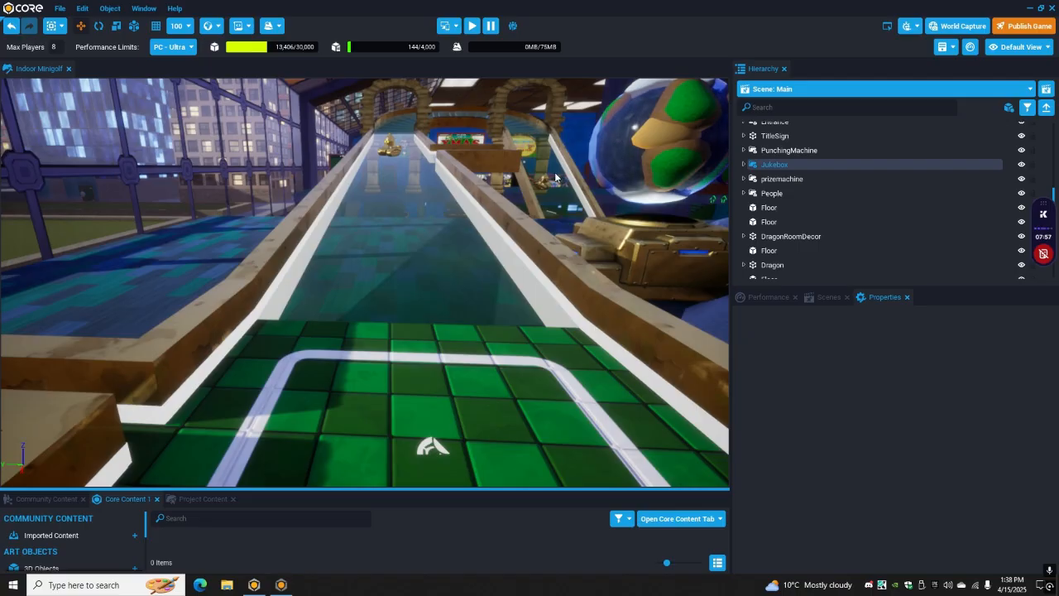
- Examine the transparent uphill lane and the golden tank obstacle moving along it
right_click_drag(604, 310, 315, 311)
key("s")
right_click_drag(319, 182, 319, 172)
right_click_drag(351, 349, 409, 283)
key("w")
key("w")
left_click(451, 323)
left_click(502, 309)
right_click_drag(501, 310, 309, 276)
right_click_drag(271, 331, 655, 423)
right_click_drag(122, 288, 428, 266)
- Set the visibility of the golden tank's hidden Military Tank Modern Hull 01 - Front block to Force On and examine it
left_click(460, 259)
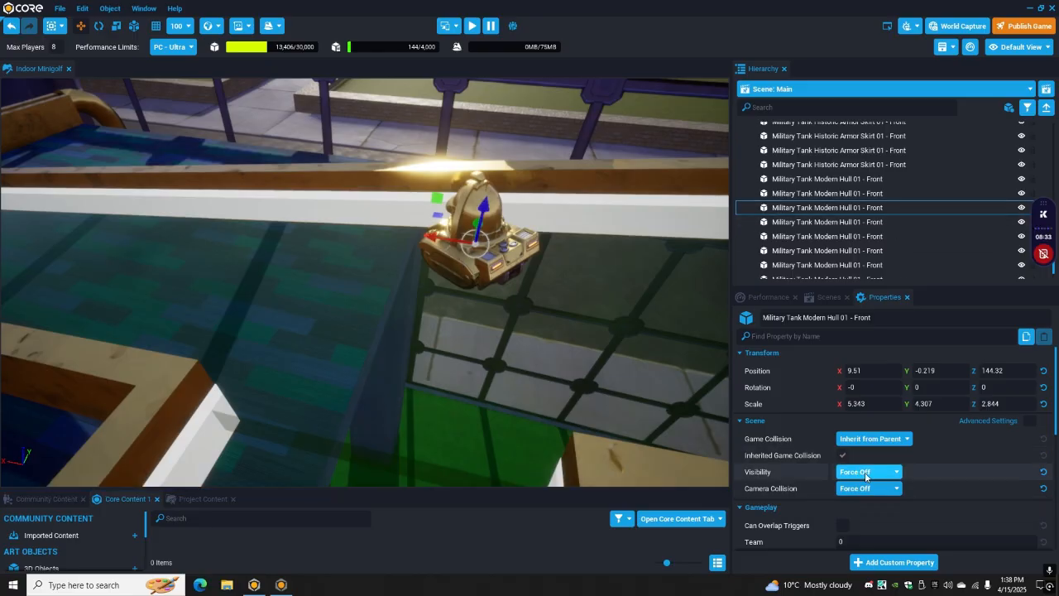
left_click(861, 472)
left_click(874, 501)
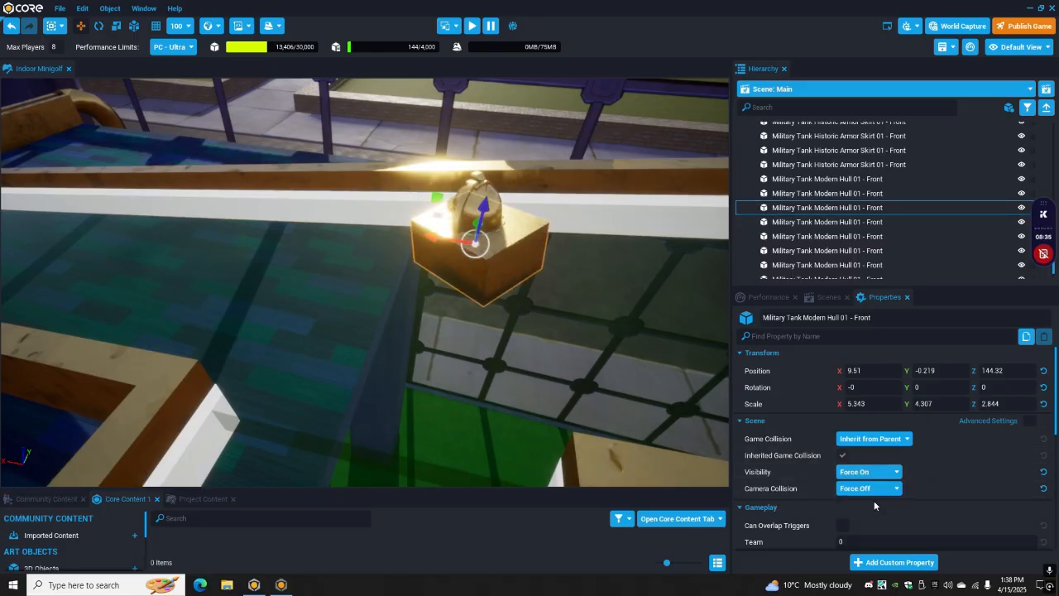
right_click_drag(466, 377, 536, 331)
key("w")
key("s")
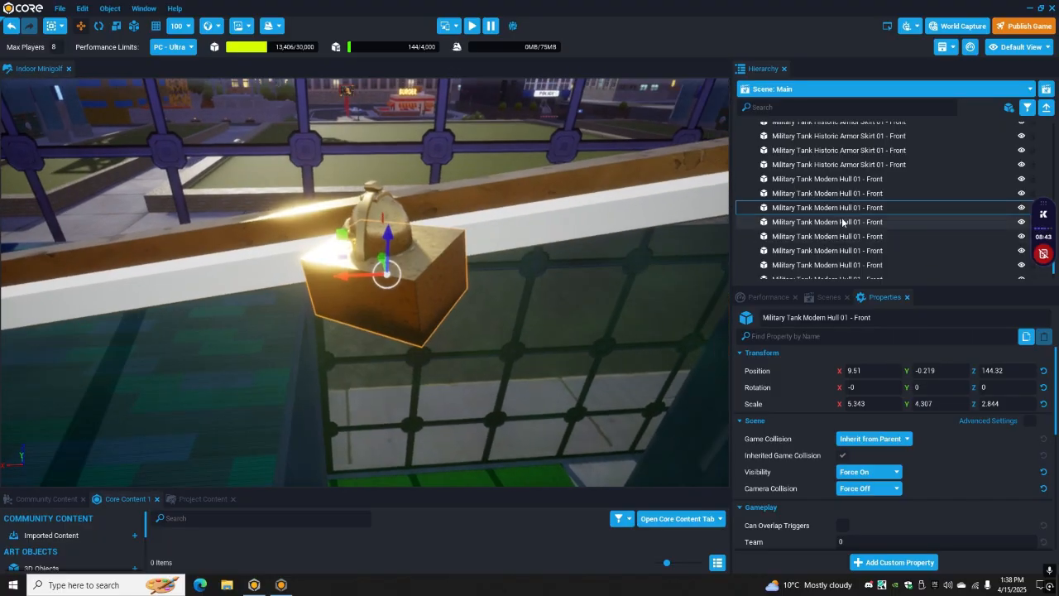
- Set the tank hull block's visibility back to Force Off and deselect it
left_click(879, 473)
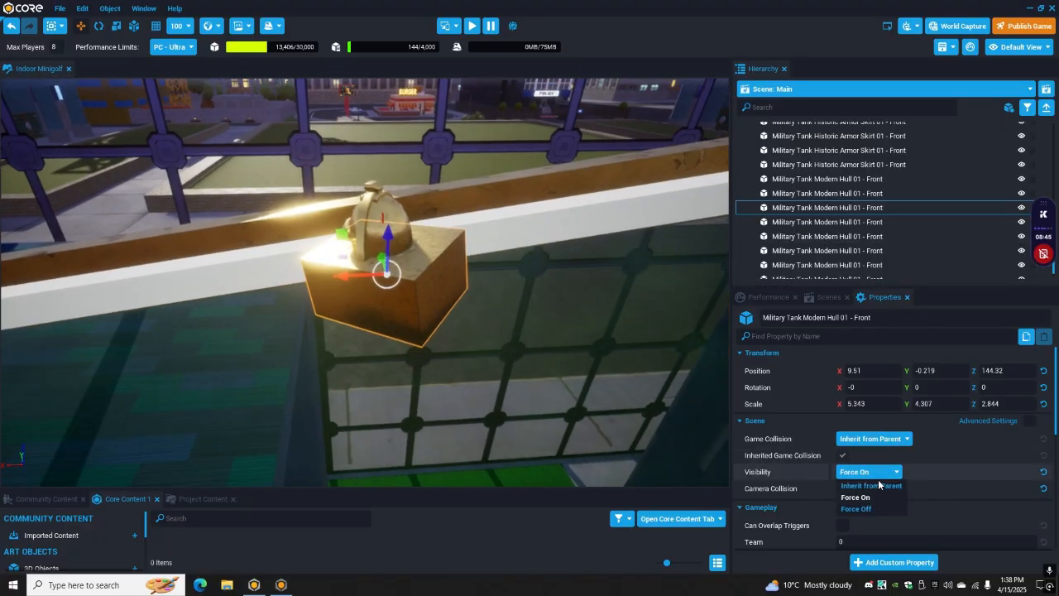
left_click(869, 509)
left_click(486, 378)
- Examine the wooden frame and metal tube at the transparent lane's end, selecting a Grass piece of FlatEndTile
right_click_drag(473, 351, 159, 162)
key("s")
left_click(305, 179)
right_click_drag(356, 187, 503, 177)
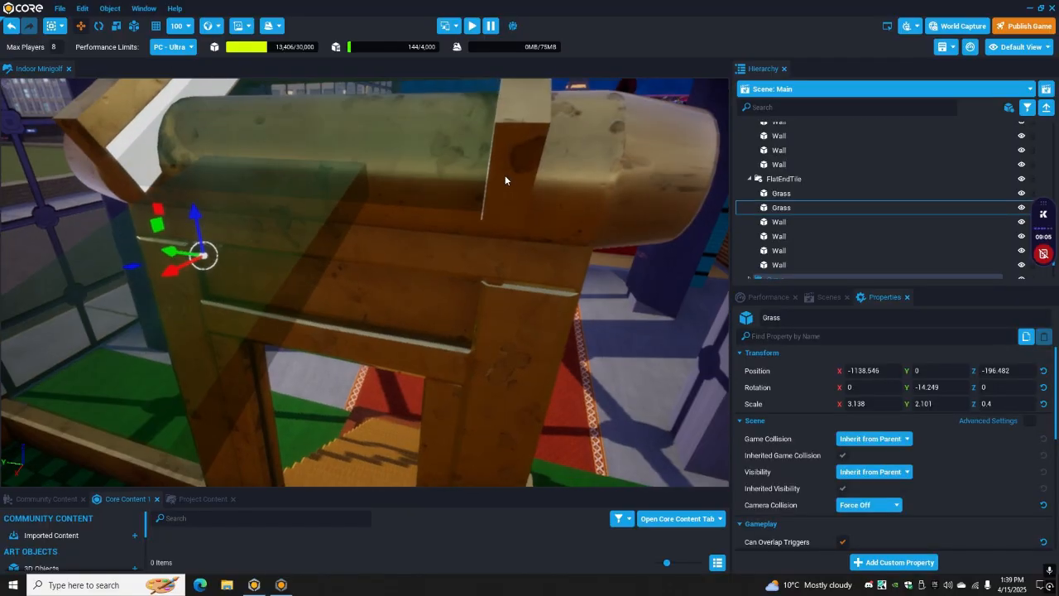
right_click_drag(321, 139, 396, 186)
- Examine the city buildings outside the minigolf hall, selecting and deselecting the Cube parts of a Building1
right_click_drag(476, 204, 124, 326)
key("w")
key("w")
left_click(524, 301)
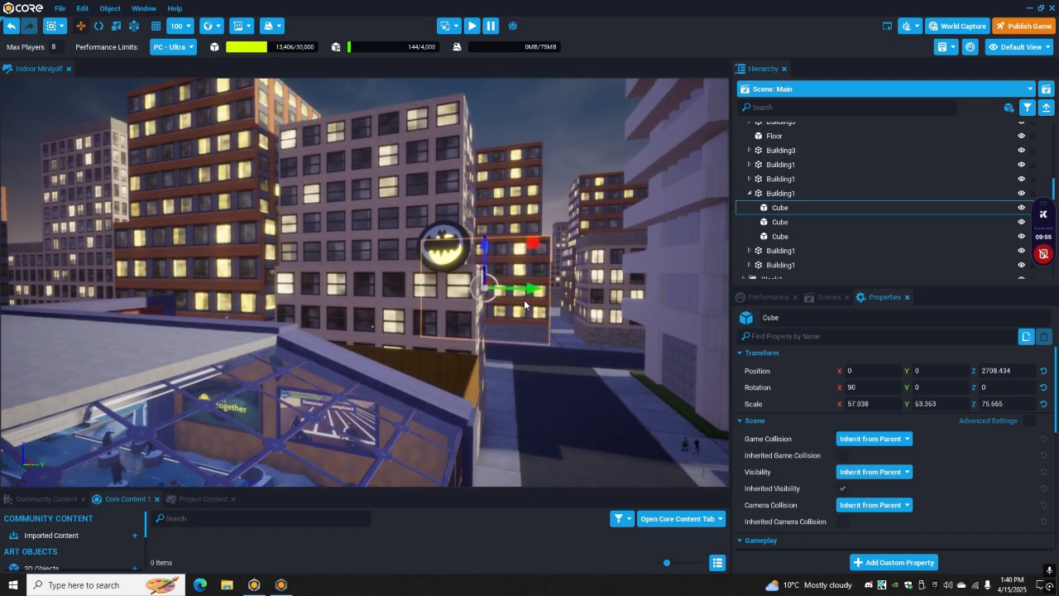
left_click(533, 316)
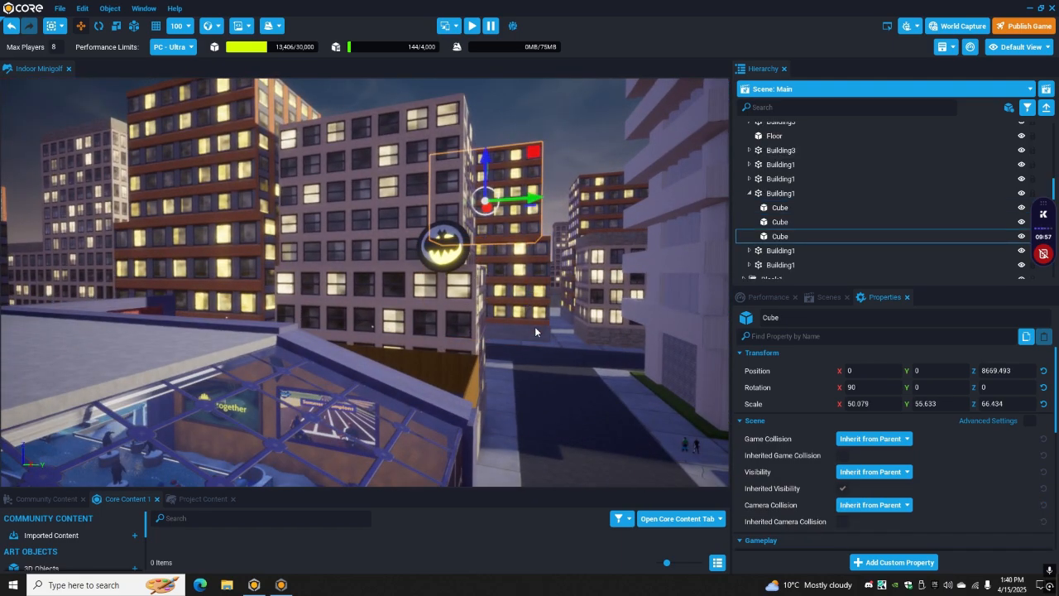
left_click(535, 328)
mouse_move(534, 328)
right_mouse_down()
mouse_move(556, 332)
mouse_move(309, 279)
mouse_move(463, 293)
mouse_move(560, 274)
mouse_move(371, 285)
mouse_move(527, 309)
right_mouse_up()
left_click(555, 332)
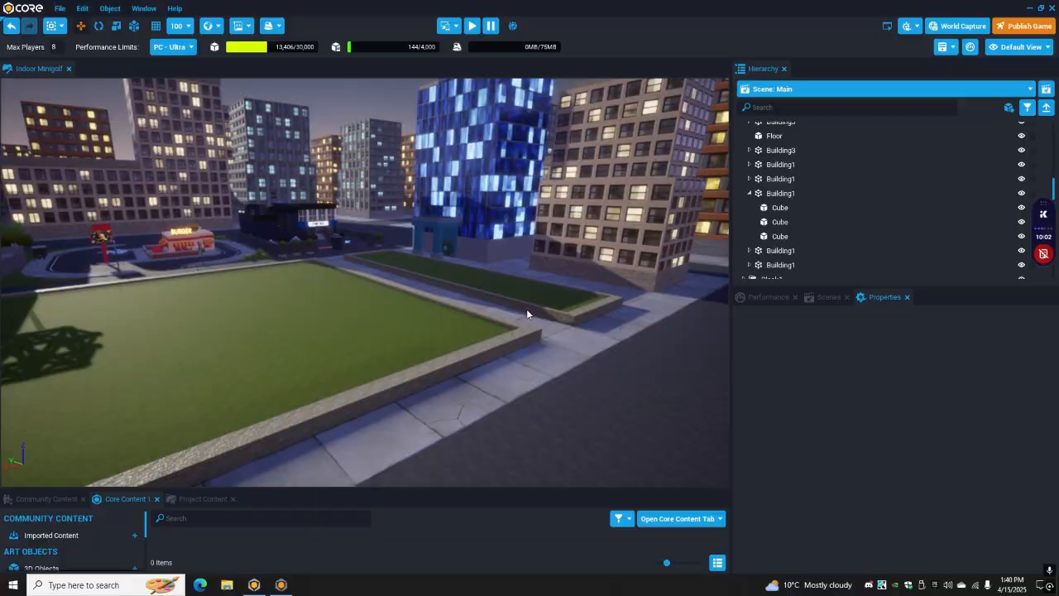
- Collapse the expanded Building1 group and examine the street beside the hall, checking the taxi
left_click(749, 193)
right_click_drag(434, 236, 328, 195)
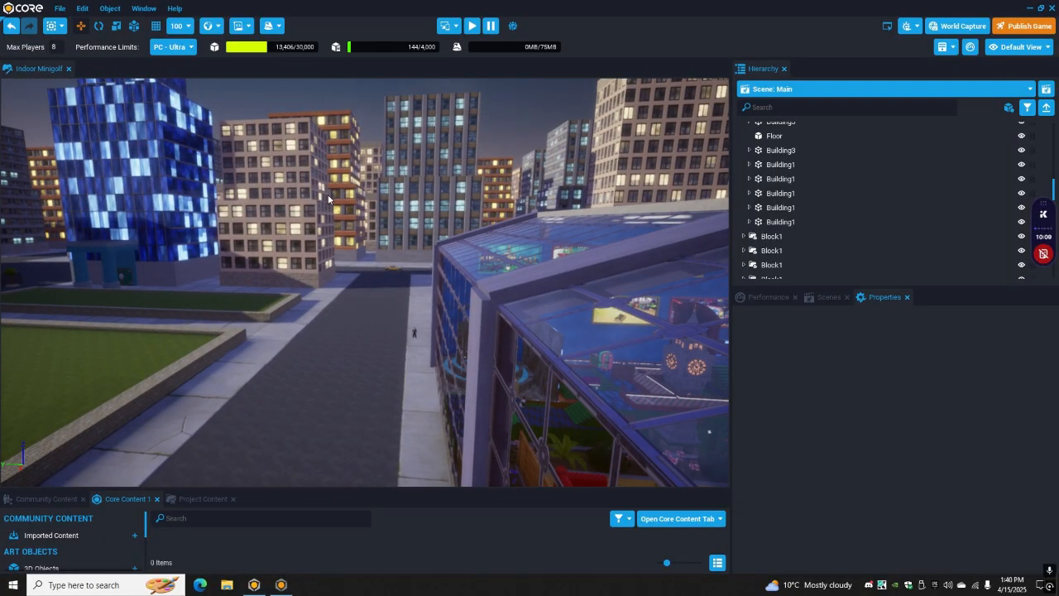
right_click_drag(463, 274, 586, 225)
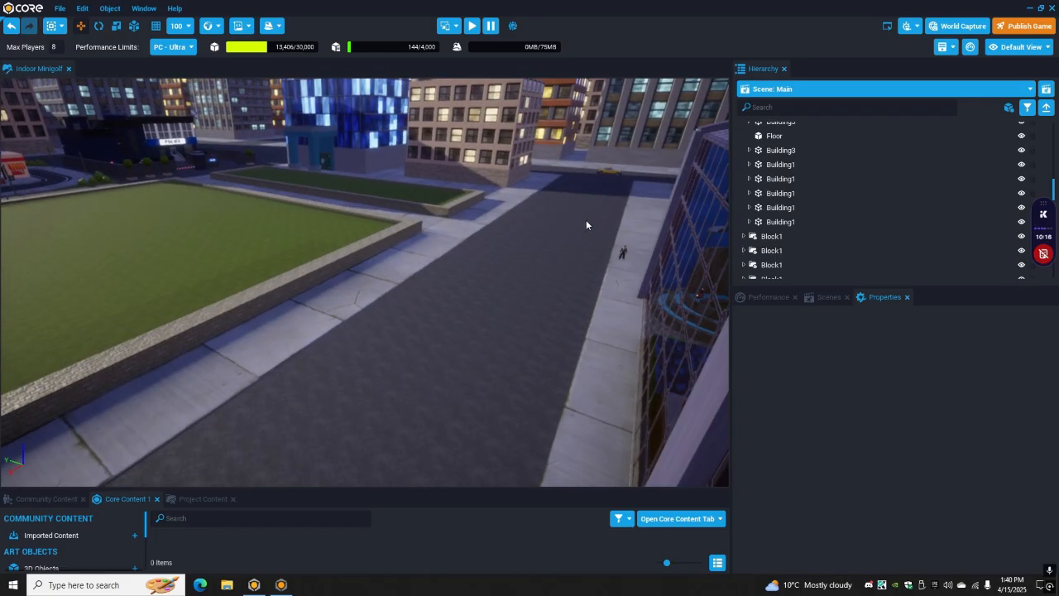
left_click(611, 174)
left_click(503, 237)
- Examine the hall's interior layout from above, including the school bus, checkered ramps and rooftop green
right_click_drag(503, 237, 582, 258)
key("d")
right_click_drag(230, 310, 560, 293)
right_click_drag(210, 293, 417, 342)
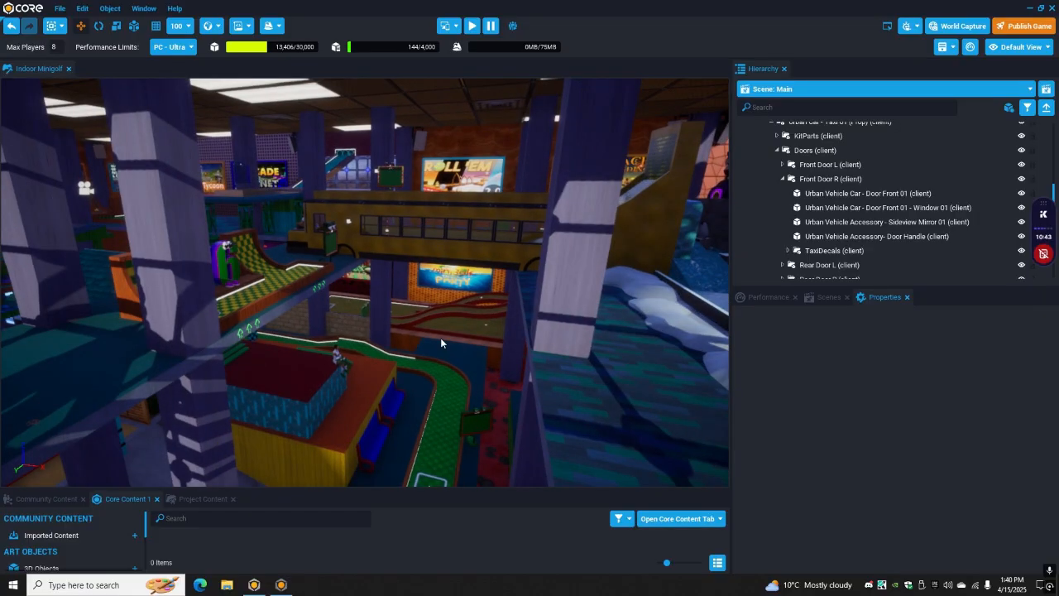
right_click_drag(440, 338, 187, 287)
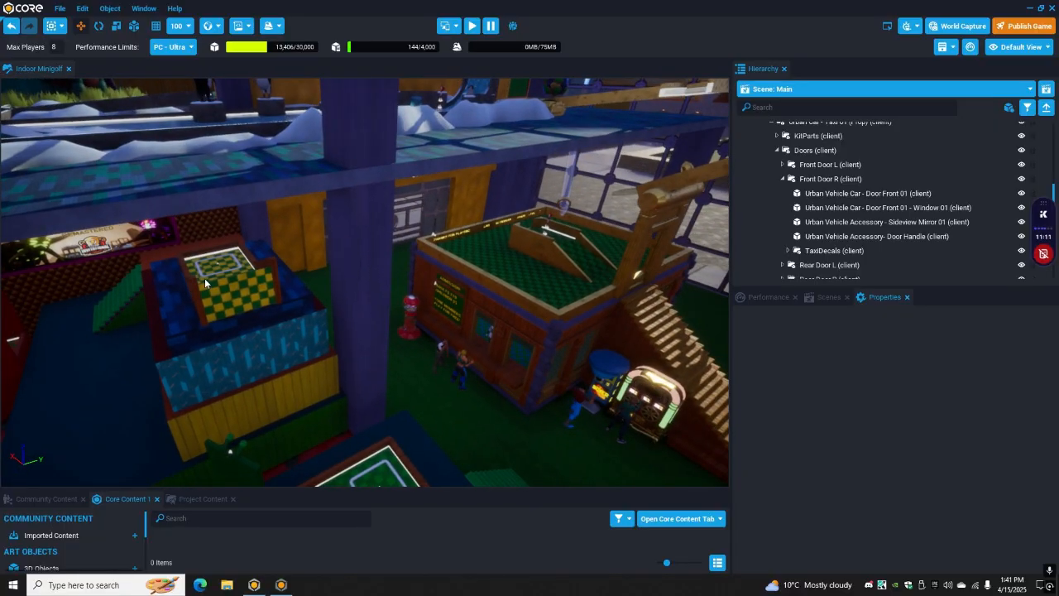
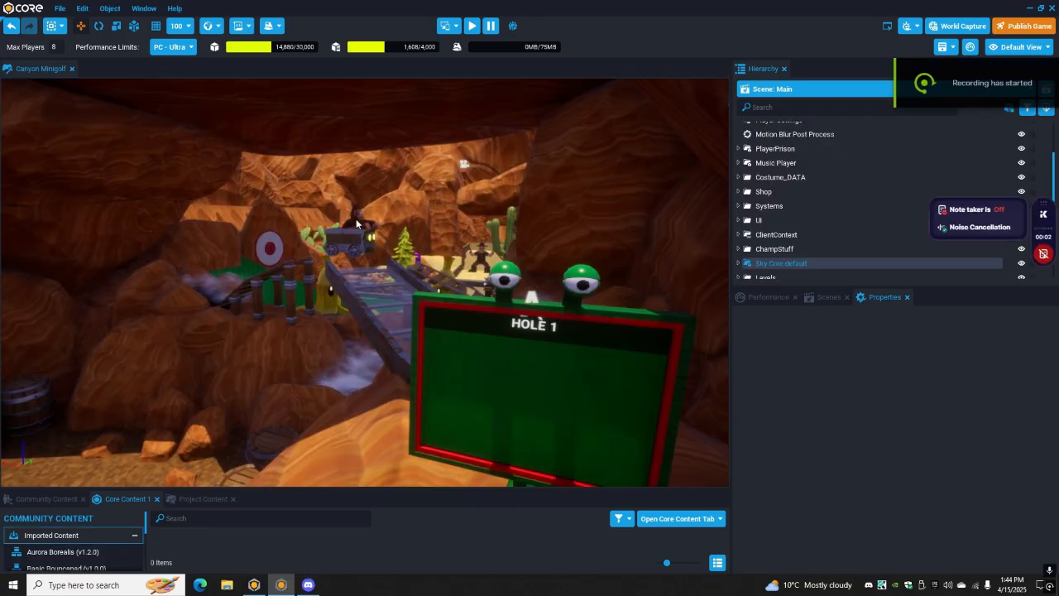
- Examine the Canyon Minigolf project's overall layout from the Hole 1 board and the red-walled hole
right_click_drag(344, 241, 590, 271)
key("s")
right_click_drag(462, 264, 229, 237)
right_click_drag(414, 234, 307, 210)
right_click_drag(447, 218, 255, 195)
right_click_drag(344, 223, 621, 195)
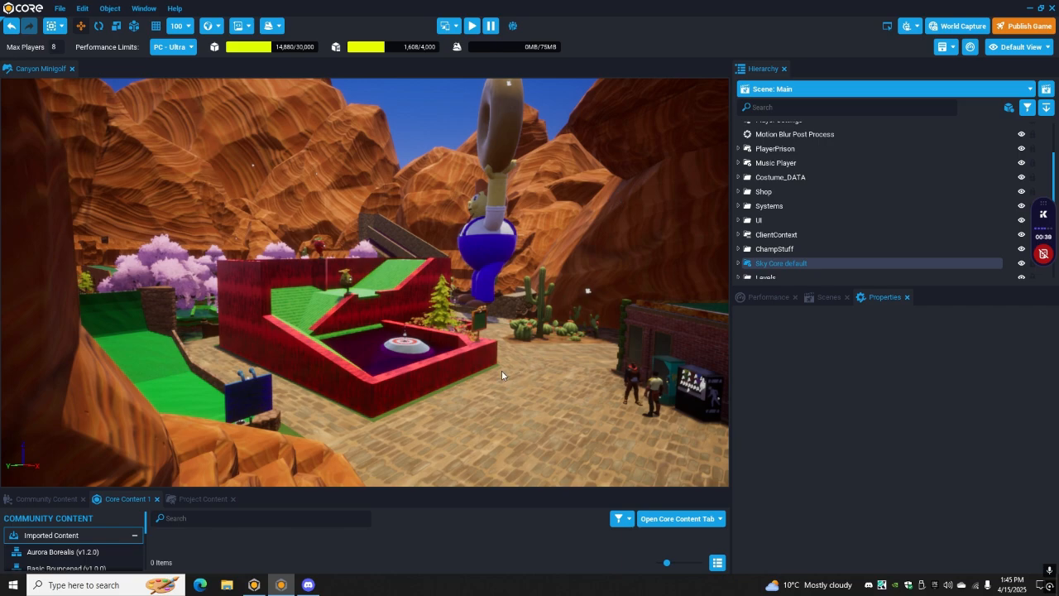
- Examine canyon Hole 1 with its transparent bridge, wooden ramps, banana figures and monkey minecart
right_click_drag(510, 341, 171, 342)
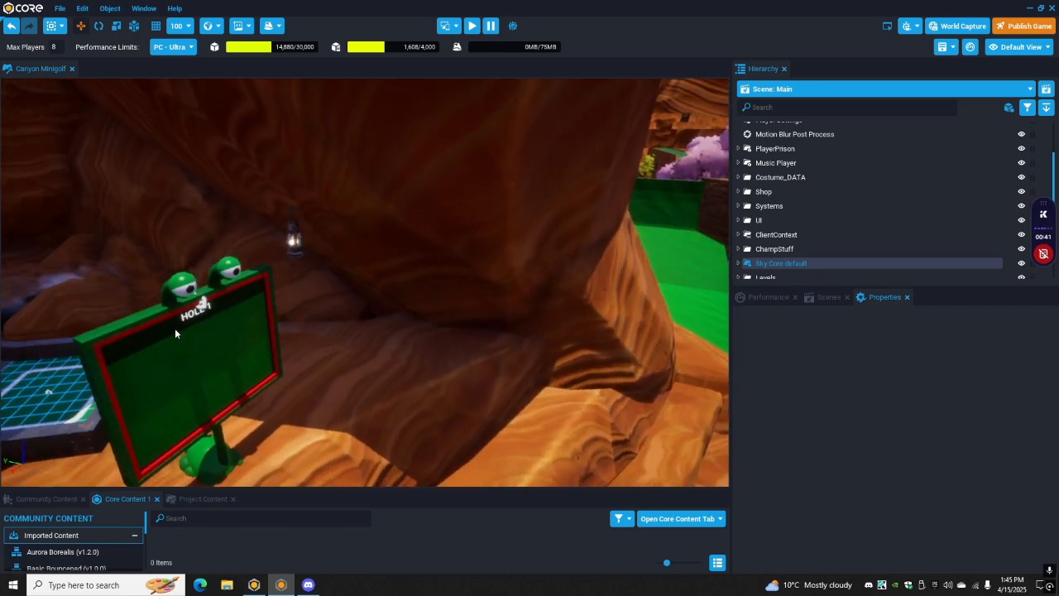
key("w")
right_click_drag(272, 334, 2, 315)
right_click_drag(405, 331, 408, 370)
right_click_drag(72, 331, 460, 331)
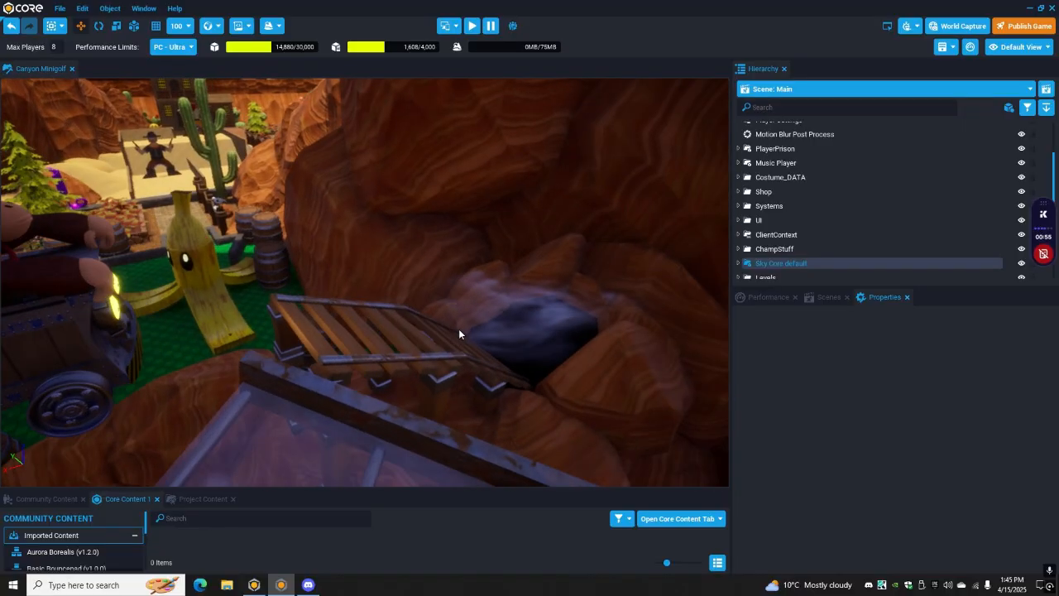
right_click_drag(606, 288, 526, 306)
right_click_drag(436, 281, 369, 235)
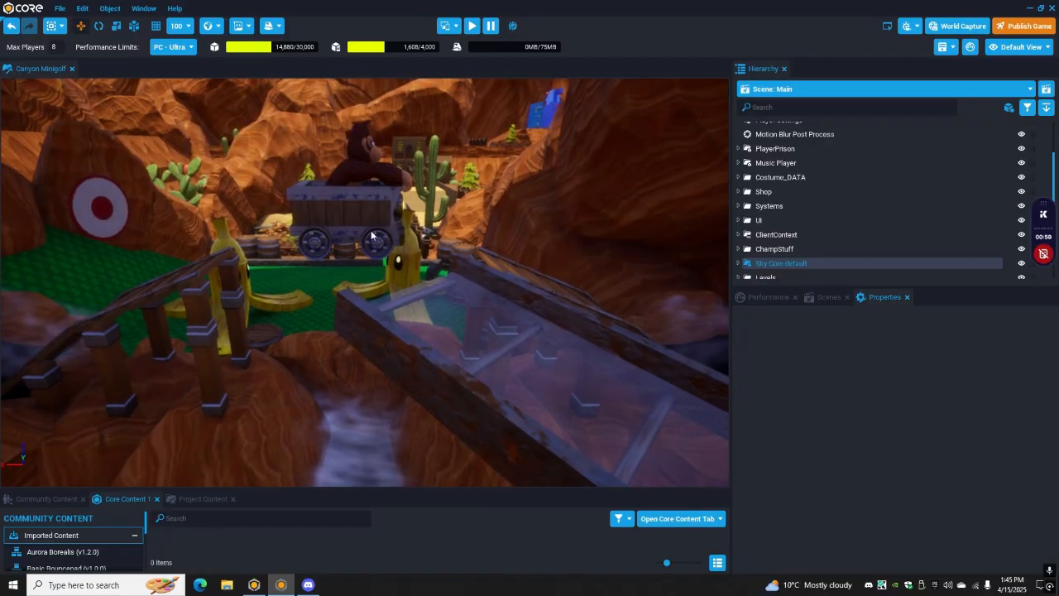
- Examine canyon Hole 1's waterfall gap and the green with its banana figure, barrels and cup
right_click_drag(368, 194, 368, 194)
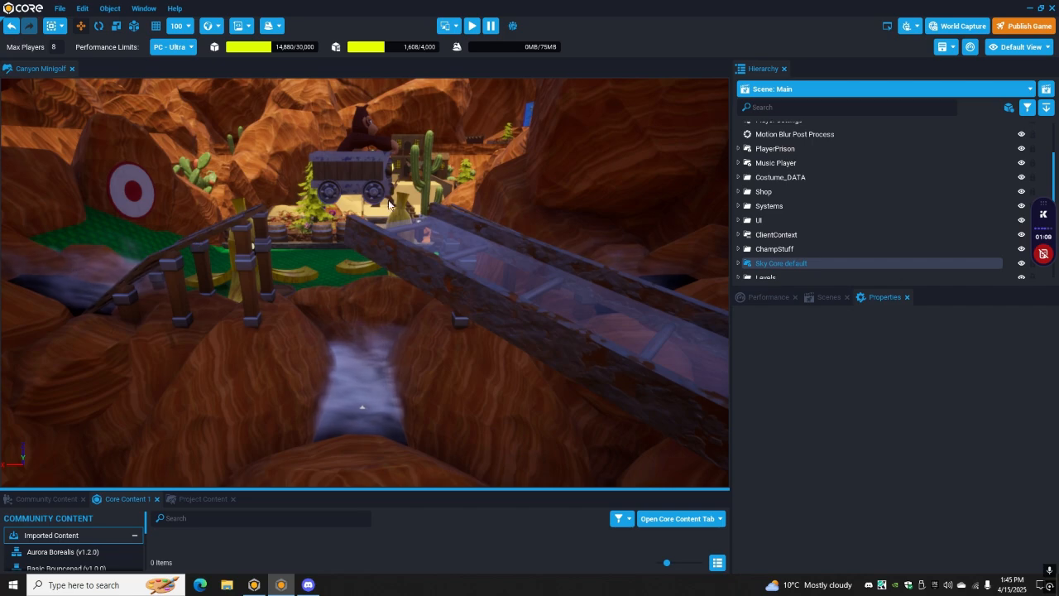
right_click_drag(298, 337, 237, 299)
right_click_drag(279, 262, 552, 380)
right_click_drag(417, 262, 590, 347)
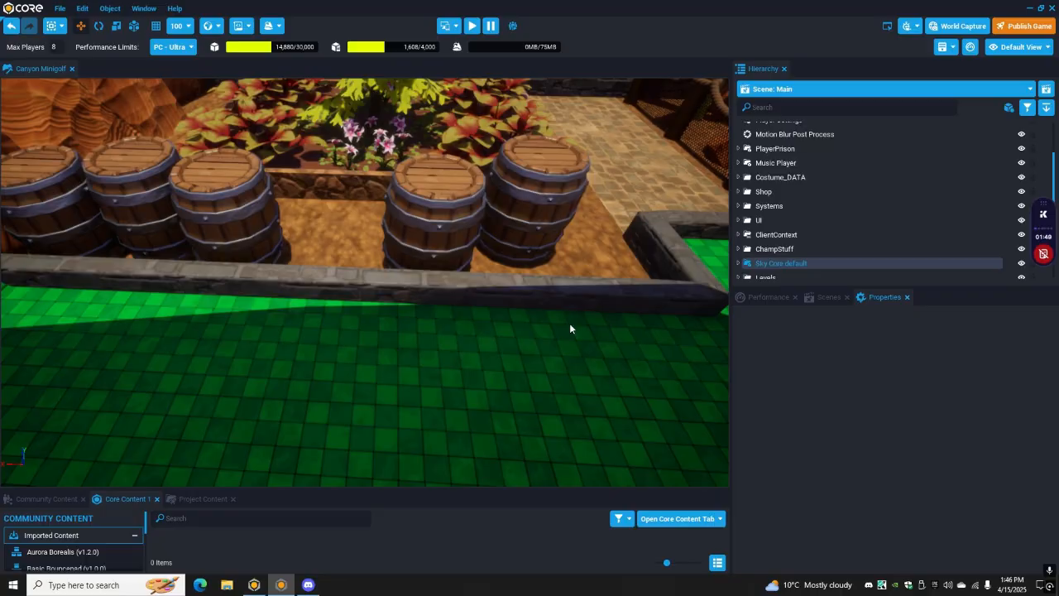
right_click_drag(544, 340, 228, 386)
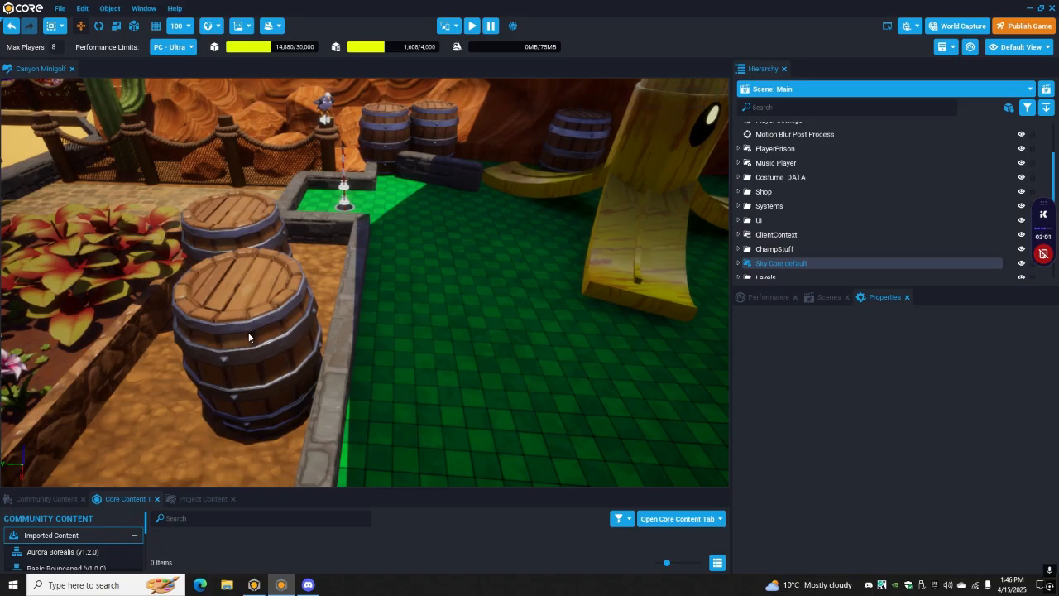
right_click_drag(433, 314, 464, 227)
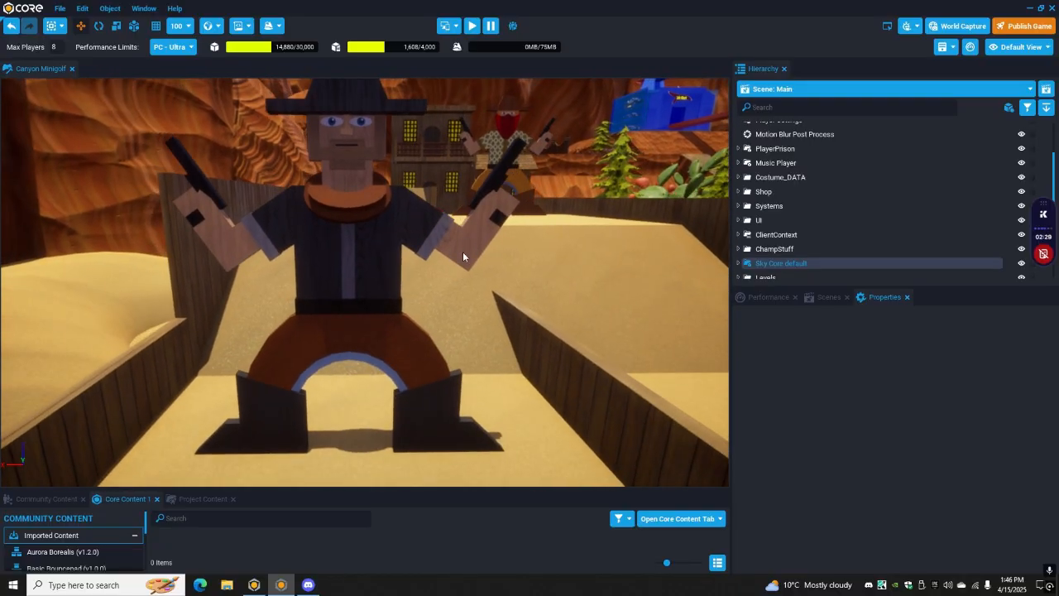
- Examine the western hole's tee, wooden walls, sandy ramps and gunslinger obstacles
right_click_drag(483, 250, 496, 235)
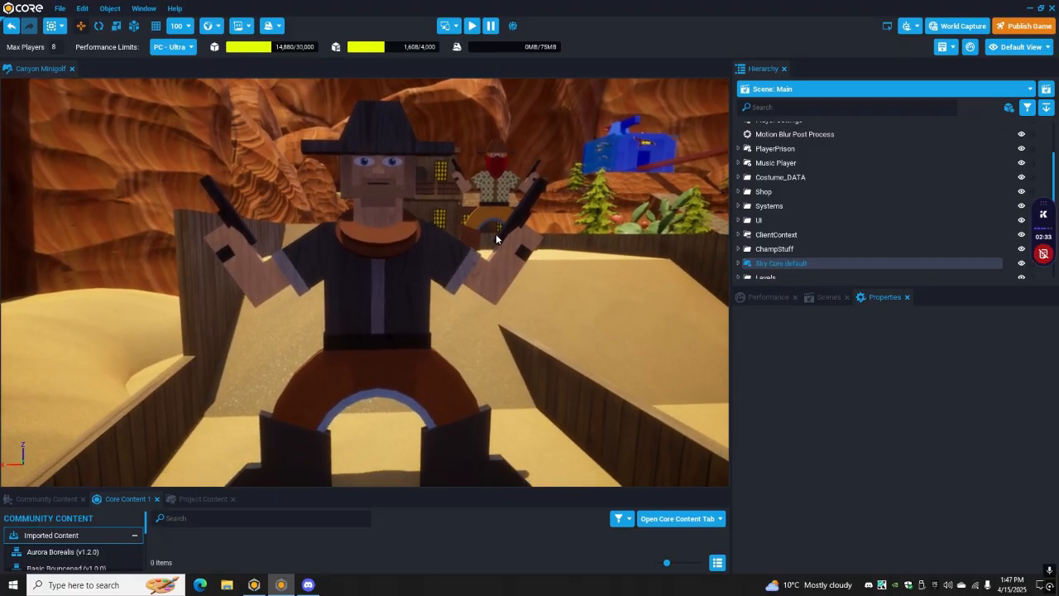
right_click_drag(371, 243, 383, 293)
right_click_drag(396, 291, 293, 261)
key("w")
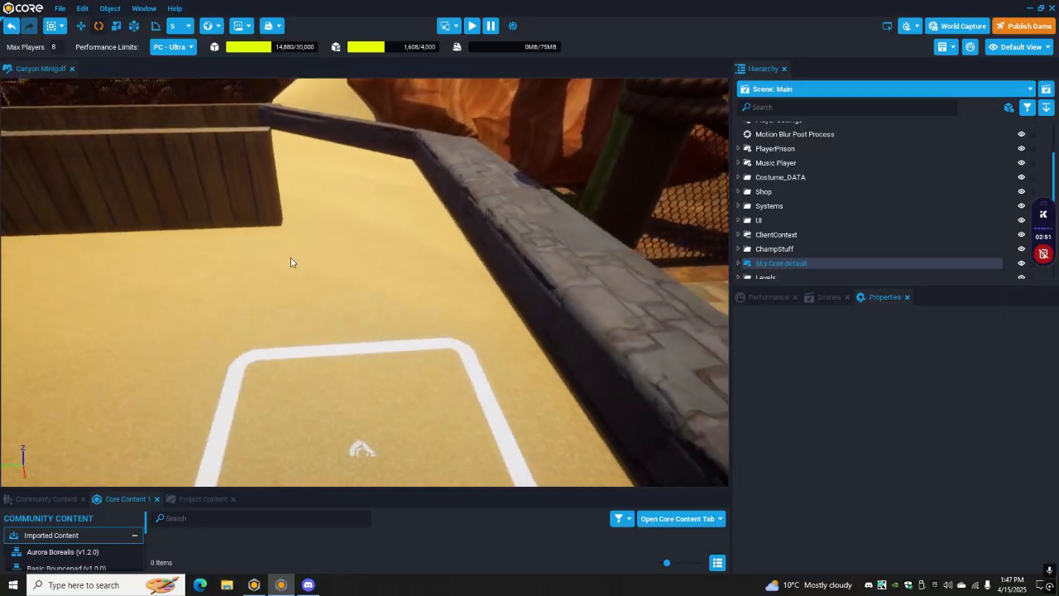
right_click_drag(229, 271, 464, 247)
right_click_drag(417, 209, 448, 228)
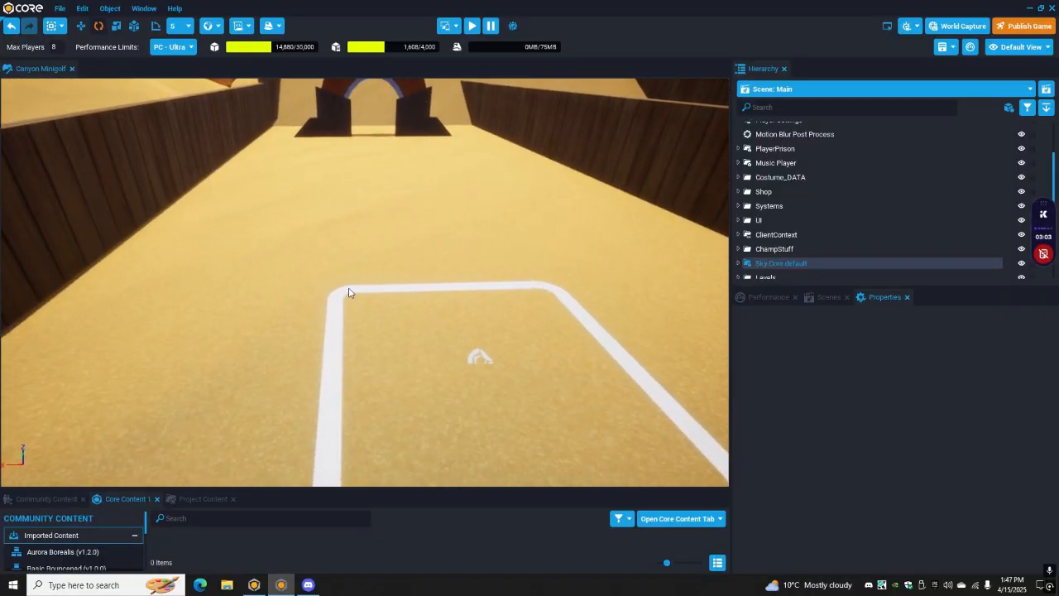
mouse_move(407, 168)
right_mouse_down()
mouse_move(411, 139)
mouse_move(418, 171)
right_mouse_up()
key("w")
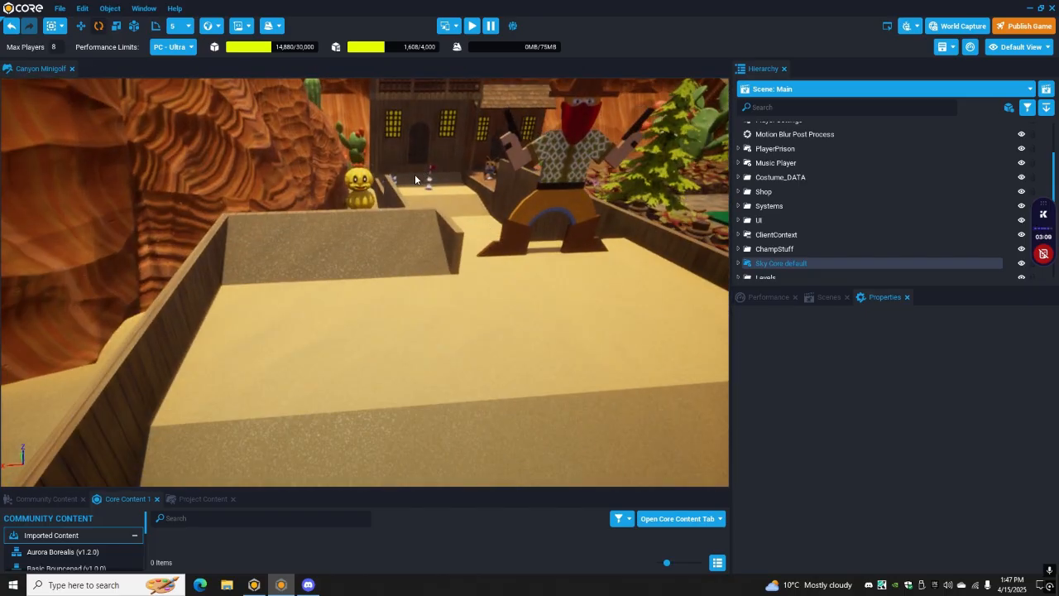
- Examine the western hole's far end with the stacked yellow cactus, spiked creature and flagged cup
right_click_drag(441, 323, 426, 298)
key("w")
key("s")
key("e")
key("d")
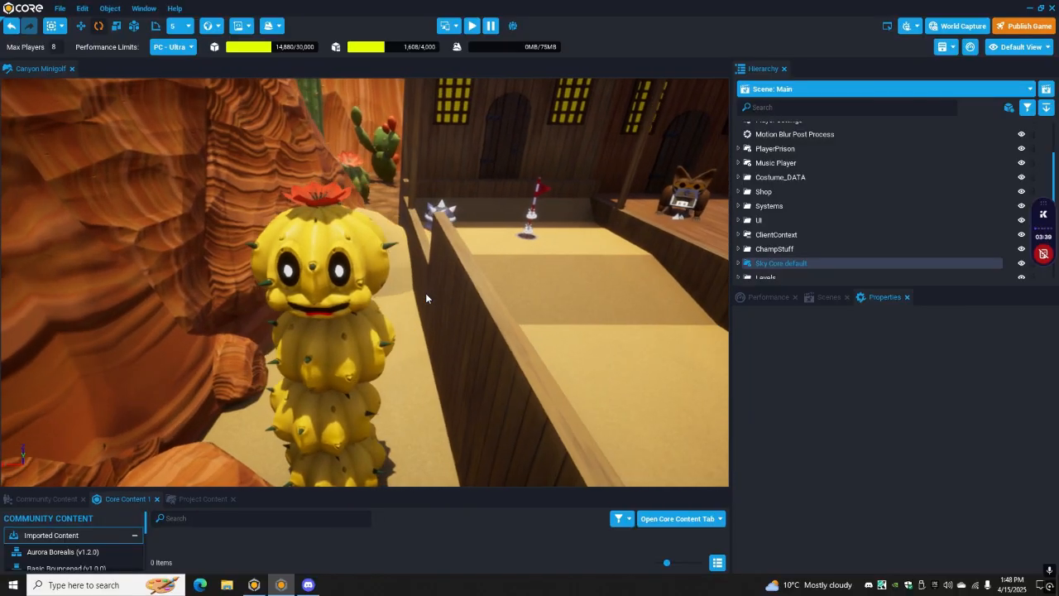
key("d")
key("w")
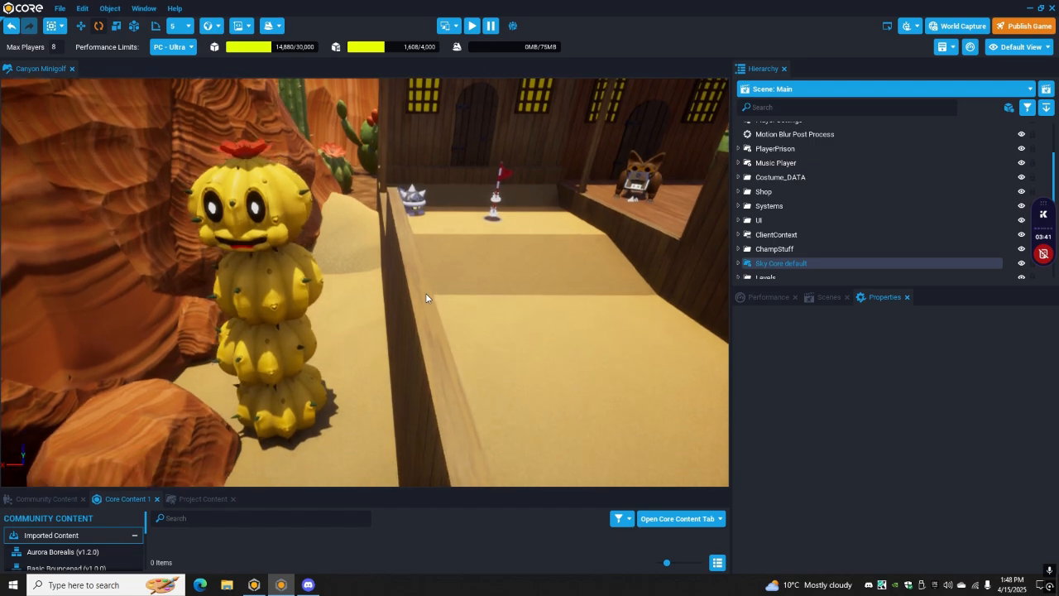
key("d")
right_click_drag(427, 298, 345, 312)
key("w")
key("d")
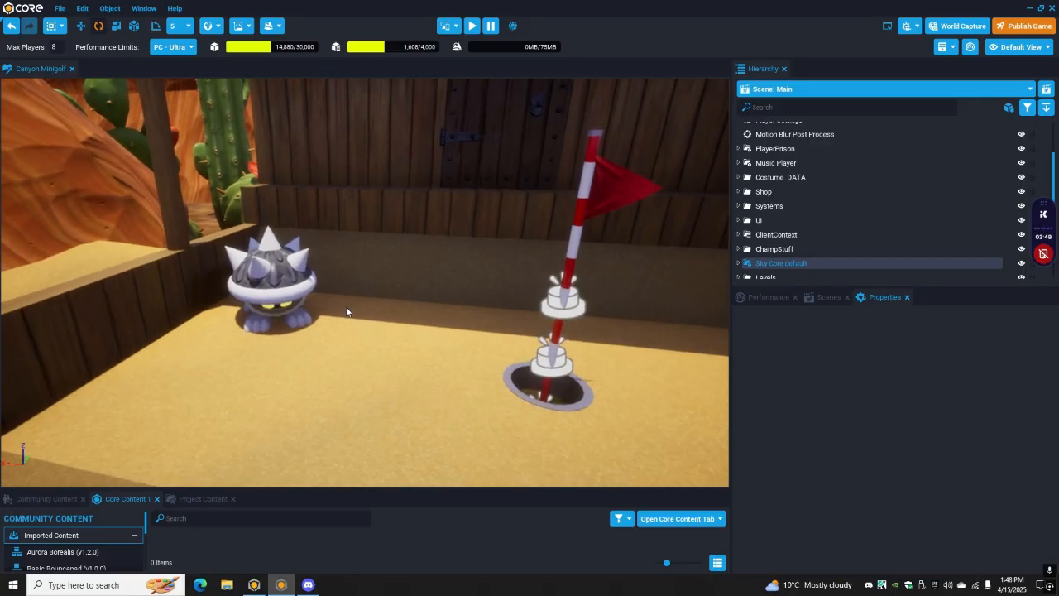
right_click_drag(346, 311, 464, 326)
mouse_move(340, 260)
right_mouse_down()
mouse_move(318, 246)
mouse_move(290, 250)
mouse_move(299, 262)
mouse_move(385, 239)
mouse_move(291, 220)
mouse_move(413, 251)
mouse_move(329, 251)
right_mouse_up()
- Inspect the rope net fence and view the toy-brick hole from above its tee
left_click(291, 220)
left_click(328, 251)
left_click_drag(329, 251, 544, 257, "alt")
left_click_drag(199, 289, 471, 276, "alt")
right_click_drag(472, 278, 2, 247)
left_click(360, 288)
left_click(562, 201)
right_click_drag(430, 232, 397, 239)
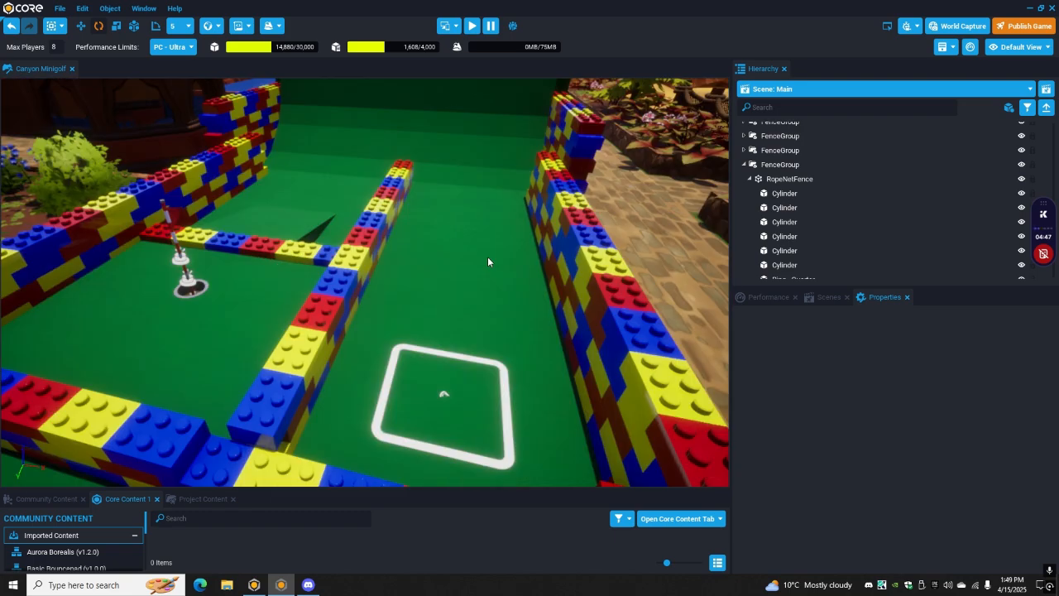
- Examine the toy-brick hole's curved back wall, sloped green and brick divider in front of the cup
right_click_drag(487, 257, 539, 190)
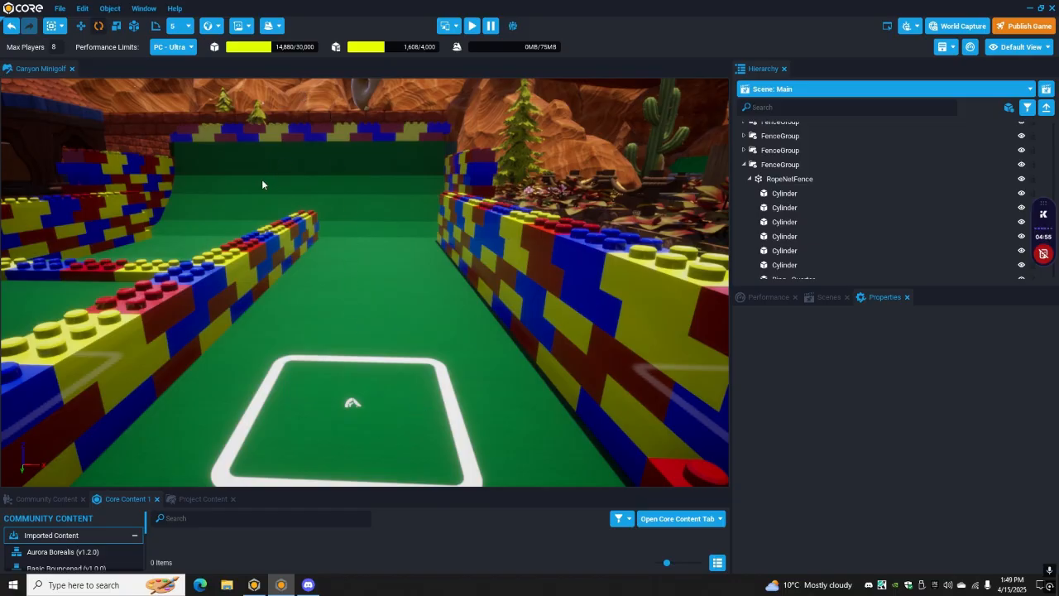
right_click_drag(220, 237, 377, 387)
key("w")
right_click_drag(439, 278, 396, 346)
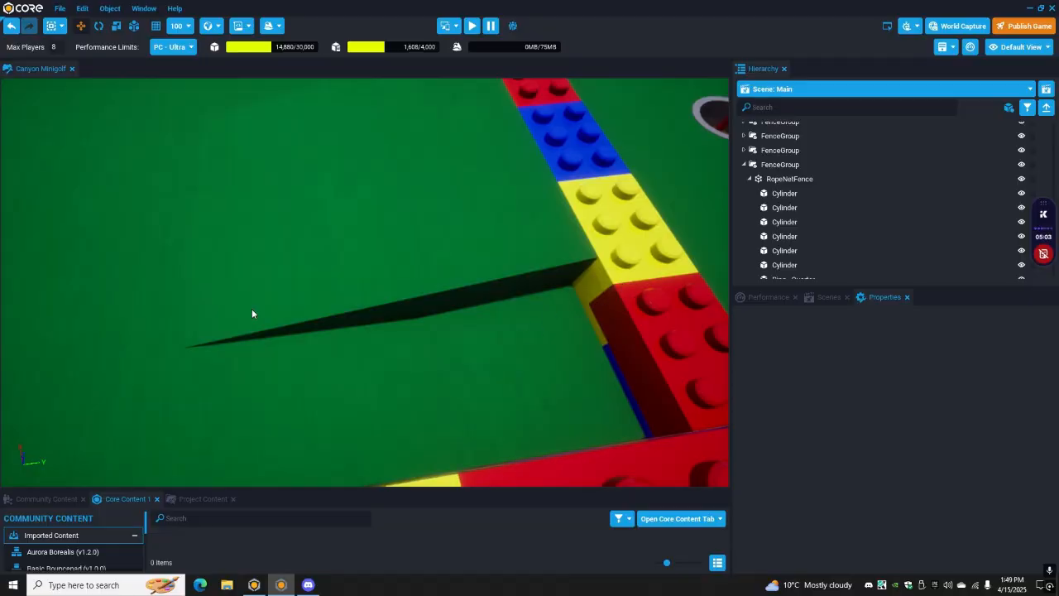
right_click_drag(246, 231, 410, 250)
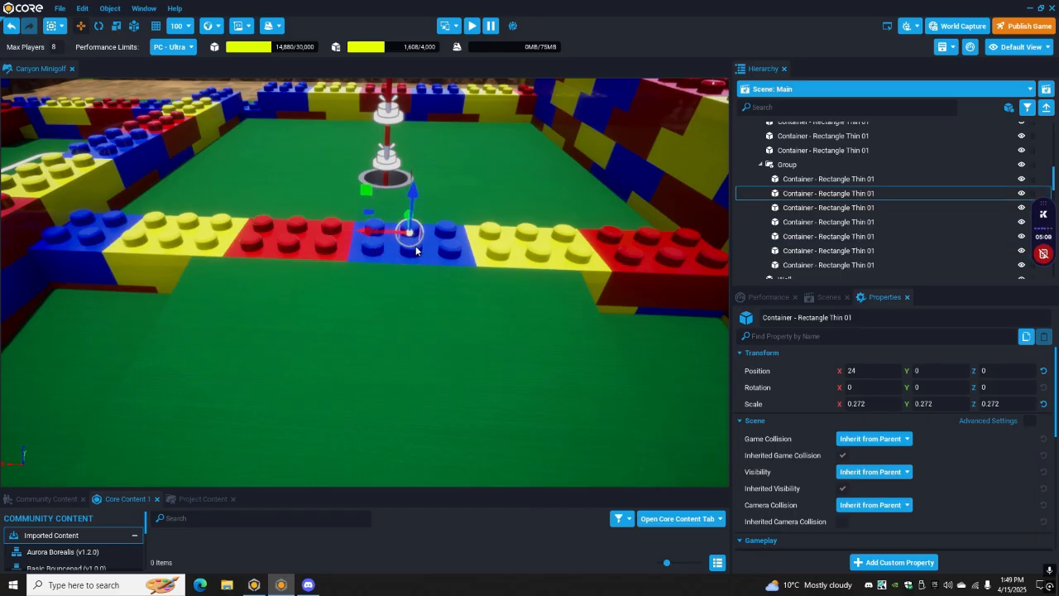
right_click_drag(374, 257, 433, 312)
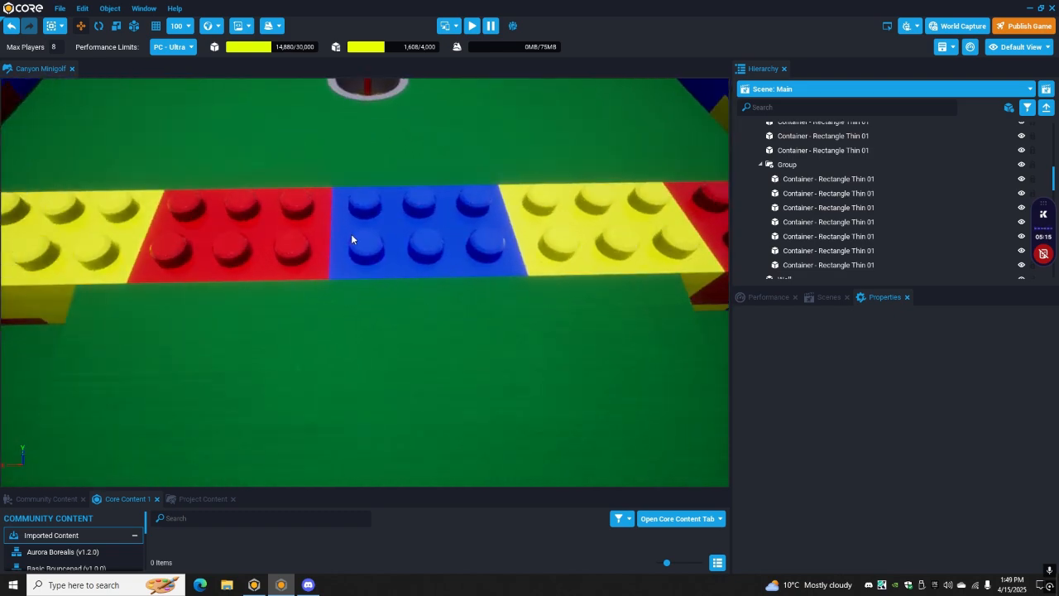
- Examine the orange track hole from the tee inside the blue building through the twin tubes to the cup
right_click_drag(372, 256, 91, 282)
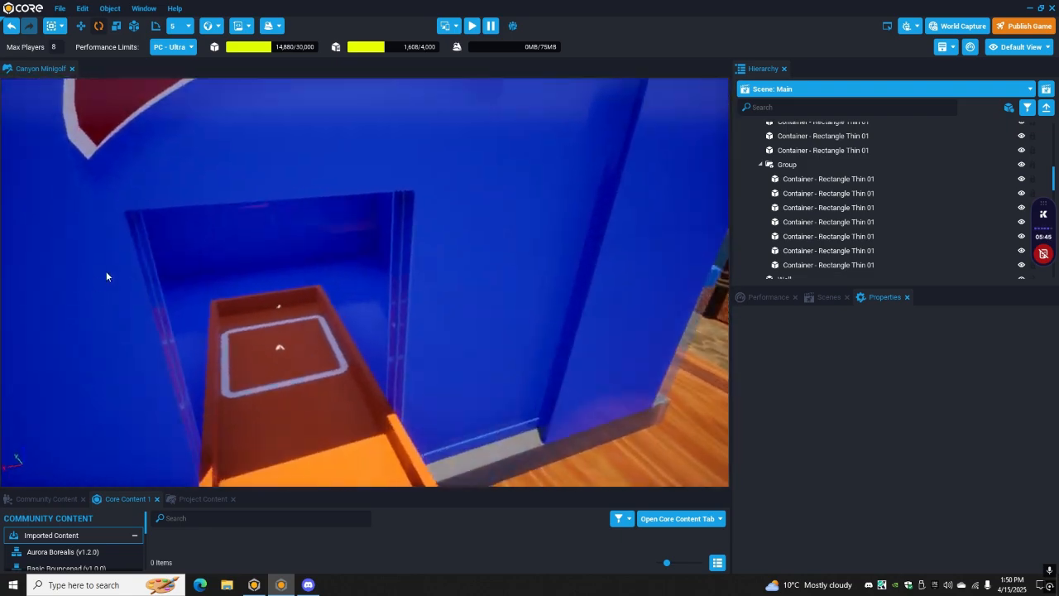
right_click_drag(259, 276, 300, 298)
right_click_drag(103, 275, 168, 245)
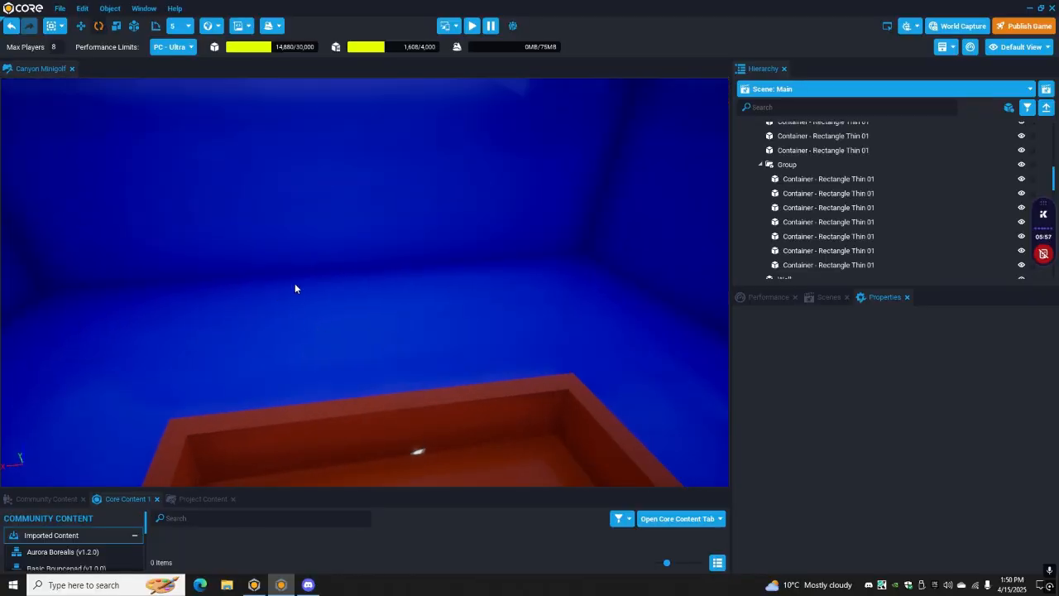
right_click_drag(331, 239, 301, 147)
right_click_drag(288, 405, 484, 352)
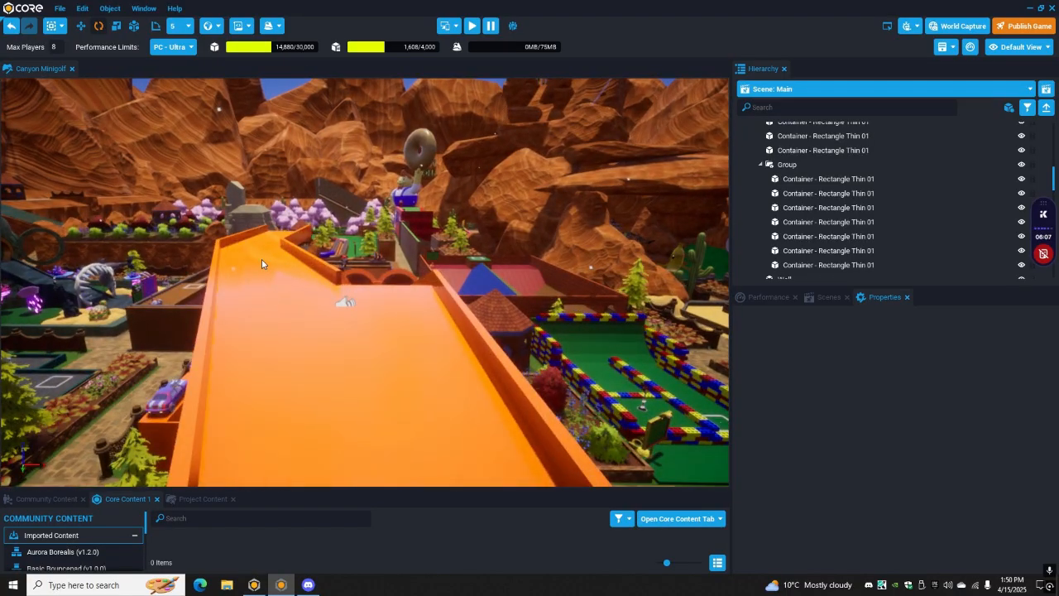
right_click_drag(254, 277, 321, 302)
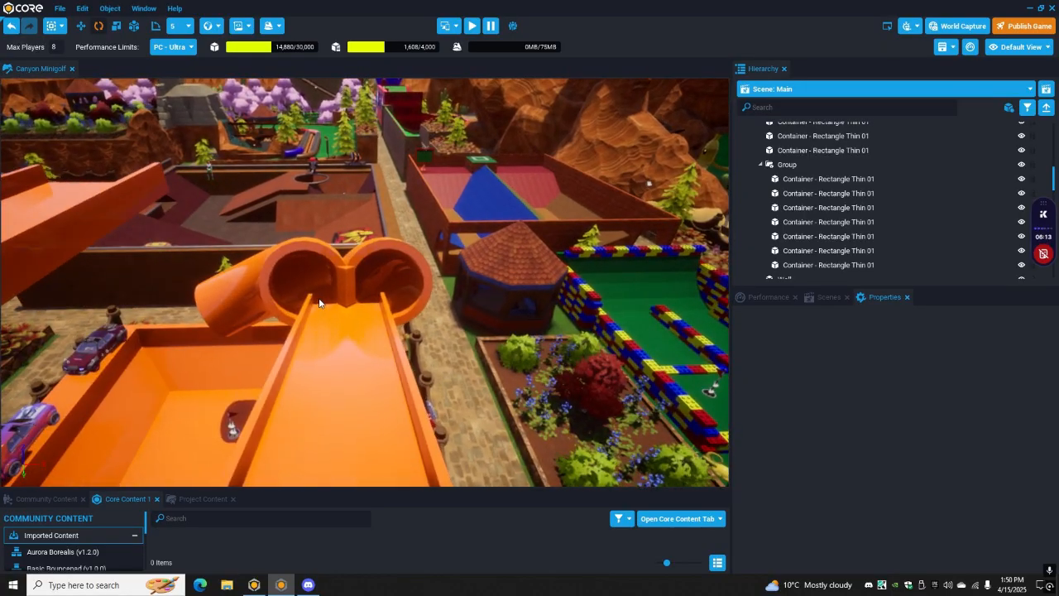
right_click_drag(401, 330, 479, 313)
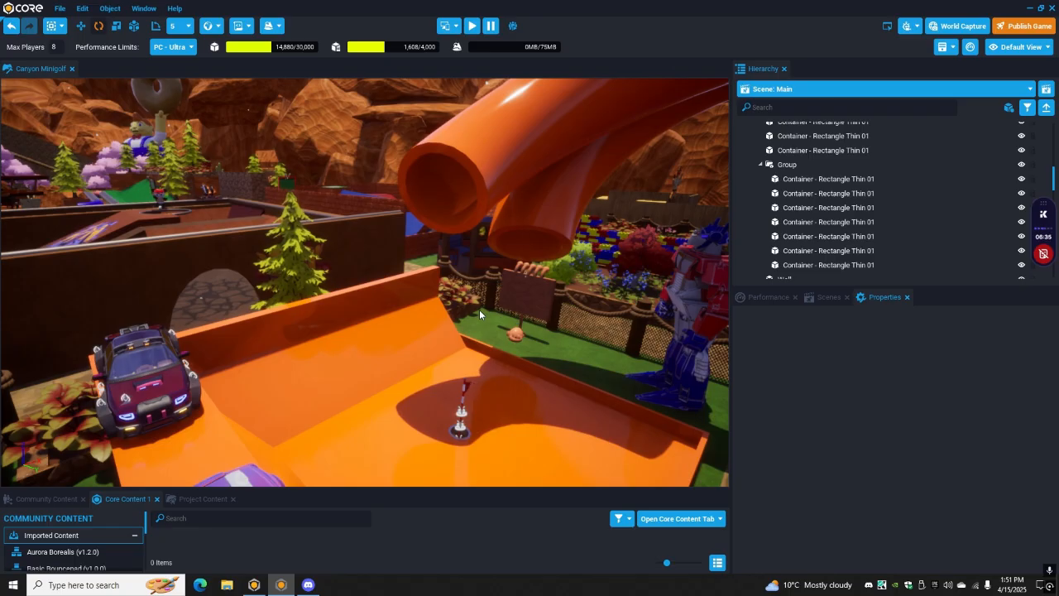
right_click_drag(408, 385, 431, 273)
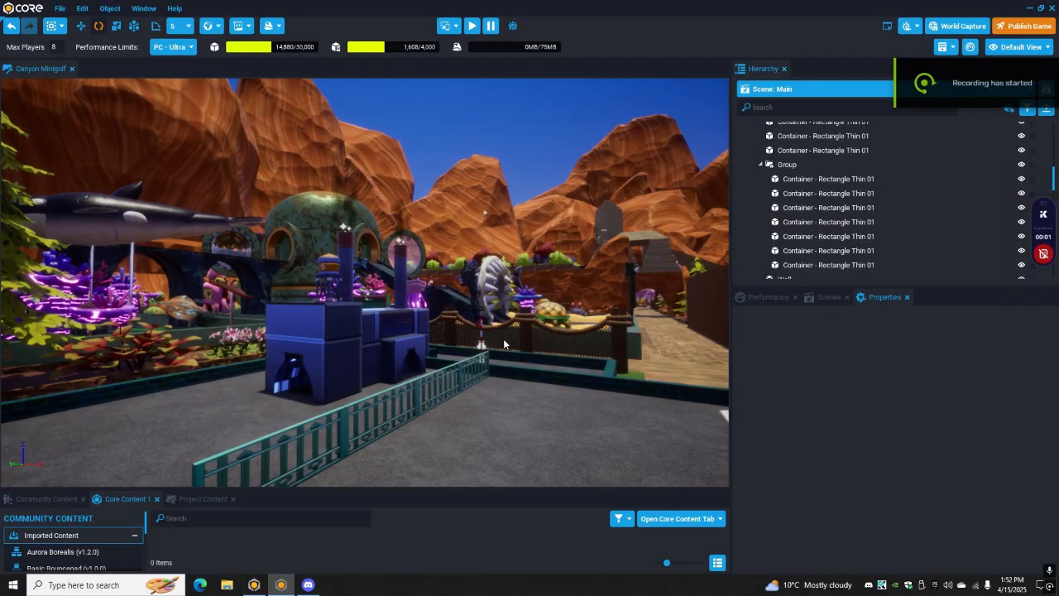
- Examine the asphalt hole's blue structures, church, railings and small brick barrier, plus the skatepark's outer walls
right_click_drag(532, 351, 414, 263)
right_click_drag(503, 245, 126, 220)
right_click_drag(385, 182, 433, 165)
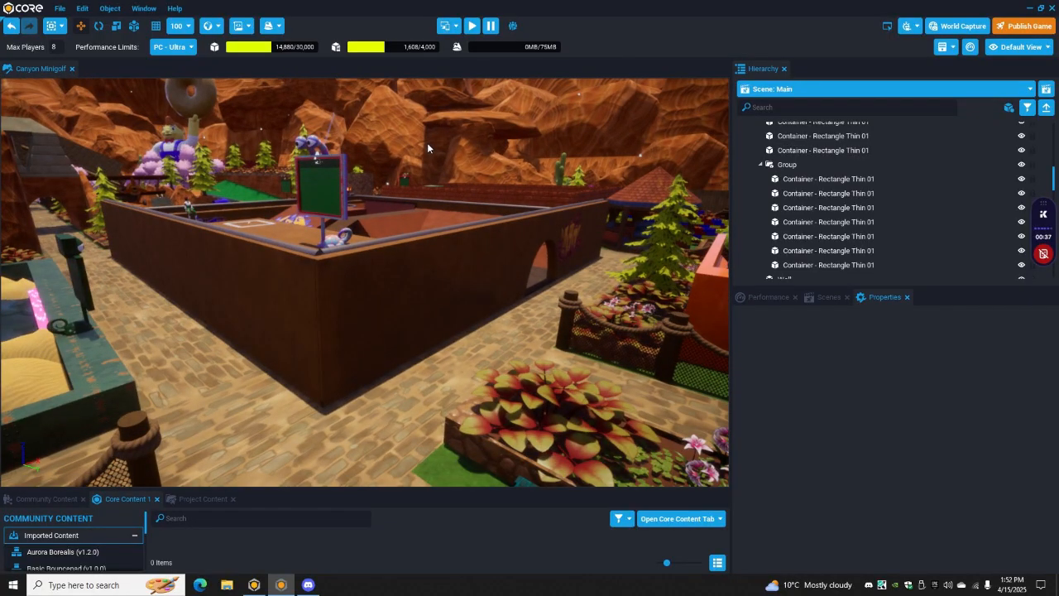
right_click_drag(326, 207, 202, 230)
left_click(270, 245)
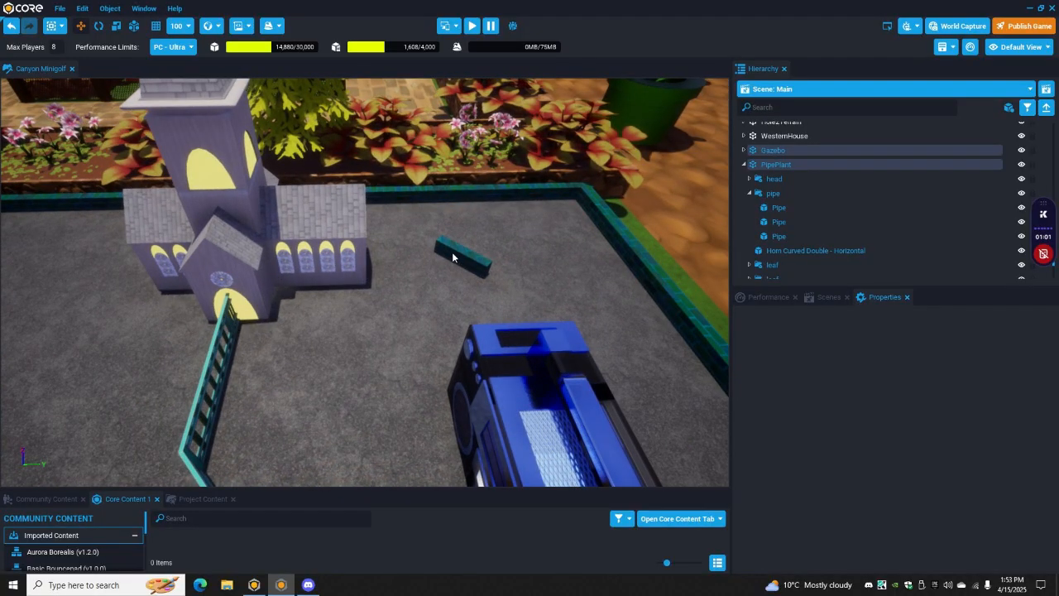
right_click_drag(461, 258, 439, 231)
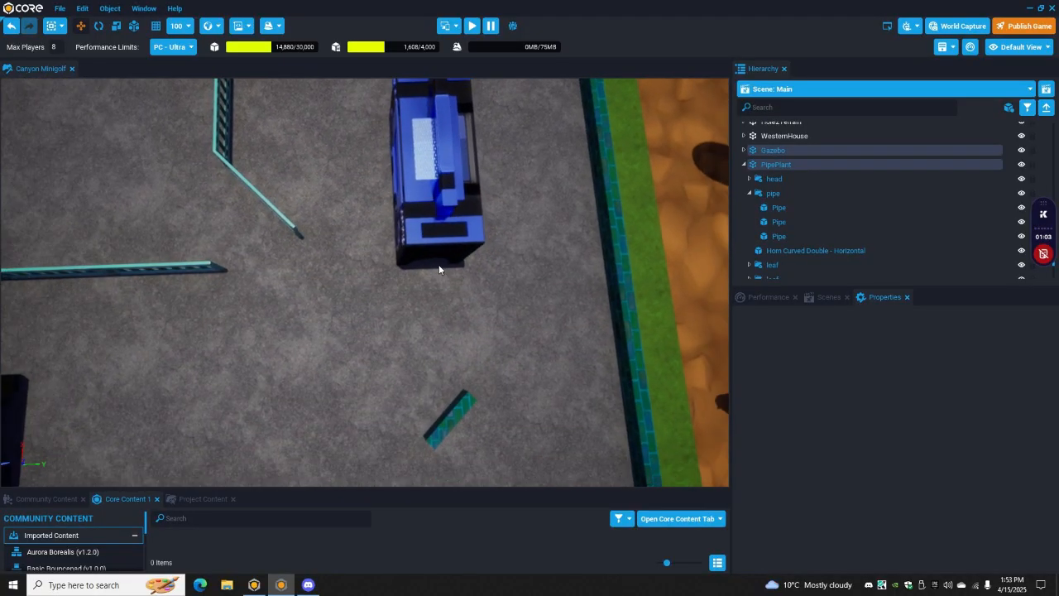
right_click_drag(161, 424, 552, 233)
- Examine the underwater hole's orca, coral, surfboard rack, pink-rimmed tee and ramp into the diving helmet
right_click_drag(235, 208, 411, 189)
right_click_drag(294, 224, 339, 255)
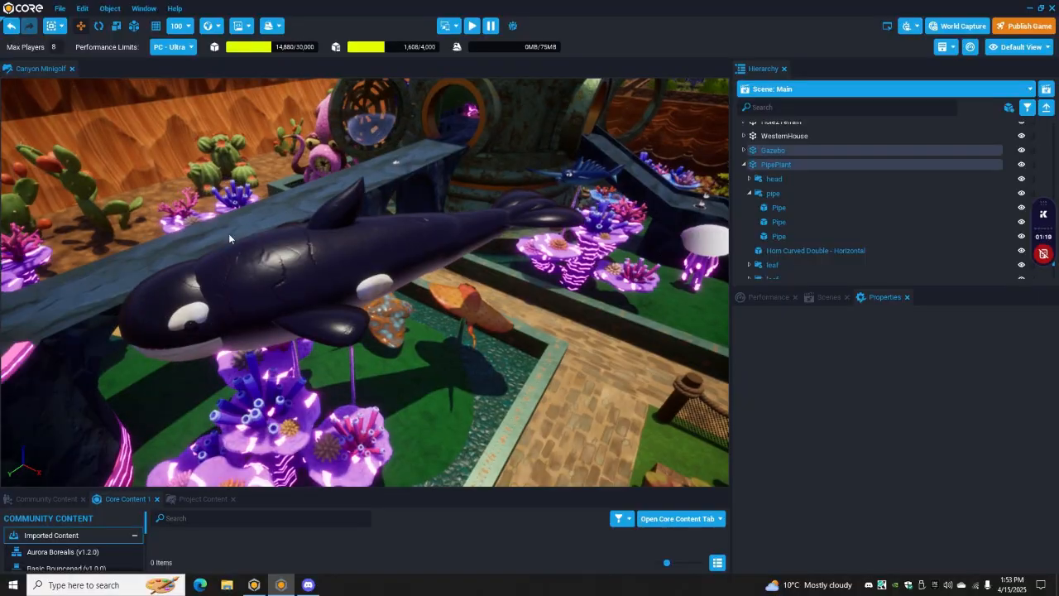
mouse_move(229, 234)
right_mouse_down()
mouse_move(395, 218)
mouse_move(336, 273)
right_mouse_up()
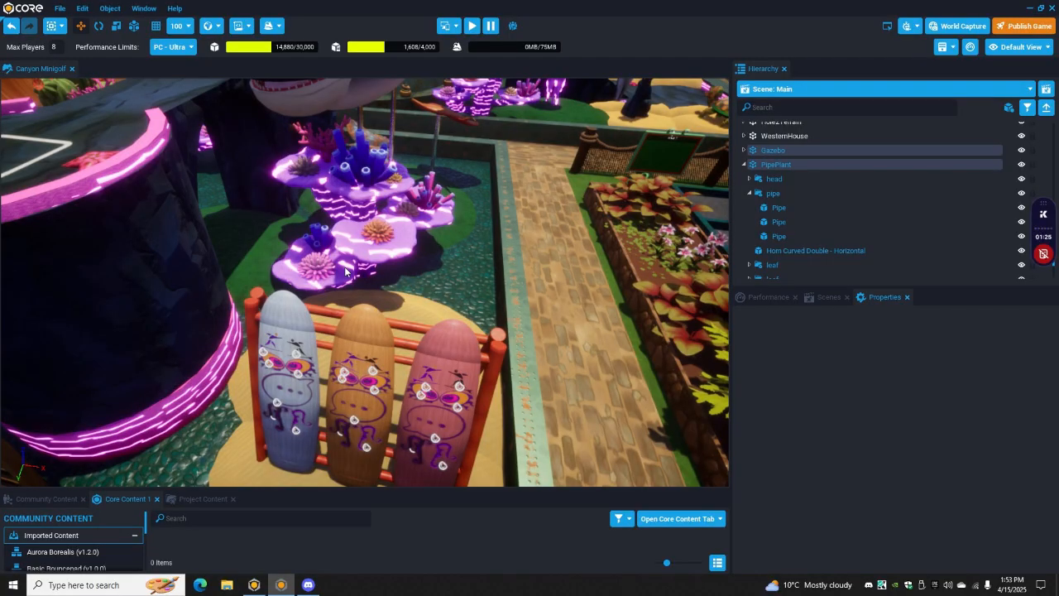
right_click_drag(457, 286, 316, 236)
key("w")
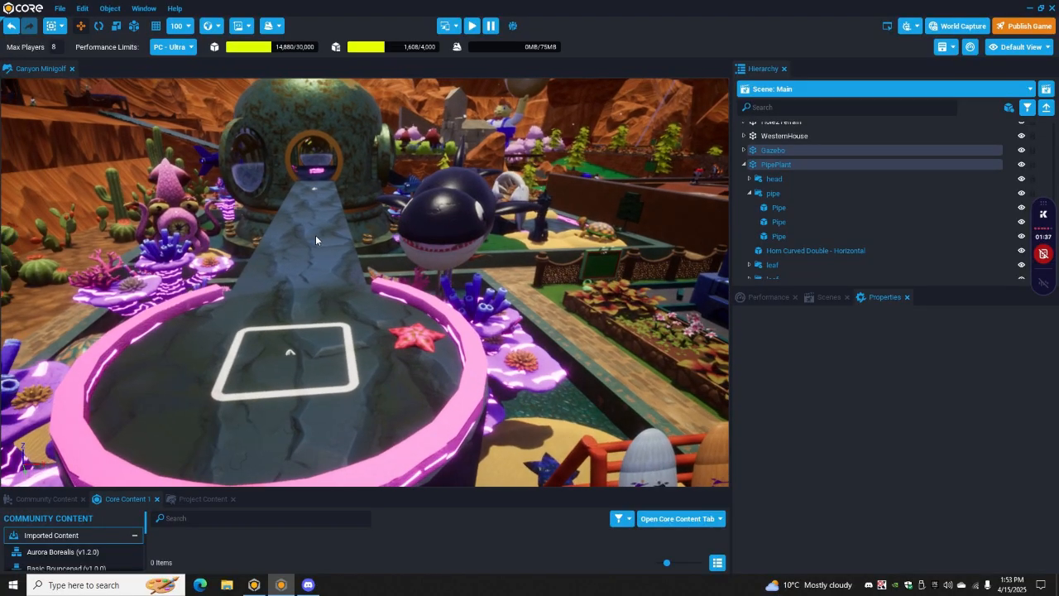
key("d")
key("q")
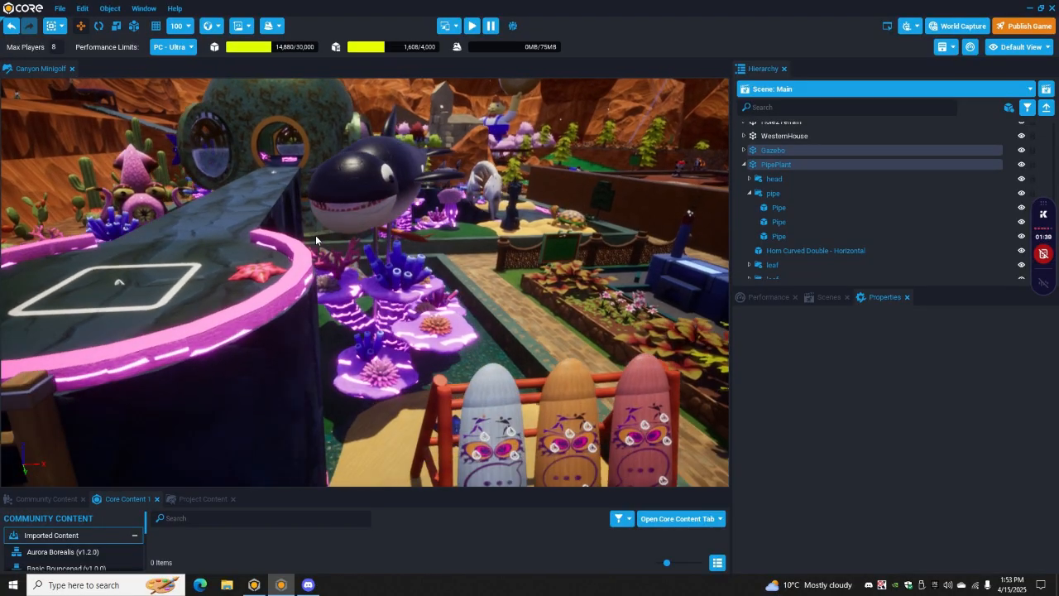
key("a")
key("e")
- Examine the orca up close with the coral, stingray and other sea creatures beneath it
mouse_move(315, 235)
right_mouse_down()
mouse_move(211, 266)
mouse_move(507, 298)
mouse_move(466, 300)
mouse_move(618, 303)
right_mouse_up()
key("s")
key("q")
key("w")
key("e")
key("w")
key("a")
key("w")
key("a")
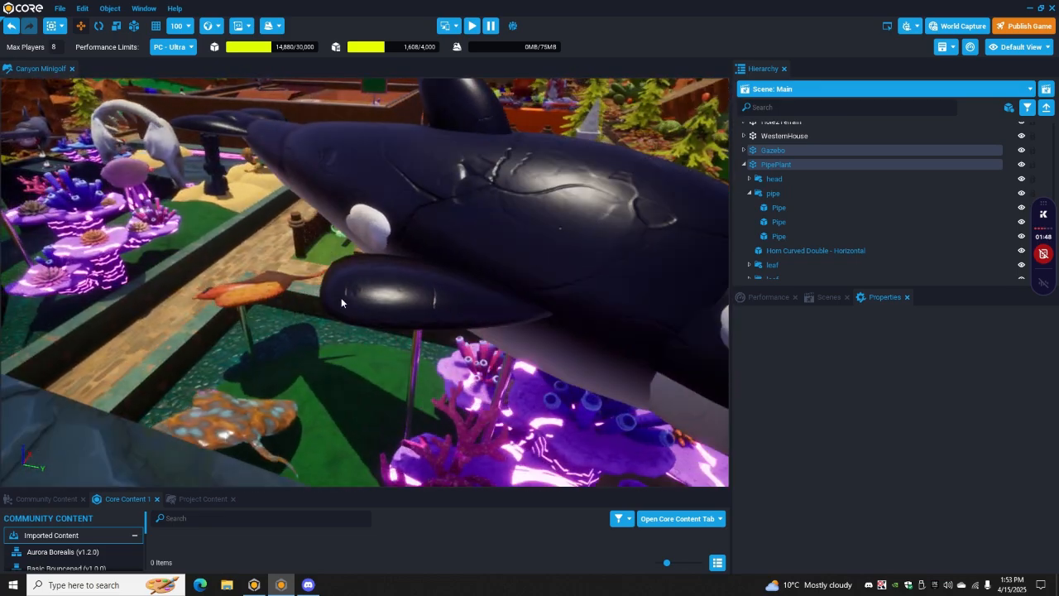
key("a")
- Examine the end of the underwater hole with its flagged cup, shark-jaw arch, hammerhead shark and turtle
right_click_drag(340, 299, 496, 219)
right_click_drag(445, 223, 534, 262)
key("w")
right_click_drag(444, 240, 452, 206)
right_click_drag(438, 255, 440, 247)
key("w")
key("w")
key("e")
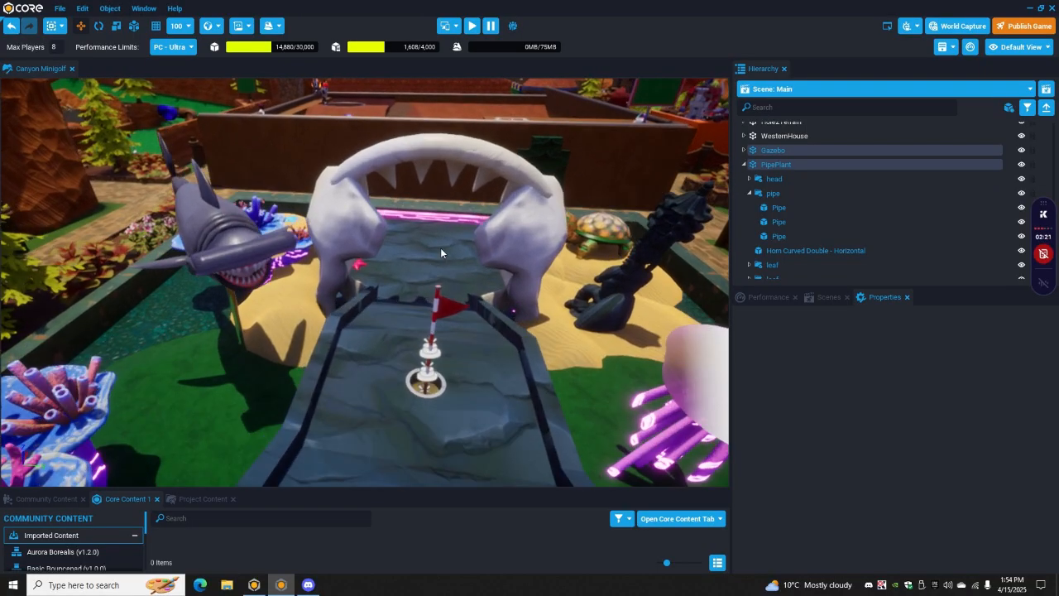
key("d")
- Examine the skatepark hole from its tee, including the graffiti ramps, rails and dark floor
right_click_drag(455, 377, 461, 153)
key("w")
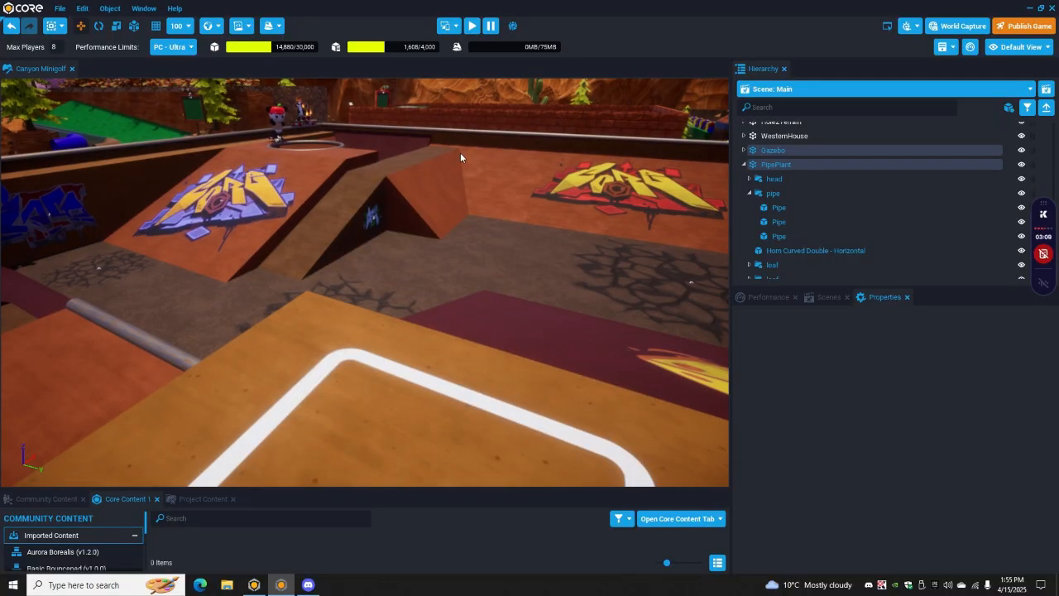
right_click_drag(383, 143, 418, 212)
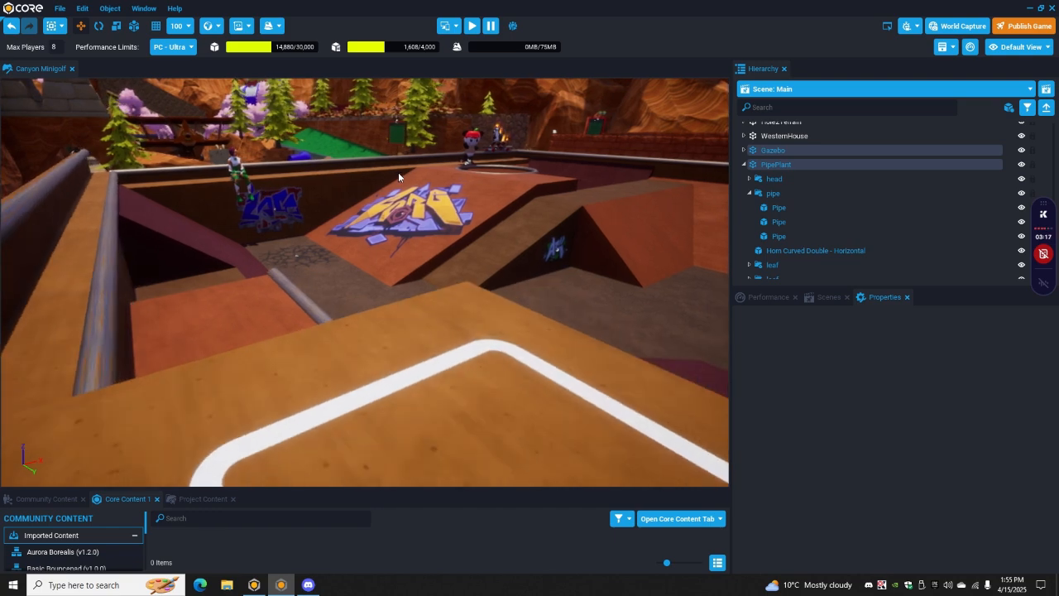
key("w")
right_click_drag(403, 172, 520, 212)
- Examine the skatepark's metal ring and skateboarding pandas, and focus the view on the seated humanoid figure
right_click_drag(394, 181, 525, 173)
right_click_drag(347, 197, 691, 192)
right_click_drag(574, 201, 355, 144)
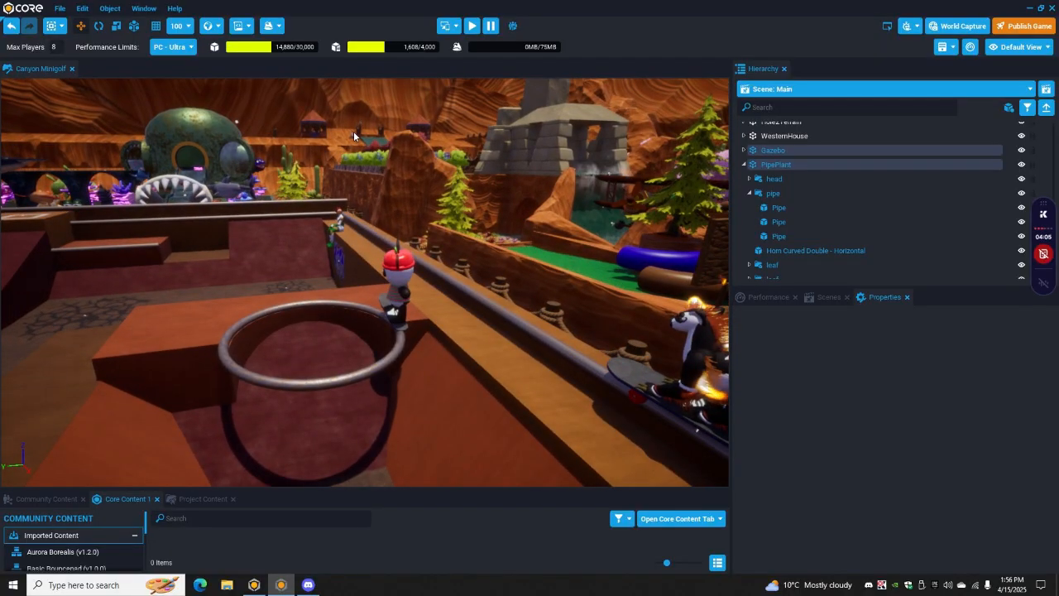
key("f")
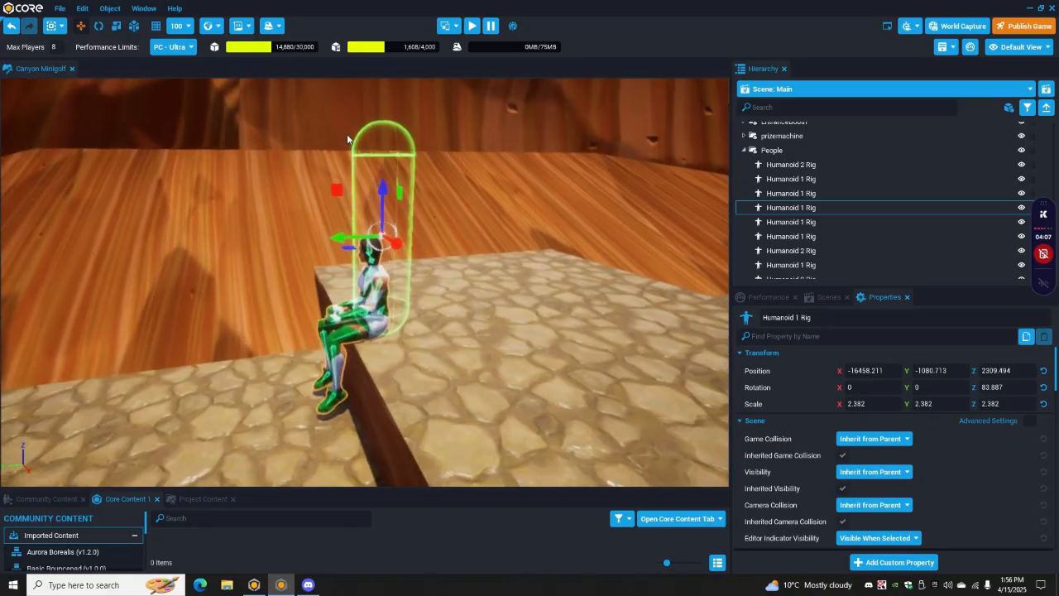
- Examine the elevated green hole from its tee, looking between the rope-wrapped posts down to the water channel
left_click(226, 152)
right_click_drag(227, 153, 453, 230)
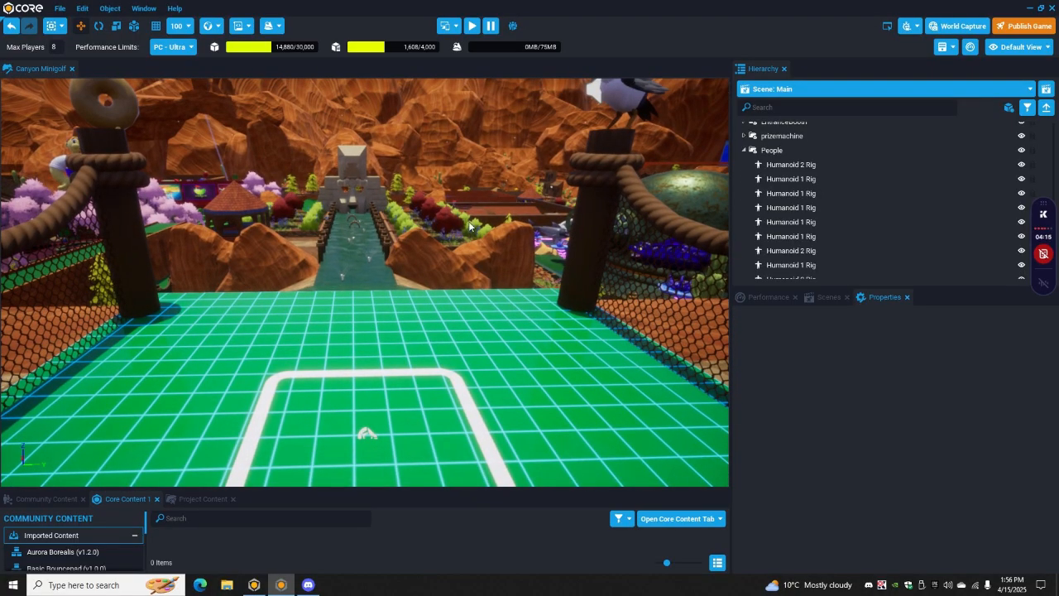
mouse_move(453, 222)
right_mouse_down()
mouse_move(466, 217)
mouse_move(447, 213)
mouse_move(444, 239)
mouse_move(444, 155)
mouse_move(446, 178)
mouse_move(457, 141)
mouse_move(457, 183)
mouse_move(442, 176)
mouse_move(452, 182)
mouse_move(446, 306)
mouse_move(455, 304)
mouse_move(442, 331)
mouse_move(392, 279)
mouse_move(374, 309)
mouse_move(472, 301)
mouse_move(184, 309)
mouse_move(149, 268)
mouse_move(173, 248)
mouse_move(175, 263)
mouse_move(179, 250)
mouse_move(553, 260)
mouse_move(157, 223)
mouse_move(239, 191)
mouse_move(384, 187)
mouse_move(533, 217)
mouse_move(296, 254)
mouse_move(165, 257)
mouse_move(57, 328)
mouse_move(318, 214)
mouse_move(344, 268)
mouse_move(312, 300)
mouse_move(344, 292)
mouse_move(378, 185)
mouse_move(267, 207)
mouse_move(320, 149)
mouse_move(407, 115)
mouse_move(393, 188)
mouse_move(397, 136)
mouse_move(466, 155)
mouse_move(307, 211)
mouse_move(447, 207)
mouse_move(48, 210)
mouse_move(198, 221)
mouse_move(156, 104)
mouse_move(125, 118)
mouse_move(147, 141)
mouse_move(22, 315)
mouse_move(403, 324)
mouse_move(473, 365)
mouse_move(331, 394)
mouse_move(312, 374)
mouse_move(98, 368)
mouse_move(251, 339)
mouse_move(192, 383)
mouse_move(223, 385)
mouse_move(217, 391)
mouse_move(438, 339)
mouse_move(457, 319)
mouse_move(98, 302)
mouse_move(469, 320)
mouse_move(567, 286)
mouse_move(634, 287)
mouse_move(684, 304)
mouse_move(211, 359)
mouse_move(301, 286)
mouse_move(403, 292)
right_mouse_up()
right_click_drag(494, 265, 600, 281)
key("a")
right_click_drag(600, 283, 484, 287)
- Examine the brick-walled hole with its secret pipes, central blue and tan ridge, and sloped side ramps
left_click(178, 346)
left_click(328, 399)
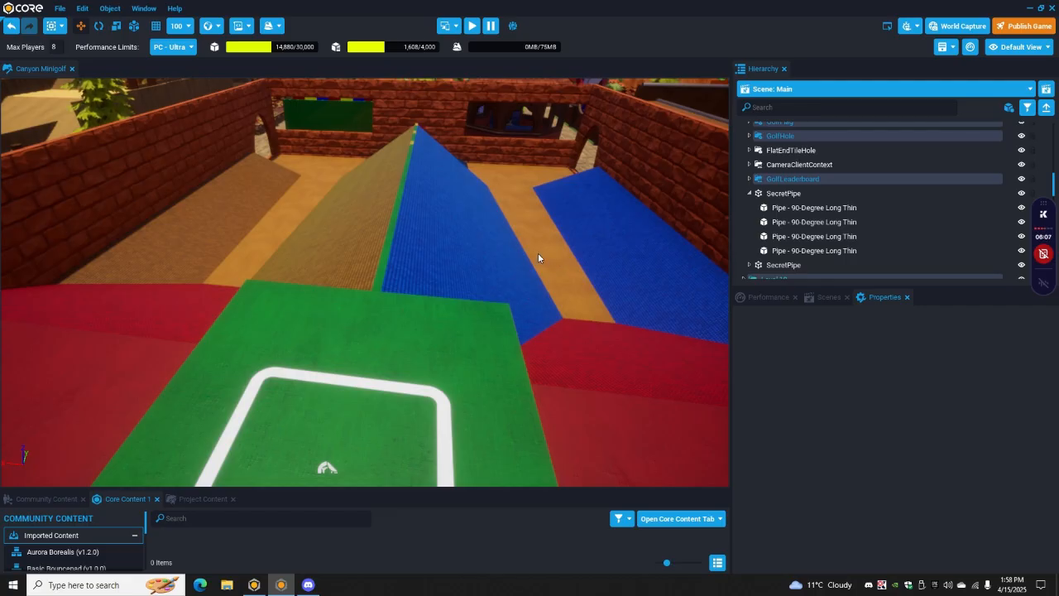
right_click_drag(510, 247, 233, 264)
left_click(432, 297)
left_click(317, 283)
left_click(359, 361)
key("Escape")
- Inspect the individual tilted grass pieces that form the banked side of the green hole opposite the stone planter
left_click(276, 298)
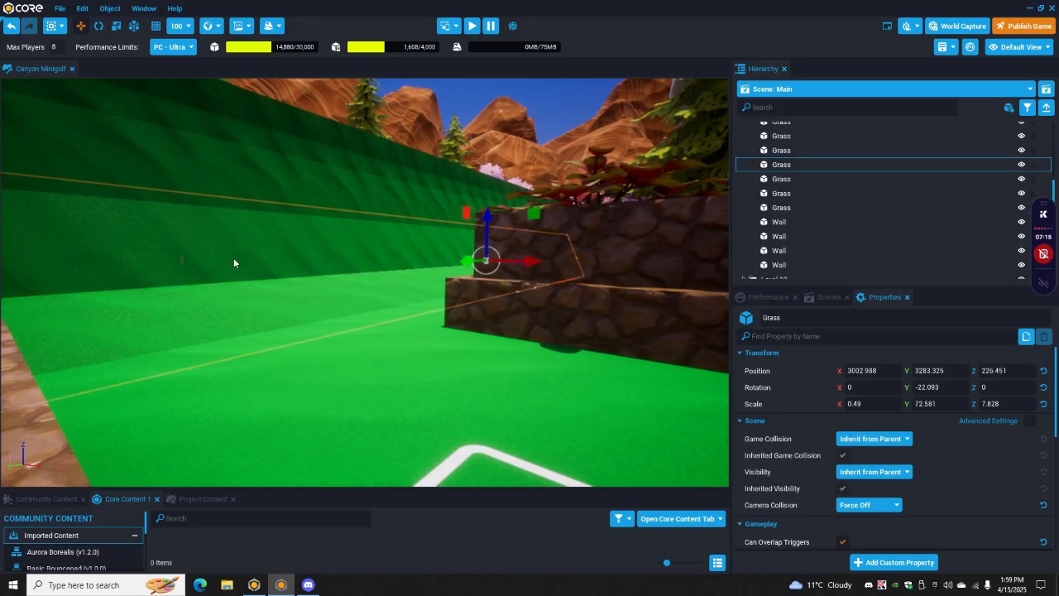
left_click(188, 184)
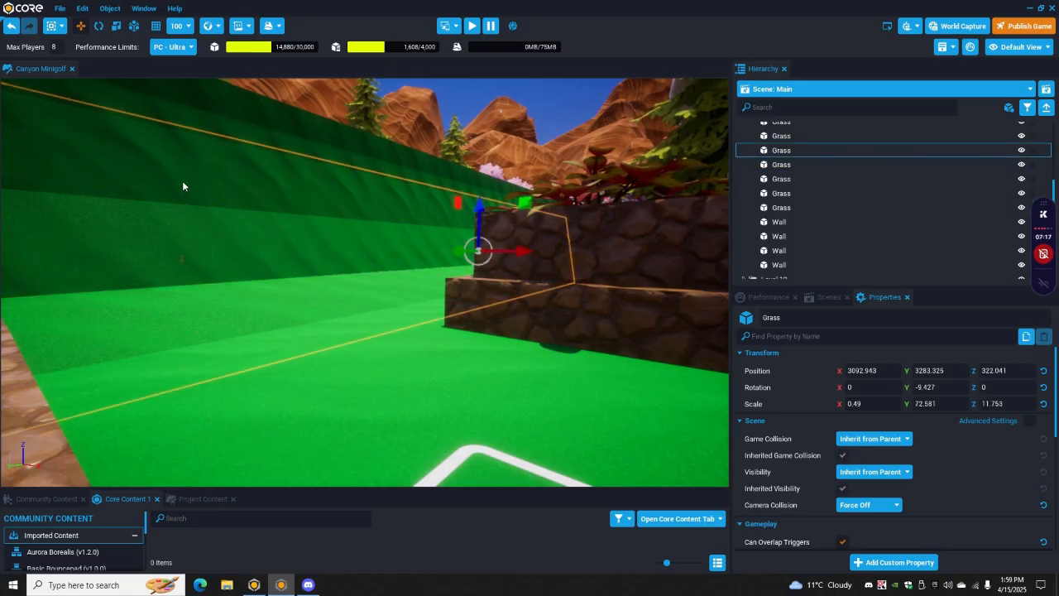
right_click_drag(181, 137, 274, 214)
left_click(291, 231)
right_click_drag(269, 260, 233, 179)
left_click(348, 361)
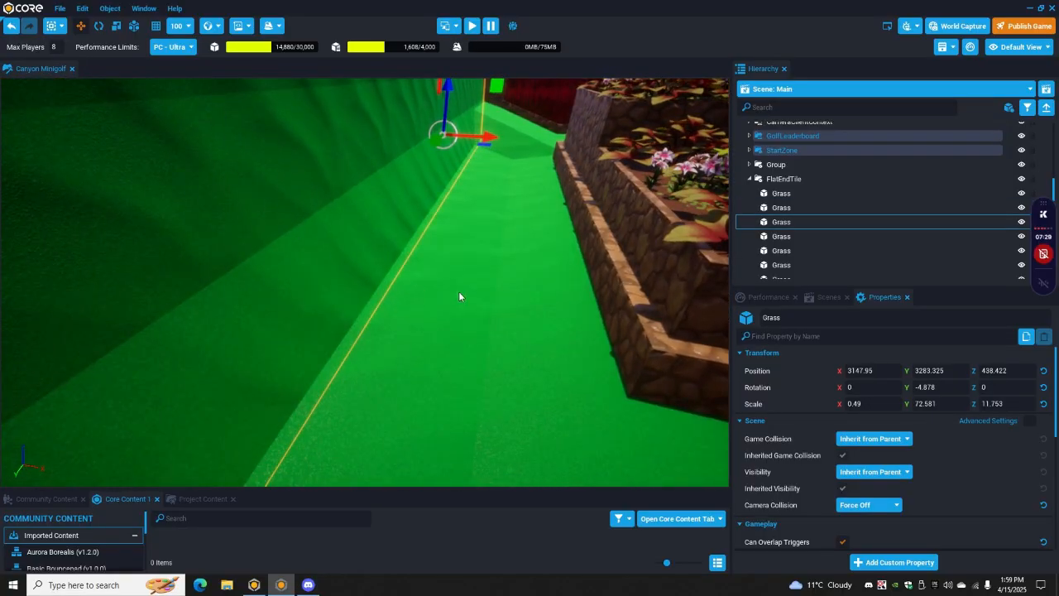
right_click_drag(499, 307, 234, 290)
- Examine the watermelon-patterned hole, including its strawberry-ringed cup, its grass pieces and the view from the tee
key("Escape")
left_click(506, 207)
right_click_drag(493, 185, 259, 172)
right_click_drag(192, 149, 191, 145)
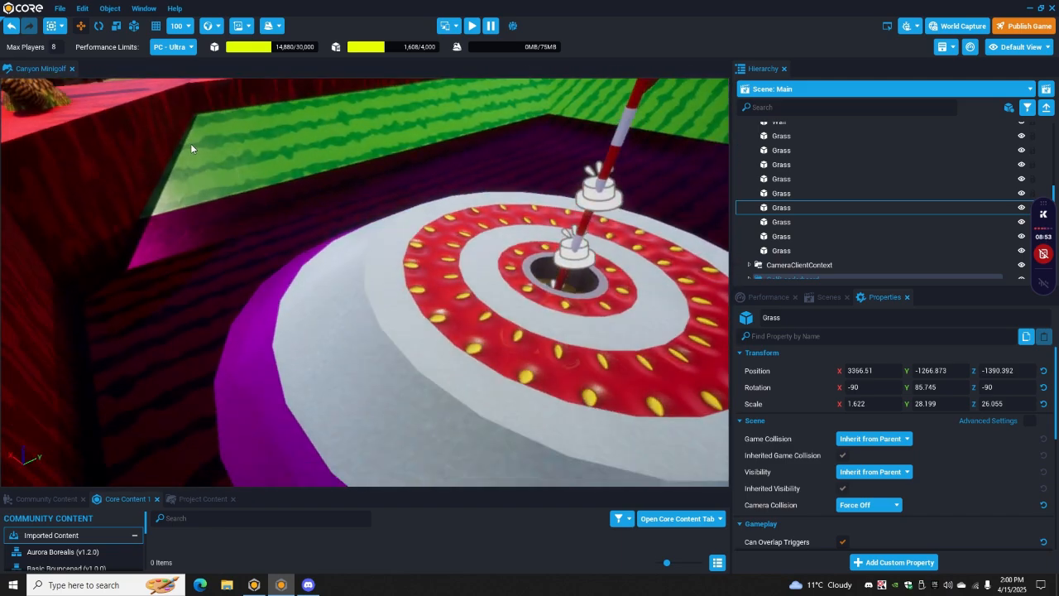
left_click(191, 144)
right_click_drag(397, 206, 335, 207)
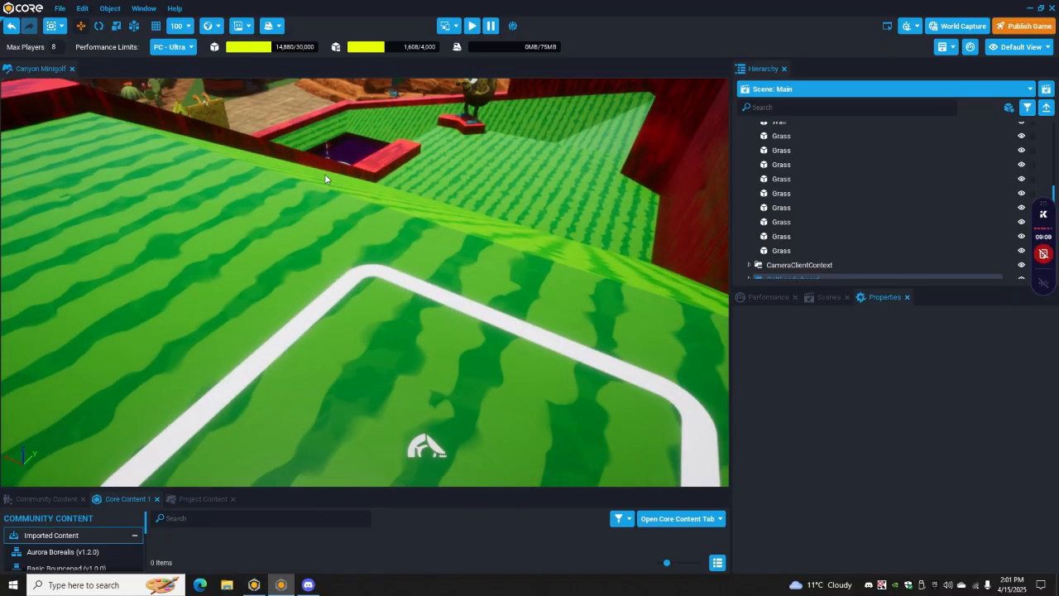
right_click_drag(328, 159, 223, 139)
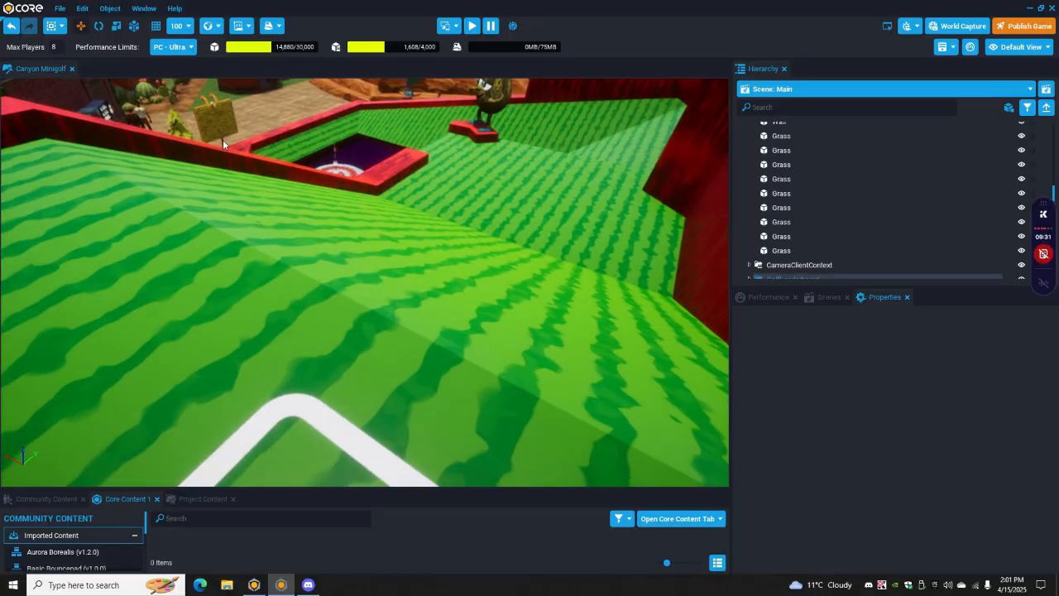
- Inspect the mesh and base material of the hedge spiral's curved wall and of the locked last wall before Level 14
right_click_drag(343, 186, 526, 196)
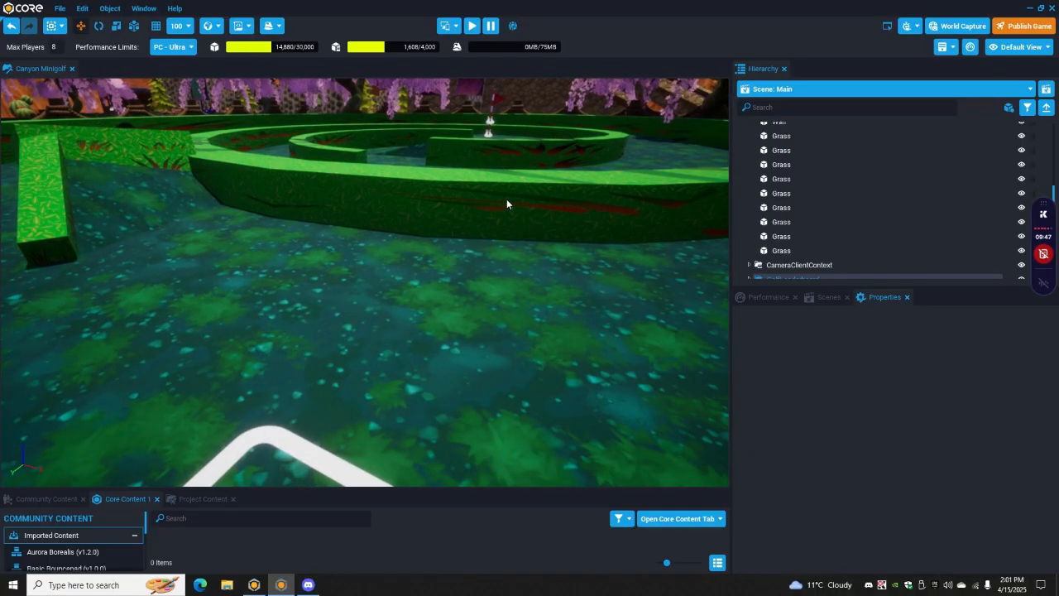
left_click(506, 200)
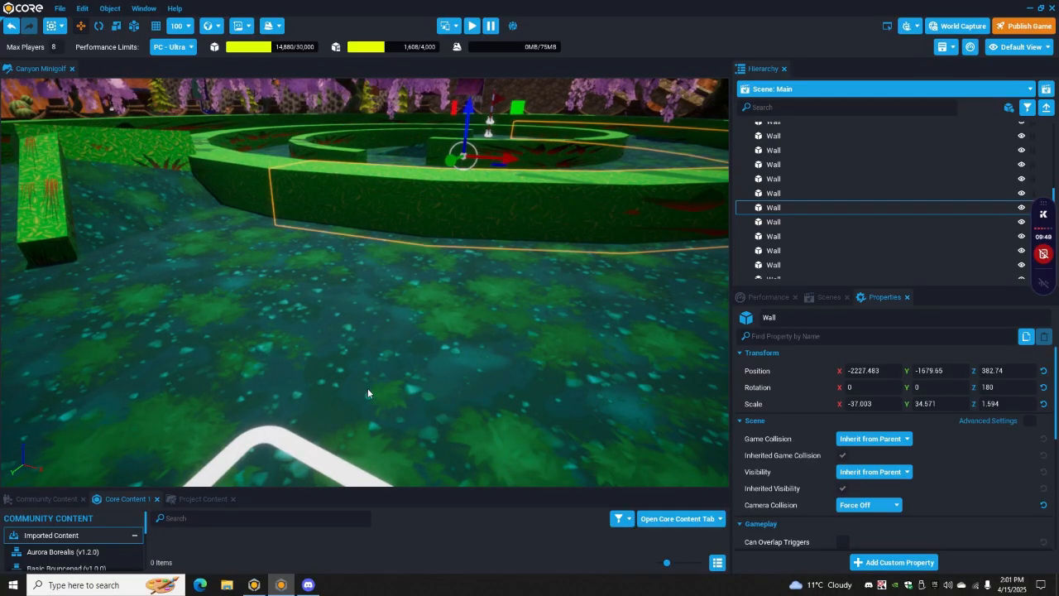
right_click_drag(362, 393, 662, 399)
scroll(783, 448, "down", 9)
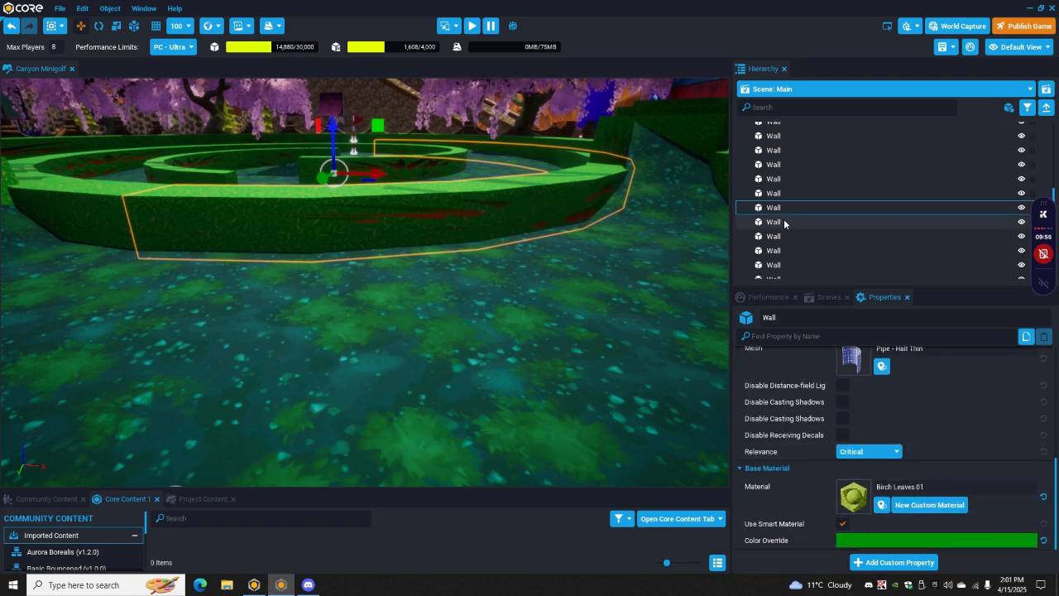
right_click_drag(590, 209, 538, 198)
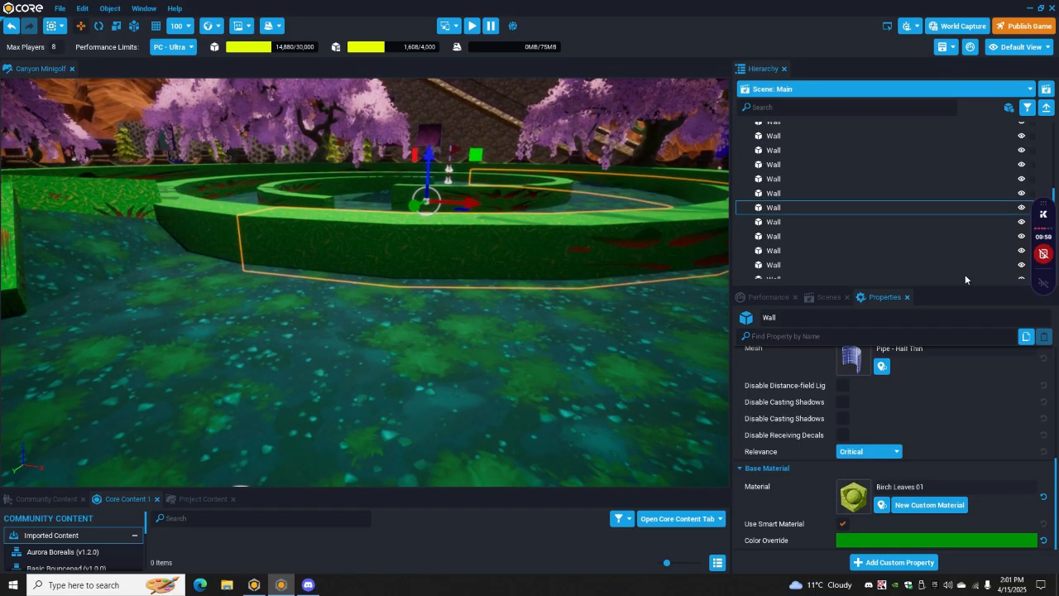
scroll(878, 229, "down", 3)
left_click(792, 183)
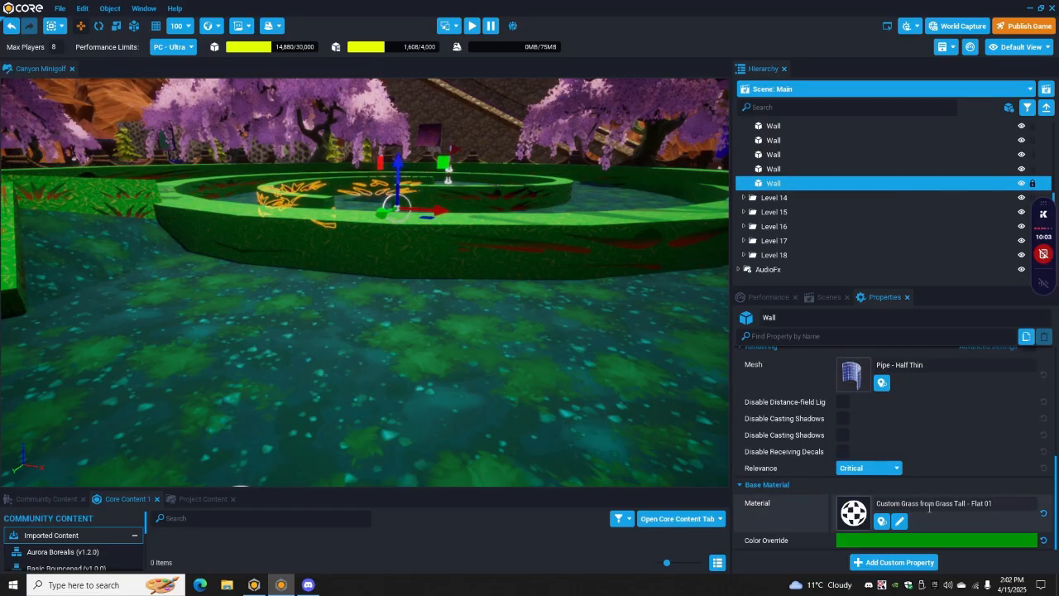
- Examine the layout of the hedge spiral hole from several sides and inspect the material of its round grass floor
right_click_drag(473, 422, 267, 338)
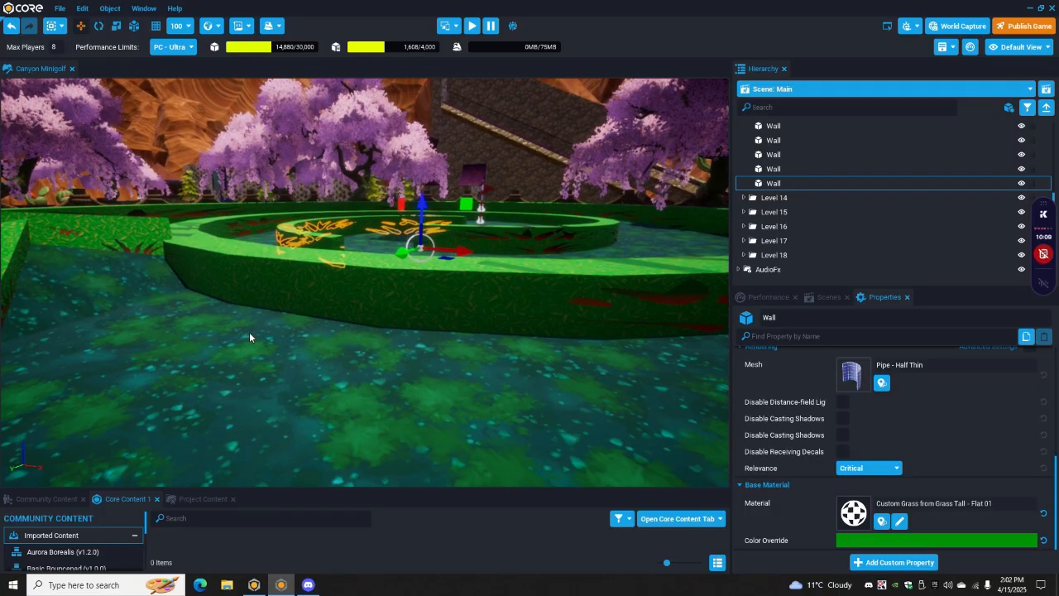
left_click(295, 334)
right_click_drag(295, 334, 260, 311)
key("a")
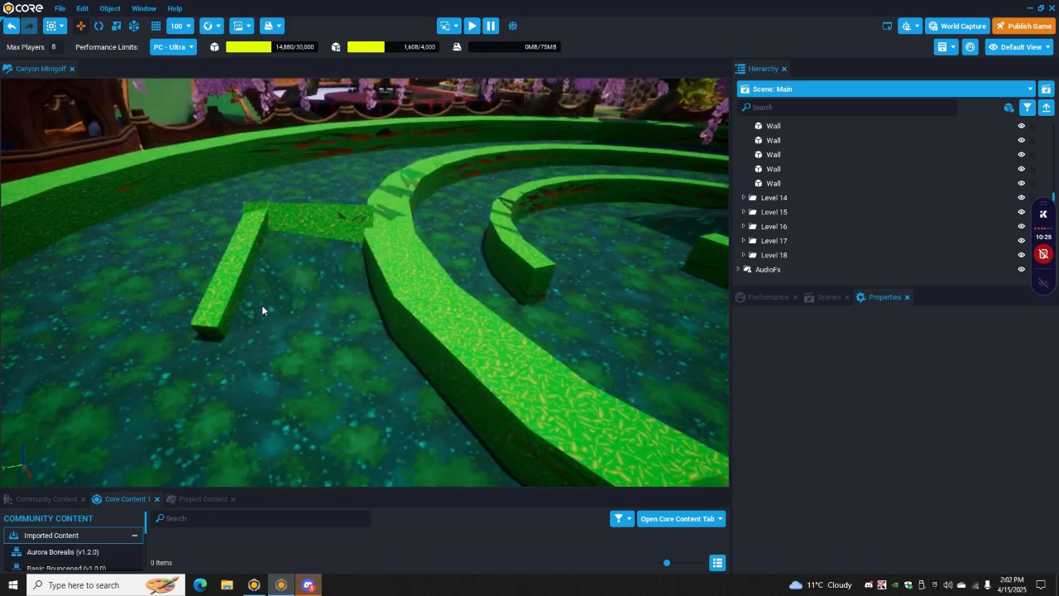
right_click_drag(260, 223, 412, 367)
left_click(361, 359)
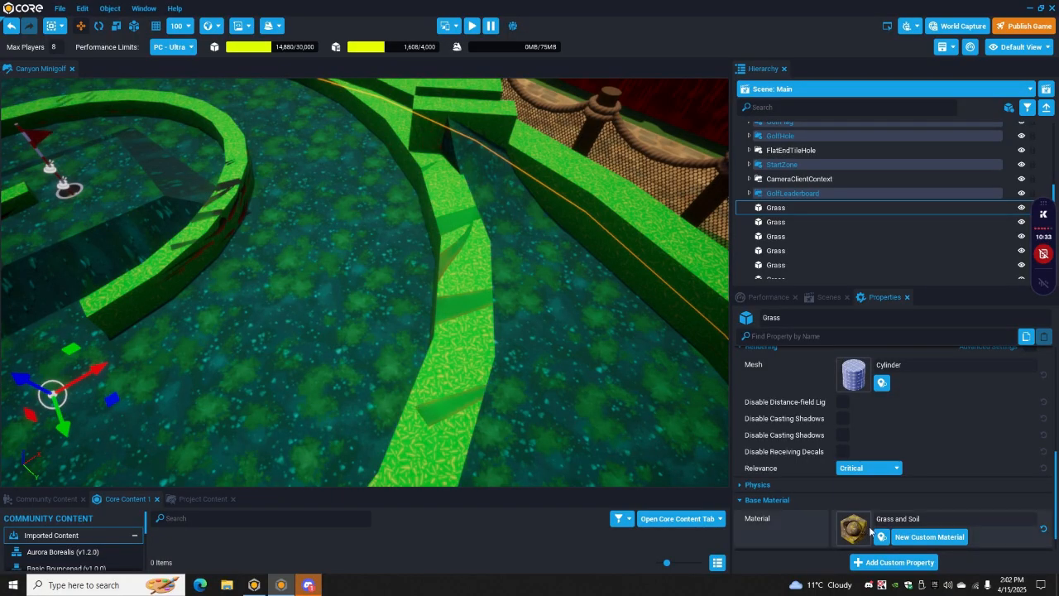
- Focus on the cliff-textured wall by the long straight green hole and examine the hole's run between the cacti
right_click_drag(507, 365, 425, 371)
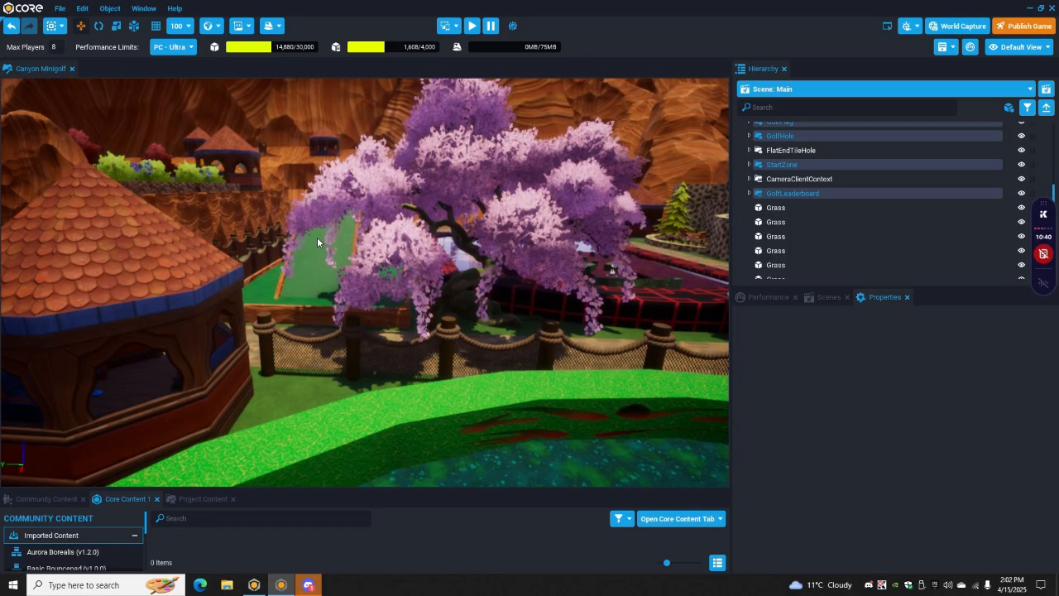
right_click_drag(317, 236, 295, 168)
left_click(312, 174)
key("f")
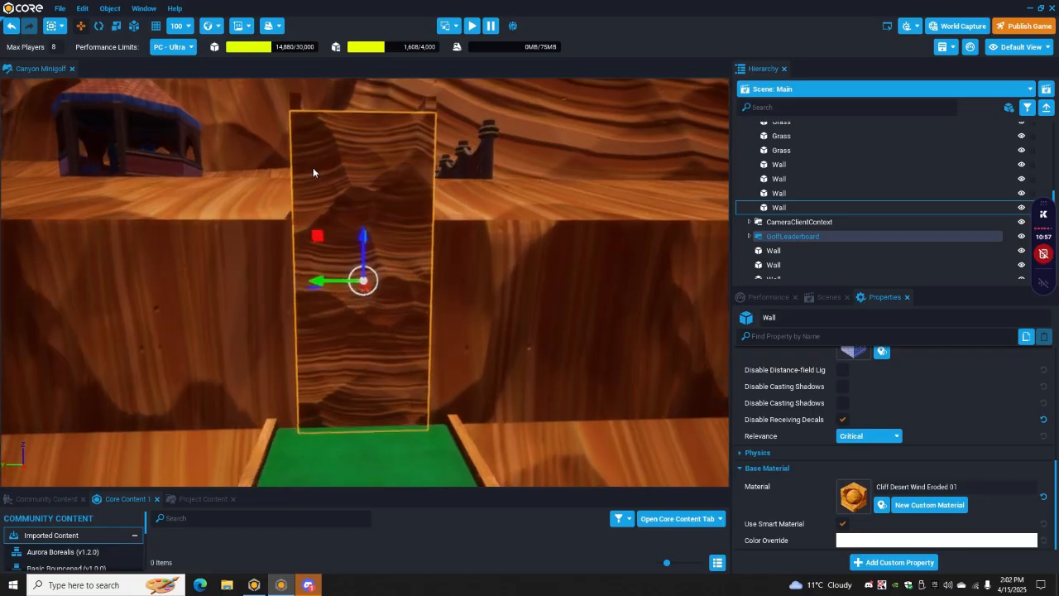
right_click_drag(463, 164, 447, 225)
key("e")
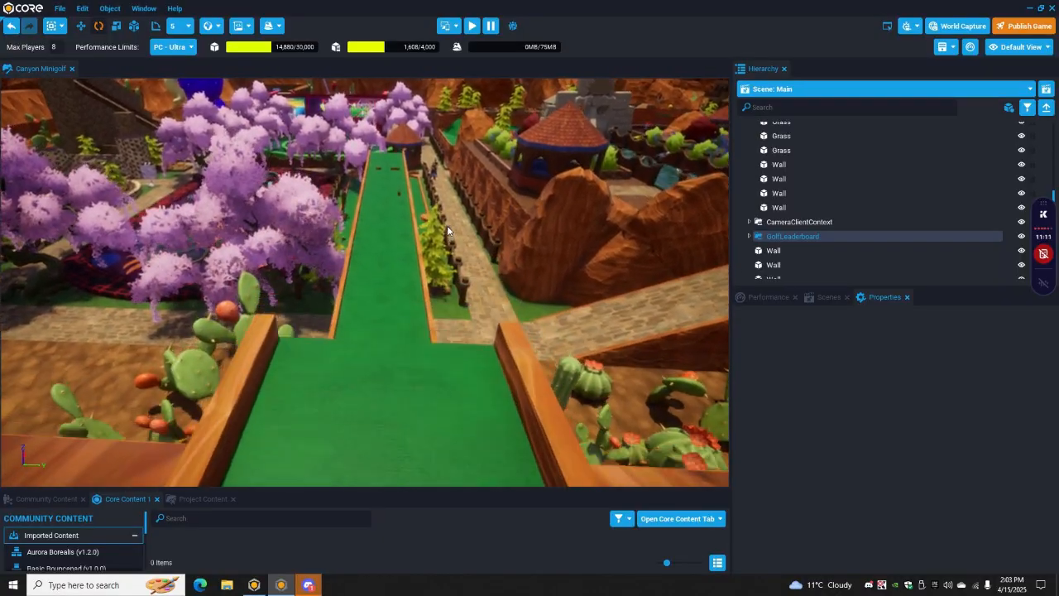
right_click_drag(350, 241, 347, 249)
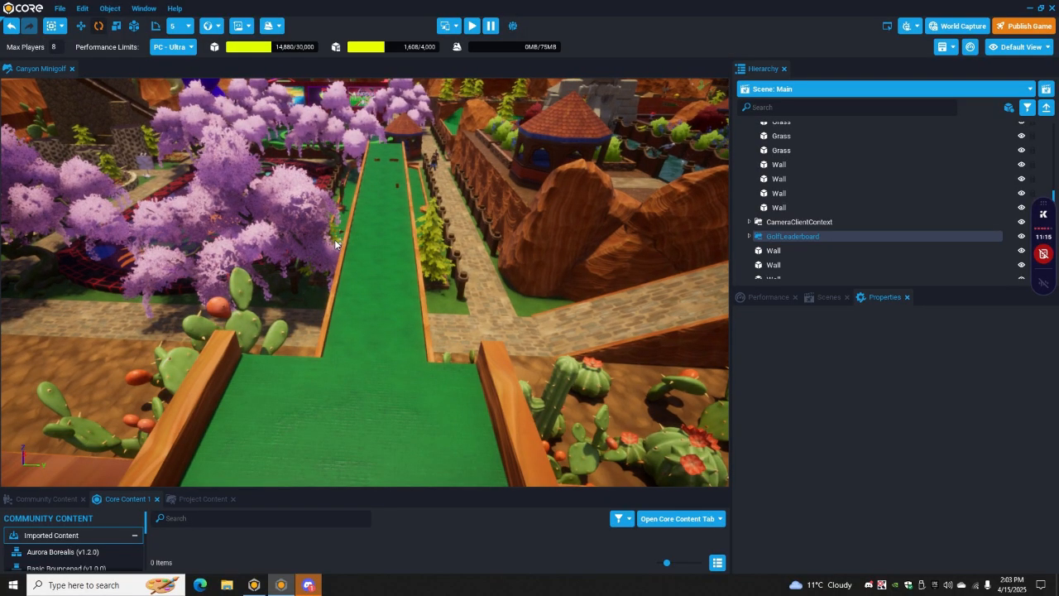
right_click_drag(340, 247, 342, 353)
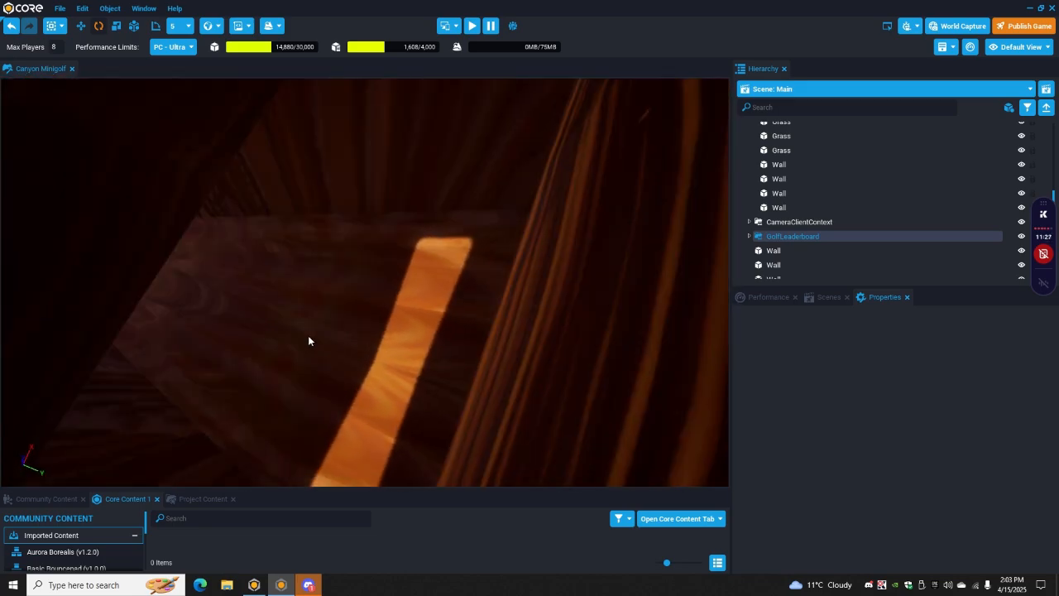
- Examine the dragon hole, including the painted face and claws, the mouth ramp and the raised round platform
right_click_drag(146, 306, 504, 316)
mouse_move(429, 331)
right_mouse_down()
mouse_move(391, 339)
mouse_move(402, 274)
mouse_move(440, 239)
mouse_move(212, 306)
mouse_move(195, 273)
mouse_move(40, 236)
mouse_move(268, 190)
mouse_move(285, 196)
mouse_move(342, 178)
mouse_move(217, 170)
mouse_move(369, 143)
mouse_move(328, 160)
mouse_move(269, 147)
mouse_move(331, 165)
mouse_move(597, 170)
mouse_move(260, 228)
mouse_move(494, 151)
mouse_move(83, 243)
mouse_move(475, 187)
mouse_move(544, 204)
mouse_move(549, 230)
right_mouse_up()
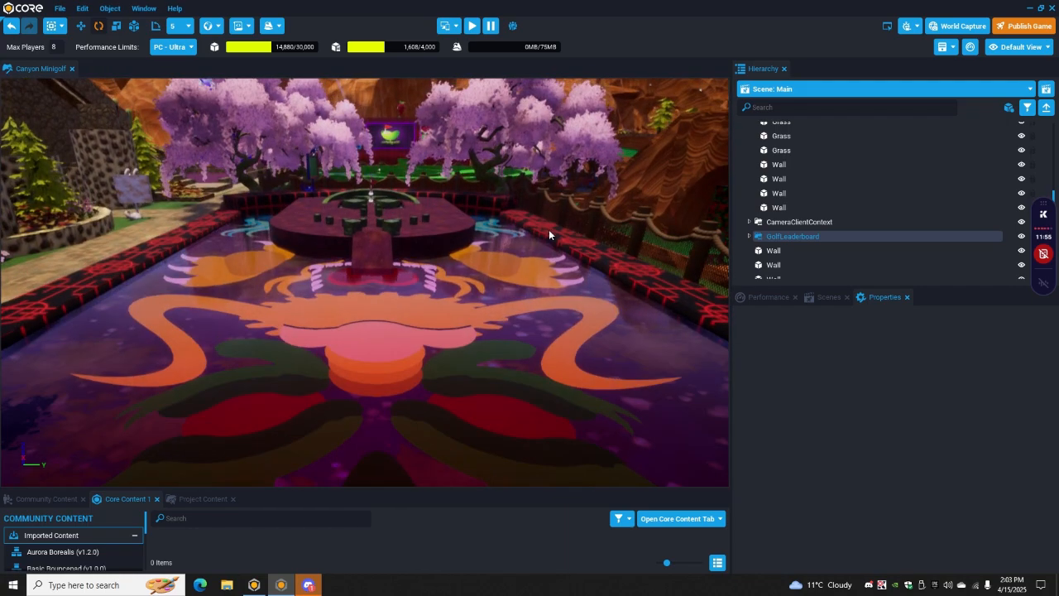
right_click_drag(399, 187, 320, 288)
left_click(320, 288)
right_click_drag(393, 284, 606, 280)
key("Escape")
right_click_drag(468, 218, 648, 220)
mouse_move(263, 274)
right_mouse_down()
mouse_move(288, 220)
mouse_move(286, 279)
mouse_move(354, 235)
mouse_move(320, 243)
mouse_move(263, 292)
mouse_move(289, 306)
mouse_move(295, 326)
mouse_move(269, 268)
right_mouse_up()
key("s")
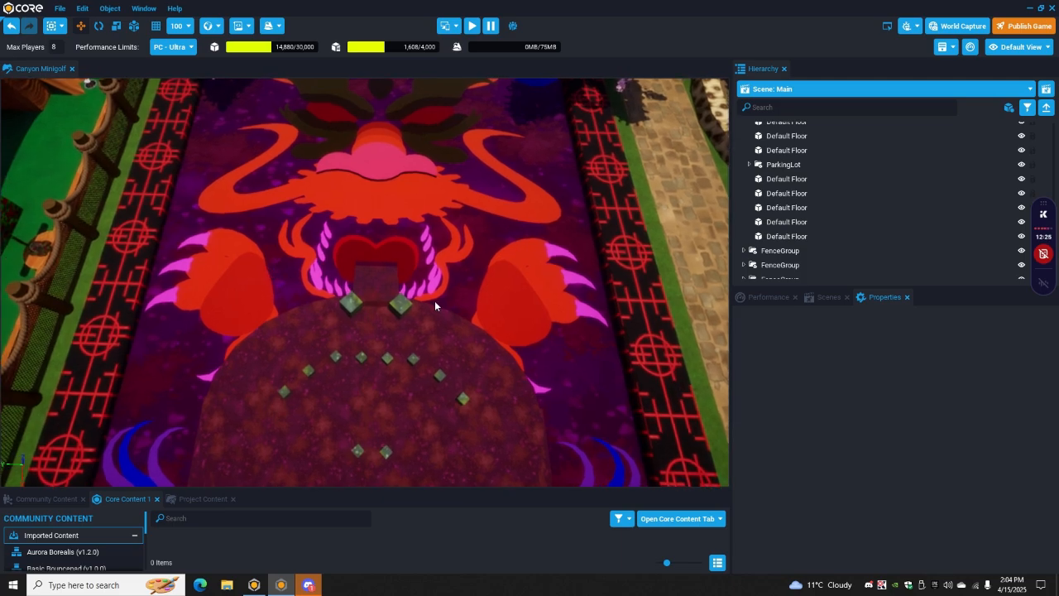
- Examine the camouflage-floored hole with its spotted walls and round raised platforms
right_click_drag(416, 321, 452, 350)
key("s")
key("w")
key("s")
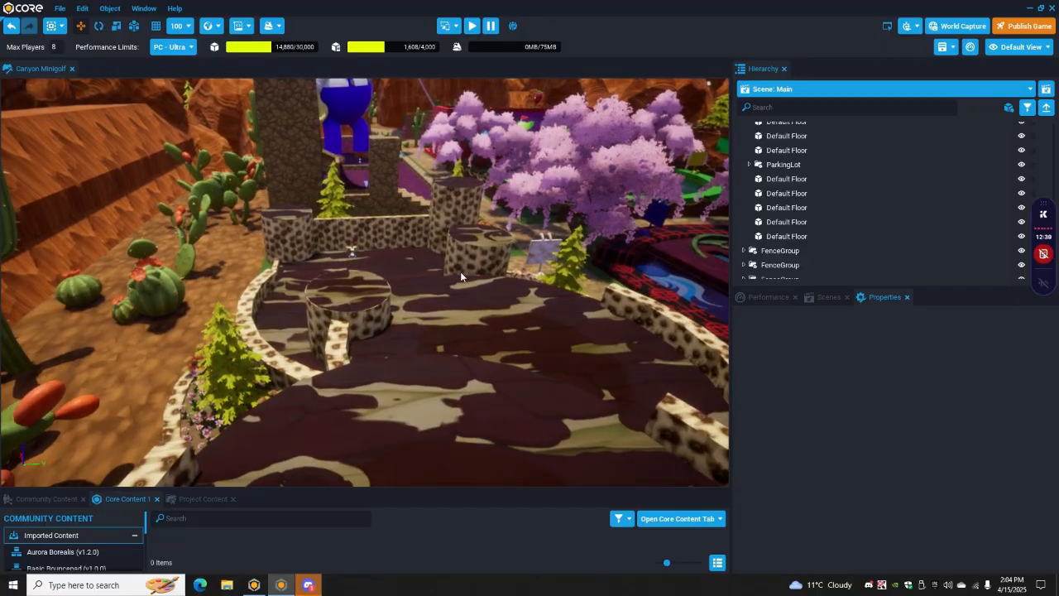
right_click_drag(452, 261, 273, 271)
key("w")
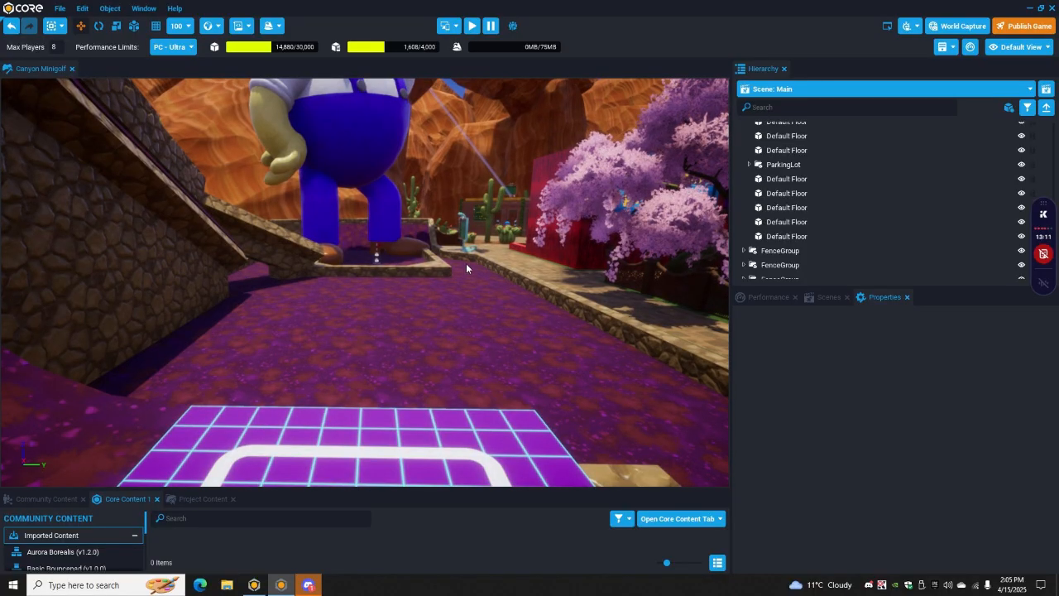
- Examine the purple hole with the stone-edged ramps and the giant figure in blue overalls standing over the cup
right_click_drag(451, 276, 493, 205)
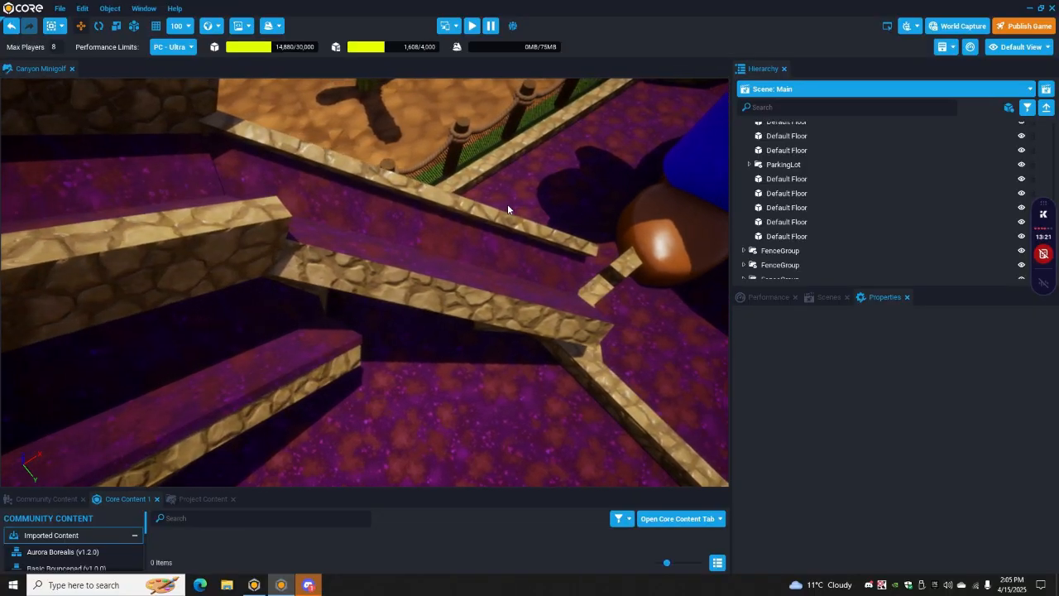
mouse_move(572, 274)
right_mouse_down()
mouse_move(519, 252)
mouse_move(609, 243)
mouse_move(475, 222)
mouse_move(518, 207)
mouse_move(625, 224)
mouse_move(104, 243)
mouse_move(45, 178)
mouse_move(265, 189)
mouse_move(209, 159)
mouse_move(331, 166)
mouse_move(237, 194)
mouse_move(210, 188)
mouse_move(371, 238)
mouse_move(314, 206)
mouse_move(467, 342)
mouse_move(114, 306)
mouse_move(437, 305)
mouse_move(387, 204)
mouse_move(455, 204)
mouse_move(501, 185)
mouse_move(490, 159)
mouse_move(420, 162)
mouse_move(409, 221)
mouse_move(356, 283)
mouse_move(498, 288)
mouse_move(390, 300)
mouse_move(206, 251)
mouse_move(216, 205)
mouse_move(117, 213)
mouse_move(219, 200)
mouse_move(319, 243)
mouse_move(298, 293)
mouse_move(265, 111)
mouse_move(240, 114)
mouse_move(272, 118)
mouse_move(250, 157)
mouse_move(207, 187)
mouse_move(101, 187)
mouse_move(112, 164)
mouse_move(295, 198)
mouse_move(232, 139)
mouse_move(373, 172)
mouse_move(200, 213)
mouse_move(96, 290)
mouse_move(139, 299)
mouse_move(244, 282)
right_mouse_up()
left_click(245, 282)
right_click_drag(364, 300, 443, 343)
key("Delete")
- Focus on the camouflaged helicopter's fuselage and examine how the vehicle is assembled from ship and car parts
right_click_drag(208, 310, 338, 134)
key("f")
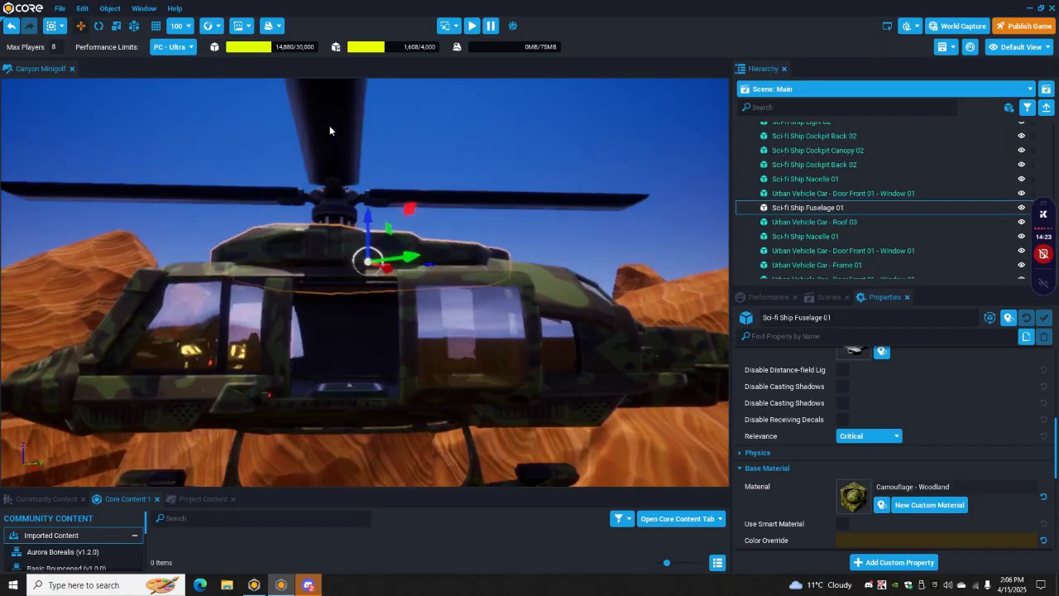
left_click(364, 243)
right_click_drag(364, 243, 179, 276)
- Survey the whole canyon course from above, including the entrance sign, parking lot, surrounding cliffs and heart-shaped planter
right_click_drag(313, 286, 296, 227)
key("w")
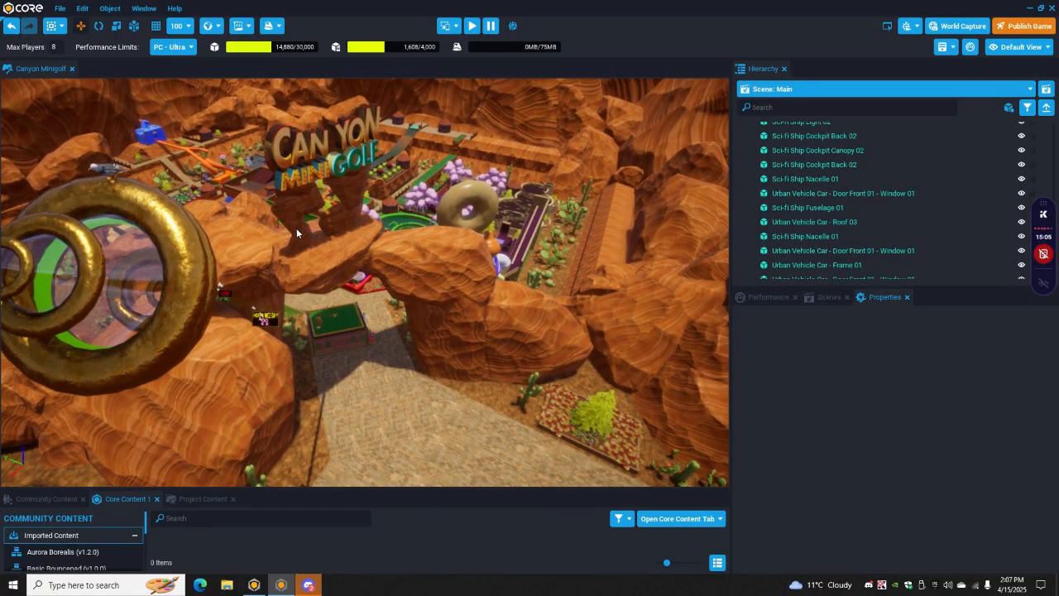
mouse_move(412, 312)
right_mouse_down()
mouse_move(442, 306)
mouse_move(227, 278)
mouse_move(443, 249)
mouse_move(444, 275)
mouse_move(403, 289)
mouse_move(385, 323)
mouse_move(400, 321)
mouse_move(383, 333)
mouse_move(382, 309)
mouse_move(412, 294)
mouse_move(358, 312)
mouse_move(460, 315)
mouse_move(455, 321)
right_mouse_up()
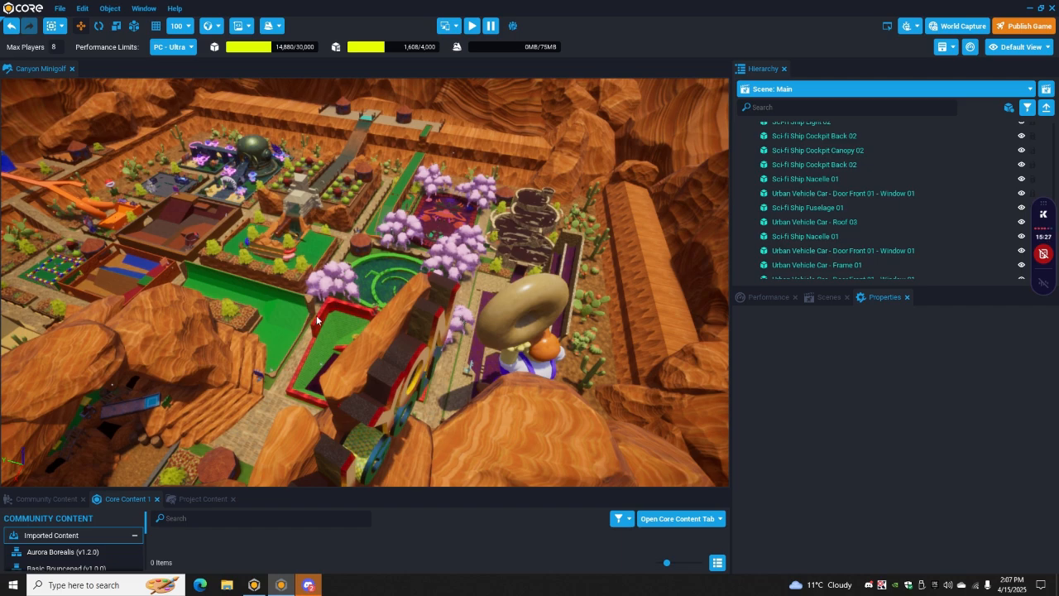
right_click_drag(307, 318, 511, 306)
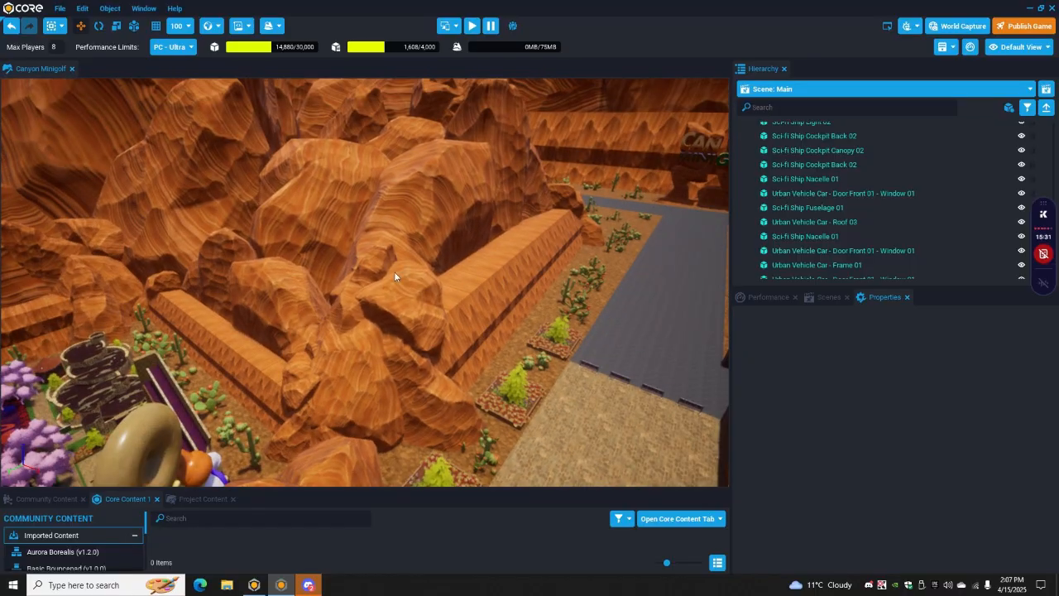
right_click_drag(394, 272, 498, 248)
right_click_drag(555, 253, 88, 242)
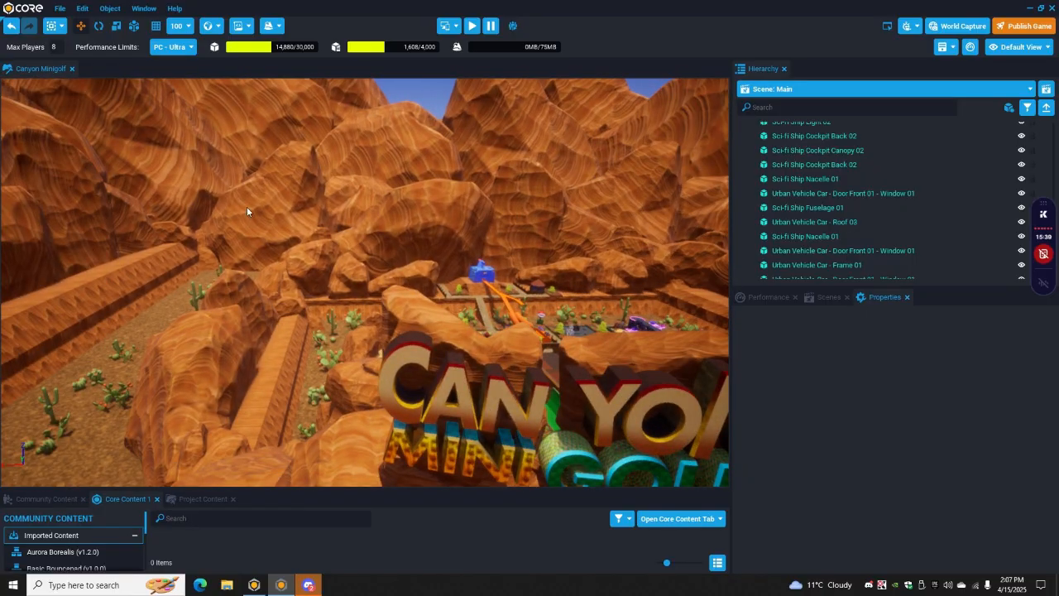
right_click_drag(429, 215, 449, 323)
key("w")
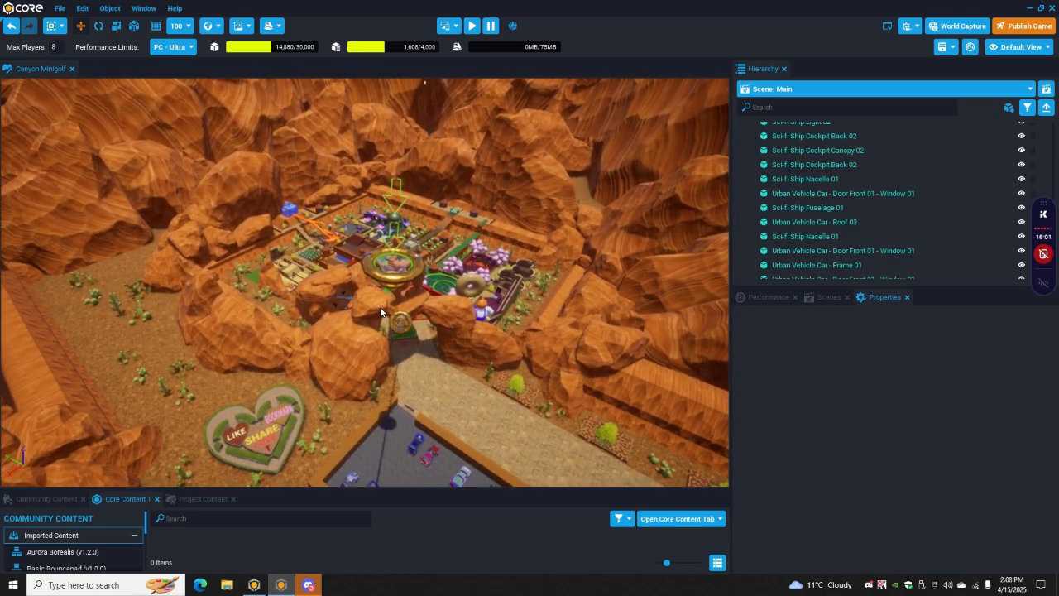
right_click_drag(380, 311, 370, 335)
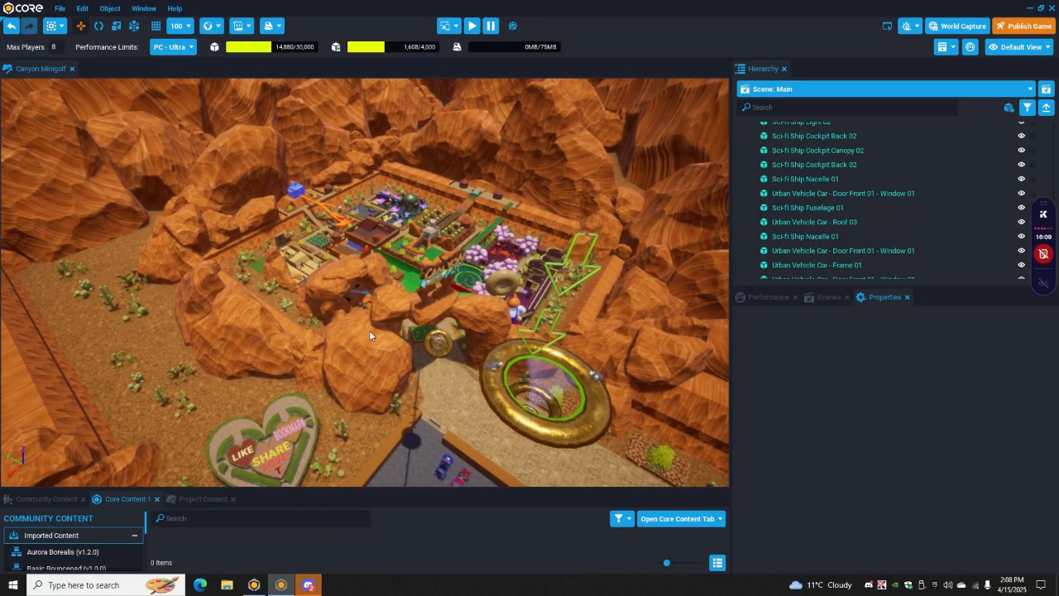